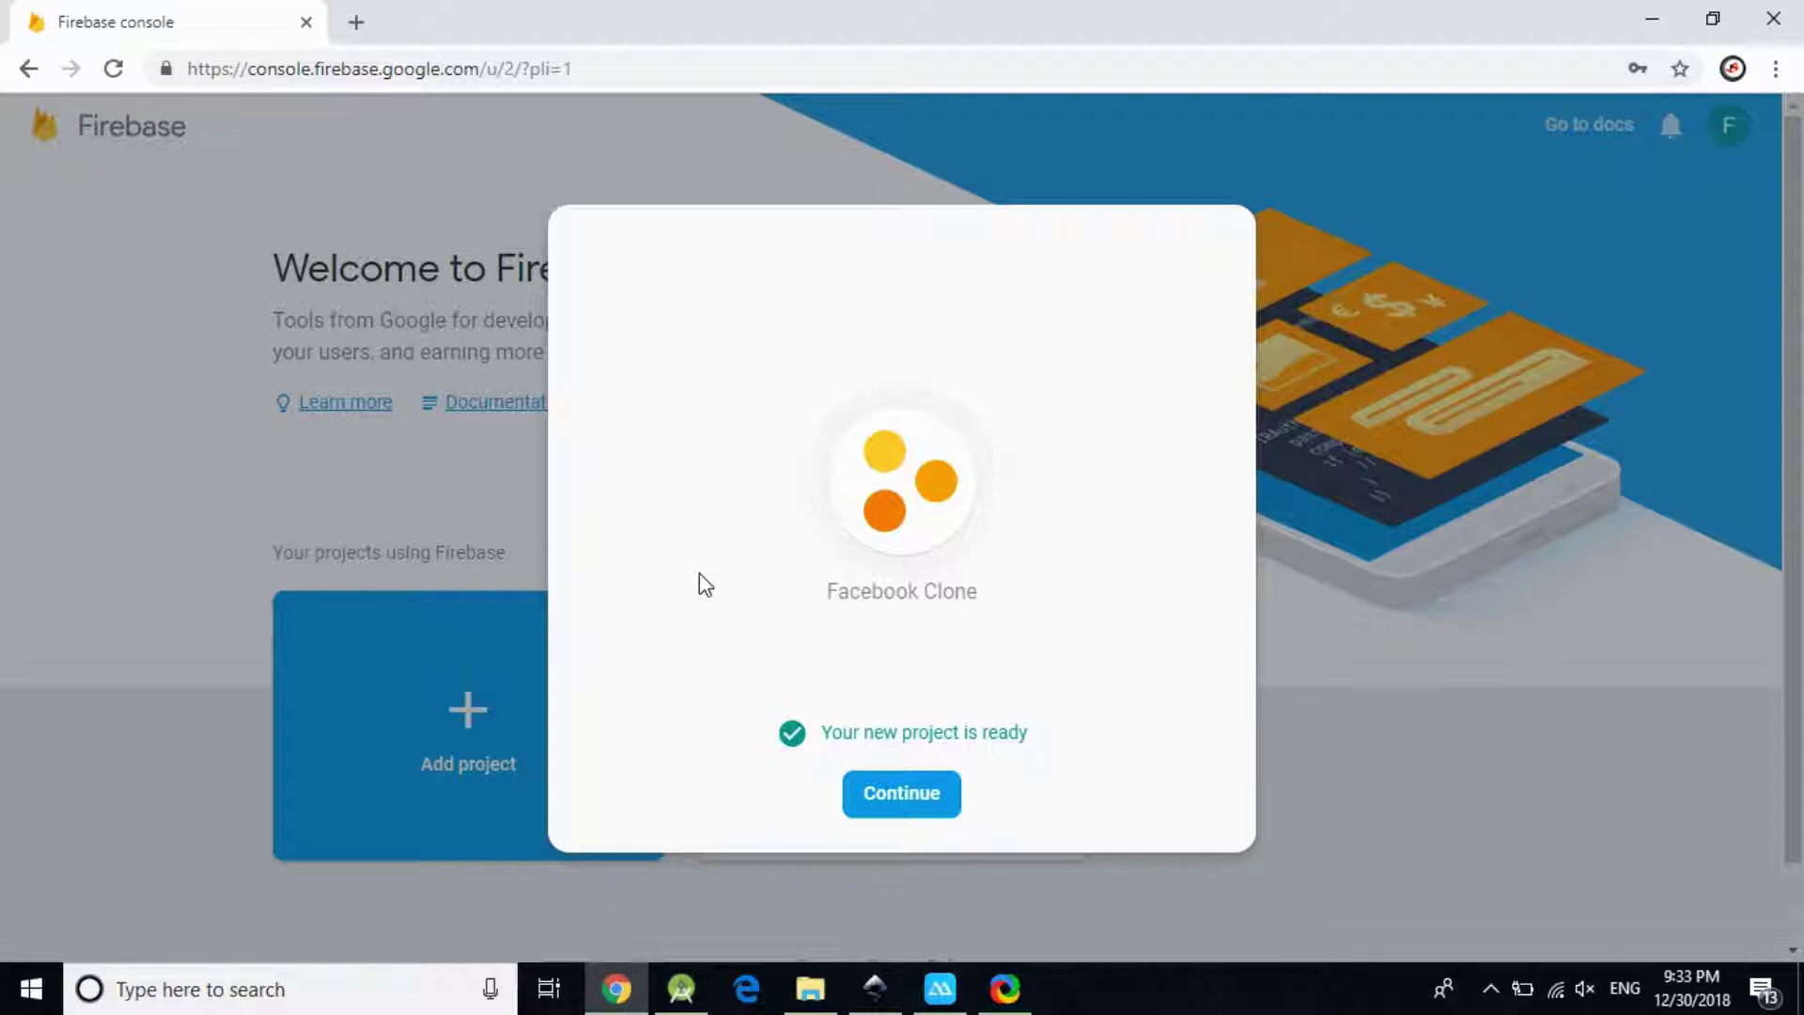
# Open the newly created Facebook Clone project and start adding an Android app to it
pyautogui.click(932, 801)
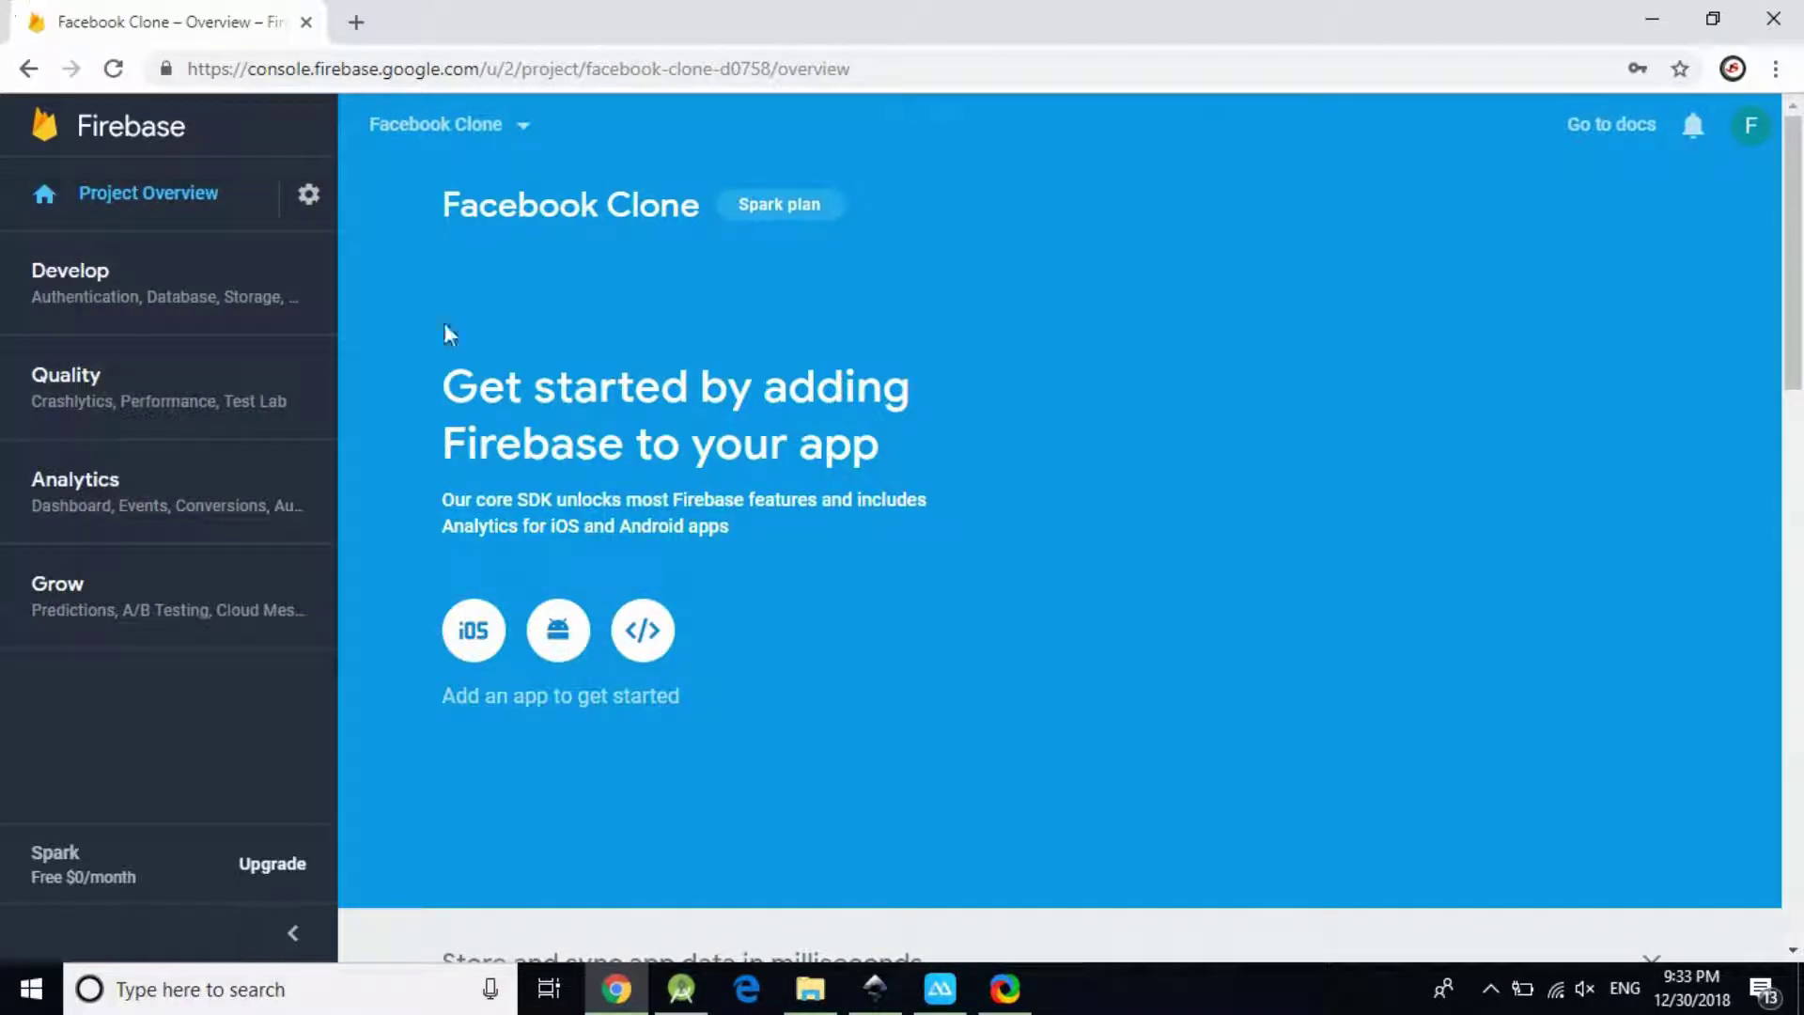
pyautogui.scroll(-10, 752, 404)
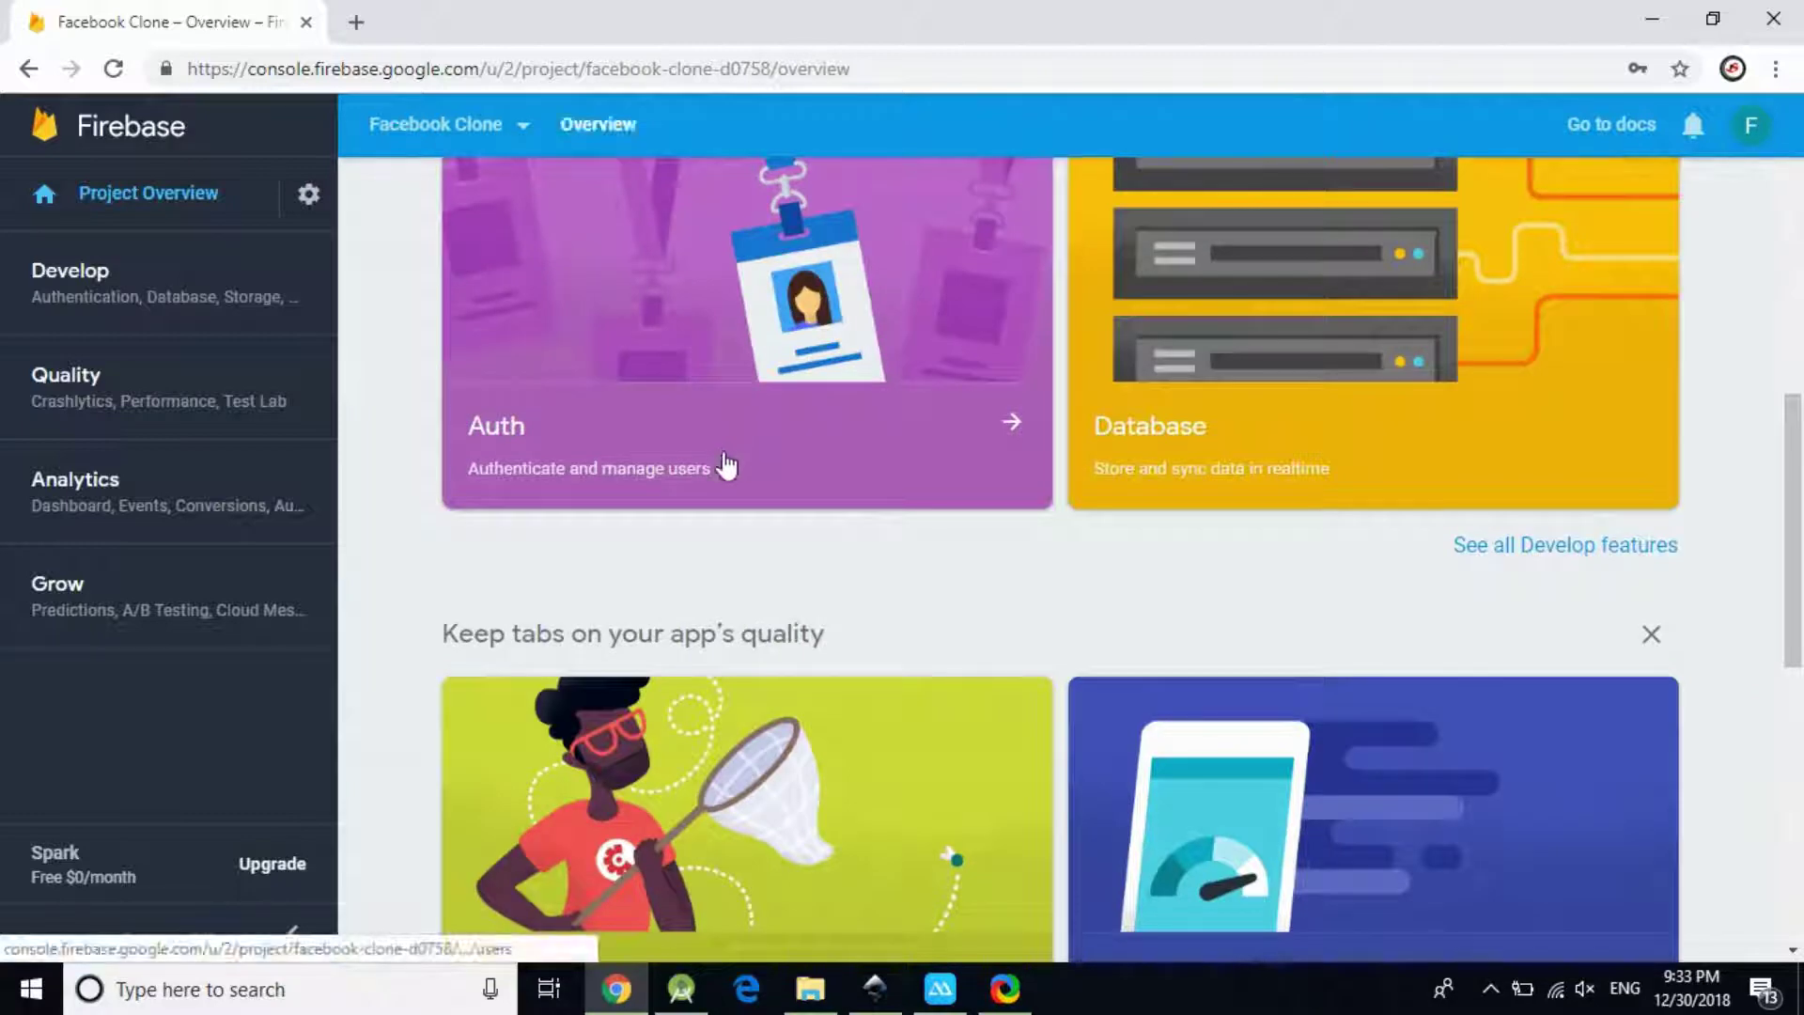
pyautogui.scroll(10, 725, 463)
pyautogui.scroll(-10, 746, 644)
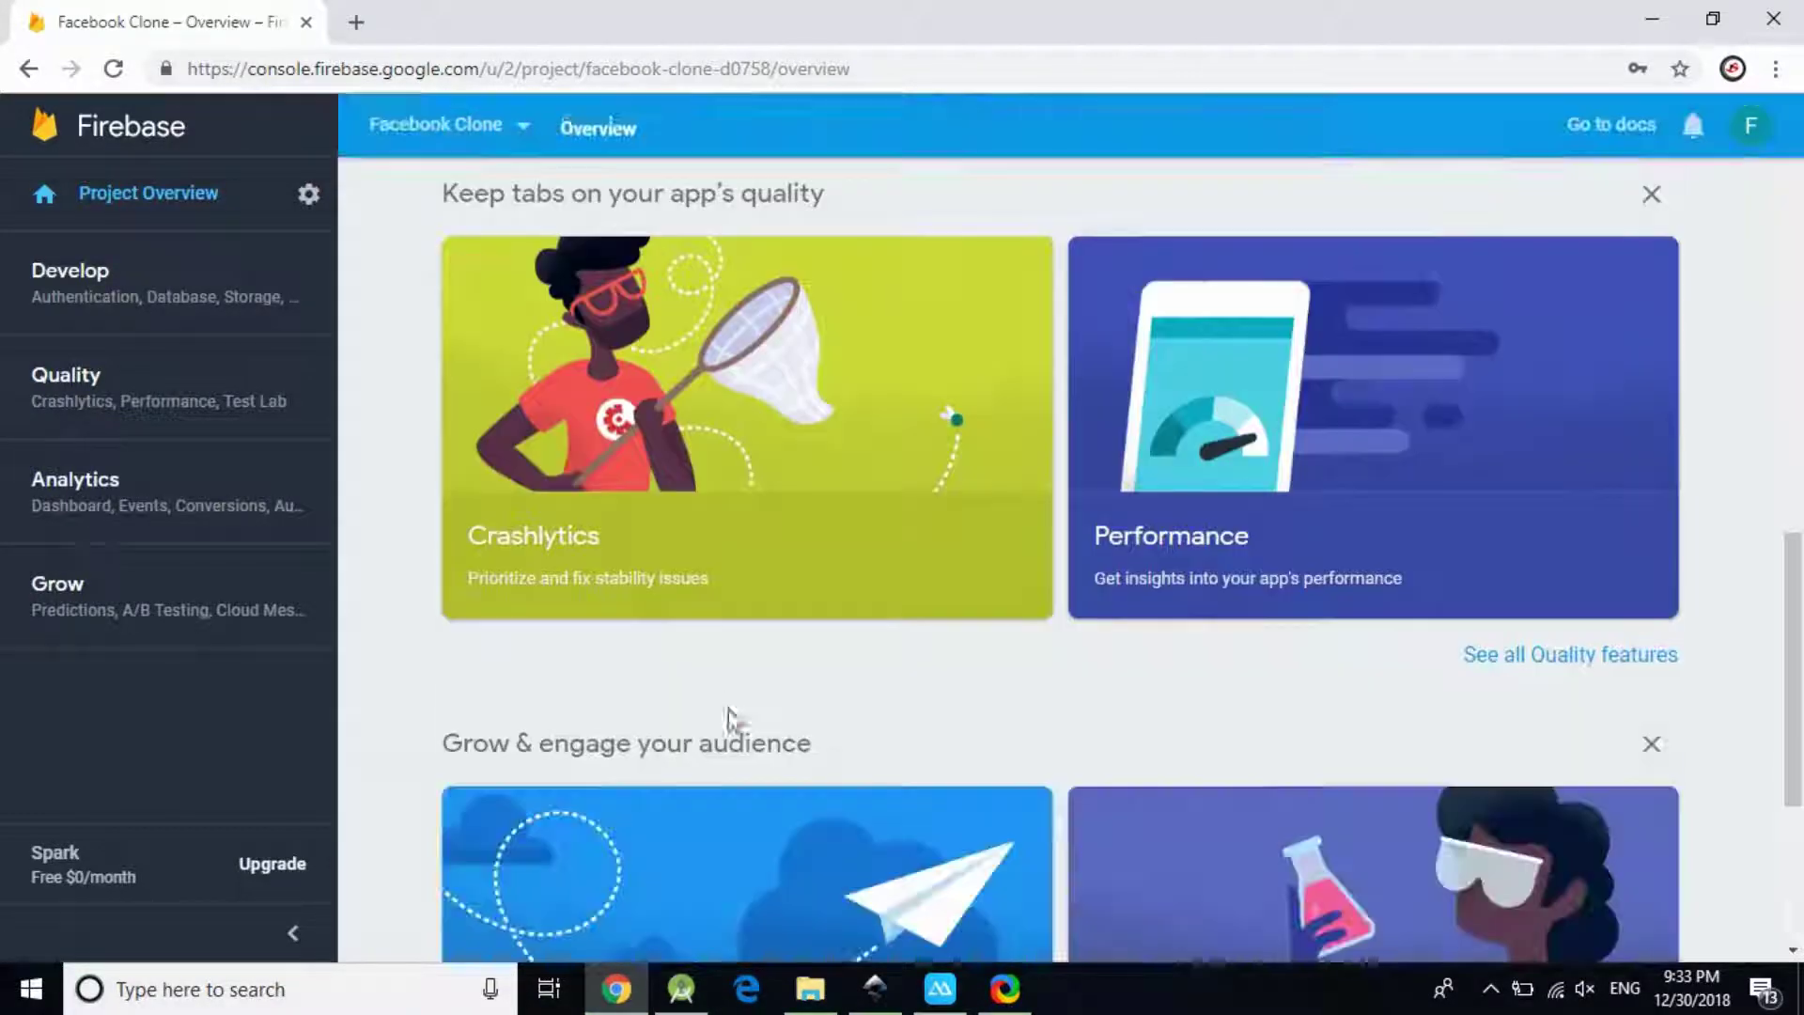
pyautogui.scroll(6, 725, 695)
pyautogui.scroll(4, 723, 692)
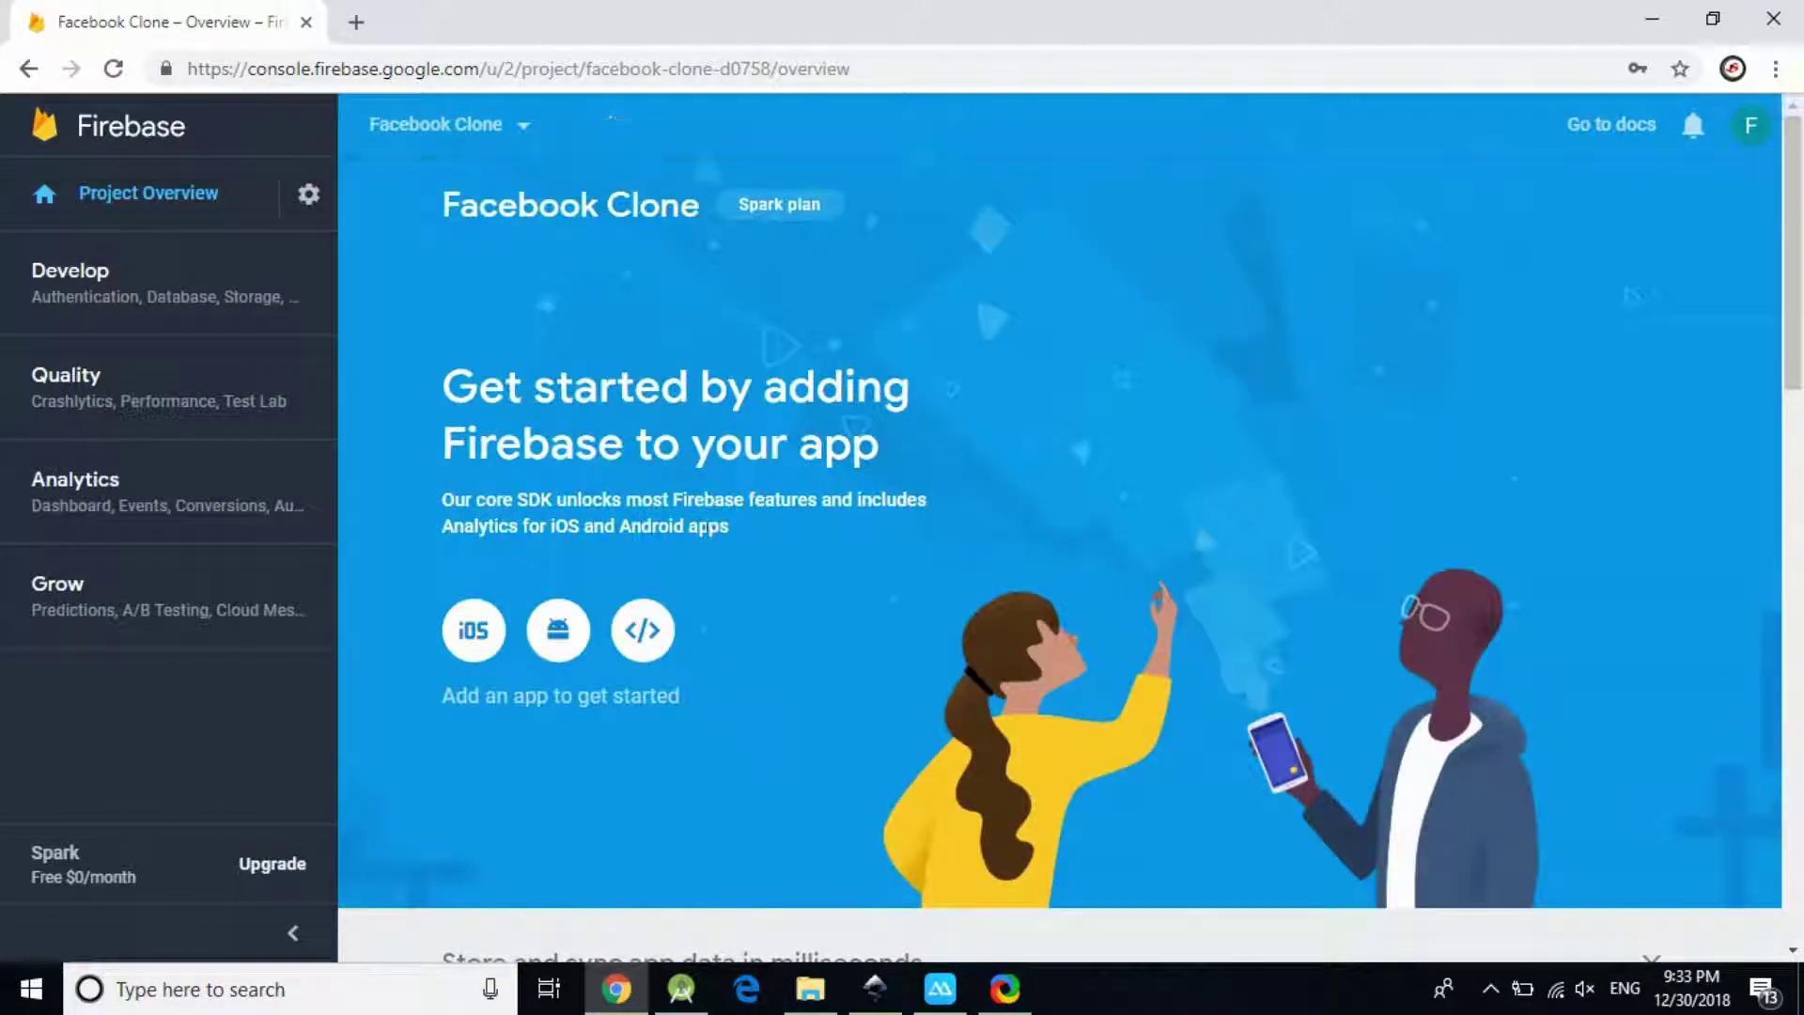
pyautogui.click(552, 628)
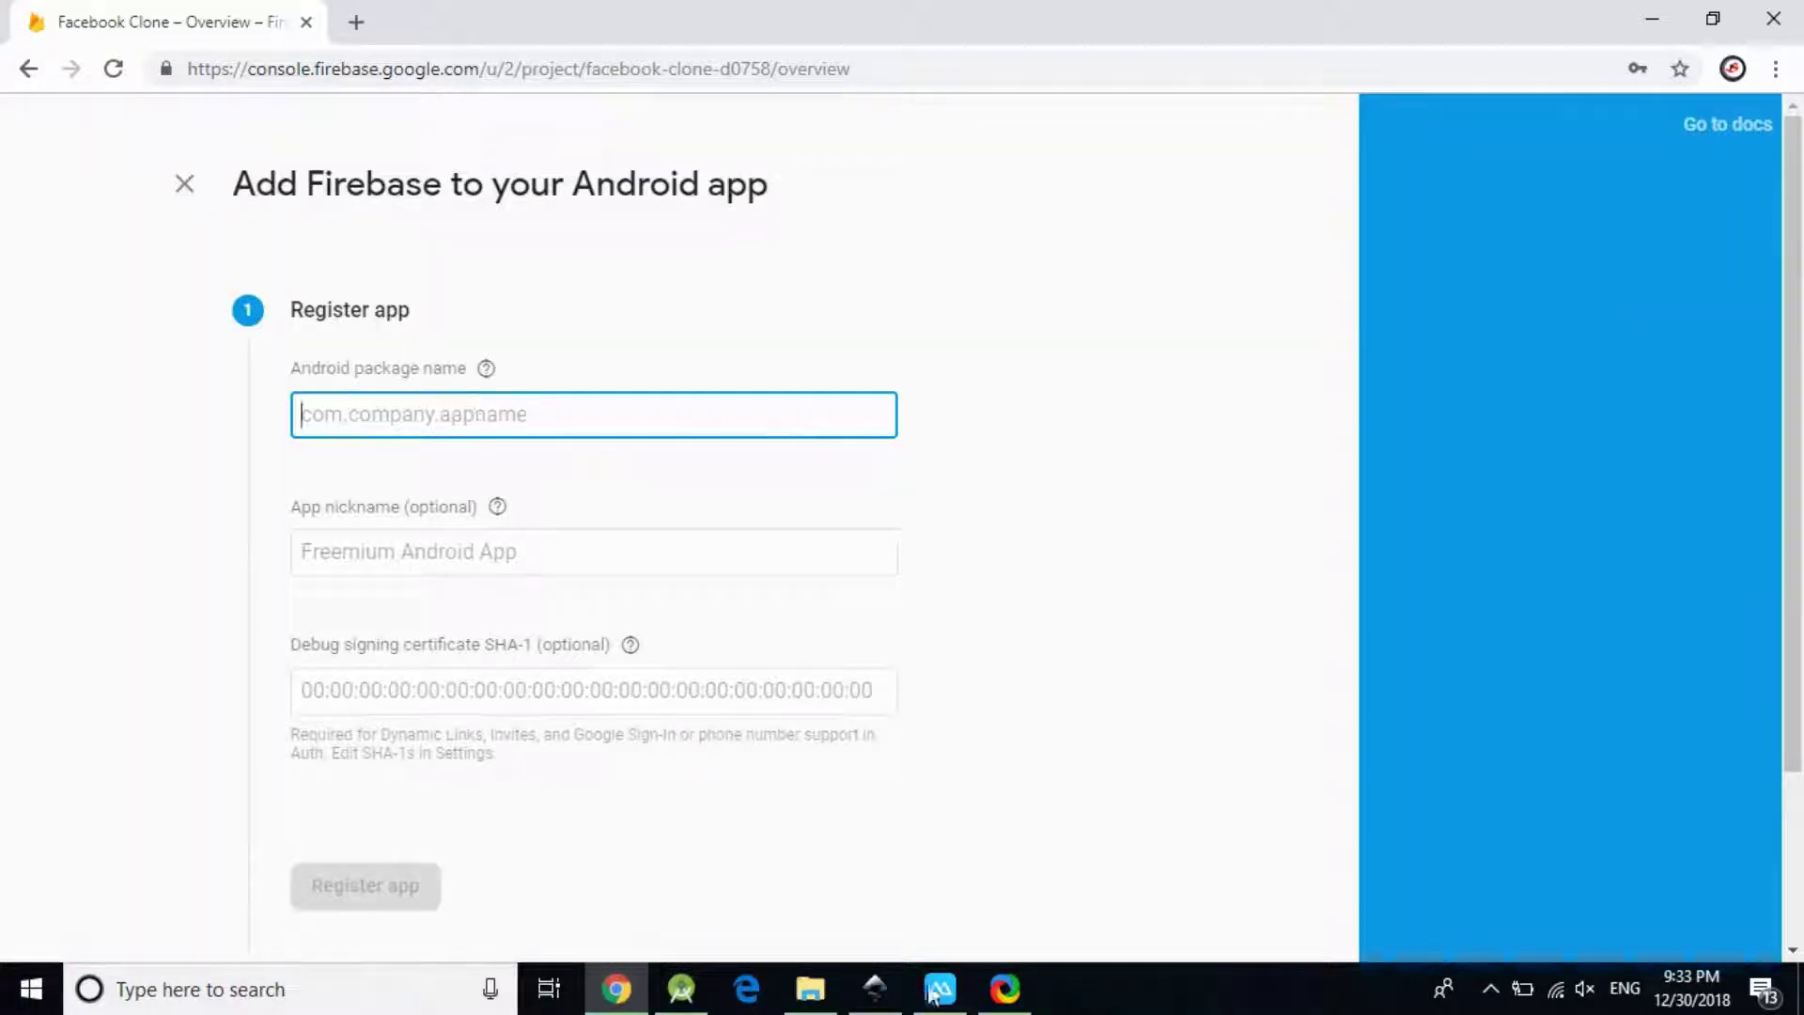
# Switch to Android Studio and copy the package name from AndroidManifest.xml
pyautogui.click(681, 986)
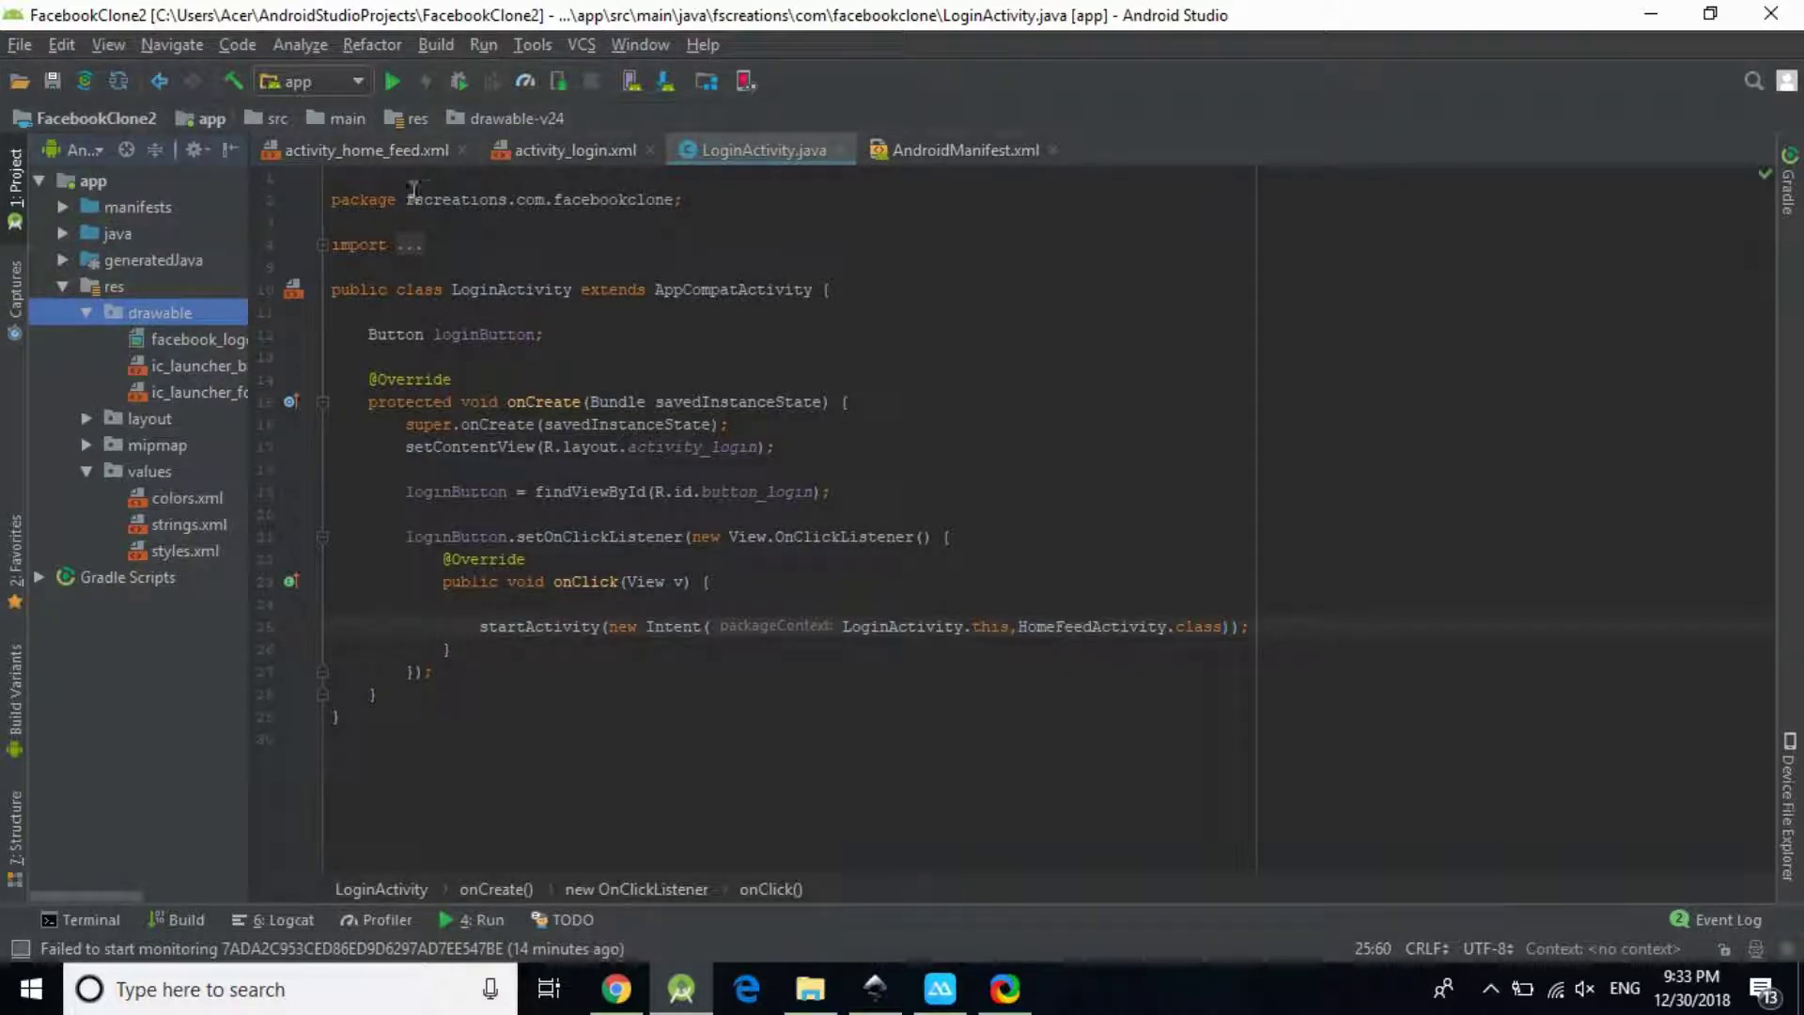
pyautogui.click(62, 206)
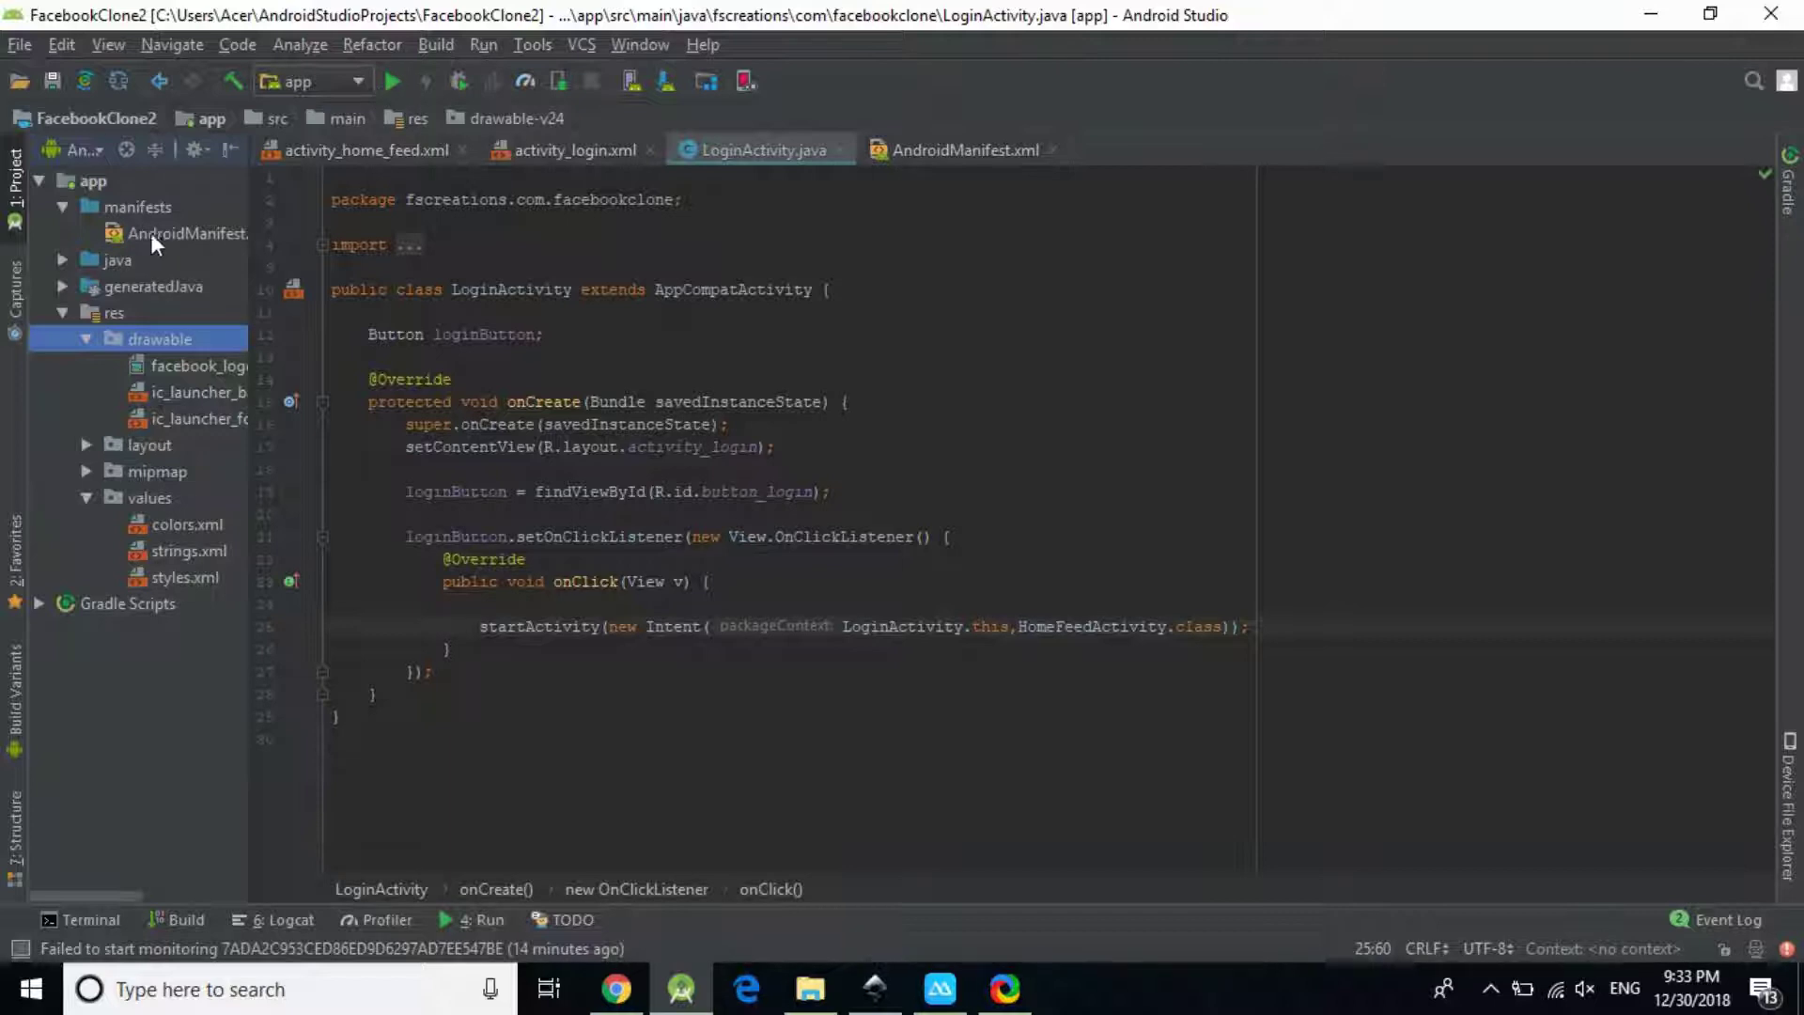
pyautogui.click(151, 233)
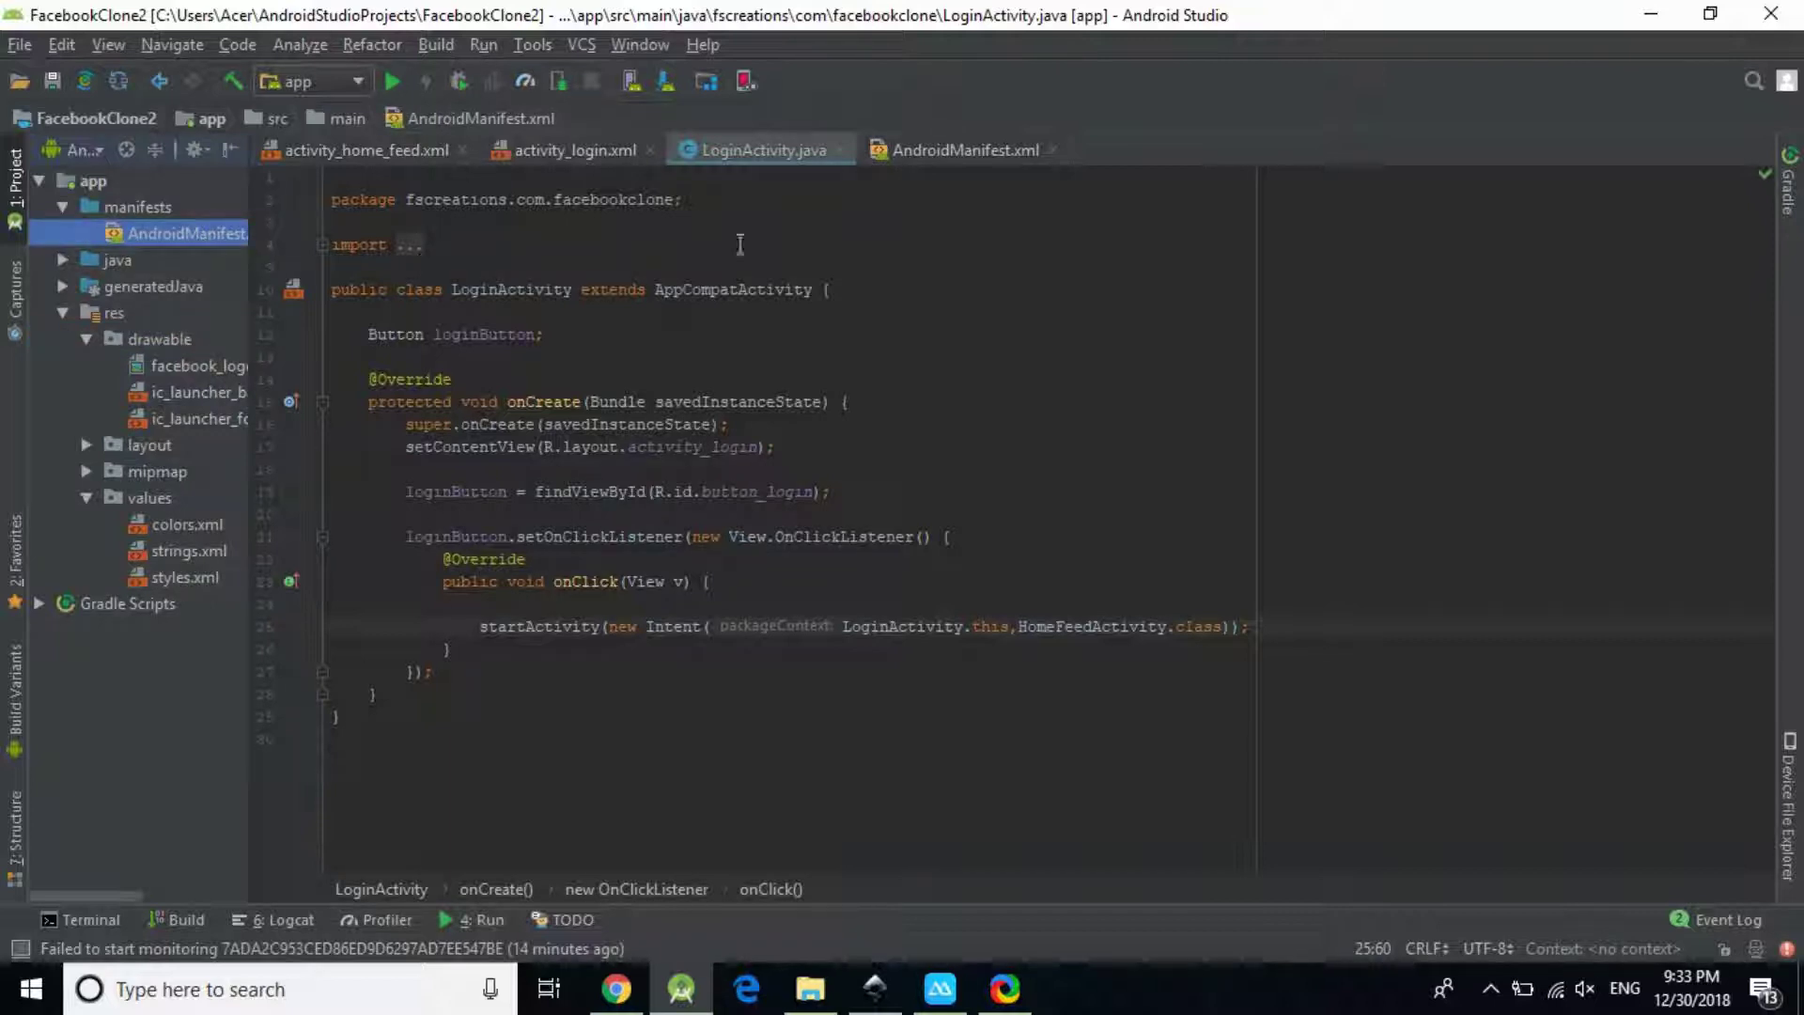
pyautogui.hotkey('alt', 'Right')
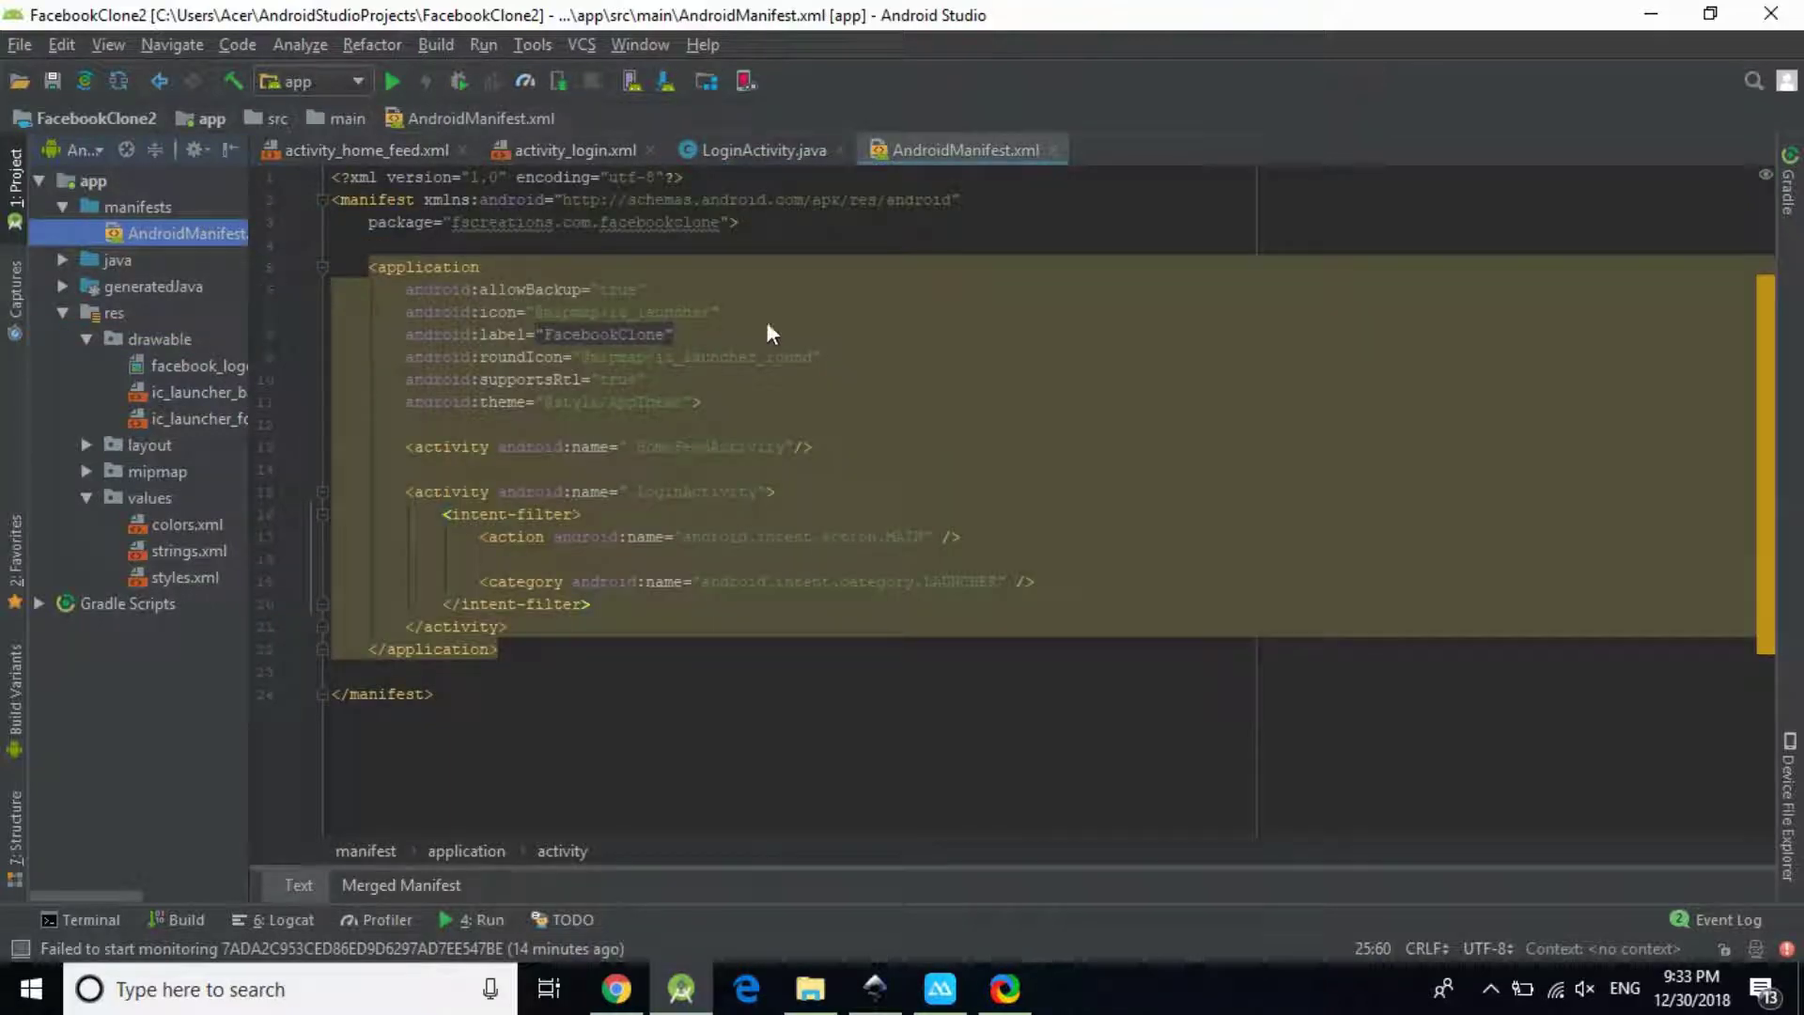
pyautogui.moveTo(349, 223); pyautogui.dragTo(724, 219)
pyautogui.hotkey('ctrl', 'c')
pyautogui.click(458, 242)
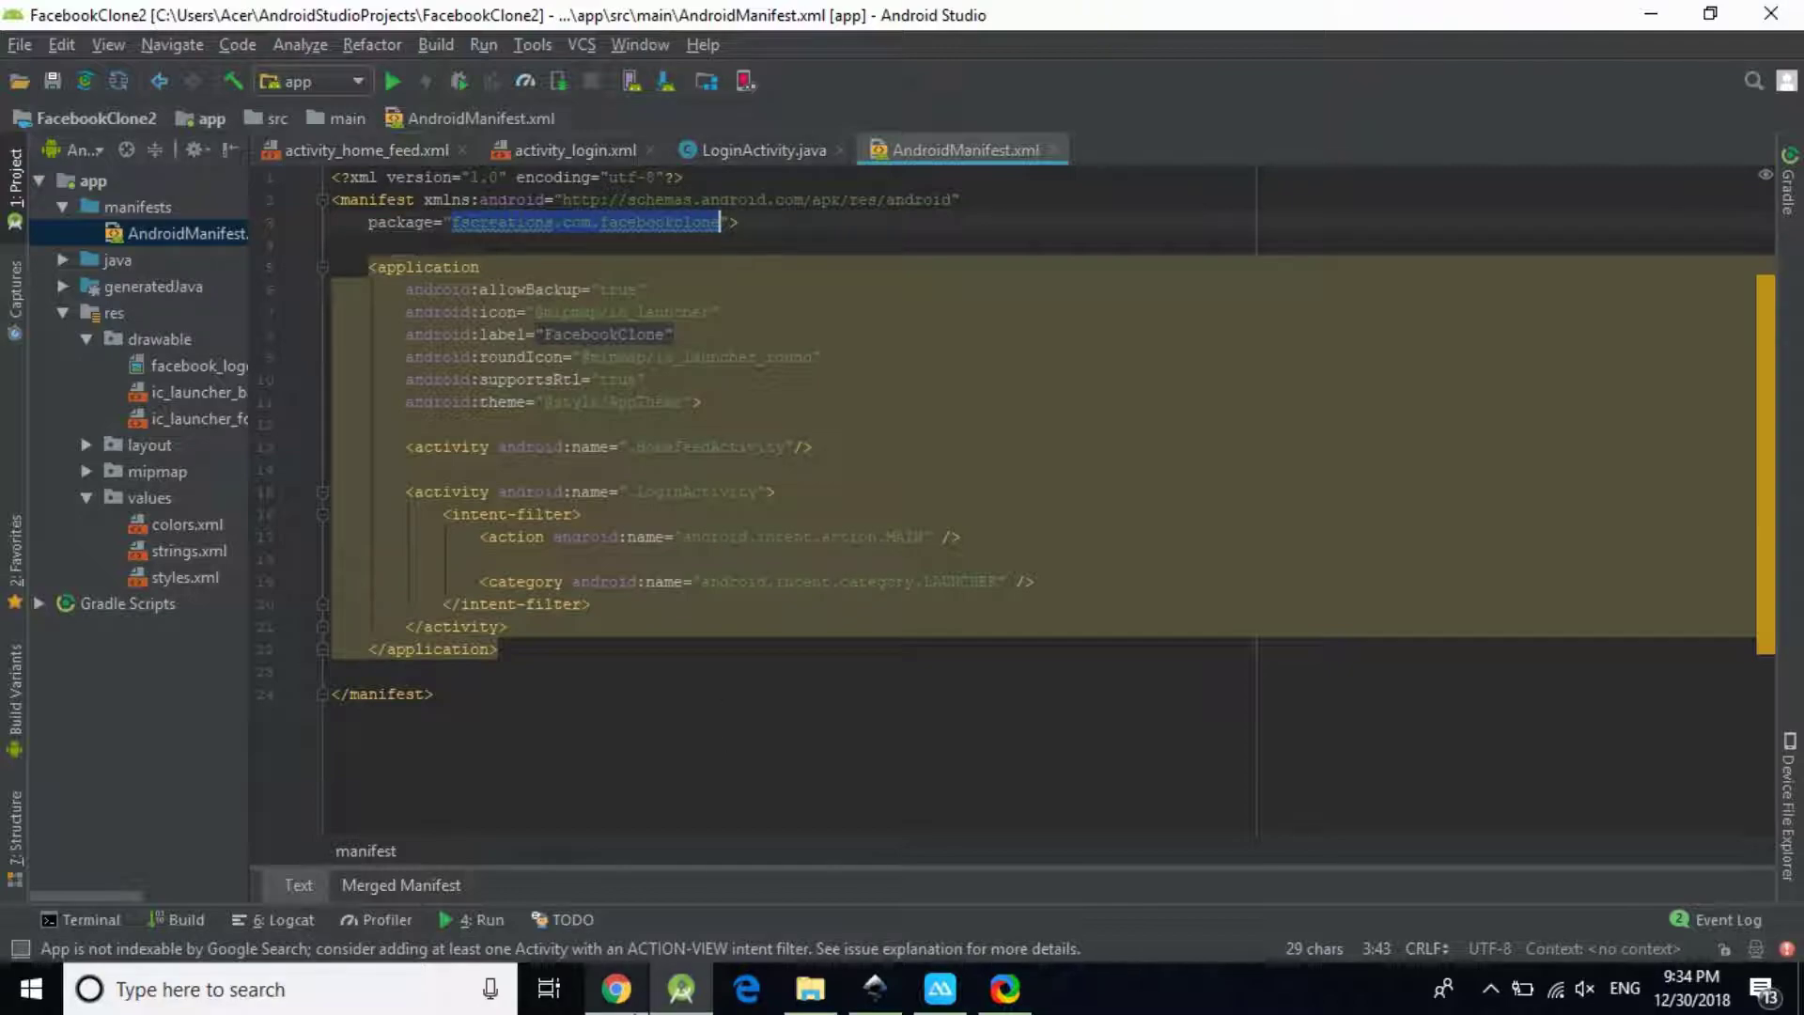
# Back in the Firebase console, register the Android app with the package name fscreations.com.facebookclone
pyautogui.click(616, 988)
pyautogui.click(555, 411)
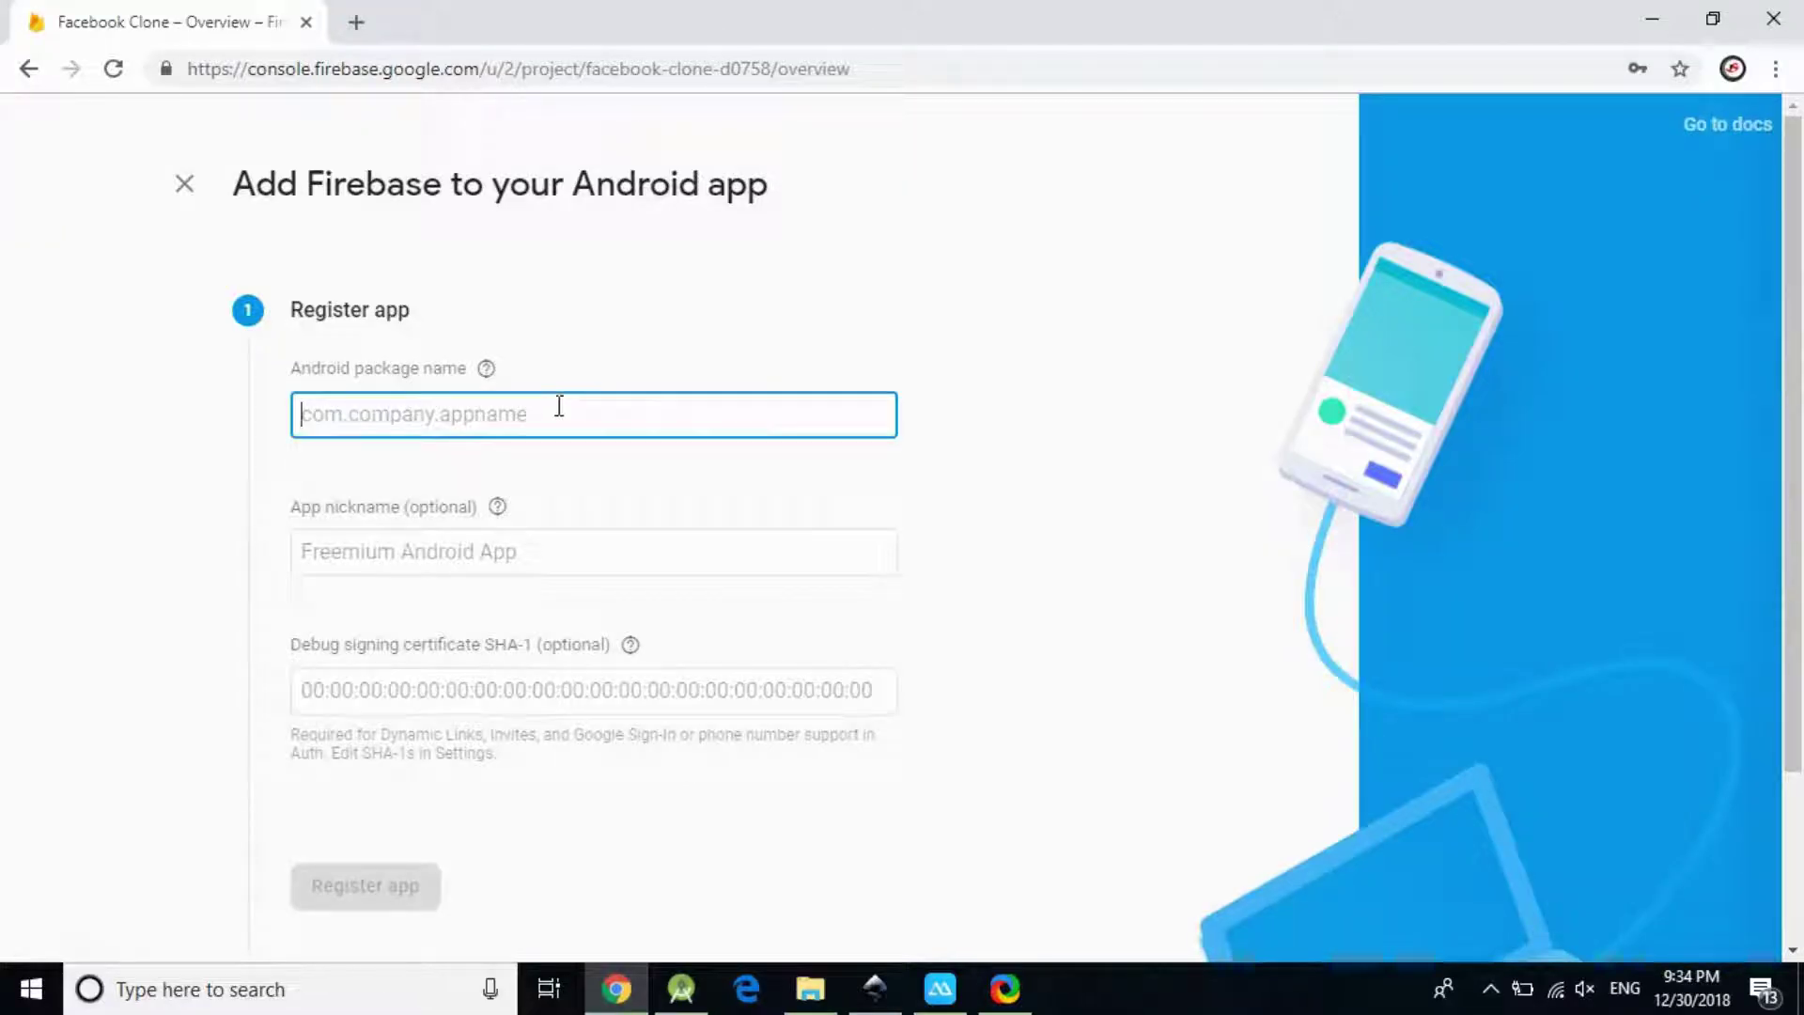
pyautogui.hotkey('ctrl', 'v')
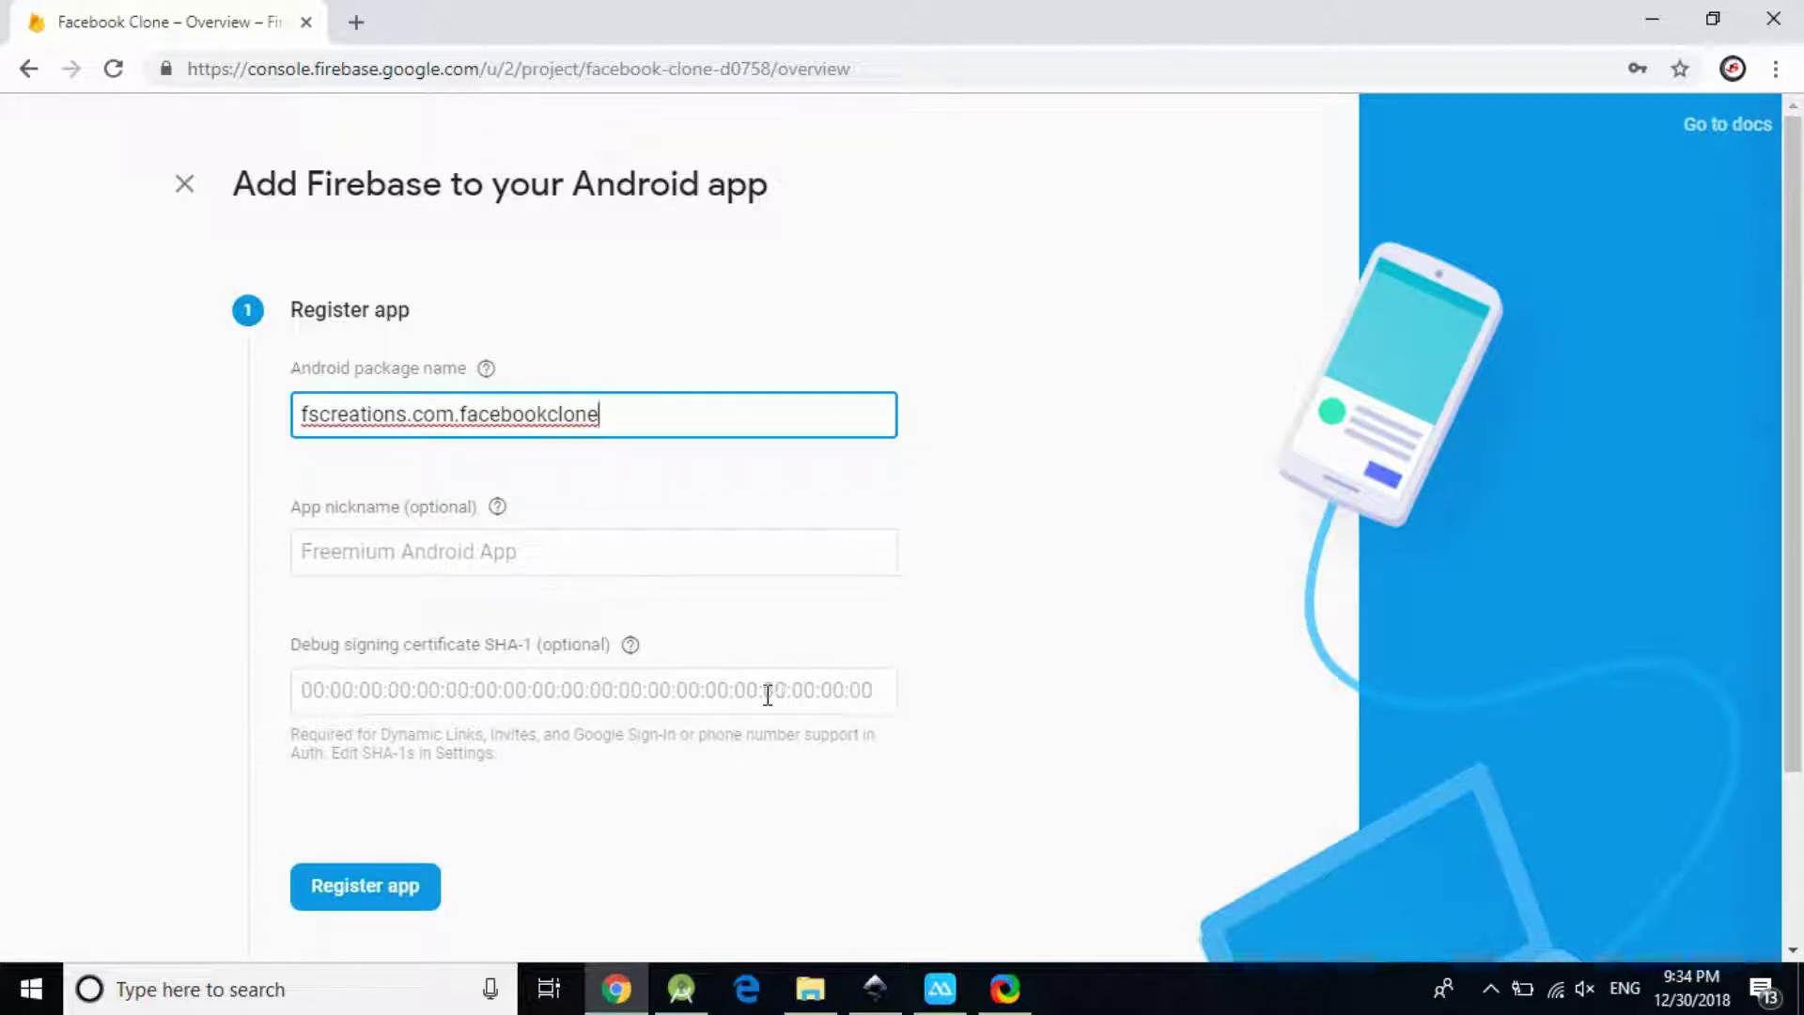
pyautogui.scroll(-2, 402, 695)
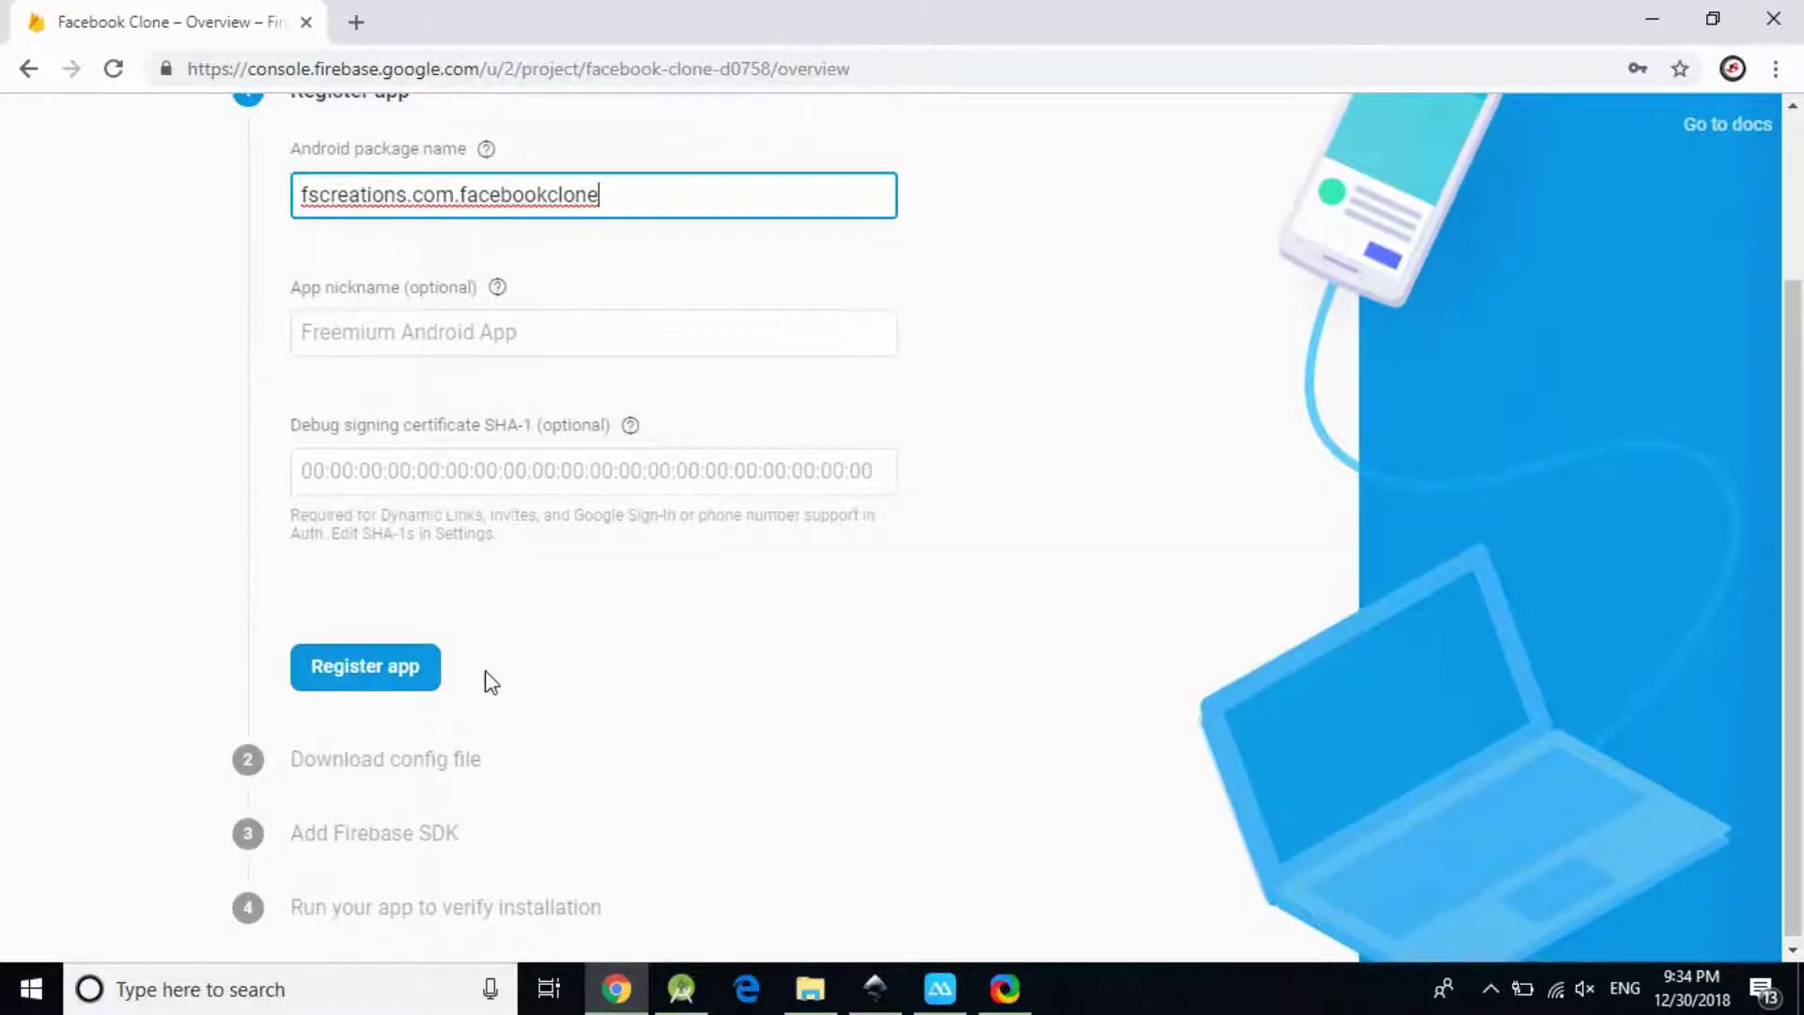
pyautogui.click(402, 684)
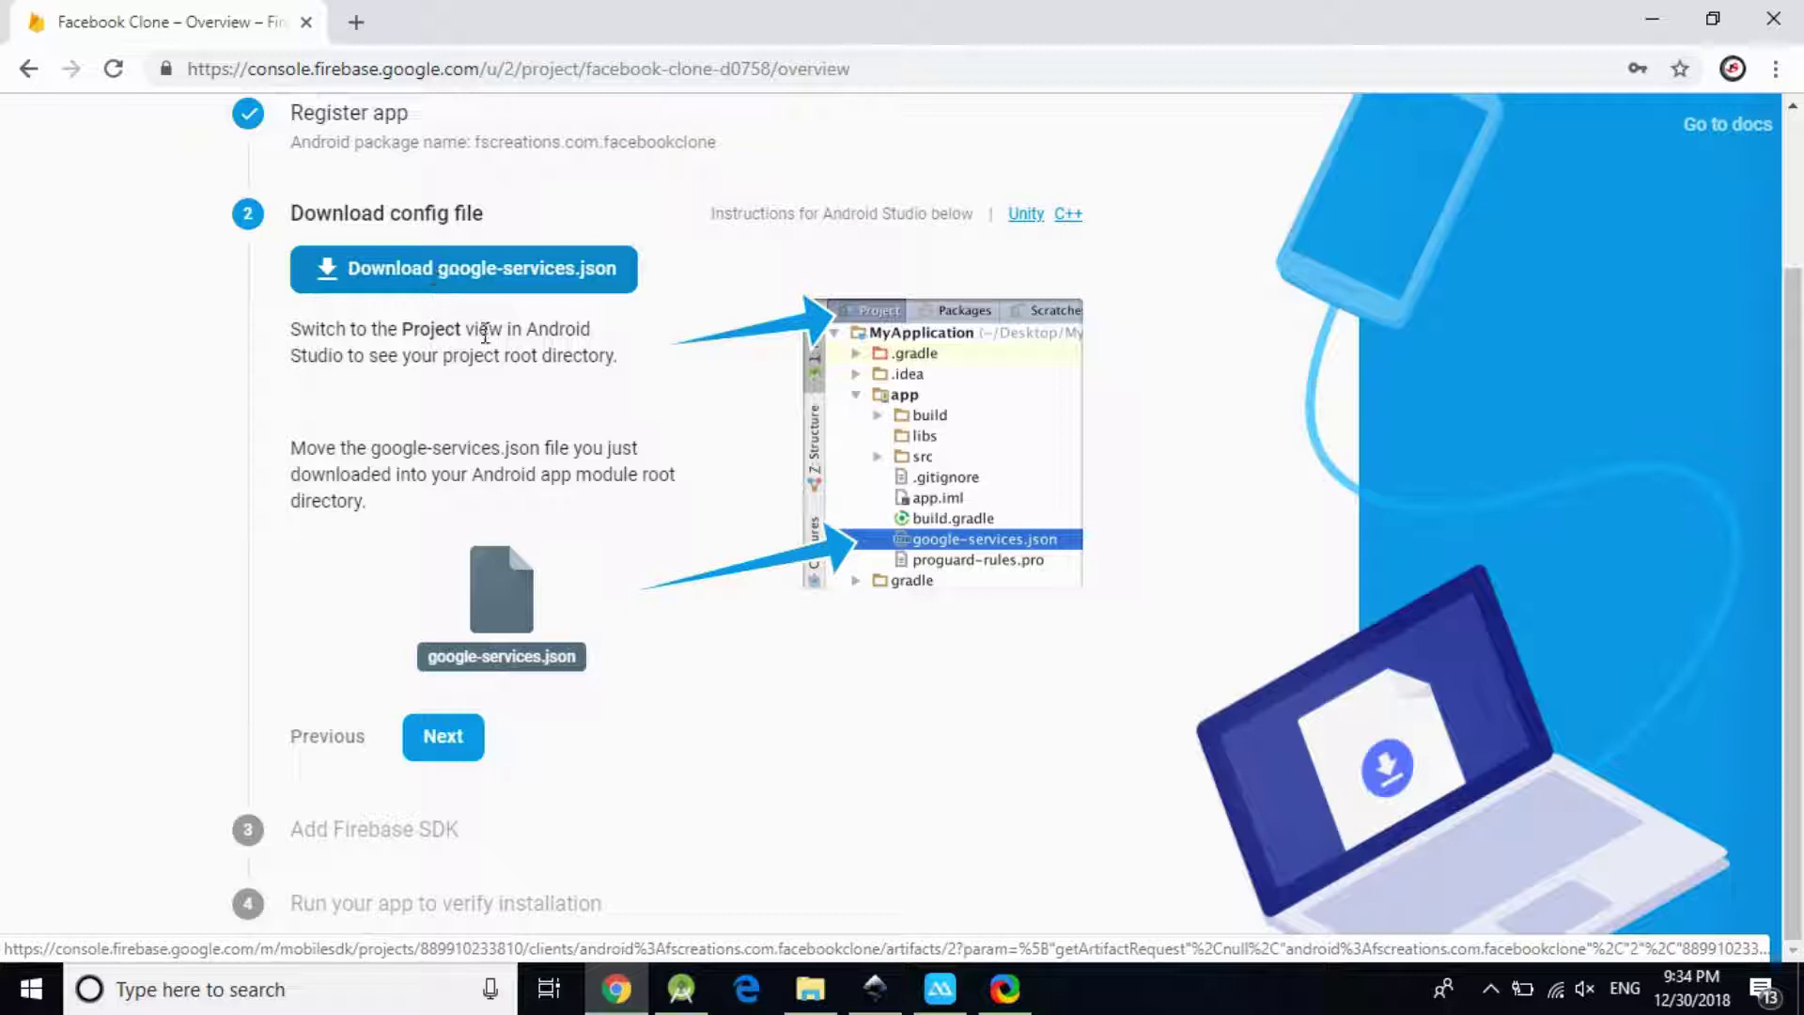
# Try to download the google-services.json config file, and cancel both pending download entries
pyautogui.click(445, 278)
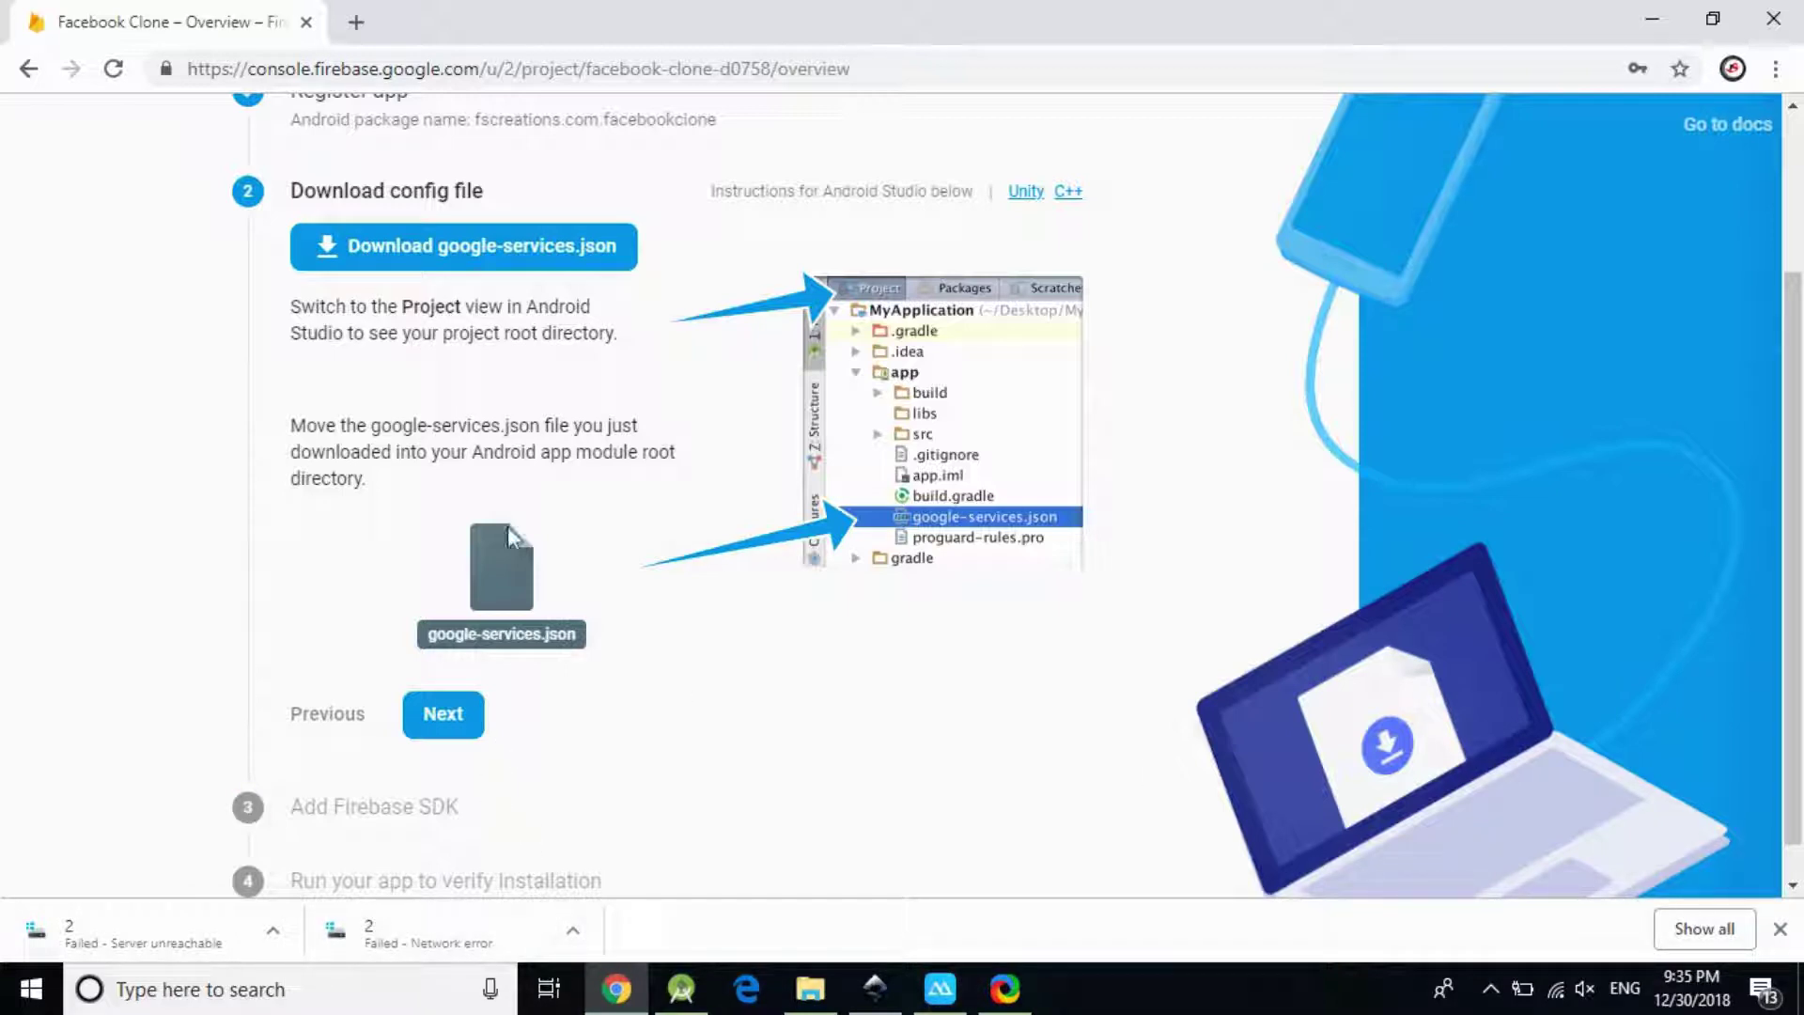
pyautogui.click(573, 931)
pyautogui.click(573, 931)
pyautogui.click(573, 931)
pyautogui.click(583, 887)
pyautogui.click(273, 930)
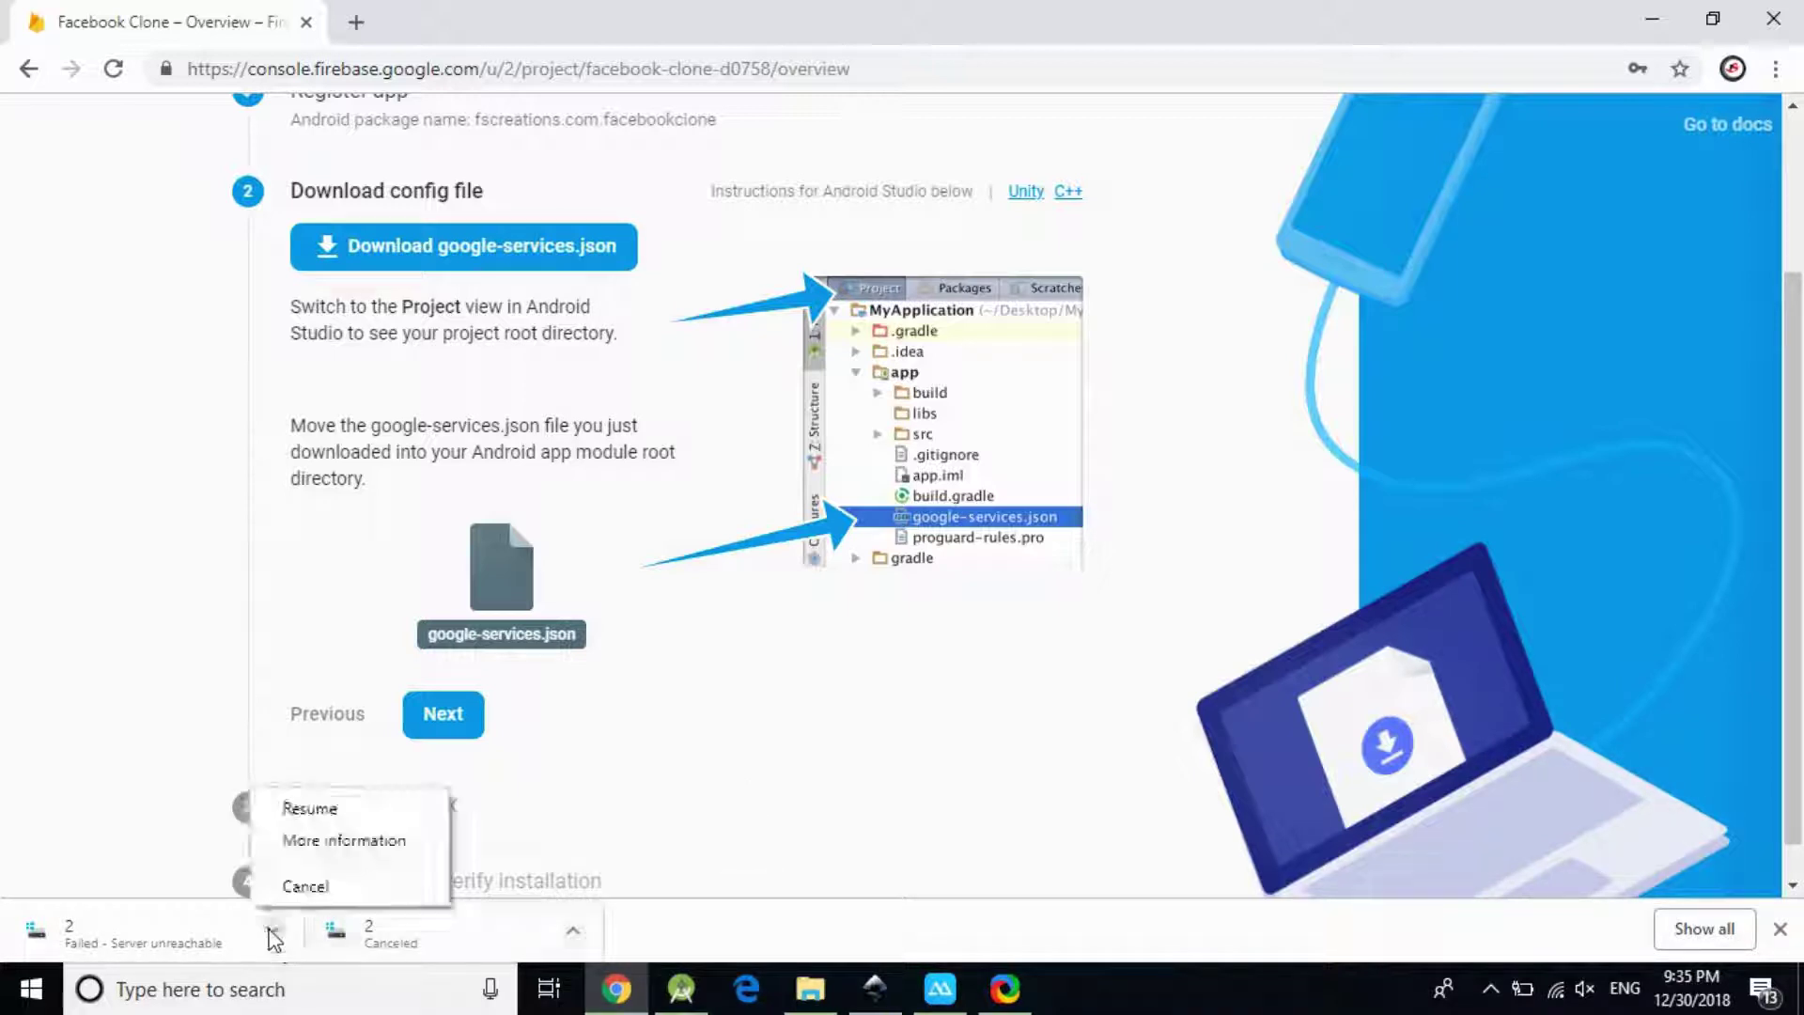
pyautogui.click(303, 886)
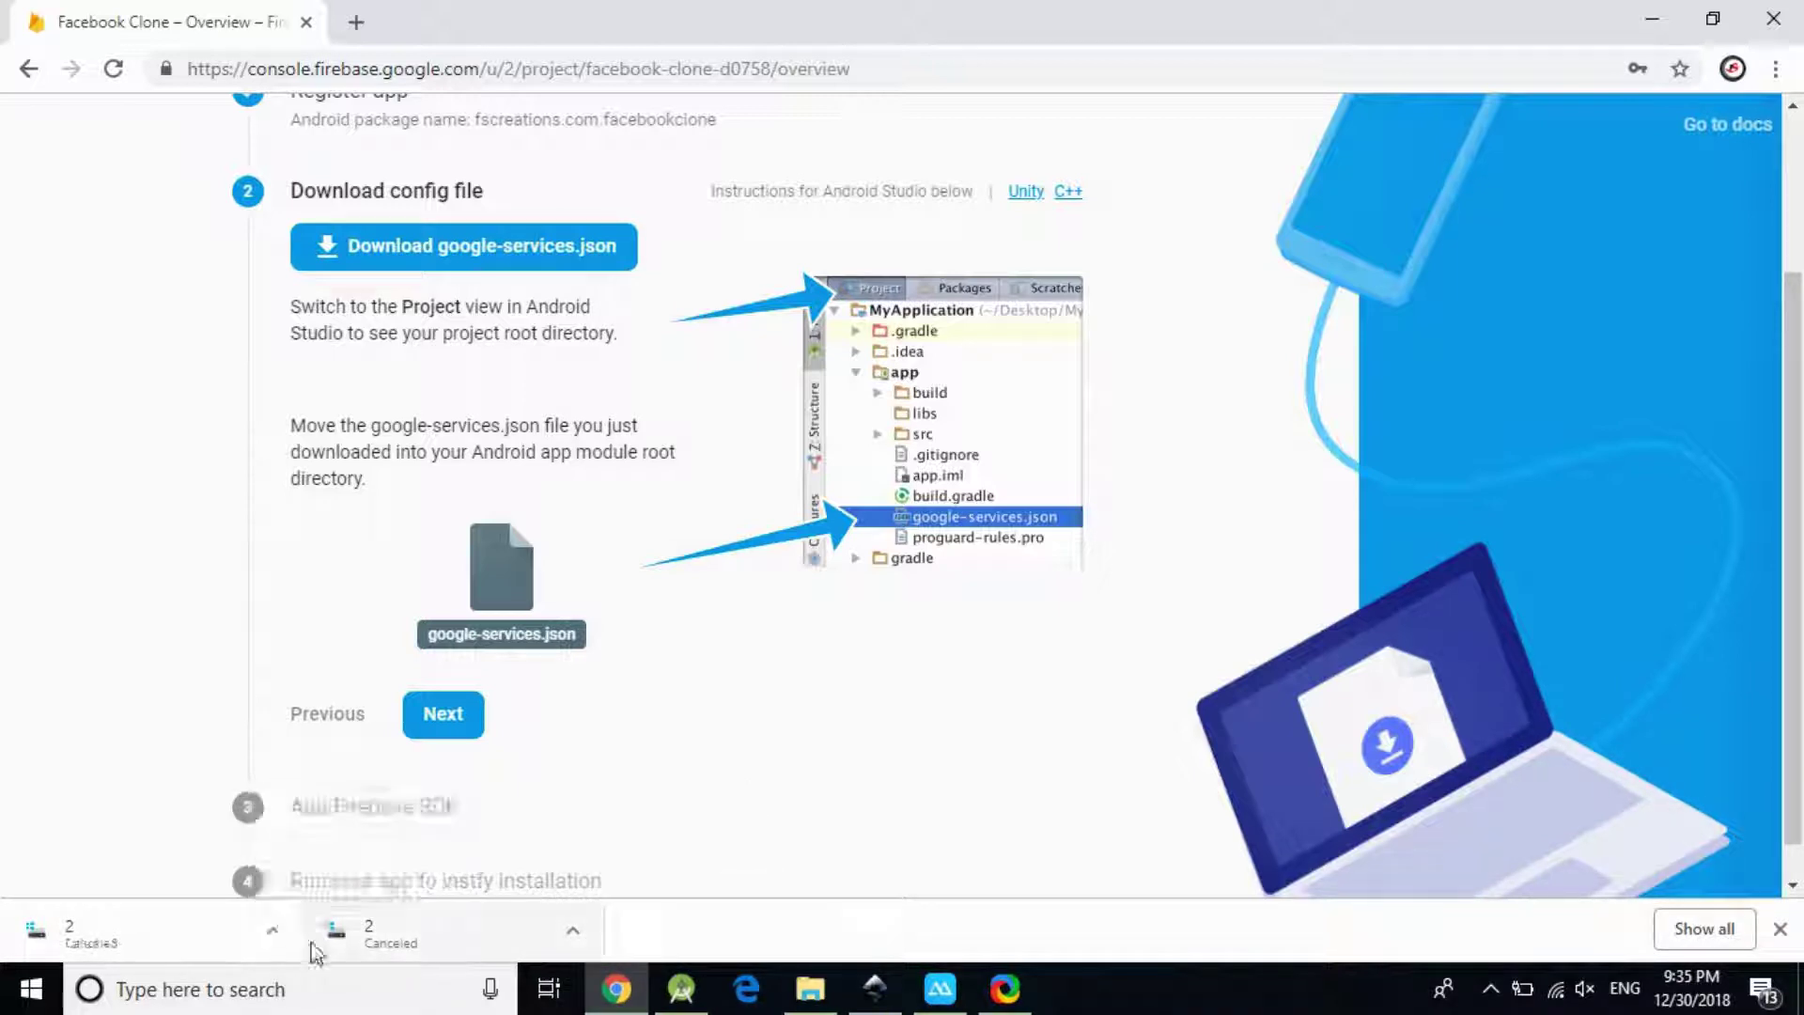
# Download google-services.json again and copy the file from the Downloads folder
pyautogui.click(540, 252)
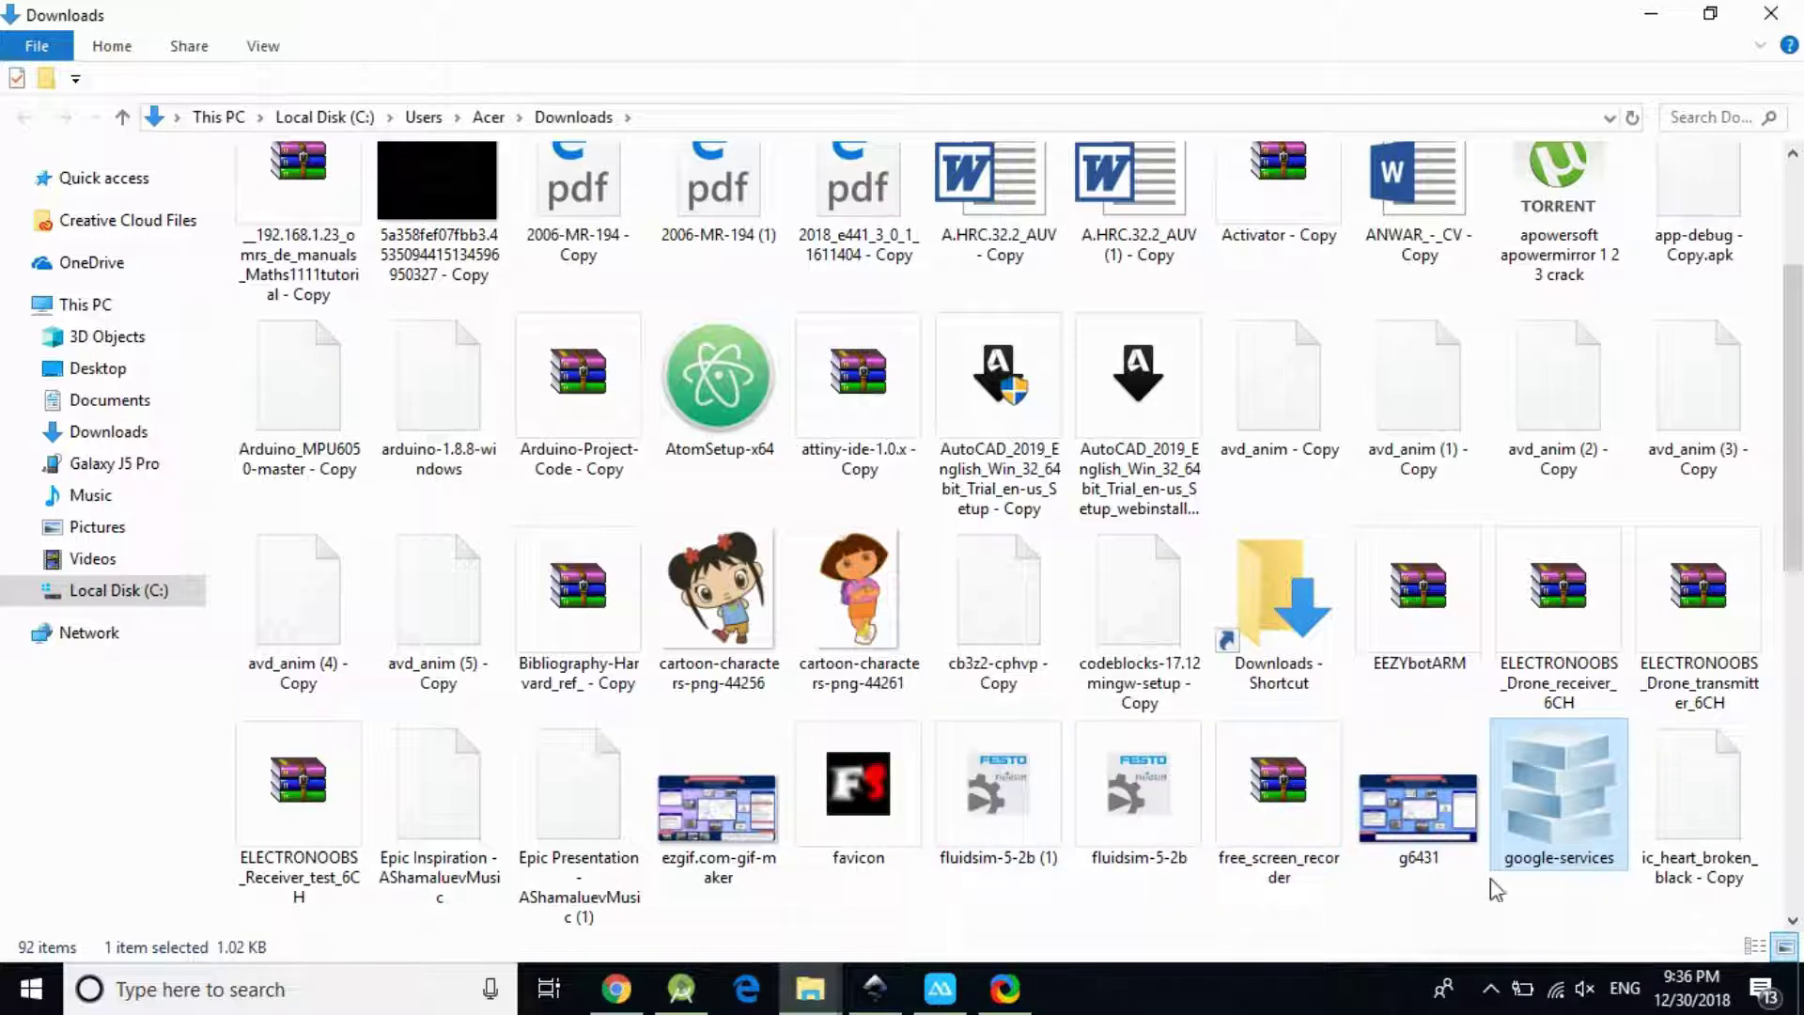
pyautogui.doubleClick(1551, 786)
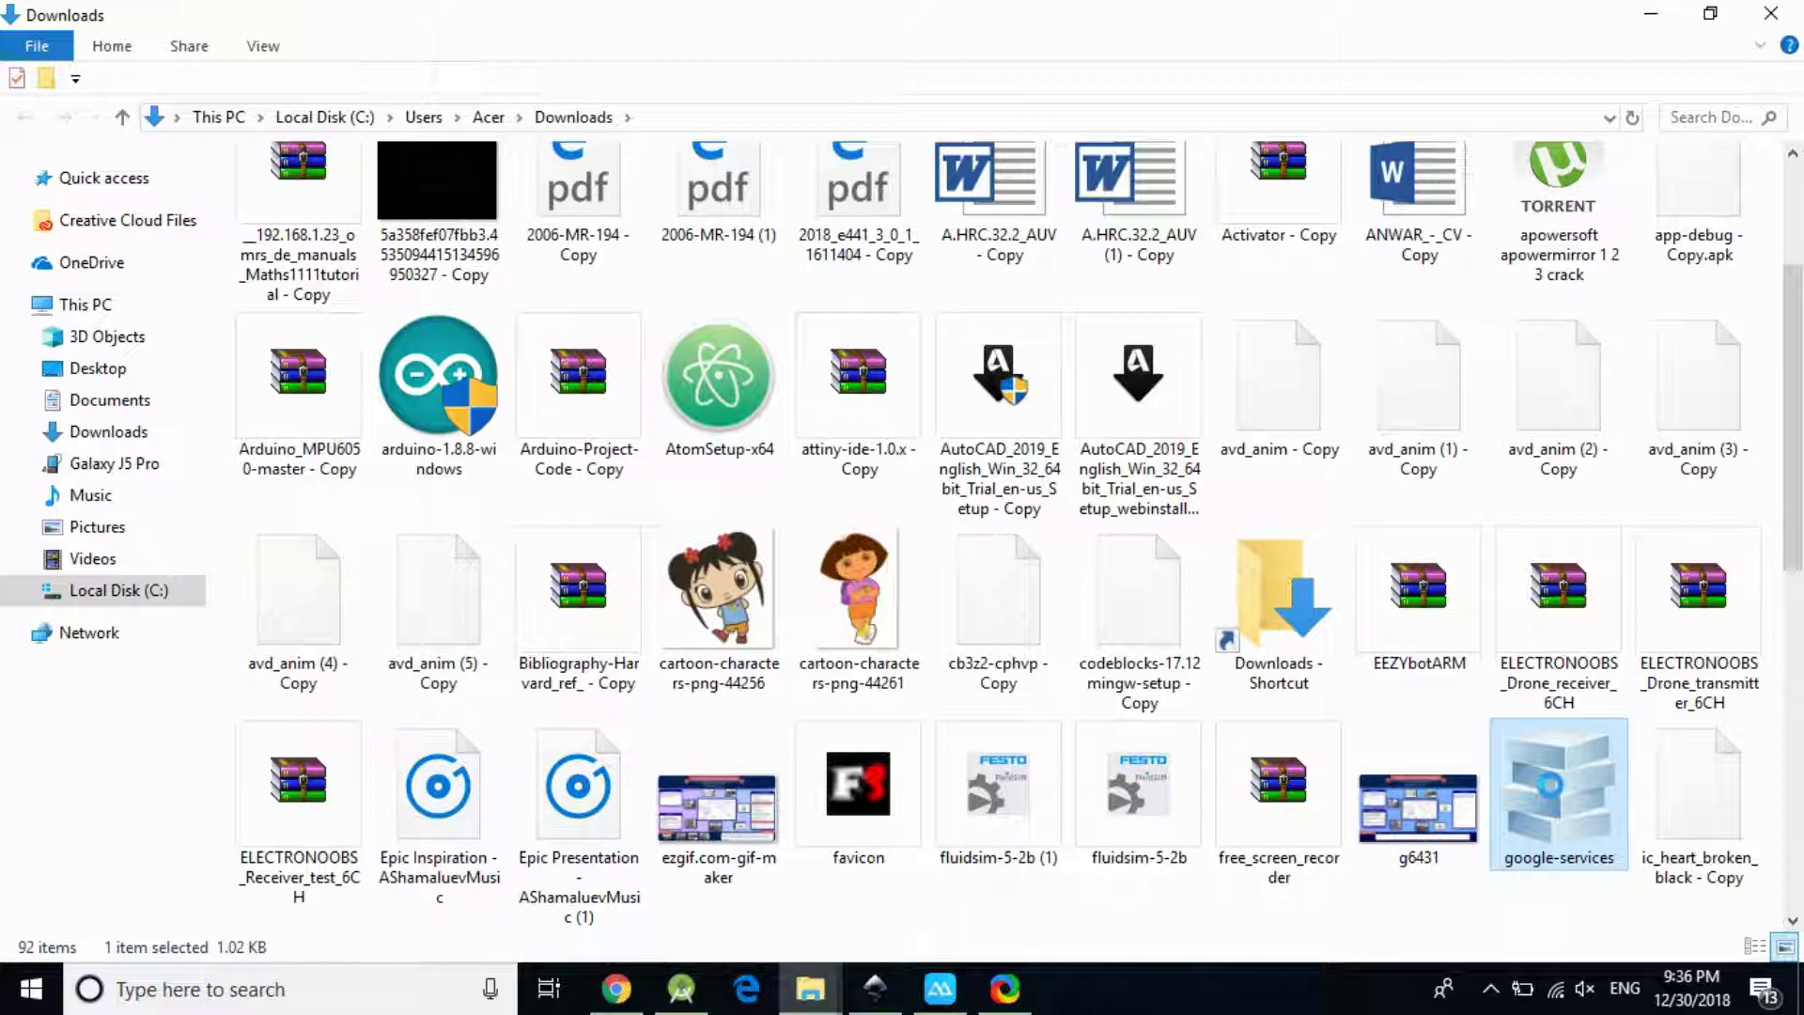
pyautogui.rightClick(1554, 791)
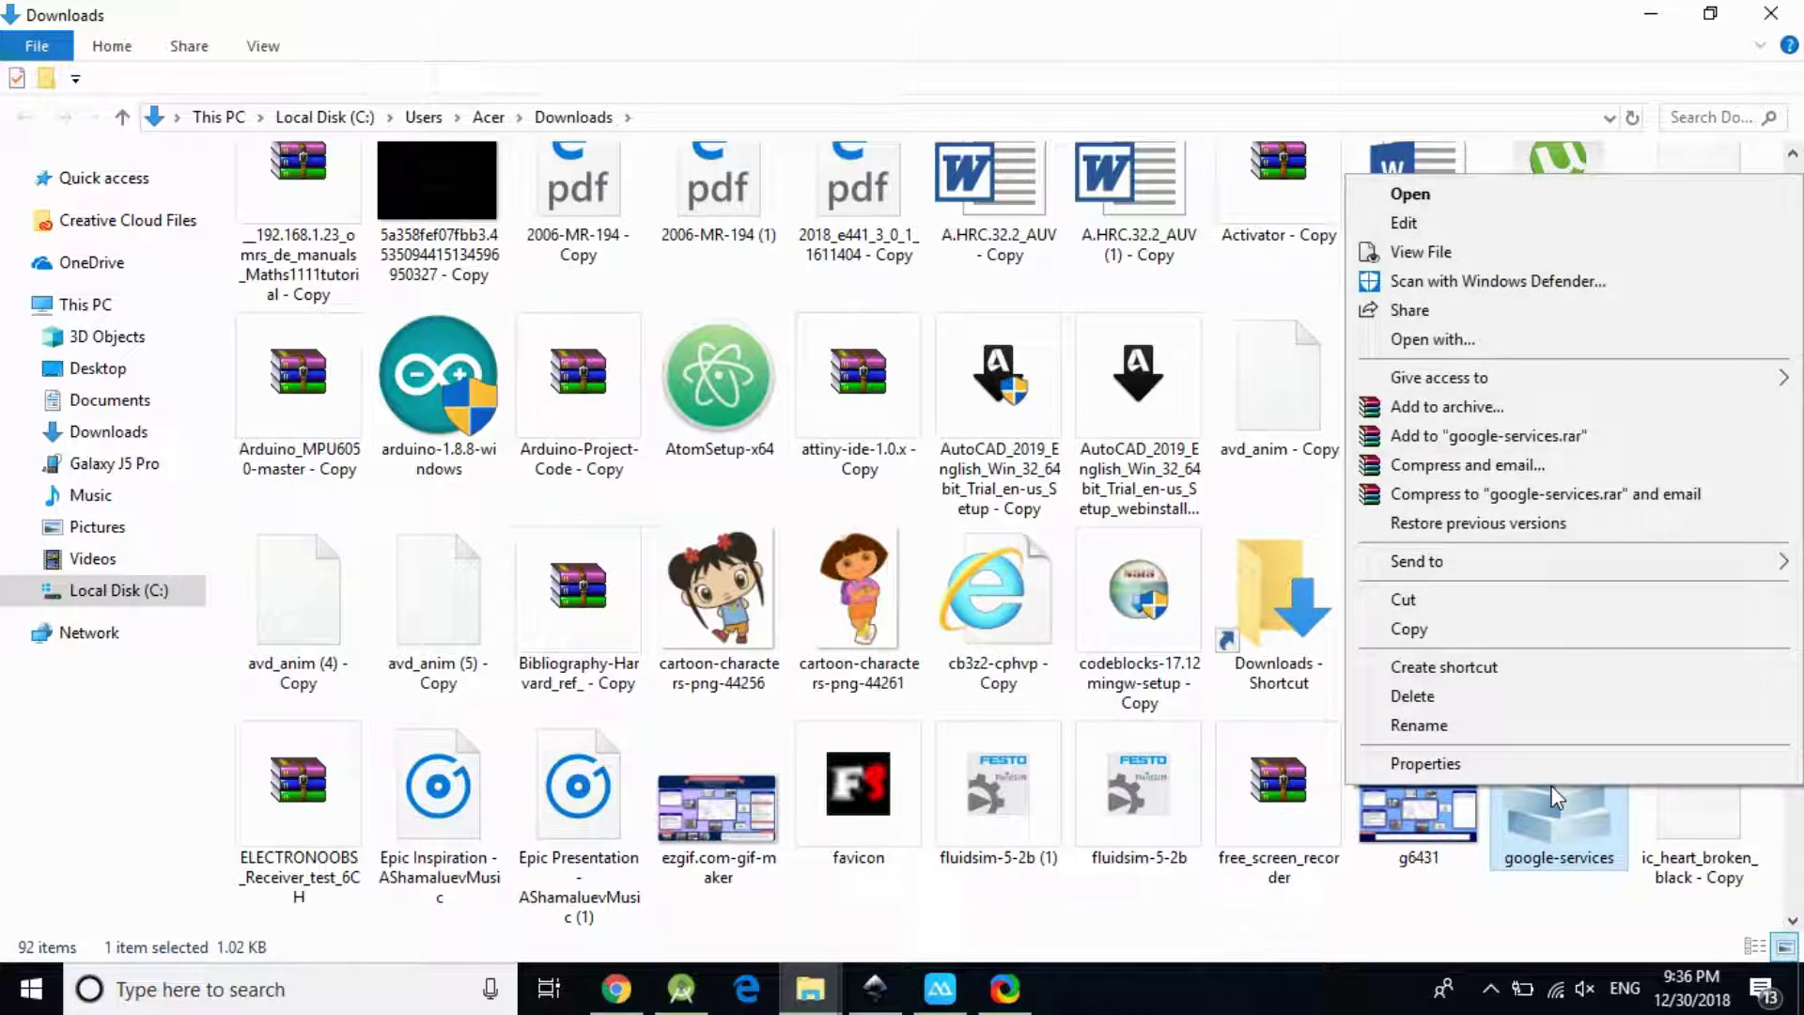
pyautogui.click(1447, 634)
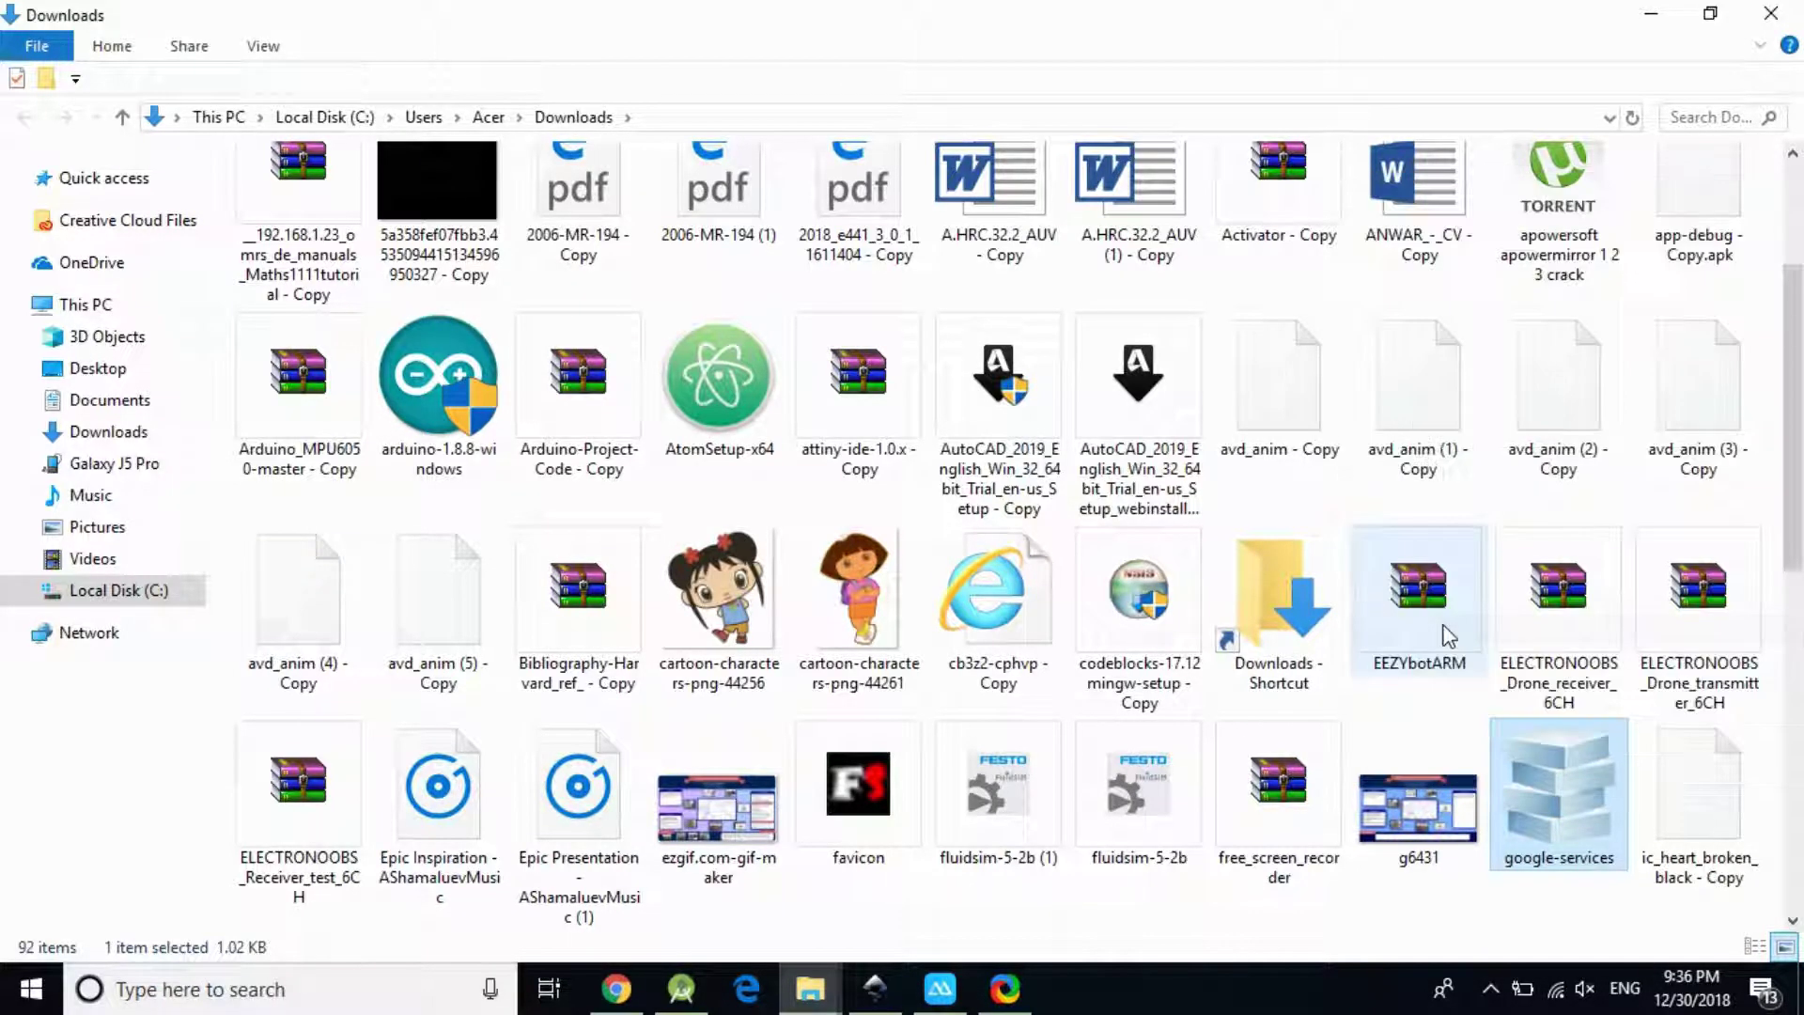
pyautogui.click(1646, 14)
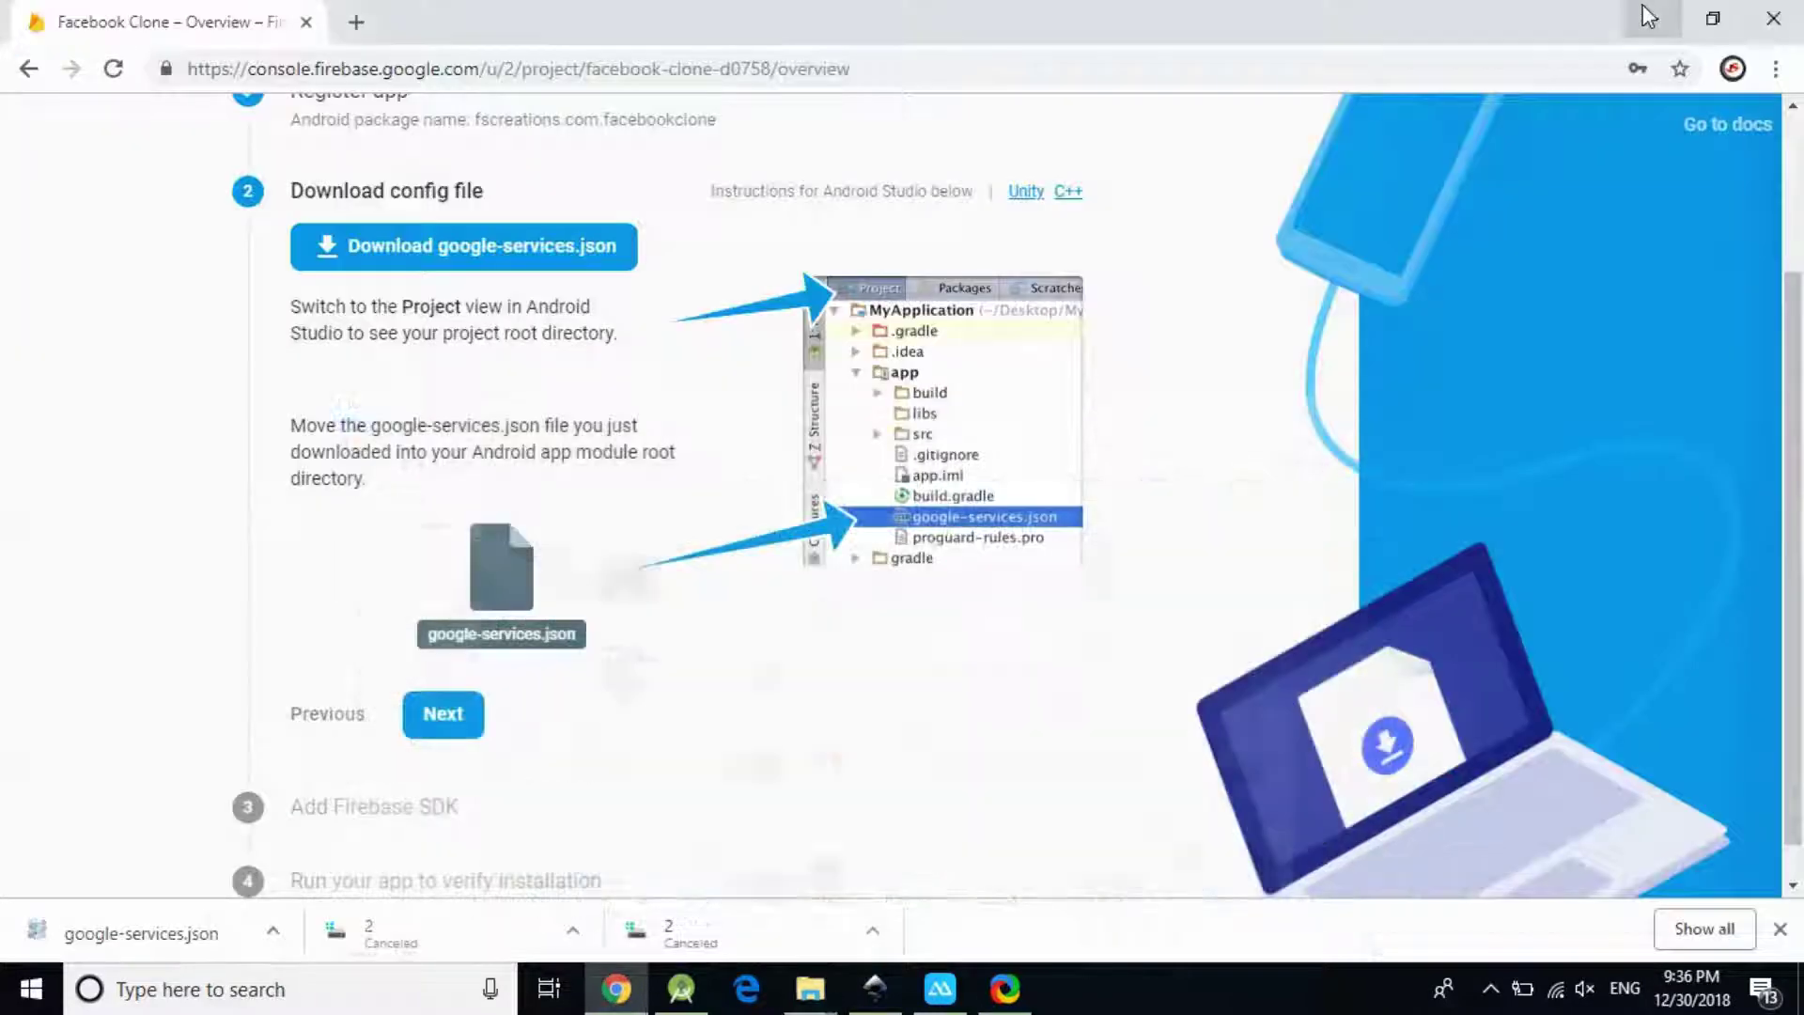
# Switch to Android Studio, change the file tree to the Project view, and expand the app module of FacebookClone2
pyautogui.click(678, 1001)
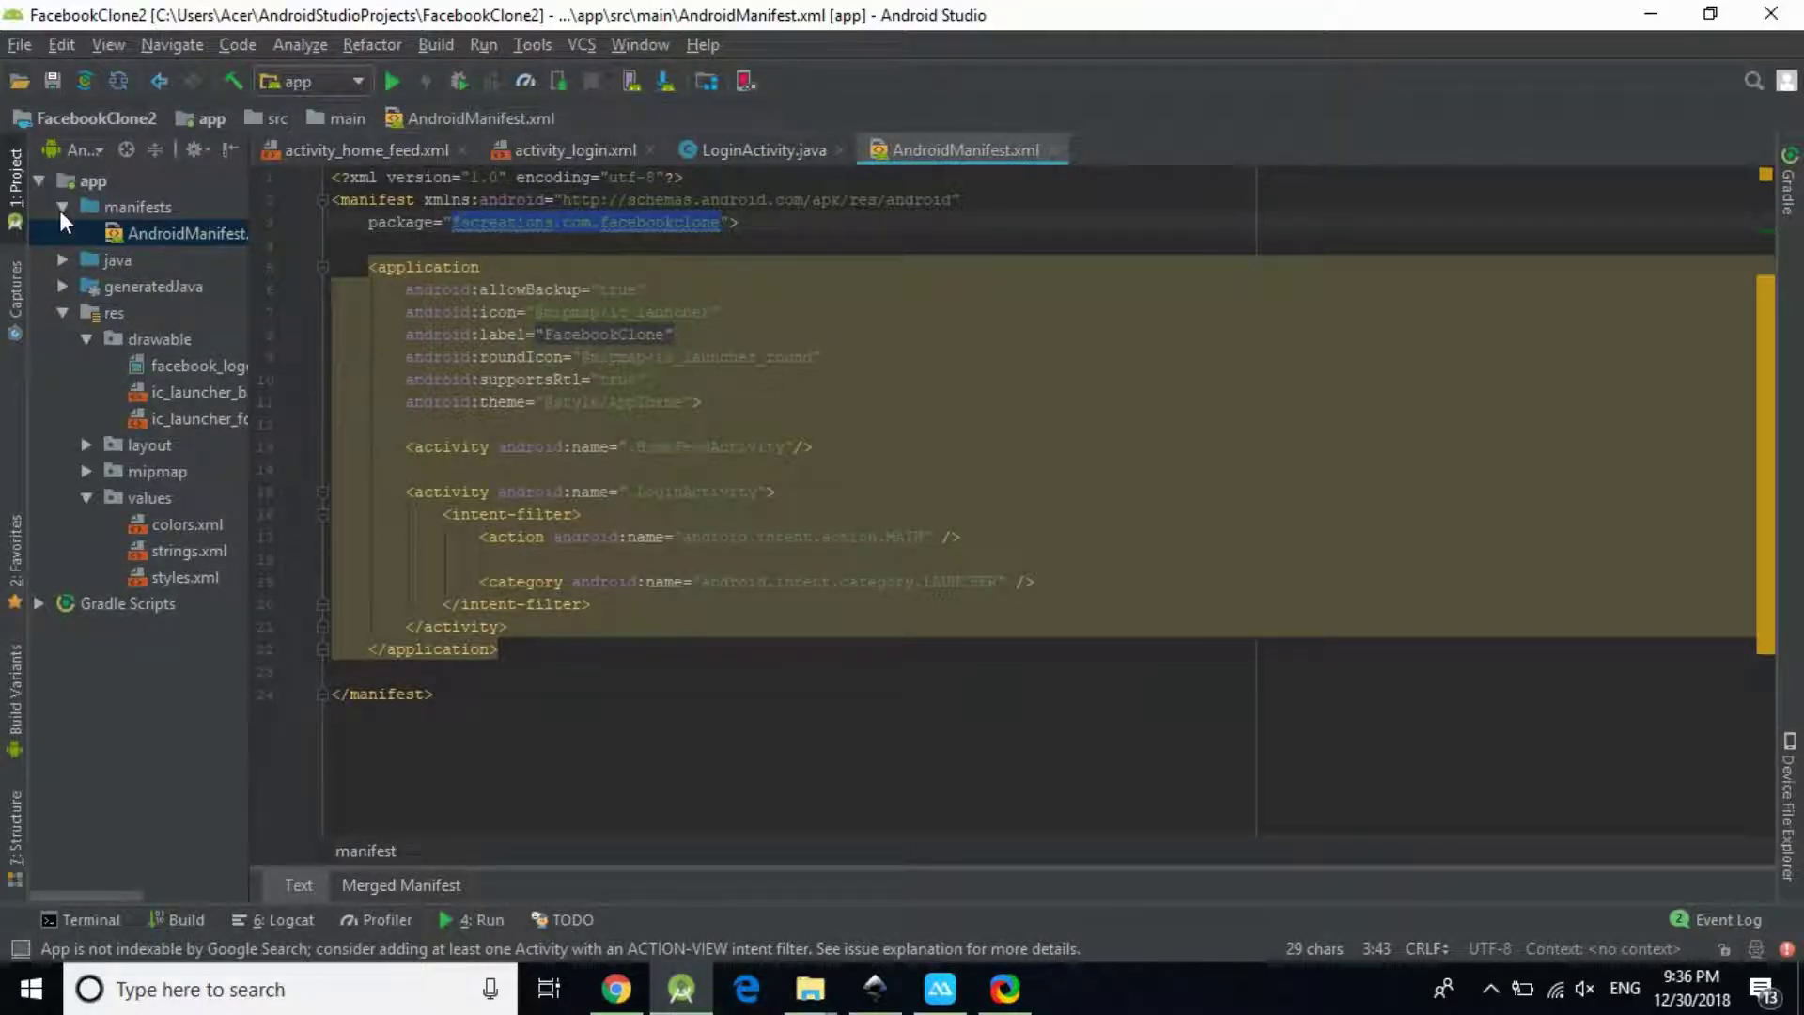
pyautogui.click(49, 199)
pyautogui.click(41, 183)
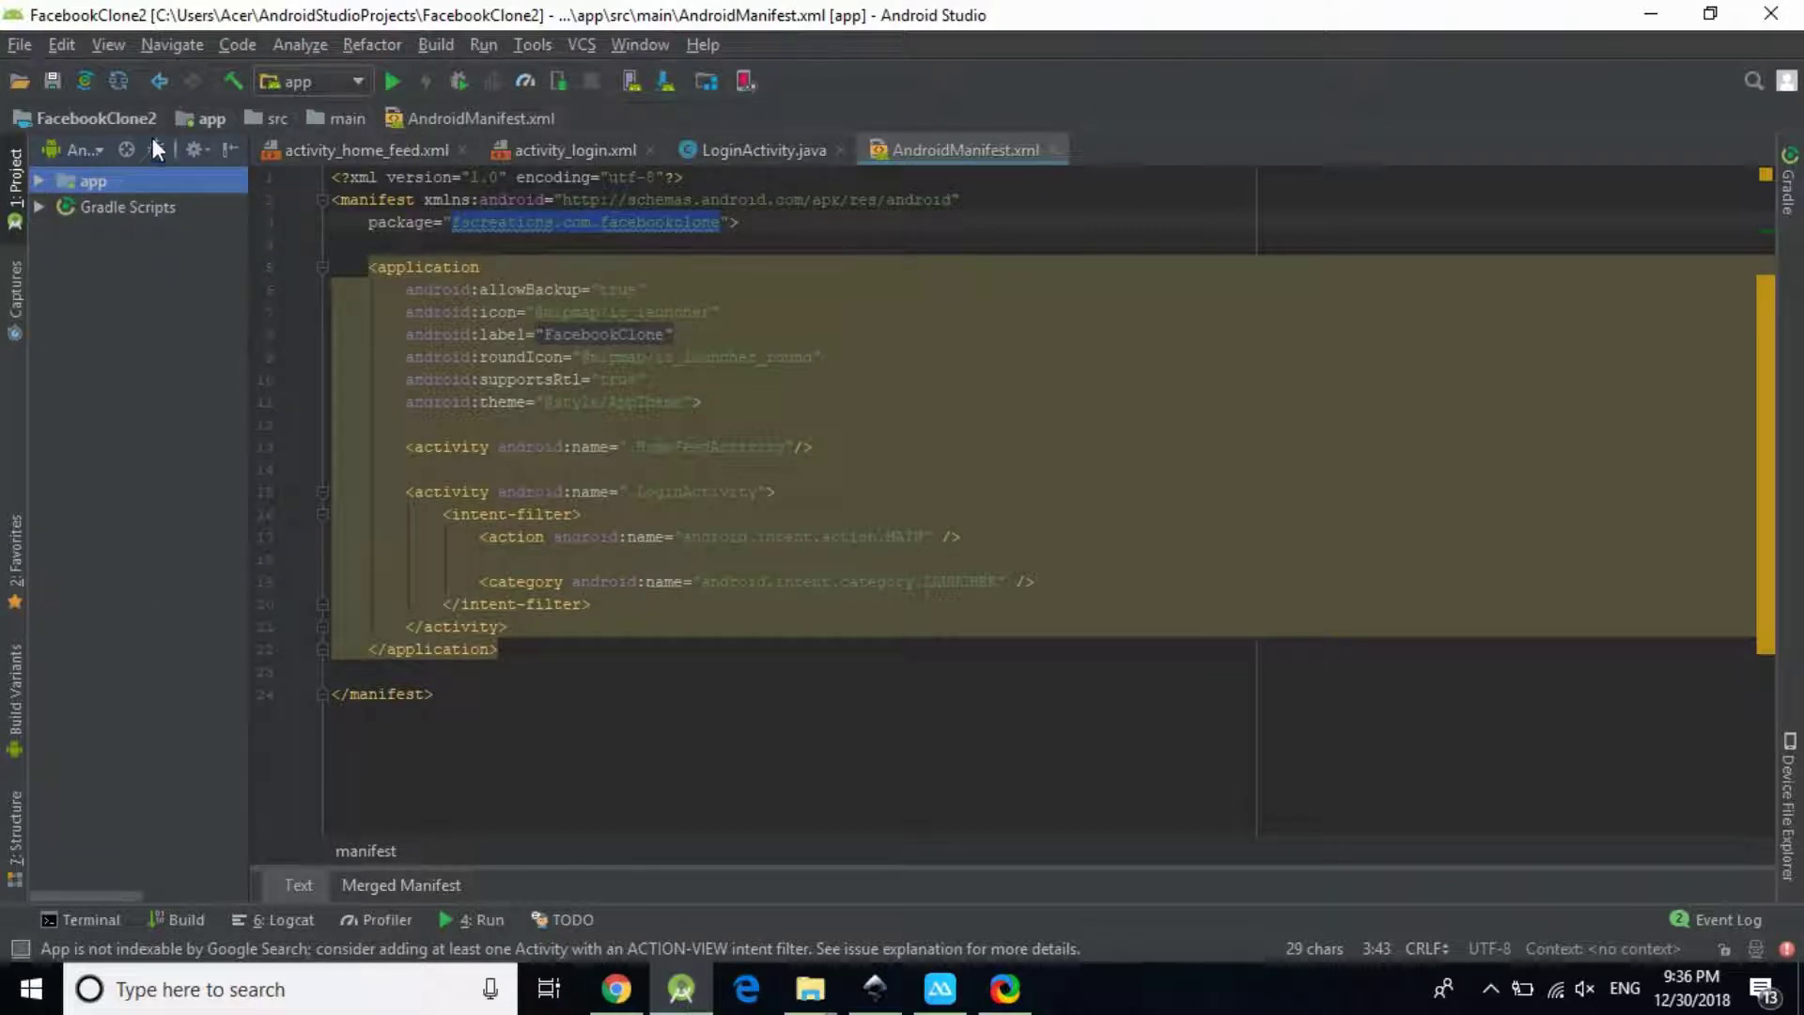
pyautogui.click(99, 153)
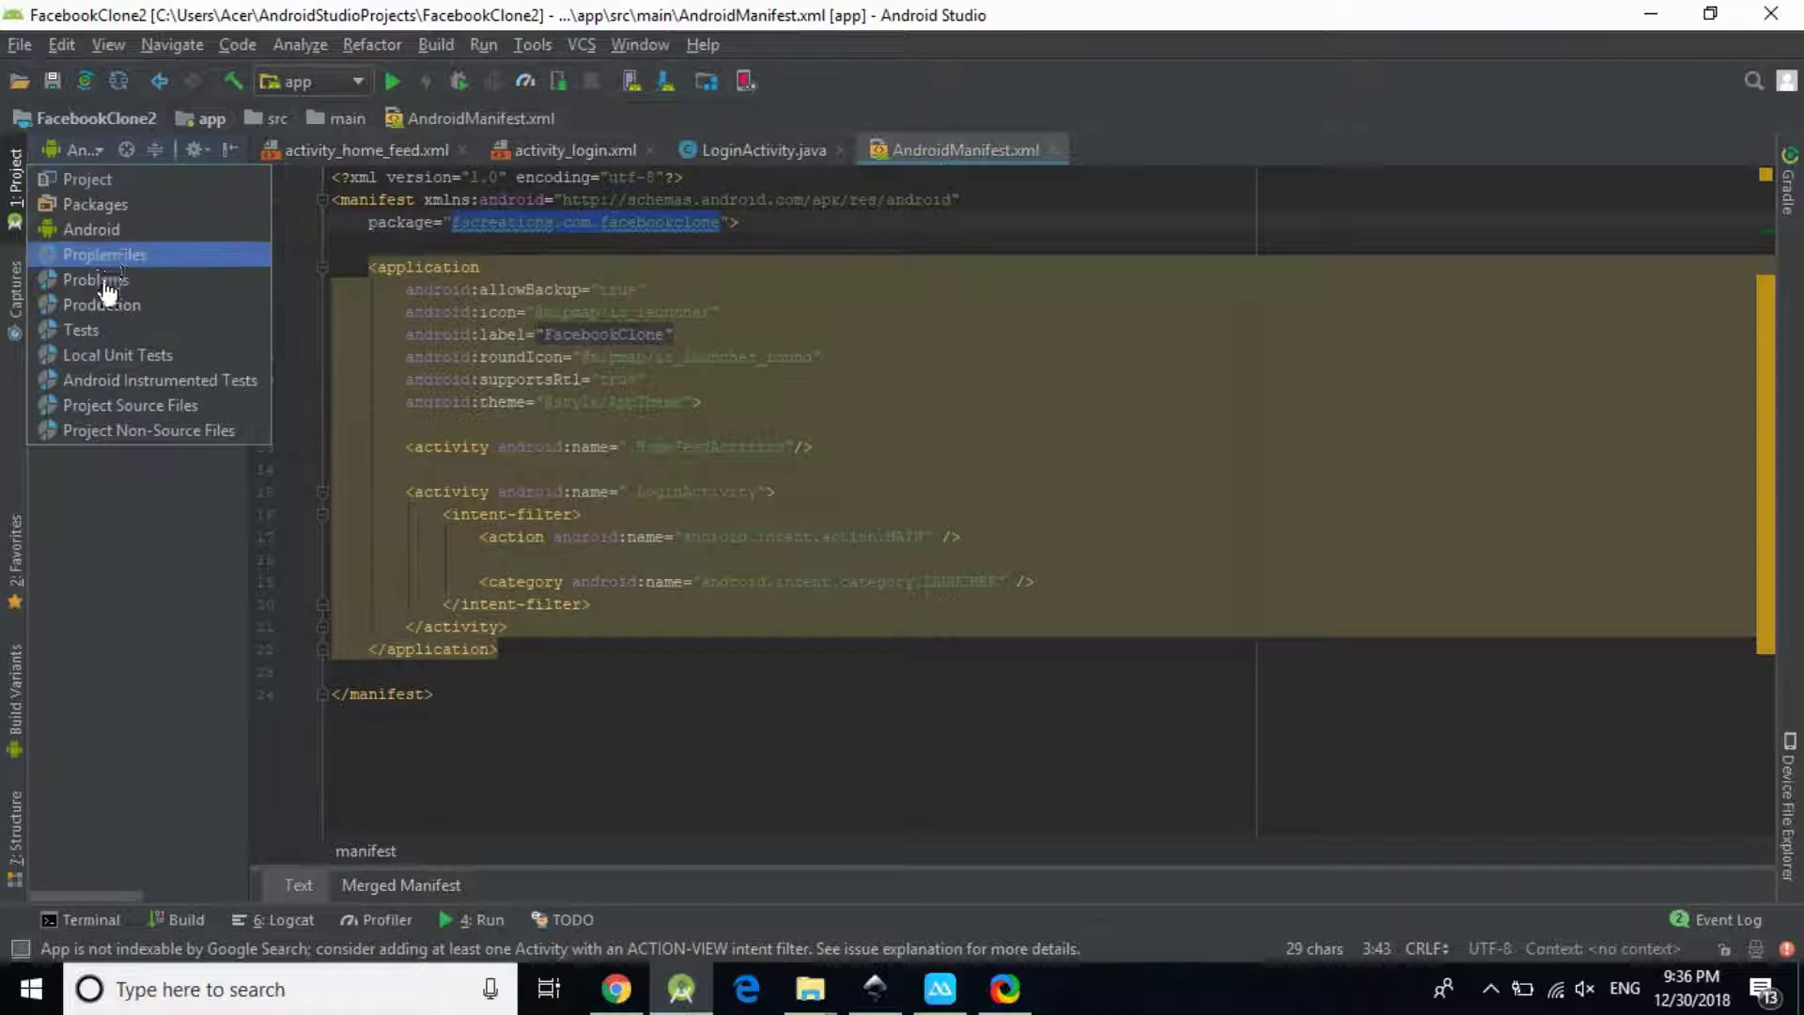
pyautogui.click(128, 182)
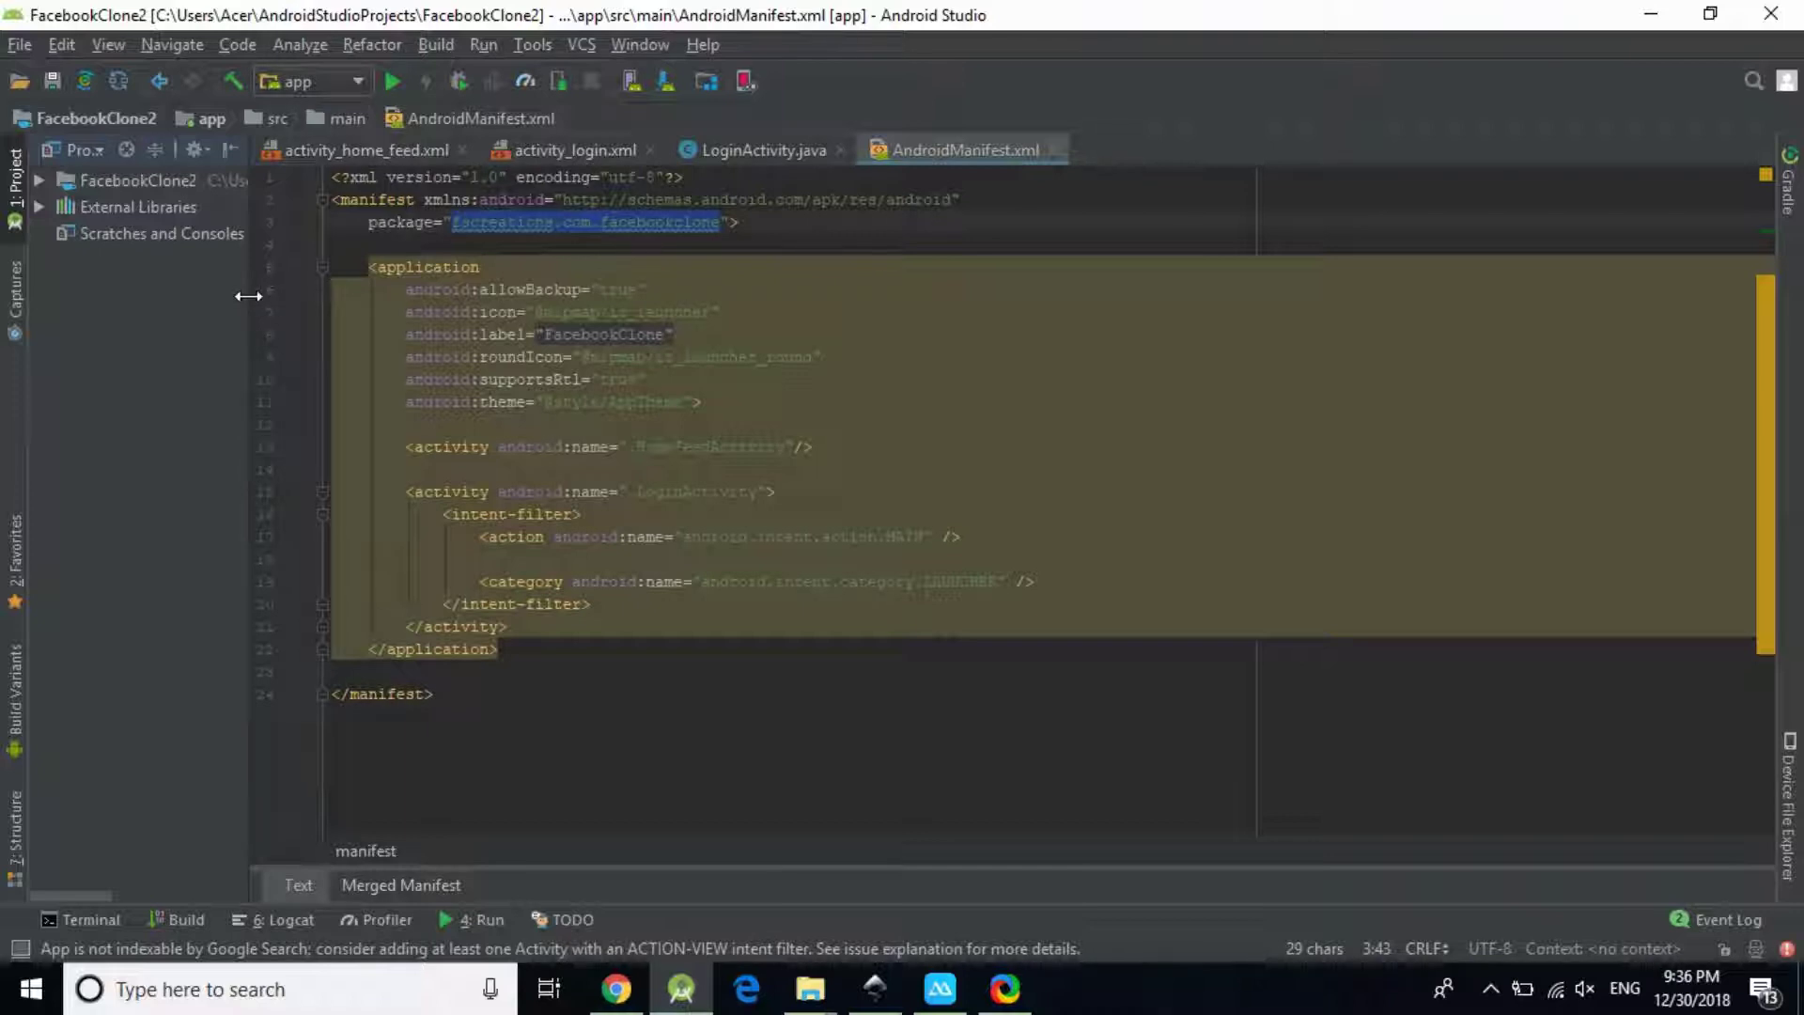
pyautogui.moveTo(248, 296); pyautogui.dragTo(465, 293)
pyautogui.click(41, 180)
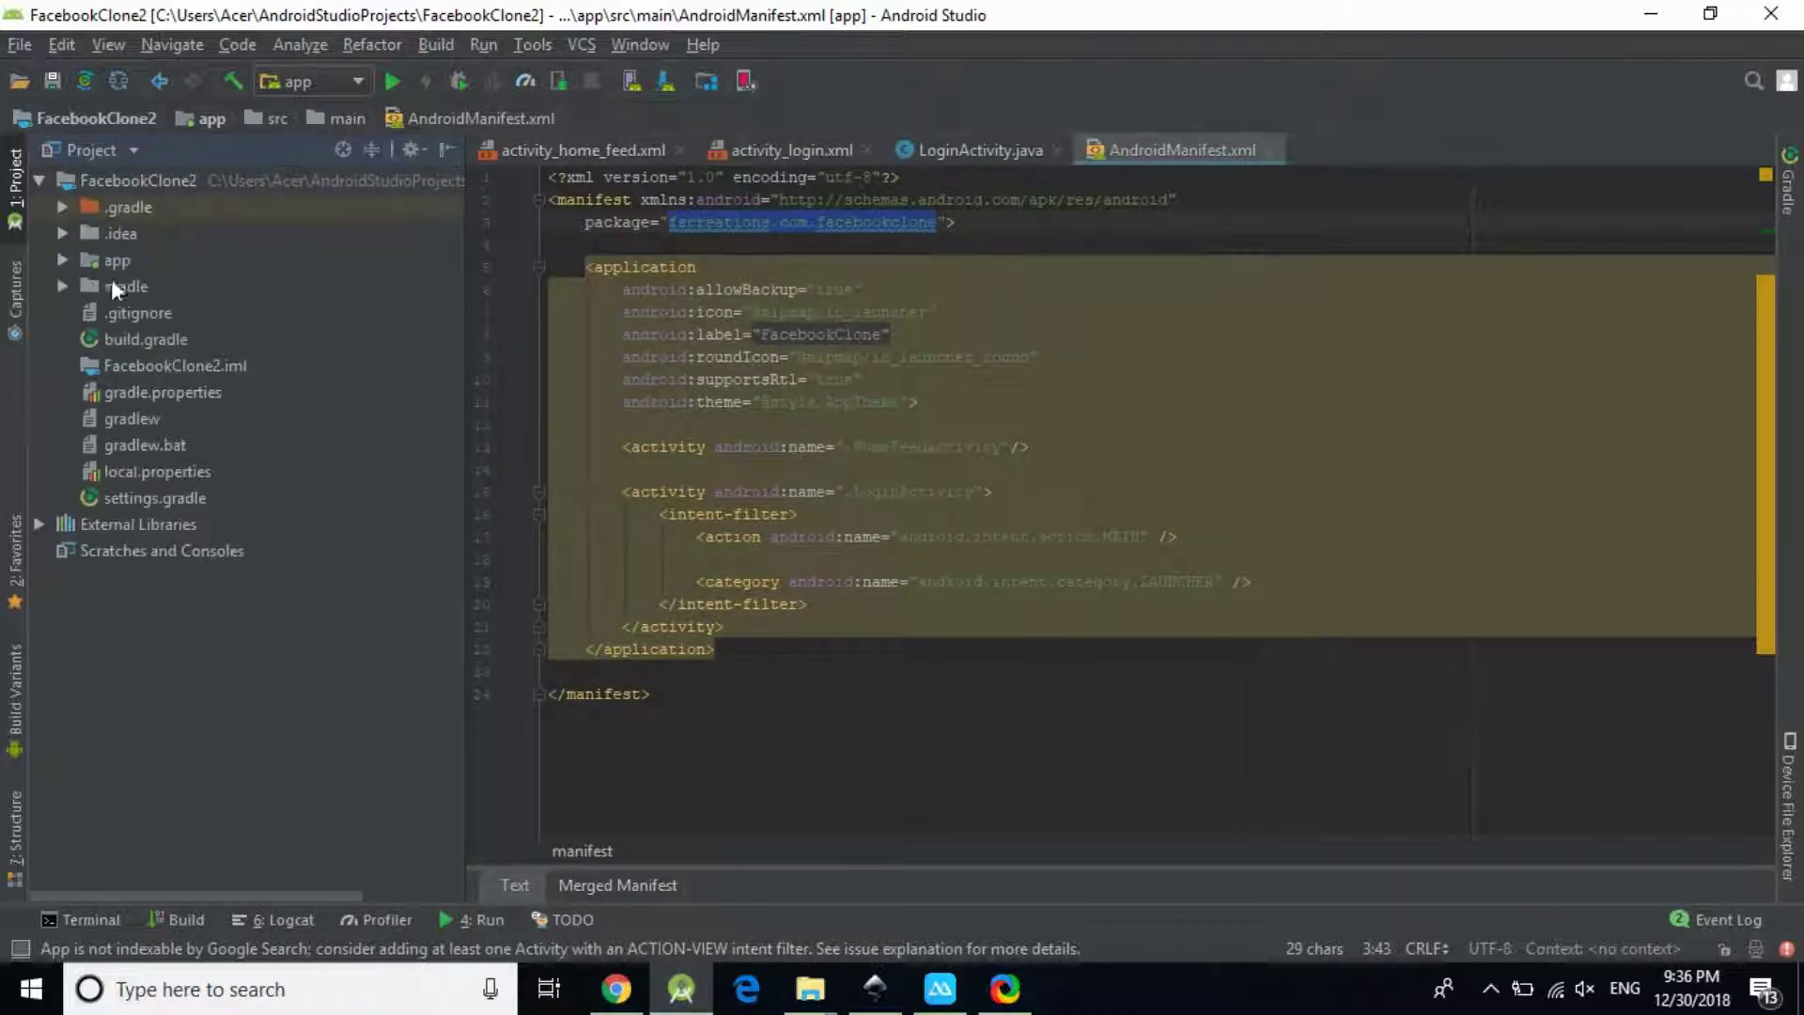
pyautogui.click(64, 260)
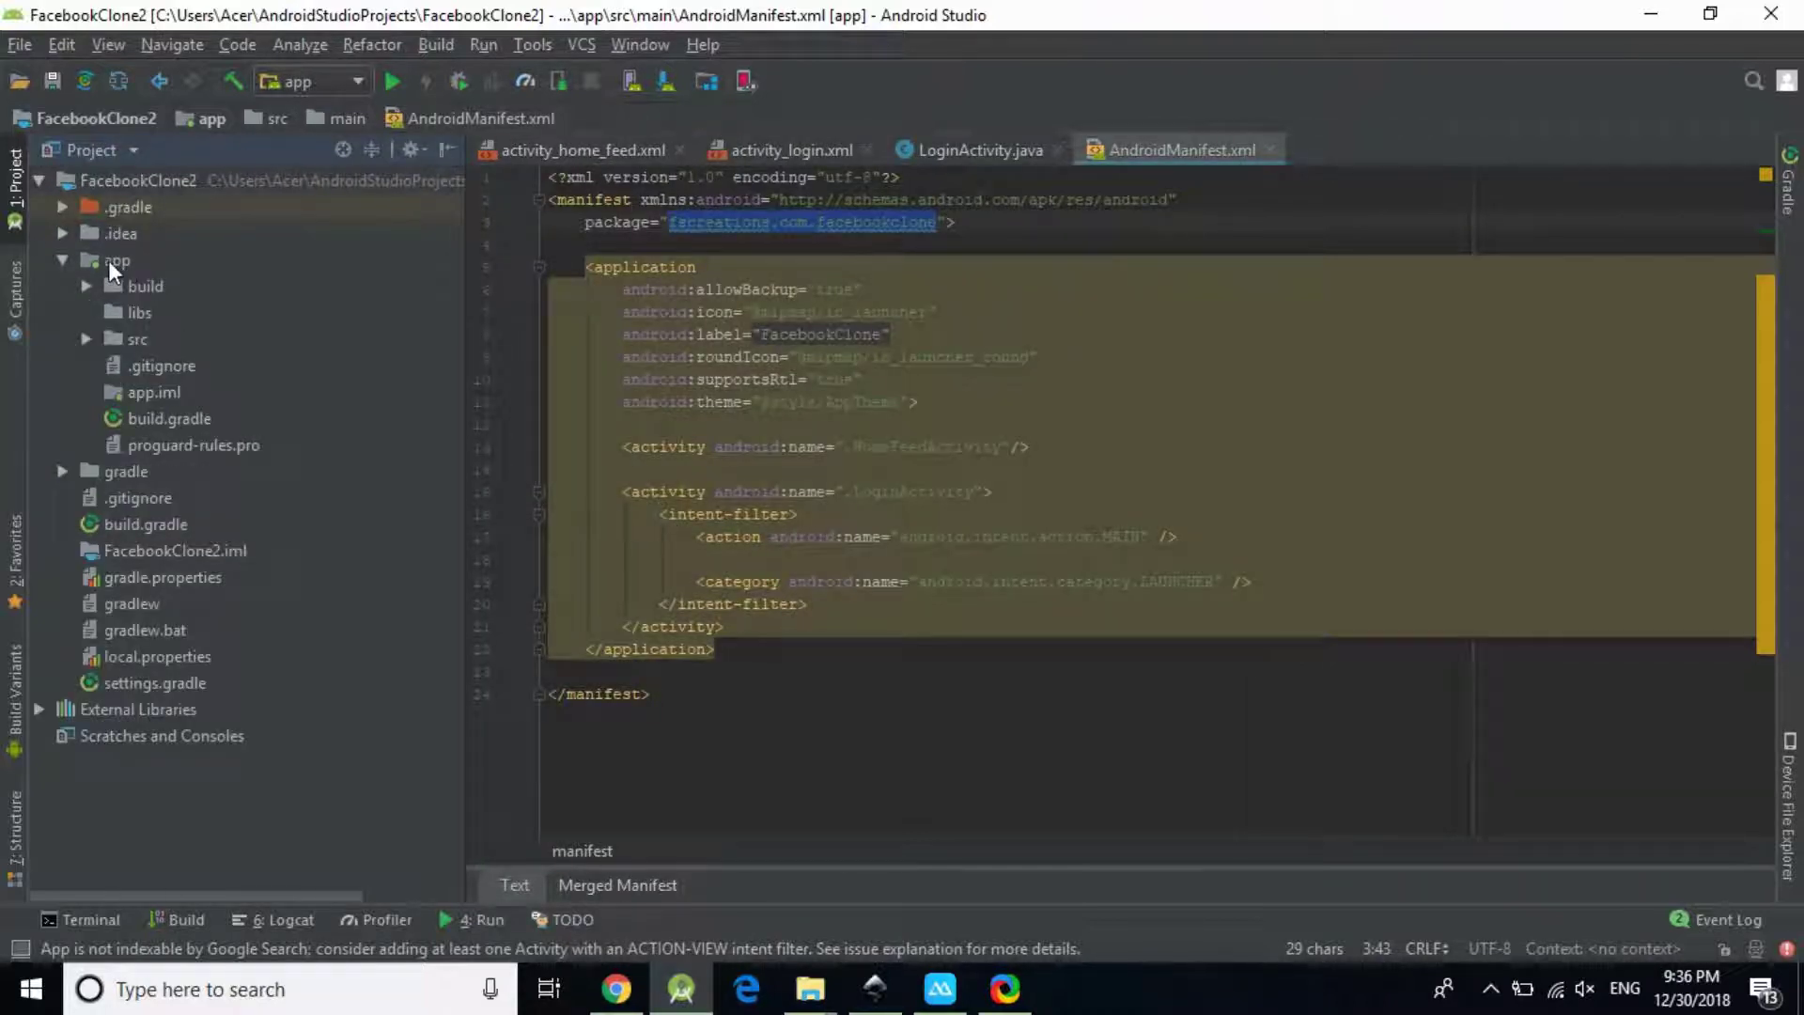
# Paste google-services.json into the app module's root directory, keeping its name
pyautogui.rightClick(109, 261)
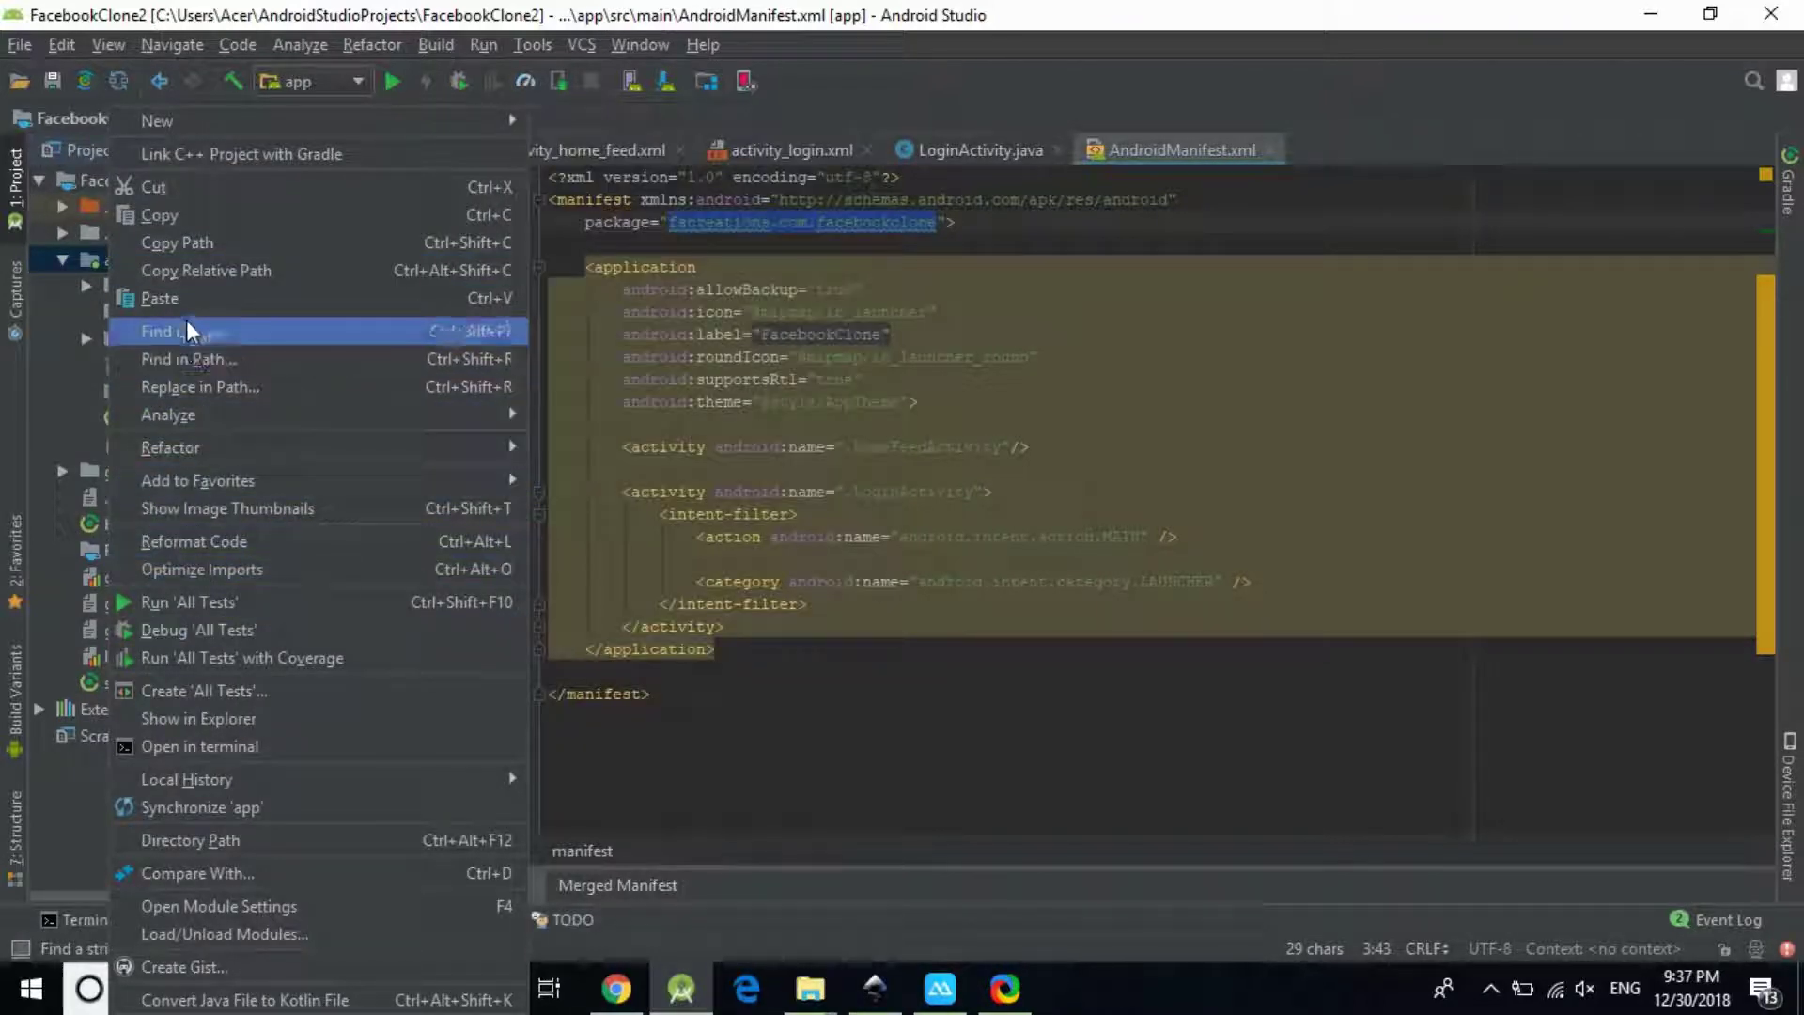
pyautogui.click(182, 301)
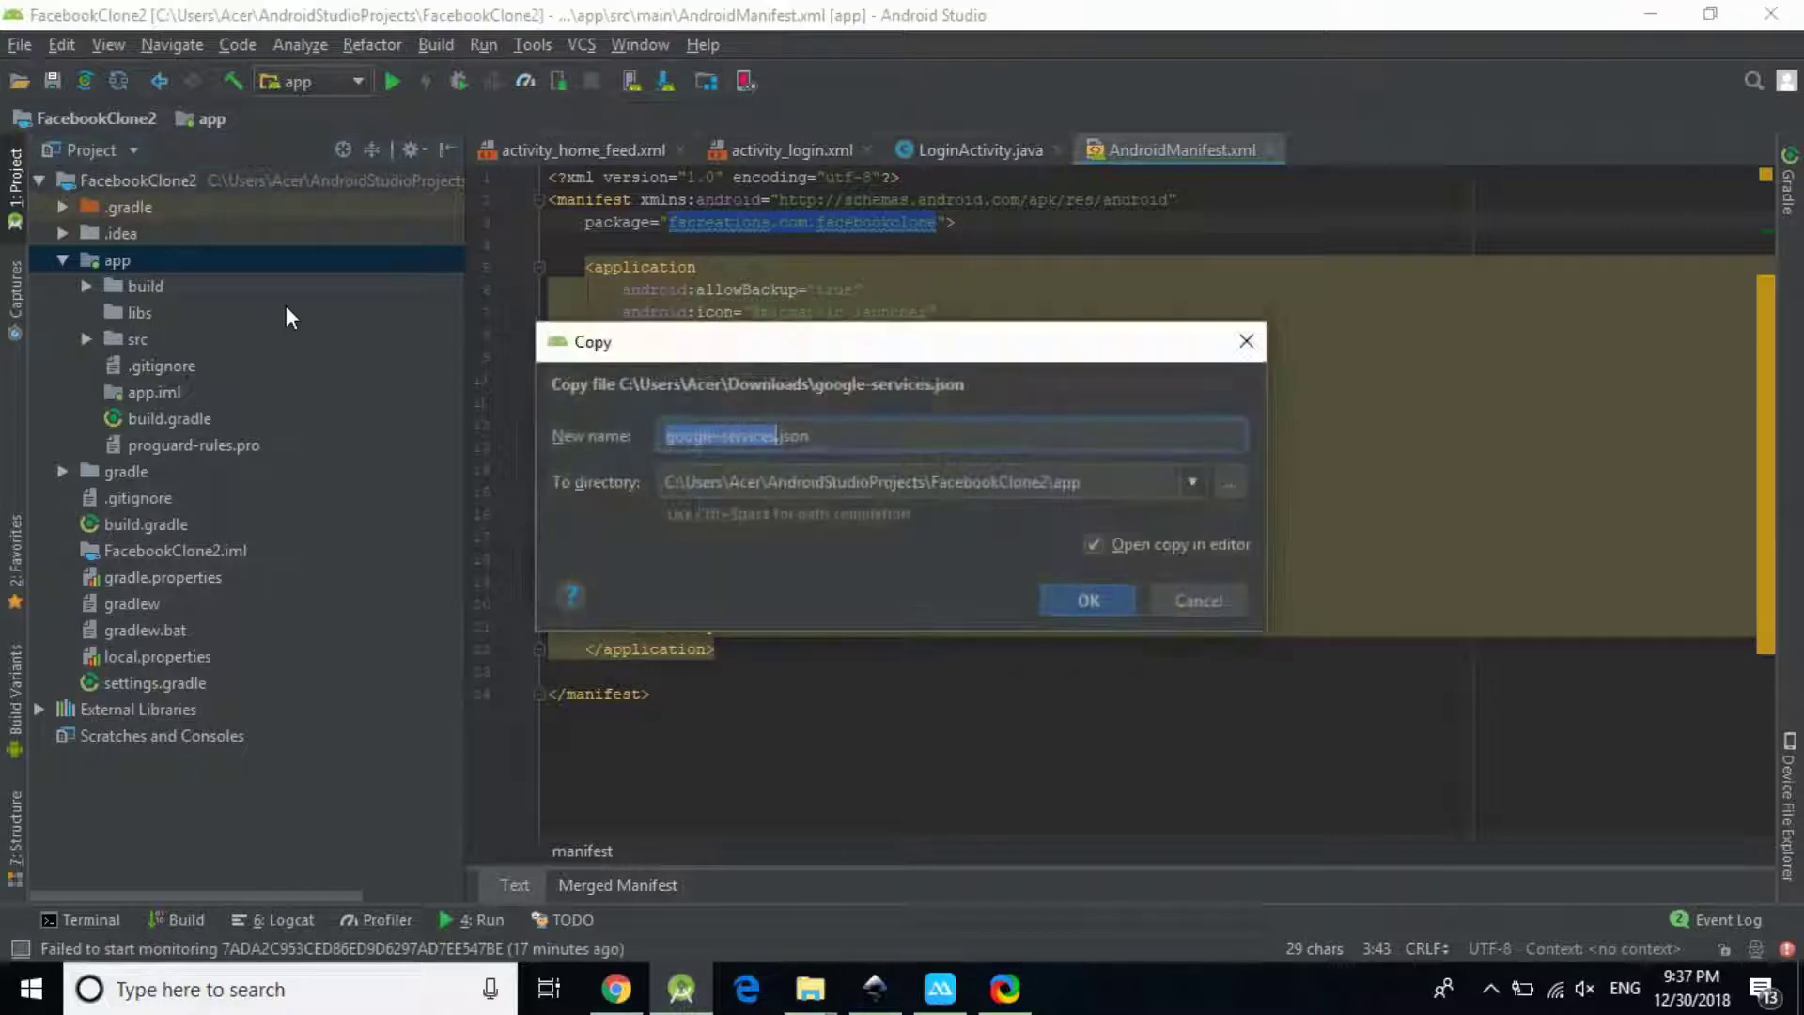
pyautogui.click(1085, 600)
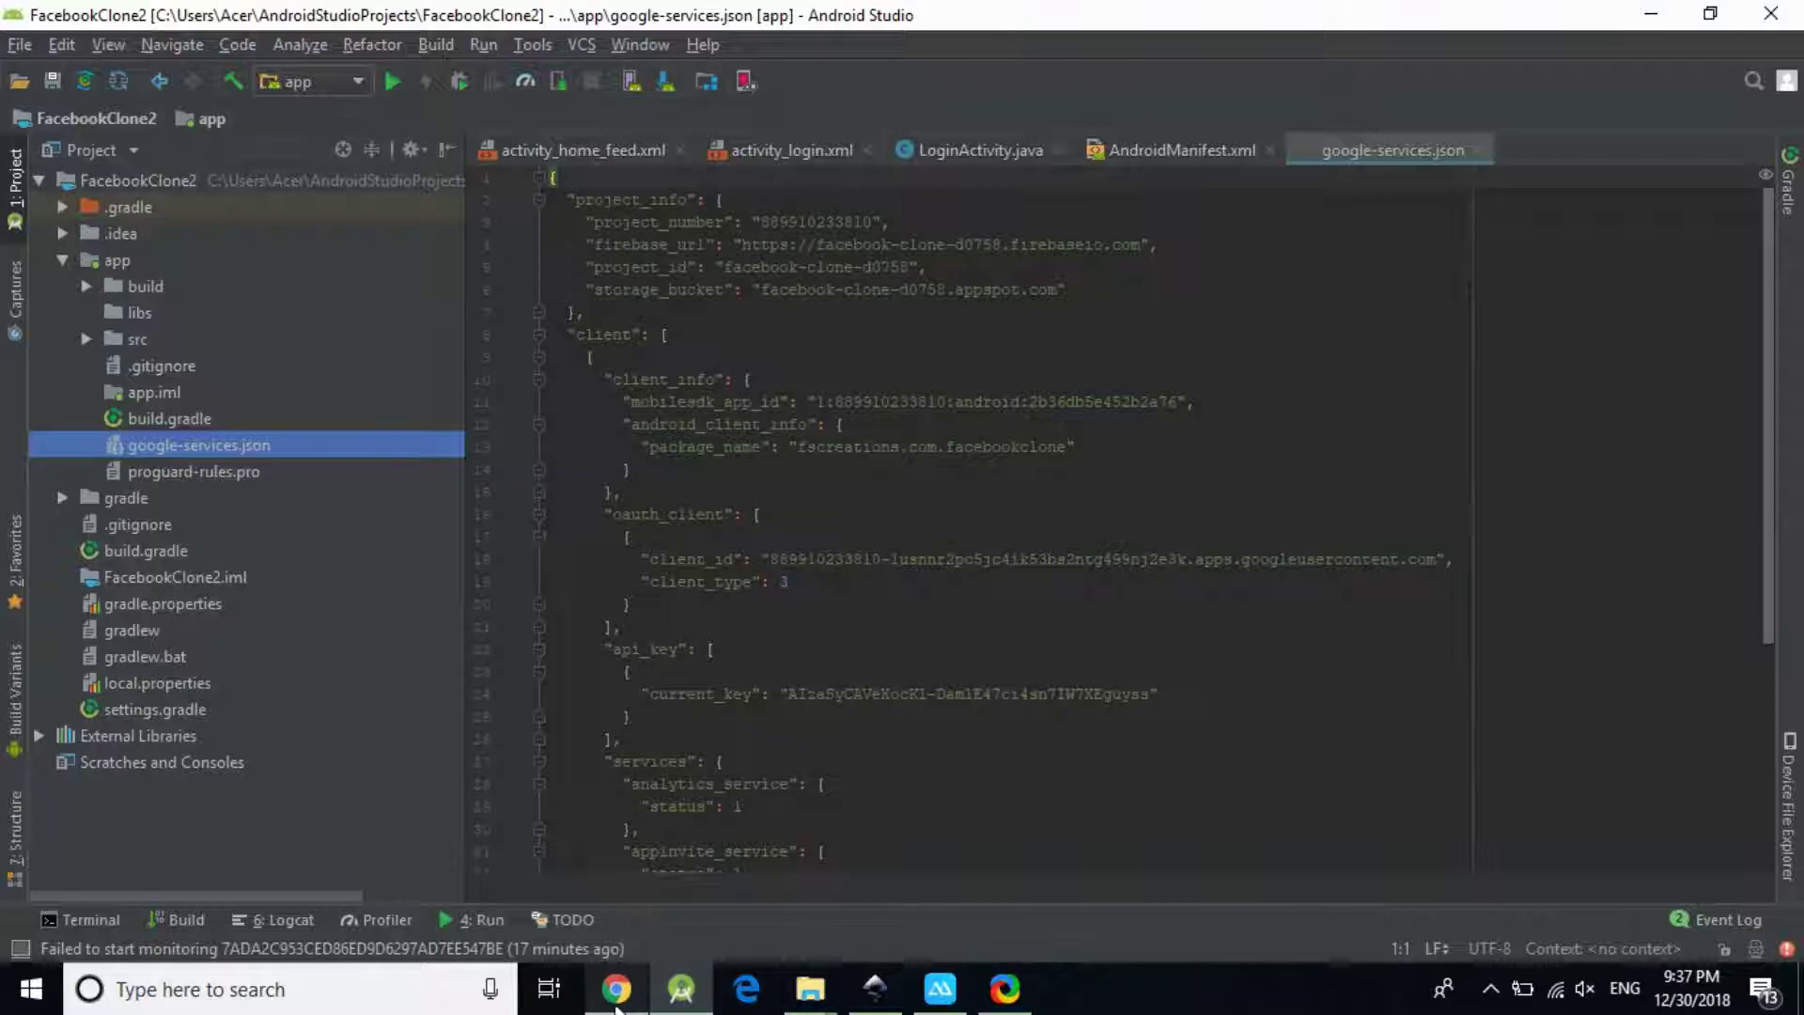
# Check the Firebase config file instructions and look through the contents of the copied google-services.json in Android Studio
pyautogui.click(615, 1001)
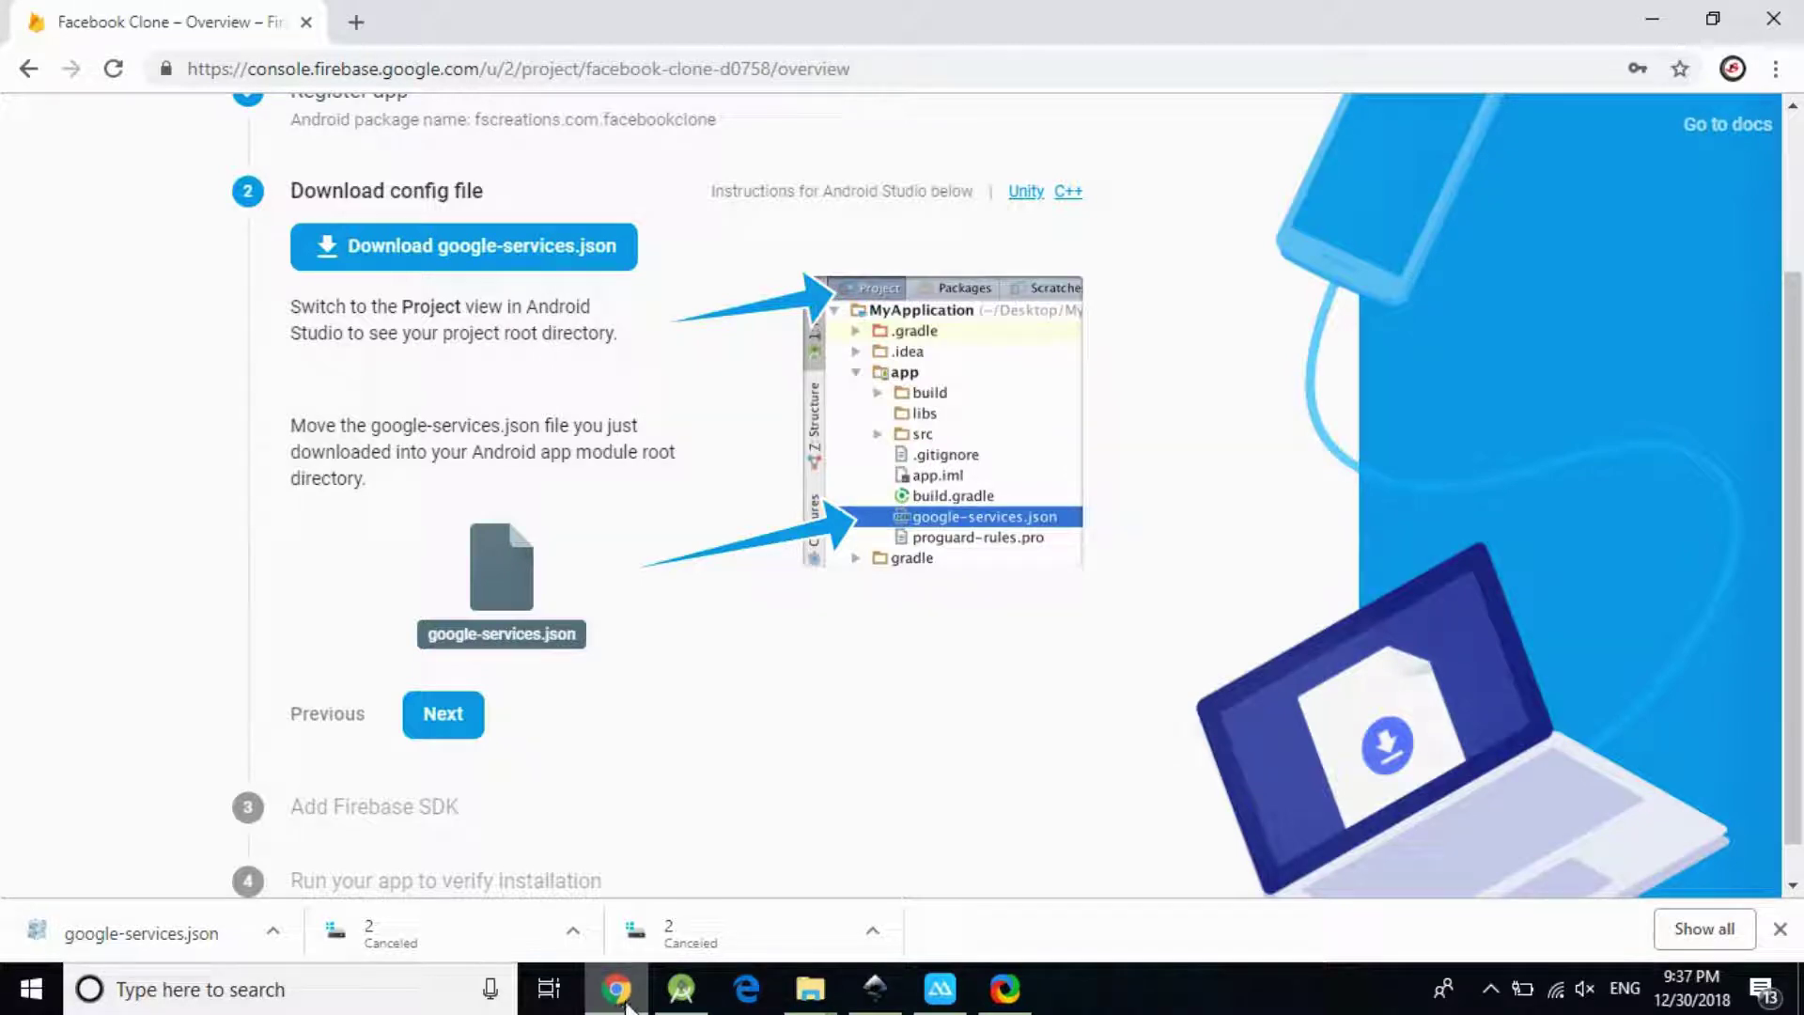
pyautogui.click(699, 988)
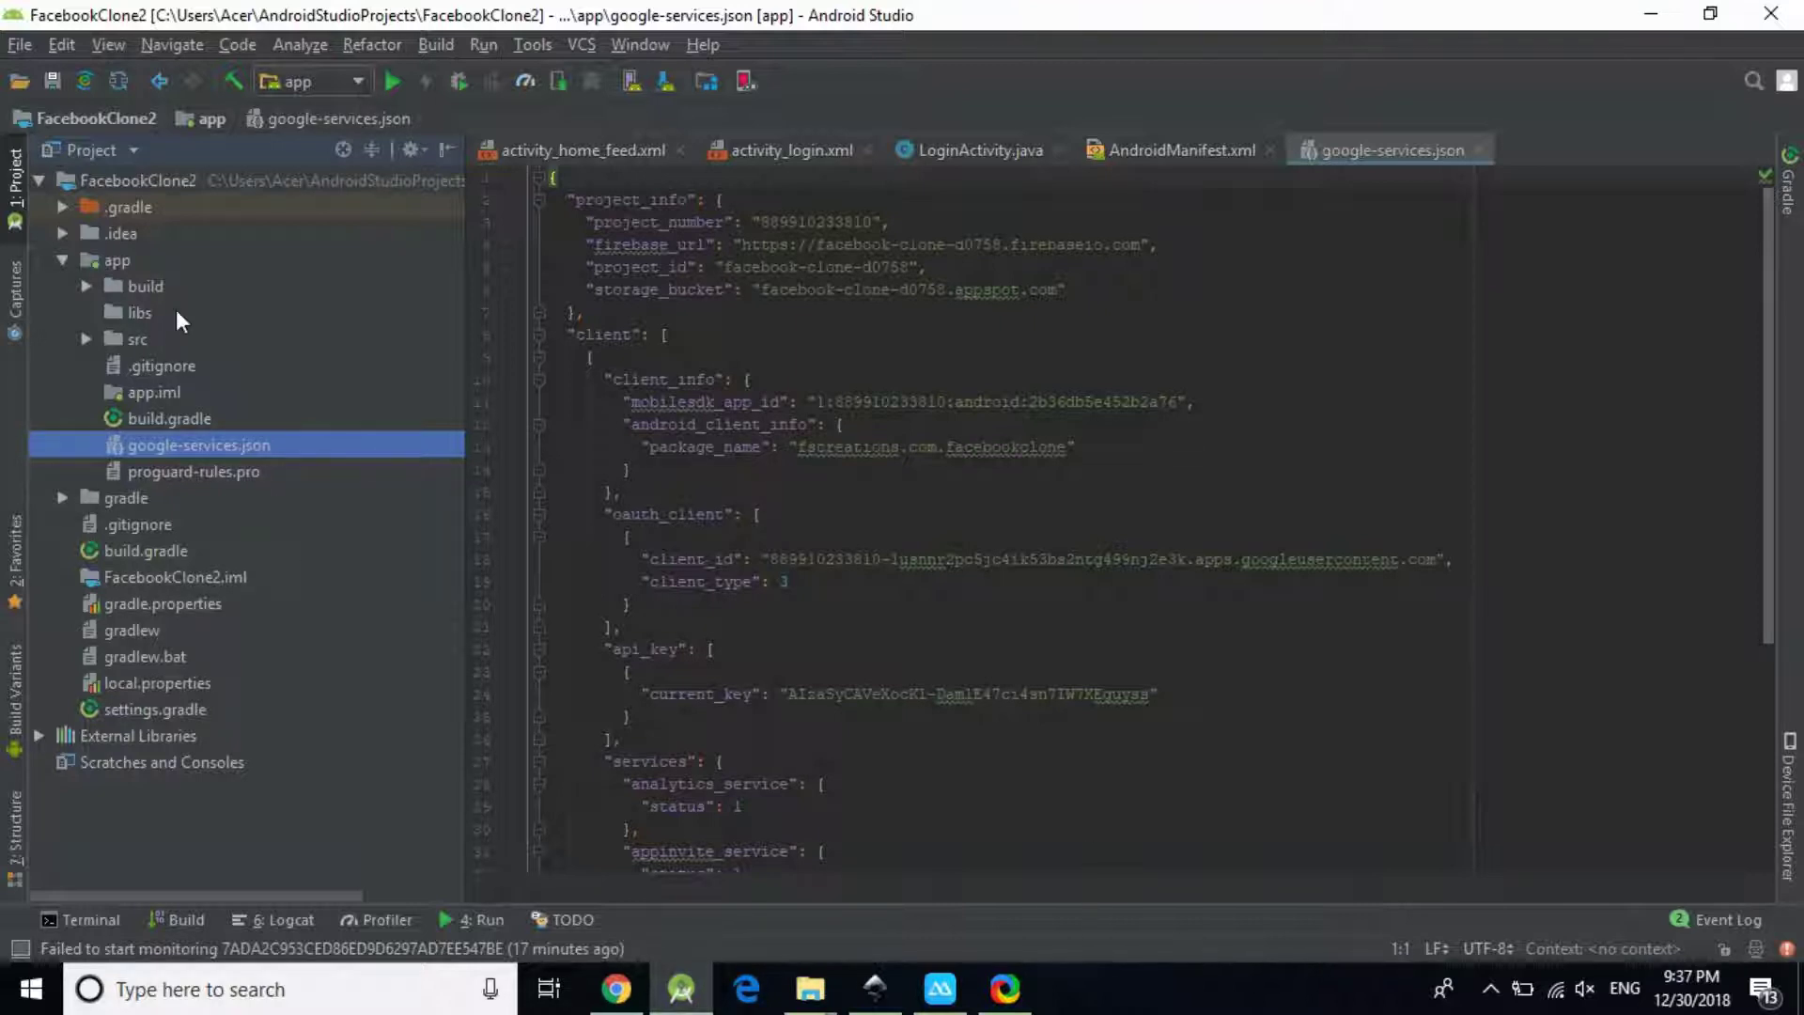
pyautogui.click(943, 327)
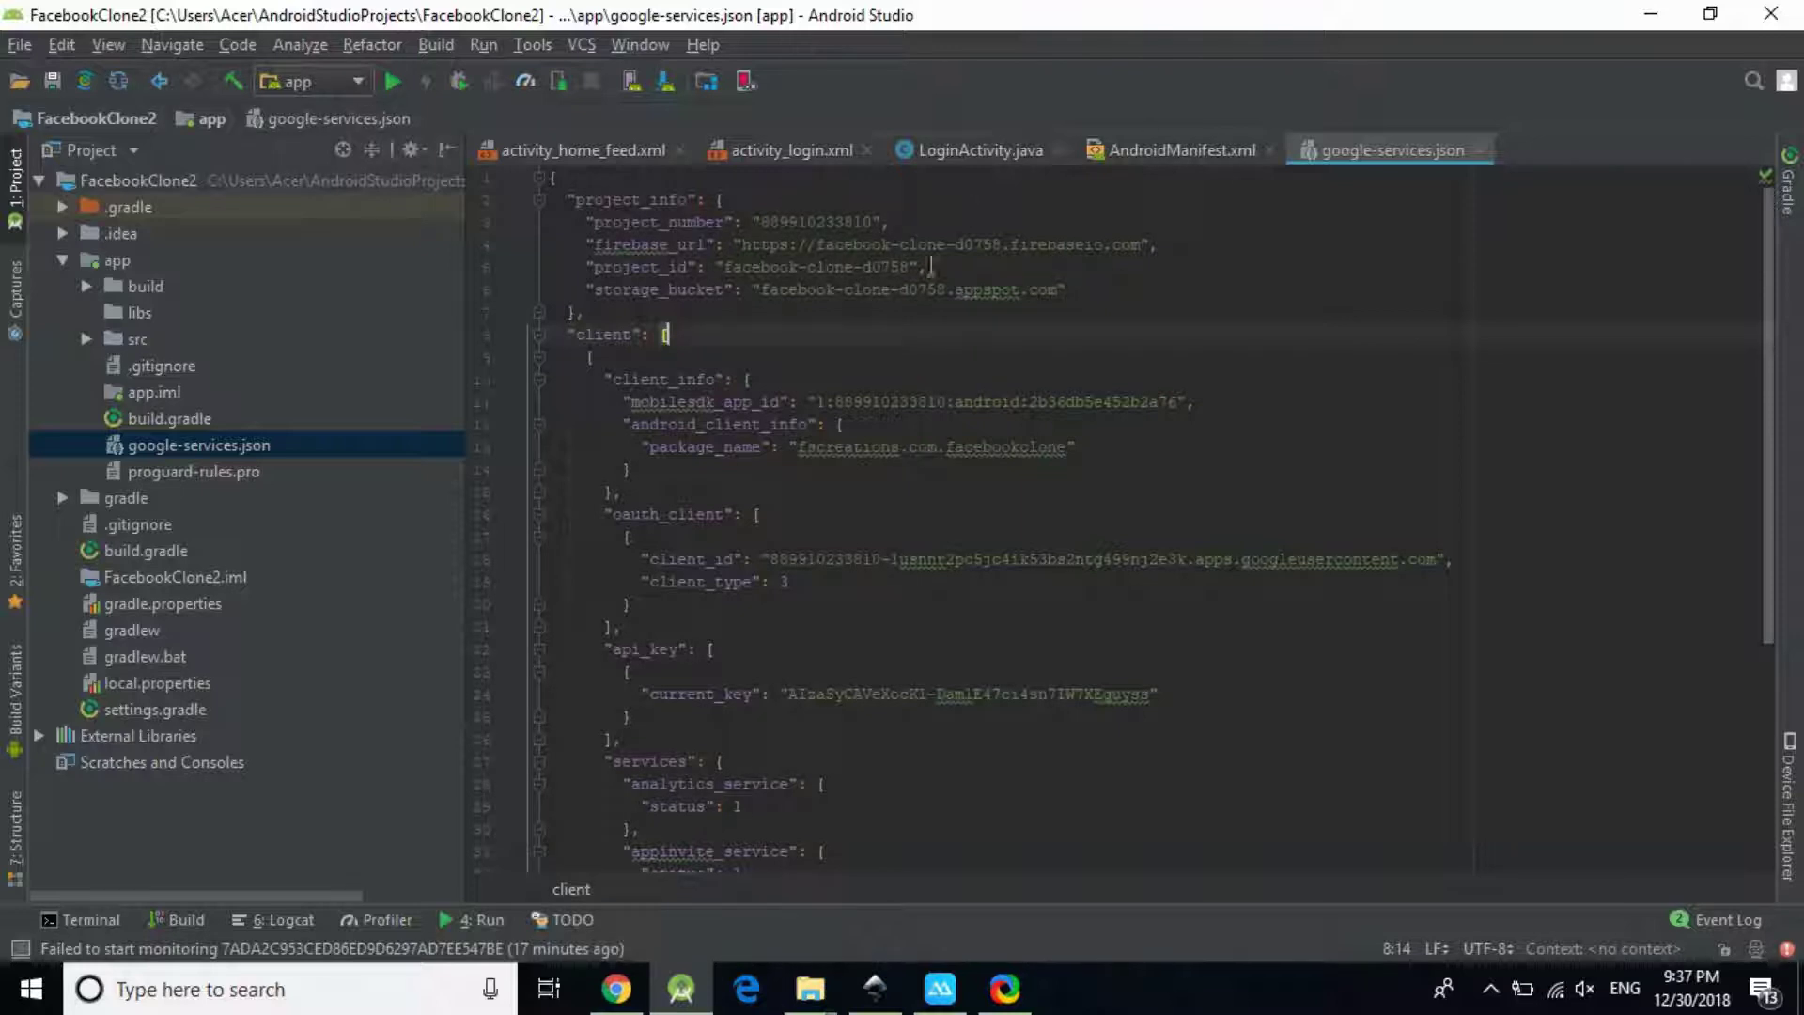
pyautogui.scroll(-6, 849, 668)
pyautogui.scroll(5, 857, 733)
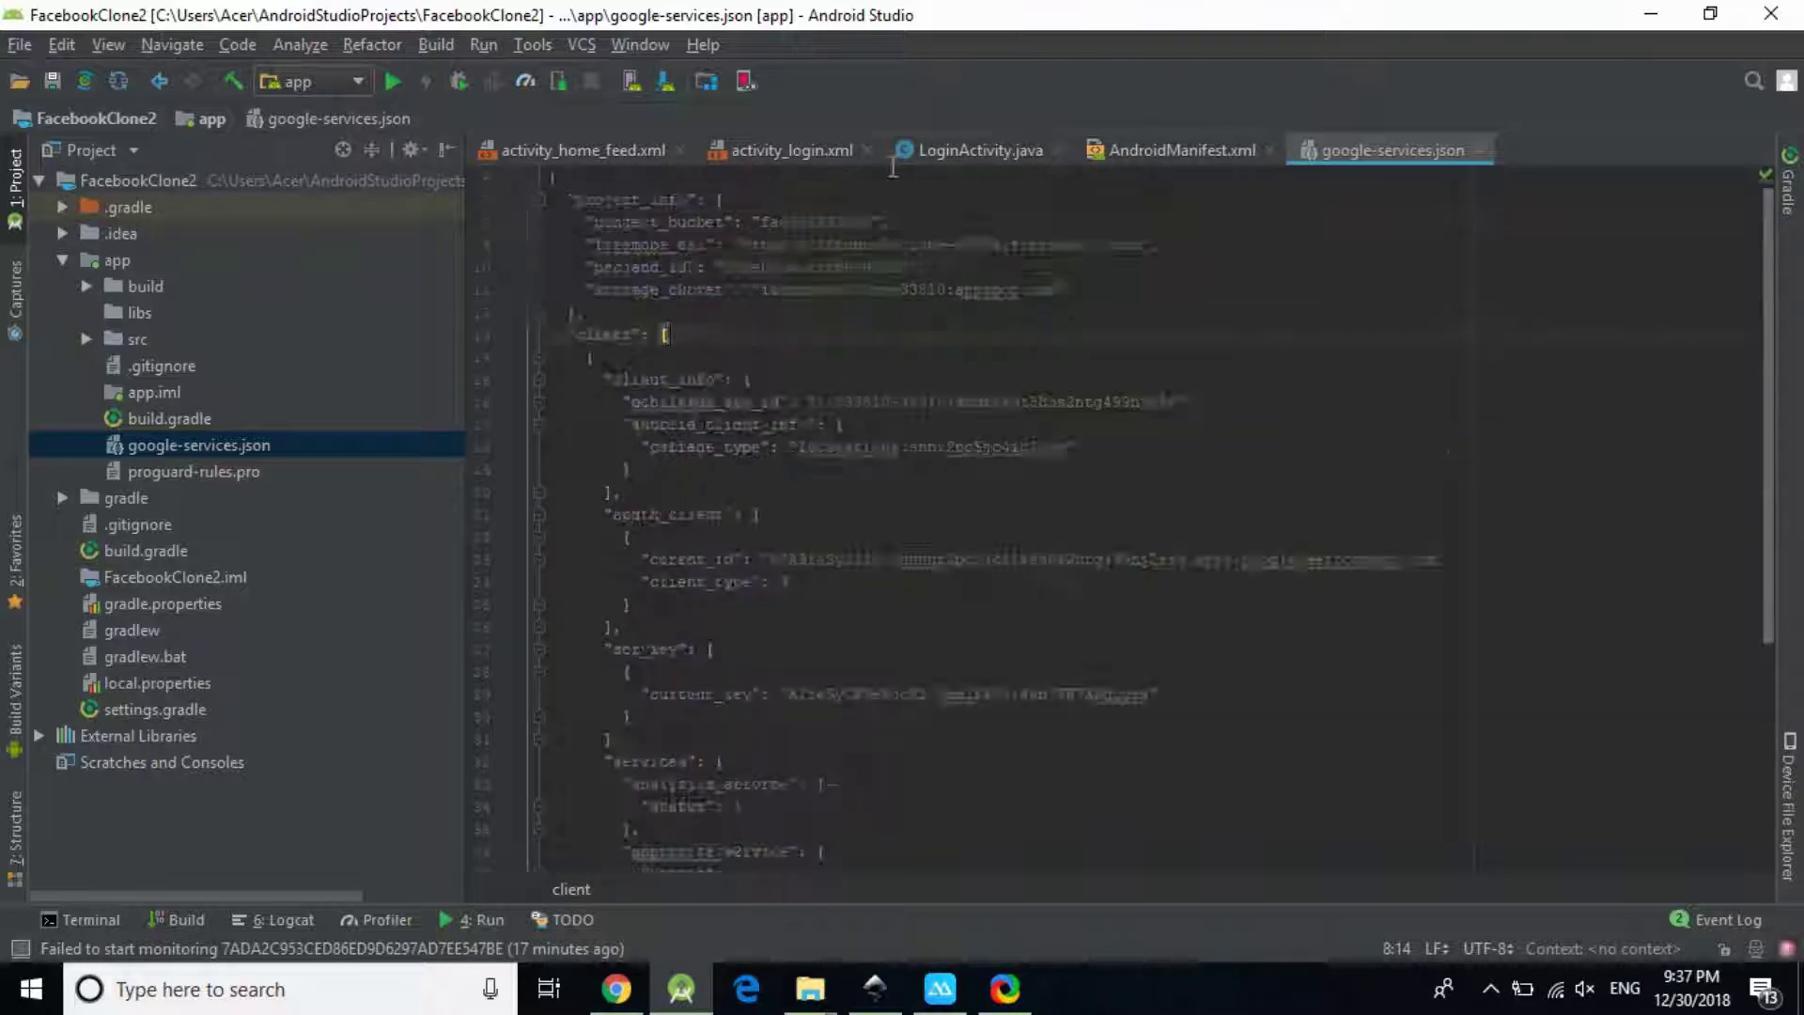
# Switch the project file tree back to the Android view and bring up activity_login.xml
pyautogui.click(62, 208)
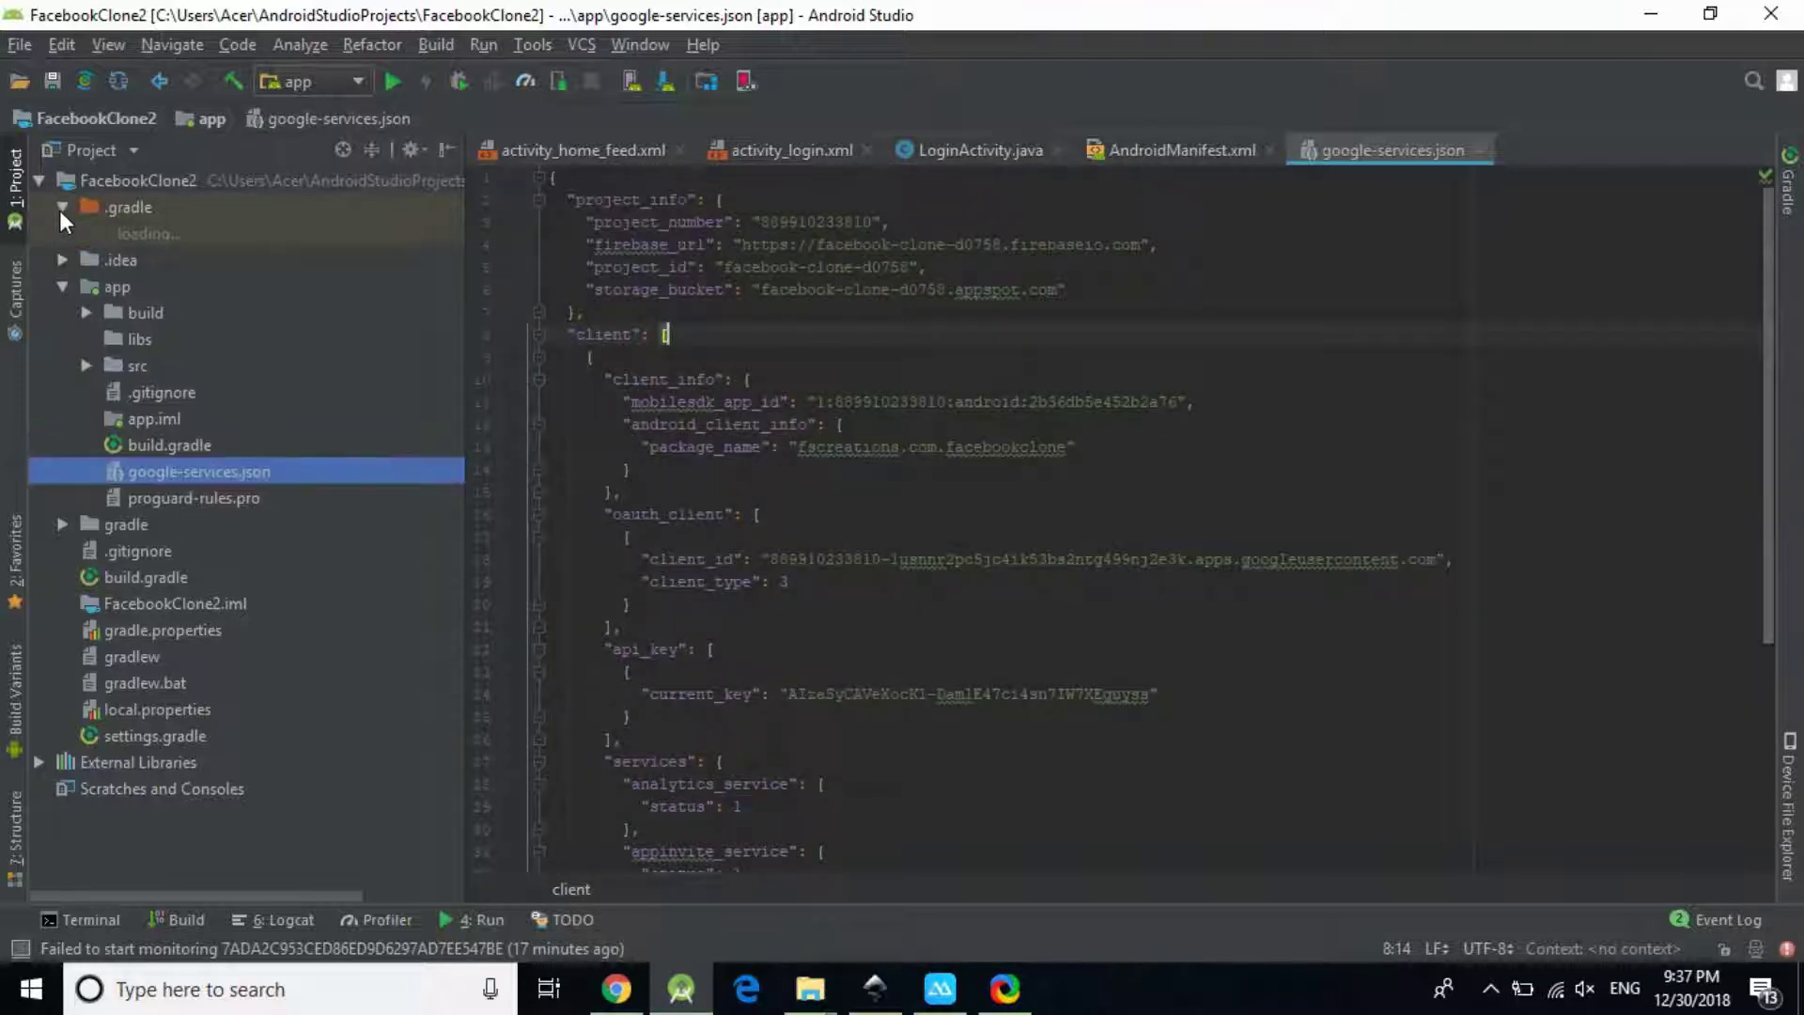
pyautogui.click(63, 207)
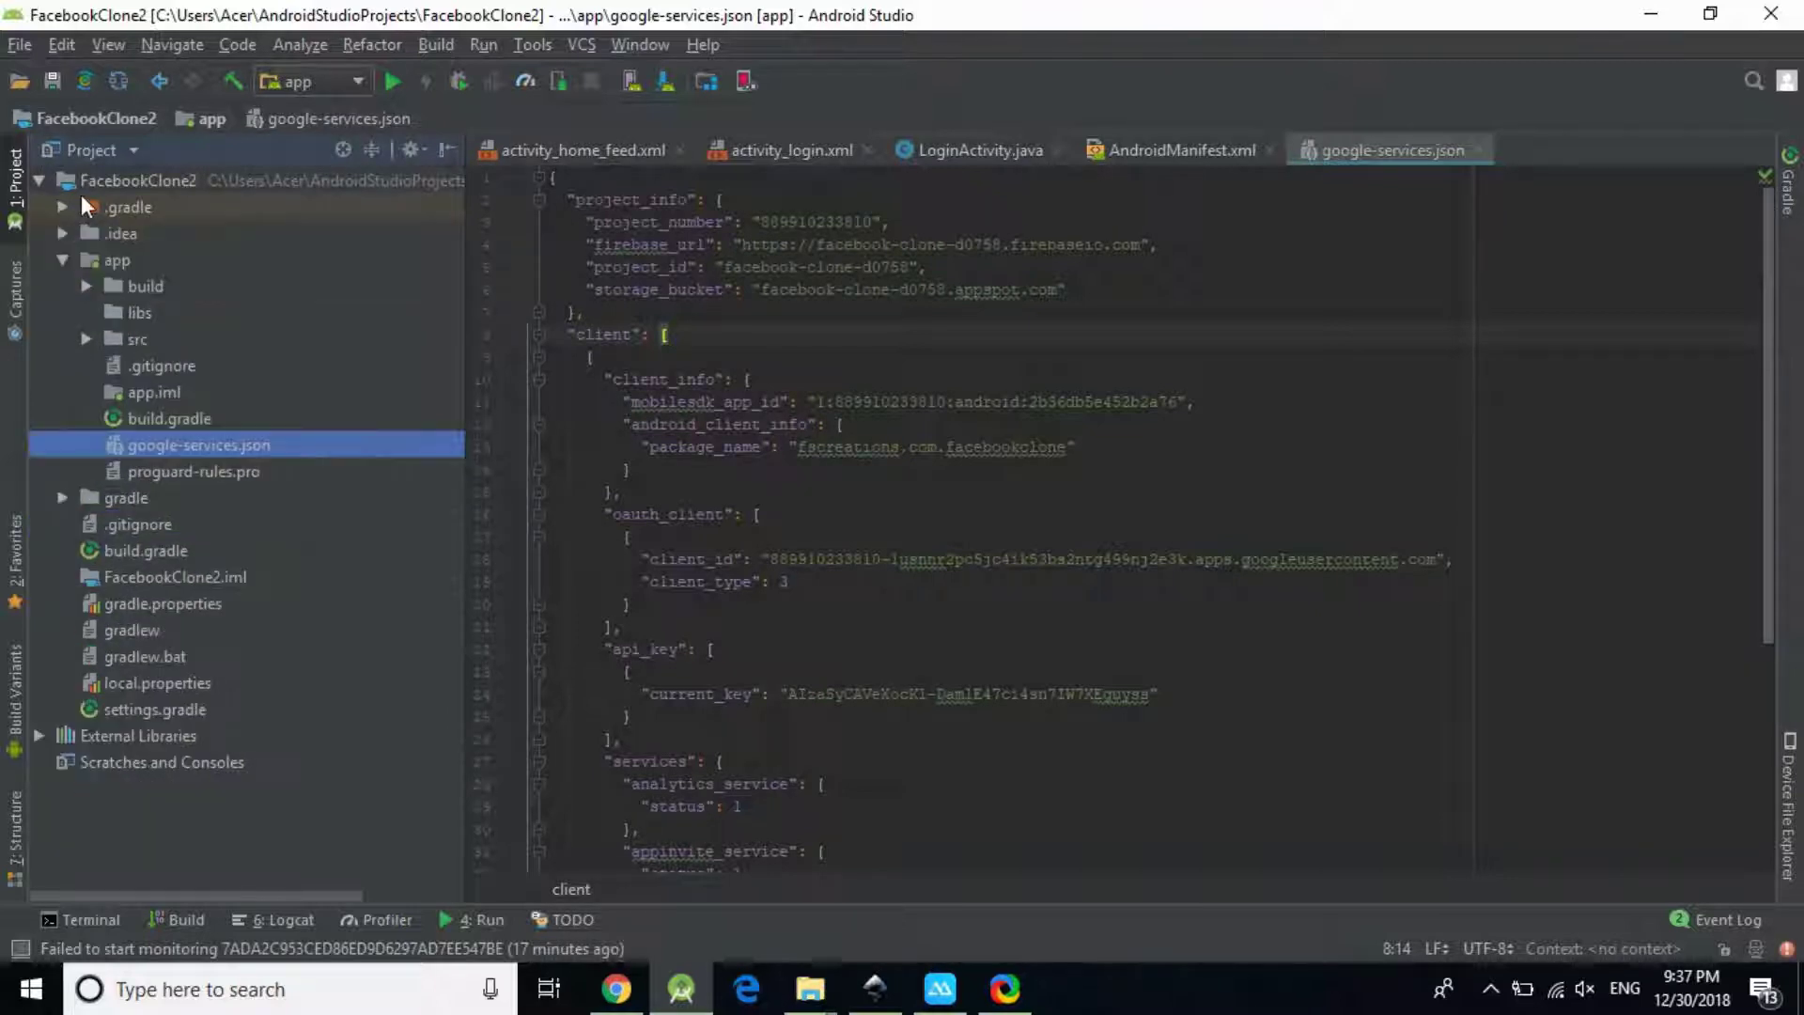
pyautogui.click(128, 149)
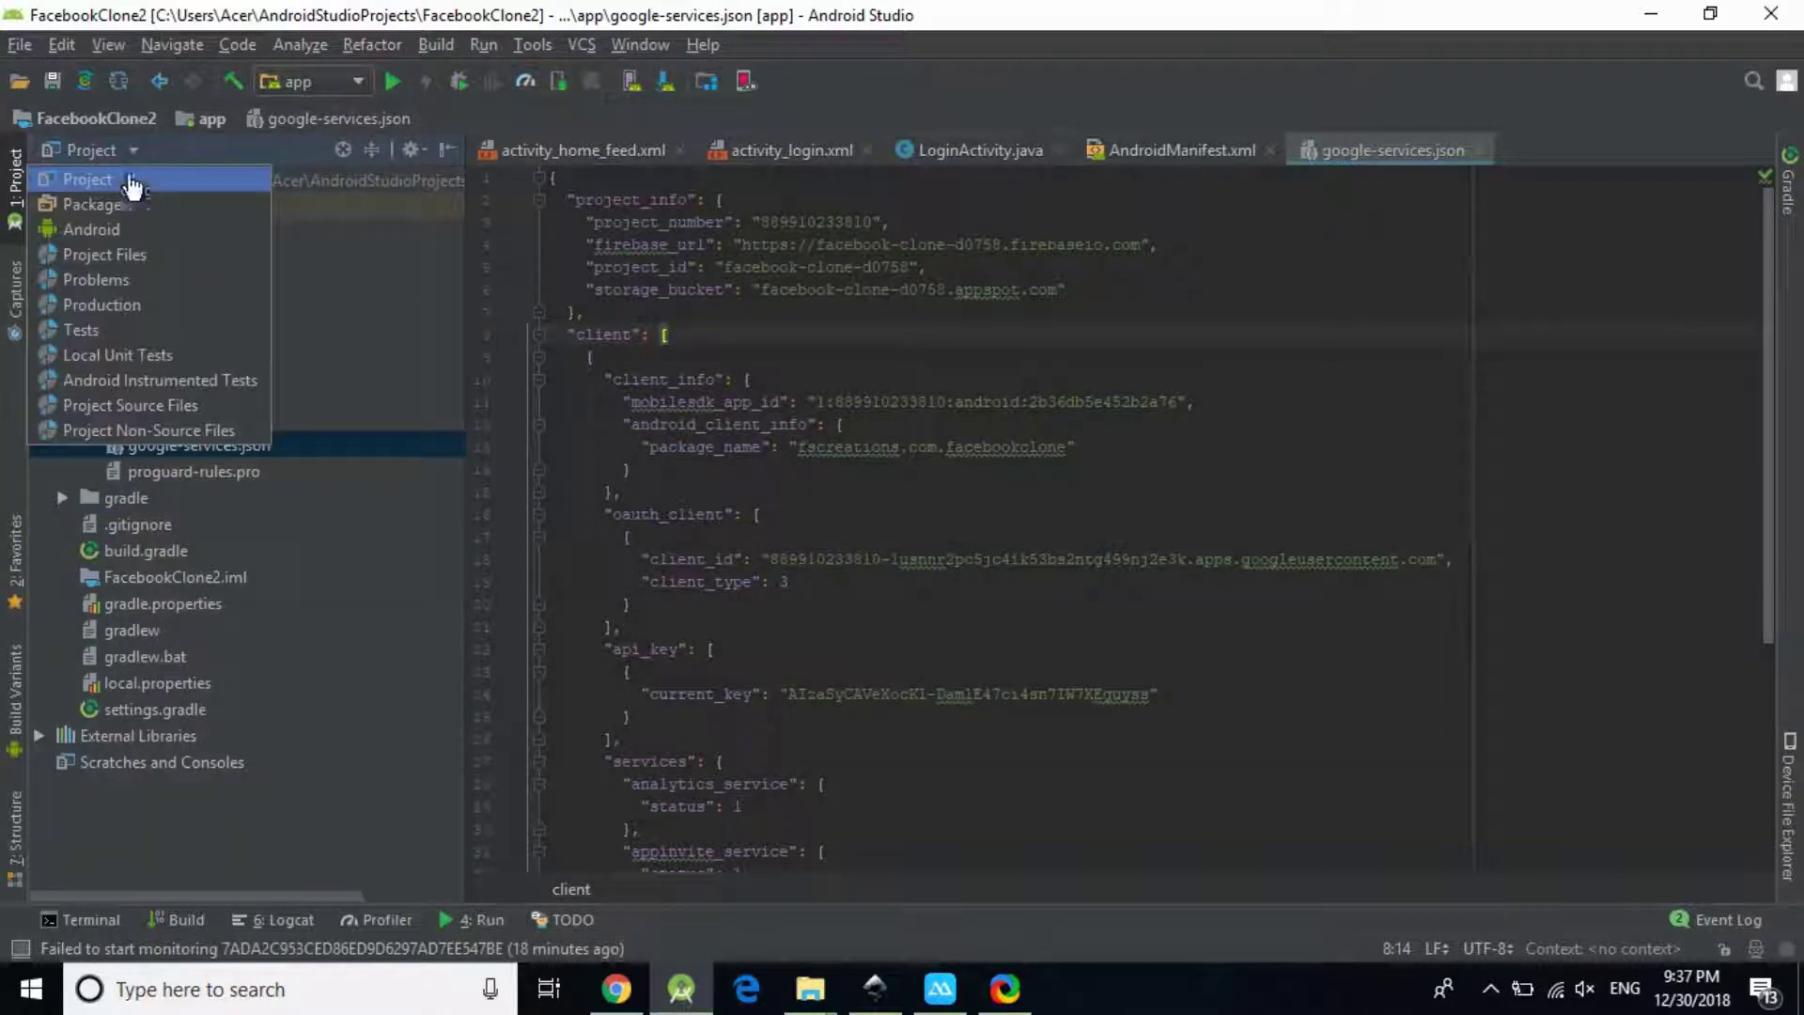
pyautogui.click(83, 229)
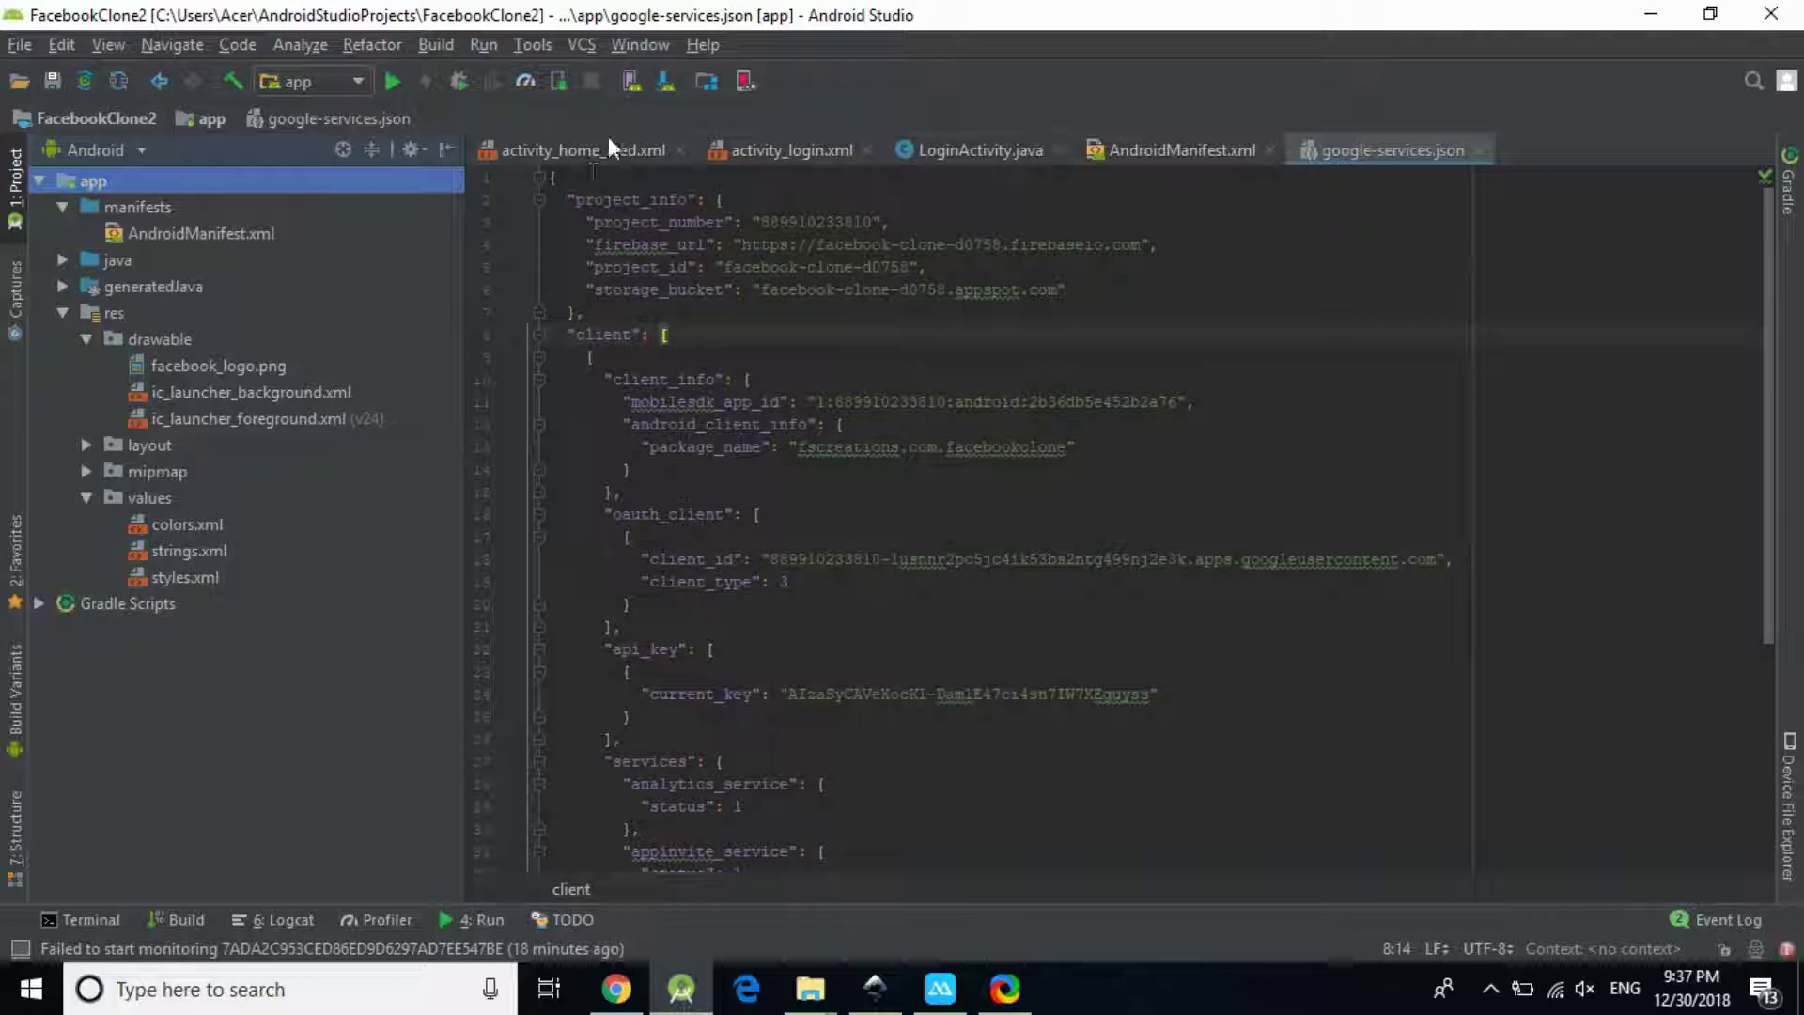
pyautogui.click(791, 148)
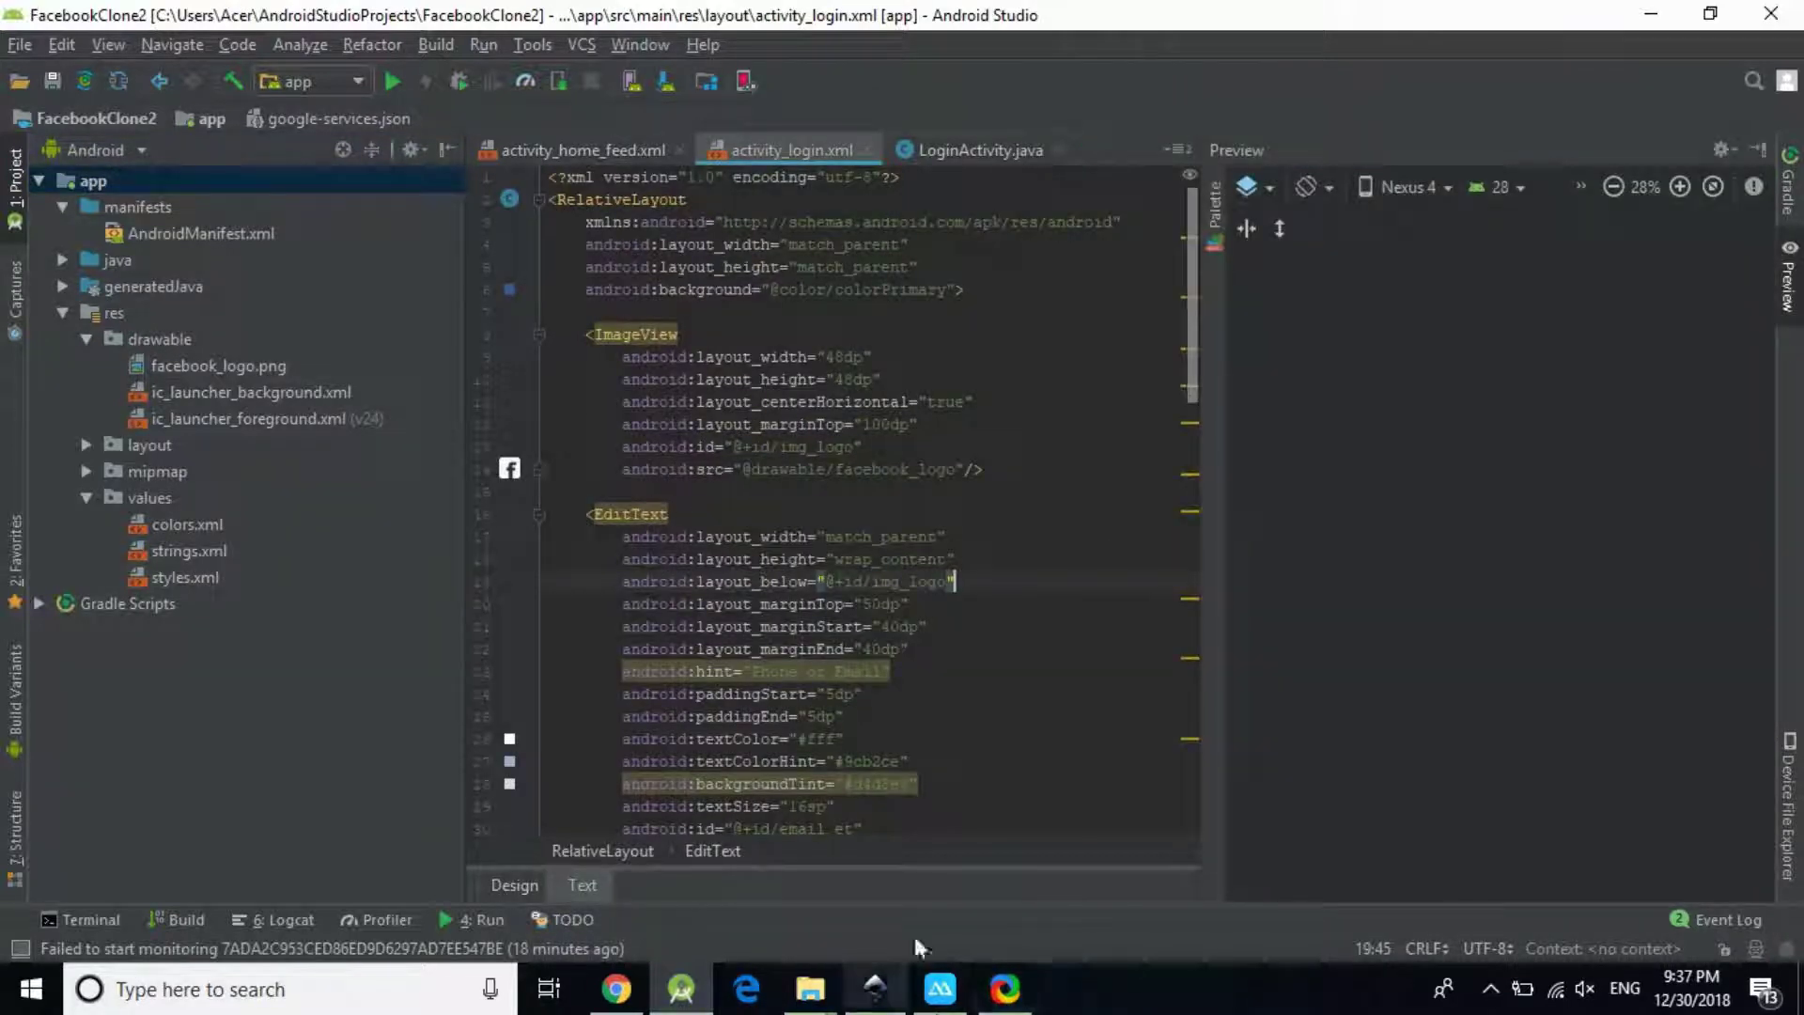
# Copy the project-level classpath line 'com.google.gms:google-services:4.0.1' from the Firebase instructions in Chrome and return to Android Studio
pyautogui.click(632, 1001)
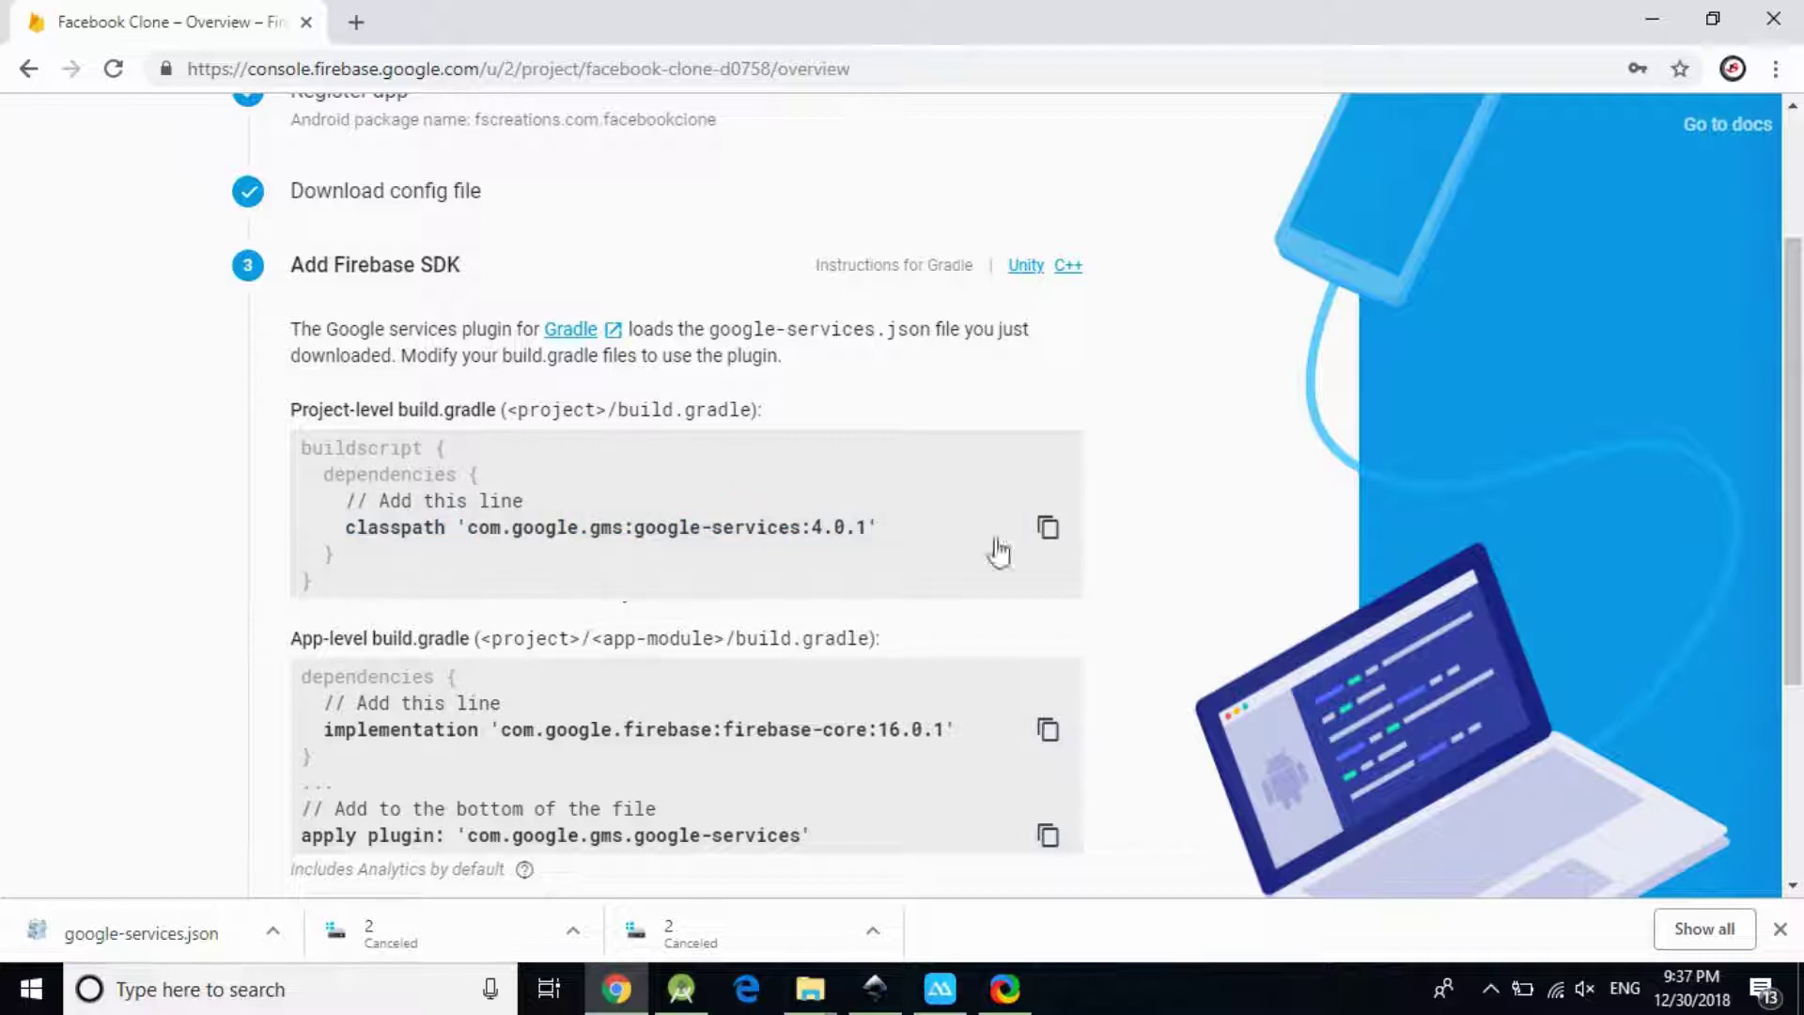
pyautogui.click(1047, 532)
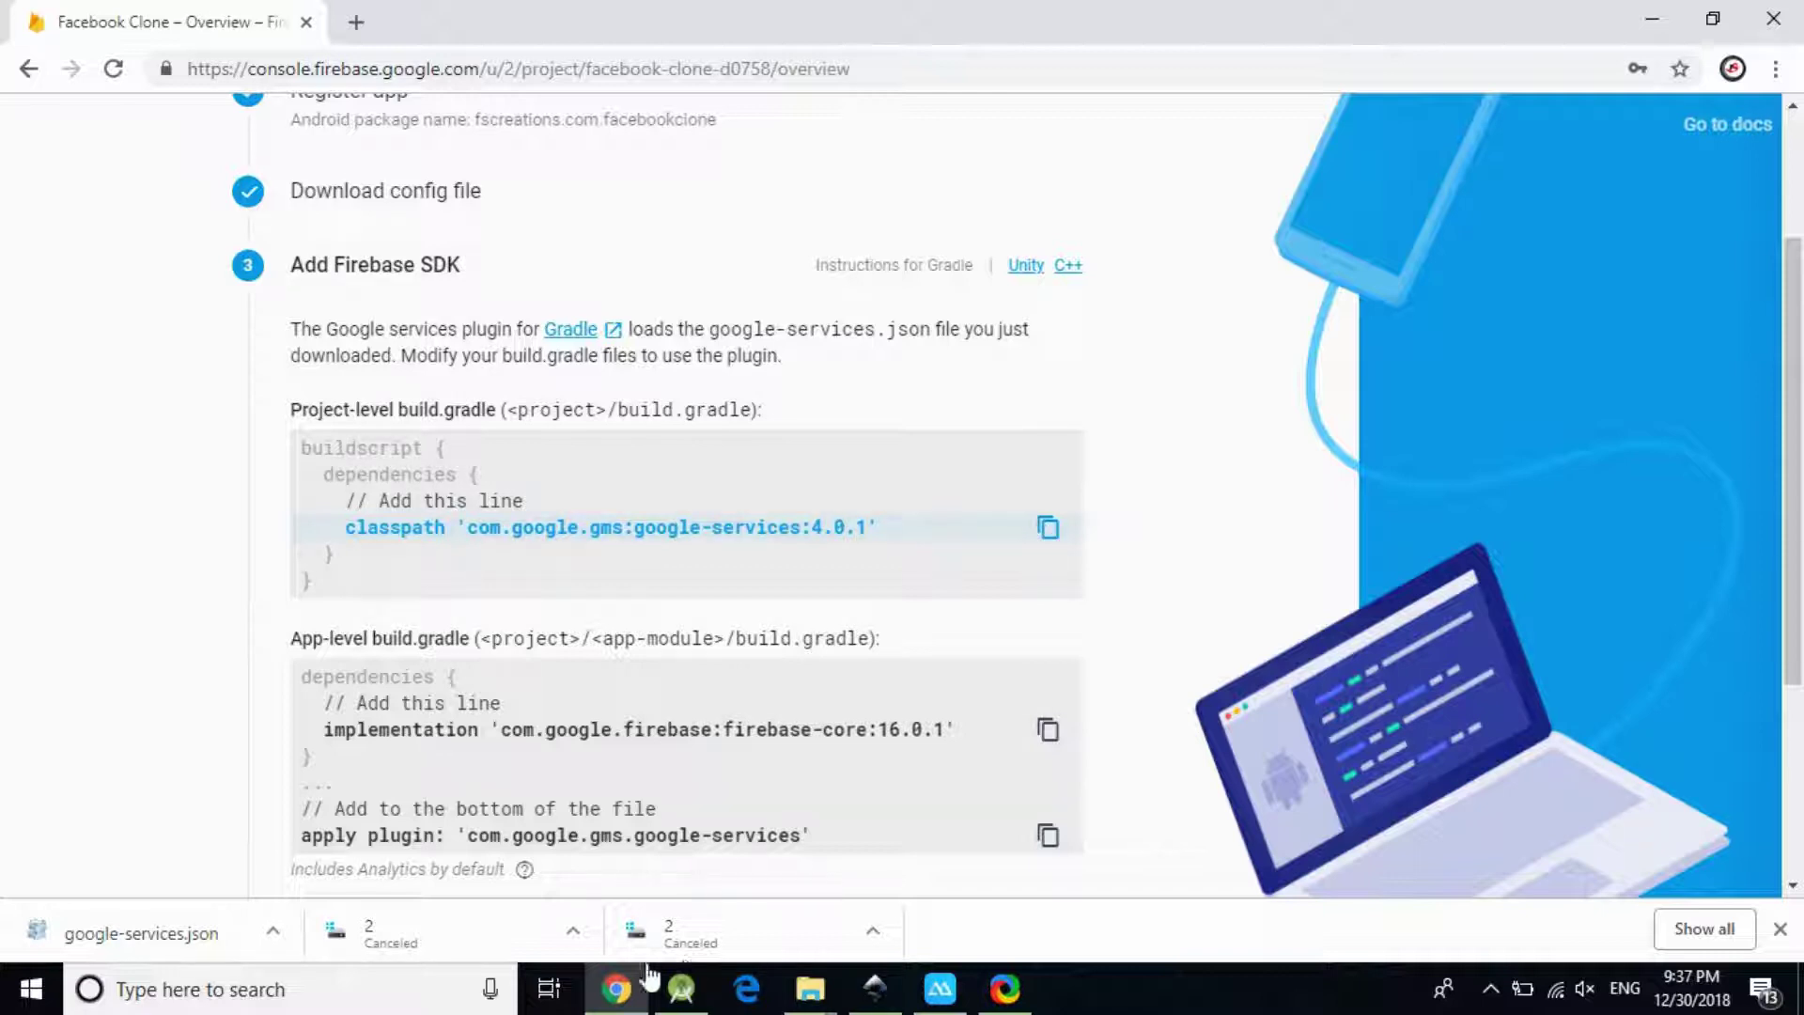
pyautogui.click(682, 996)
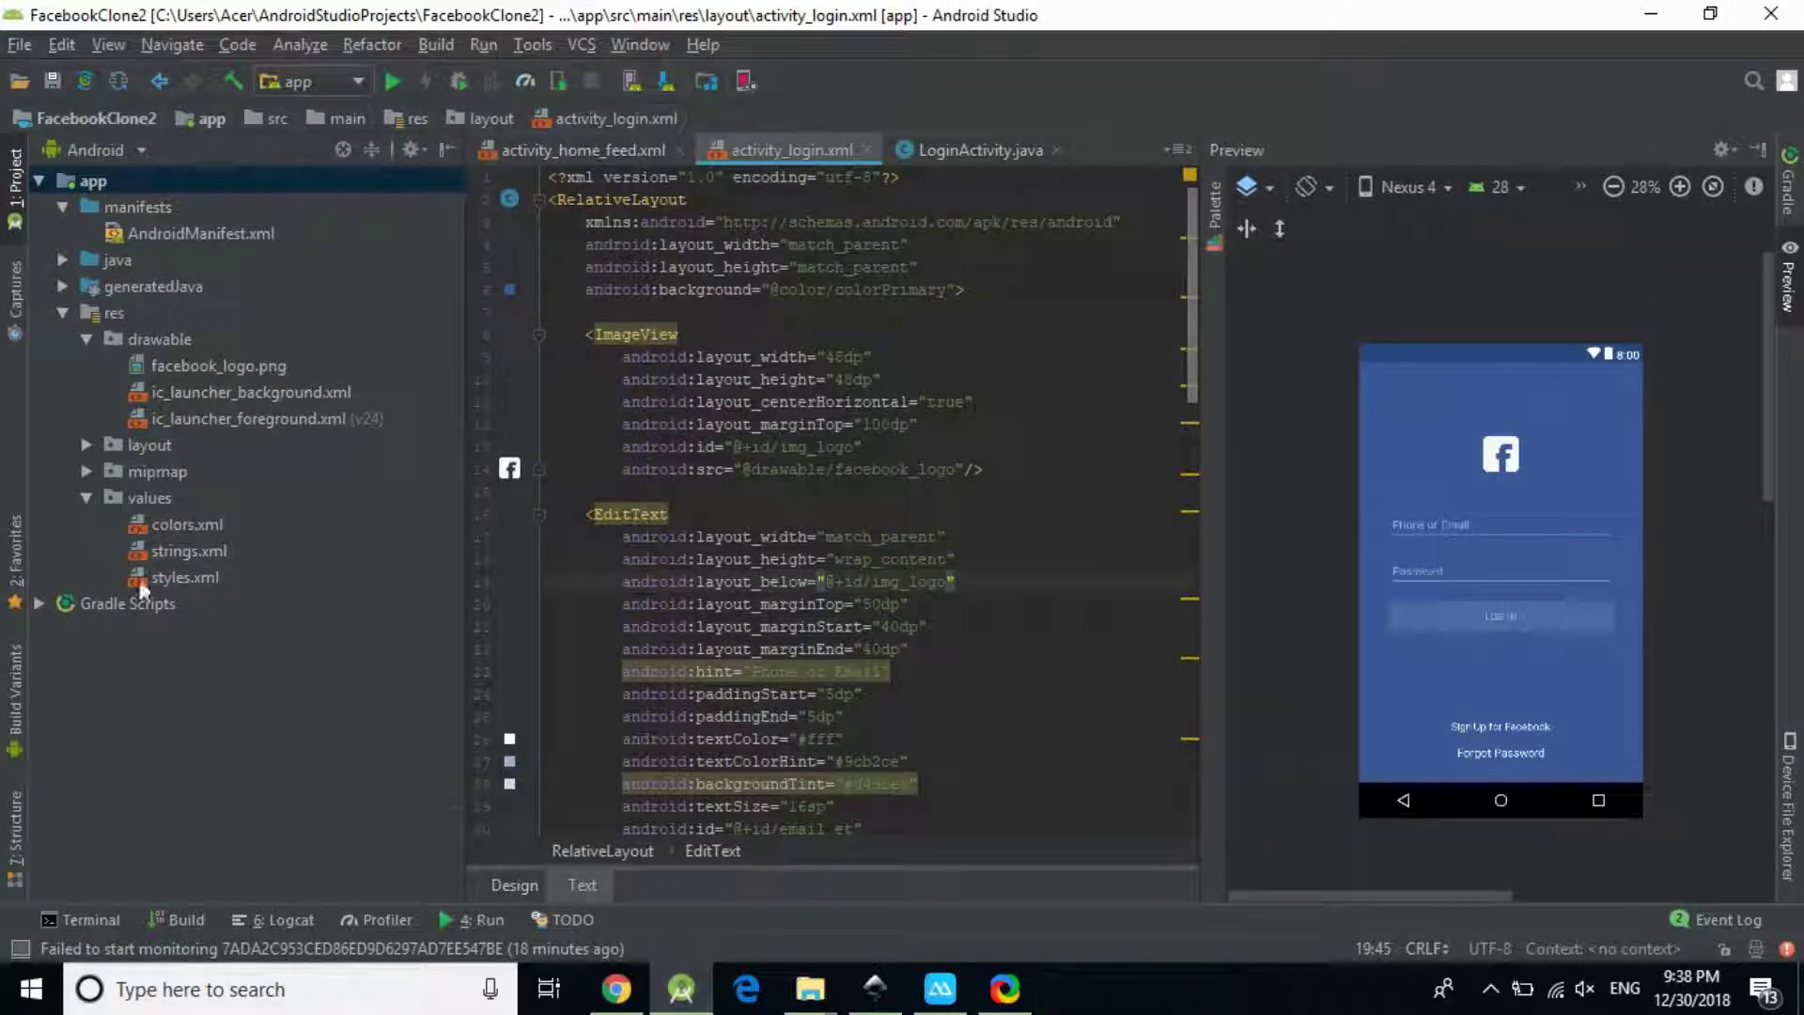
# Expand Gradle Scripts and open the app module's build.gradle and the FacebookClone2 project's build.gradle
pyautogui.click(37, 604)
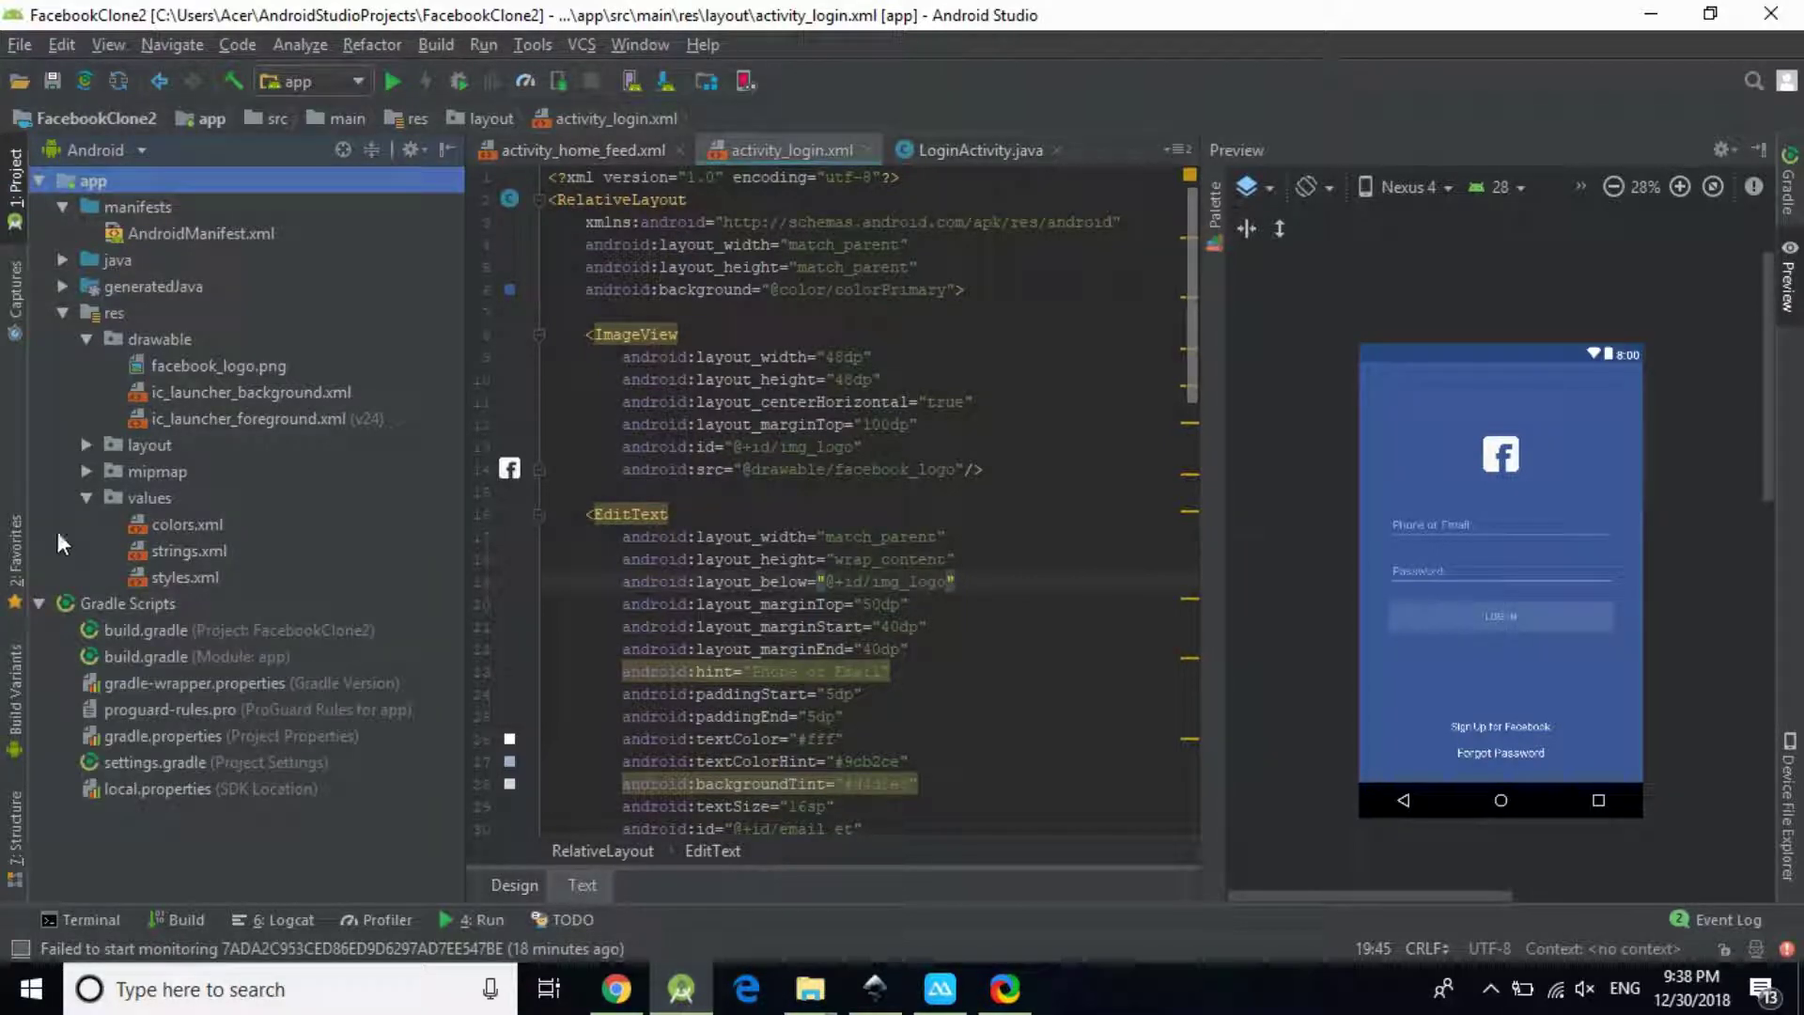
pyautogui.doubleClick(176, 654)
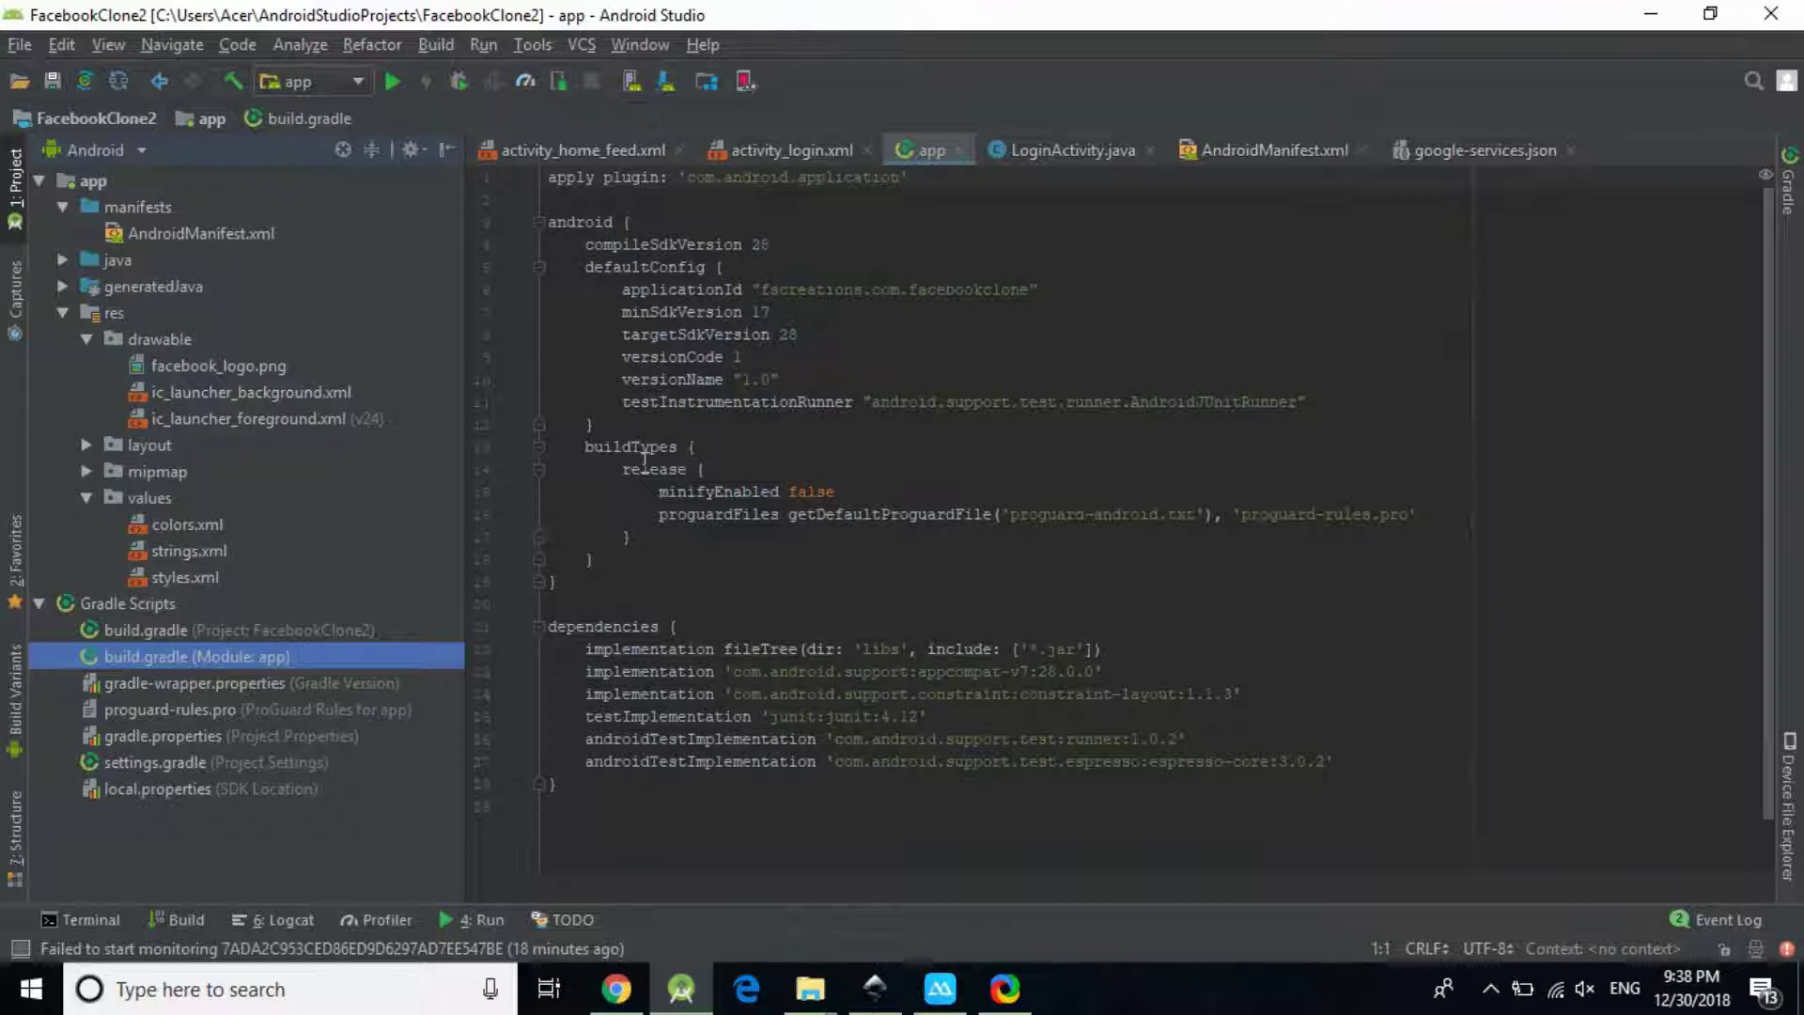
pyautogui.doubleClick(130, 634)
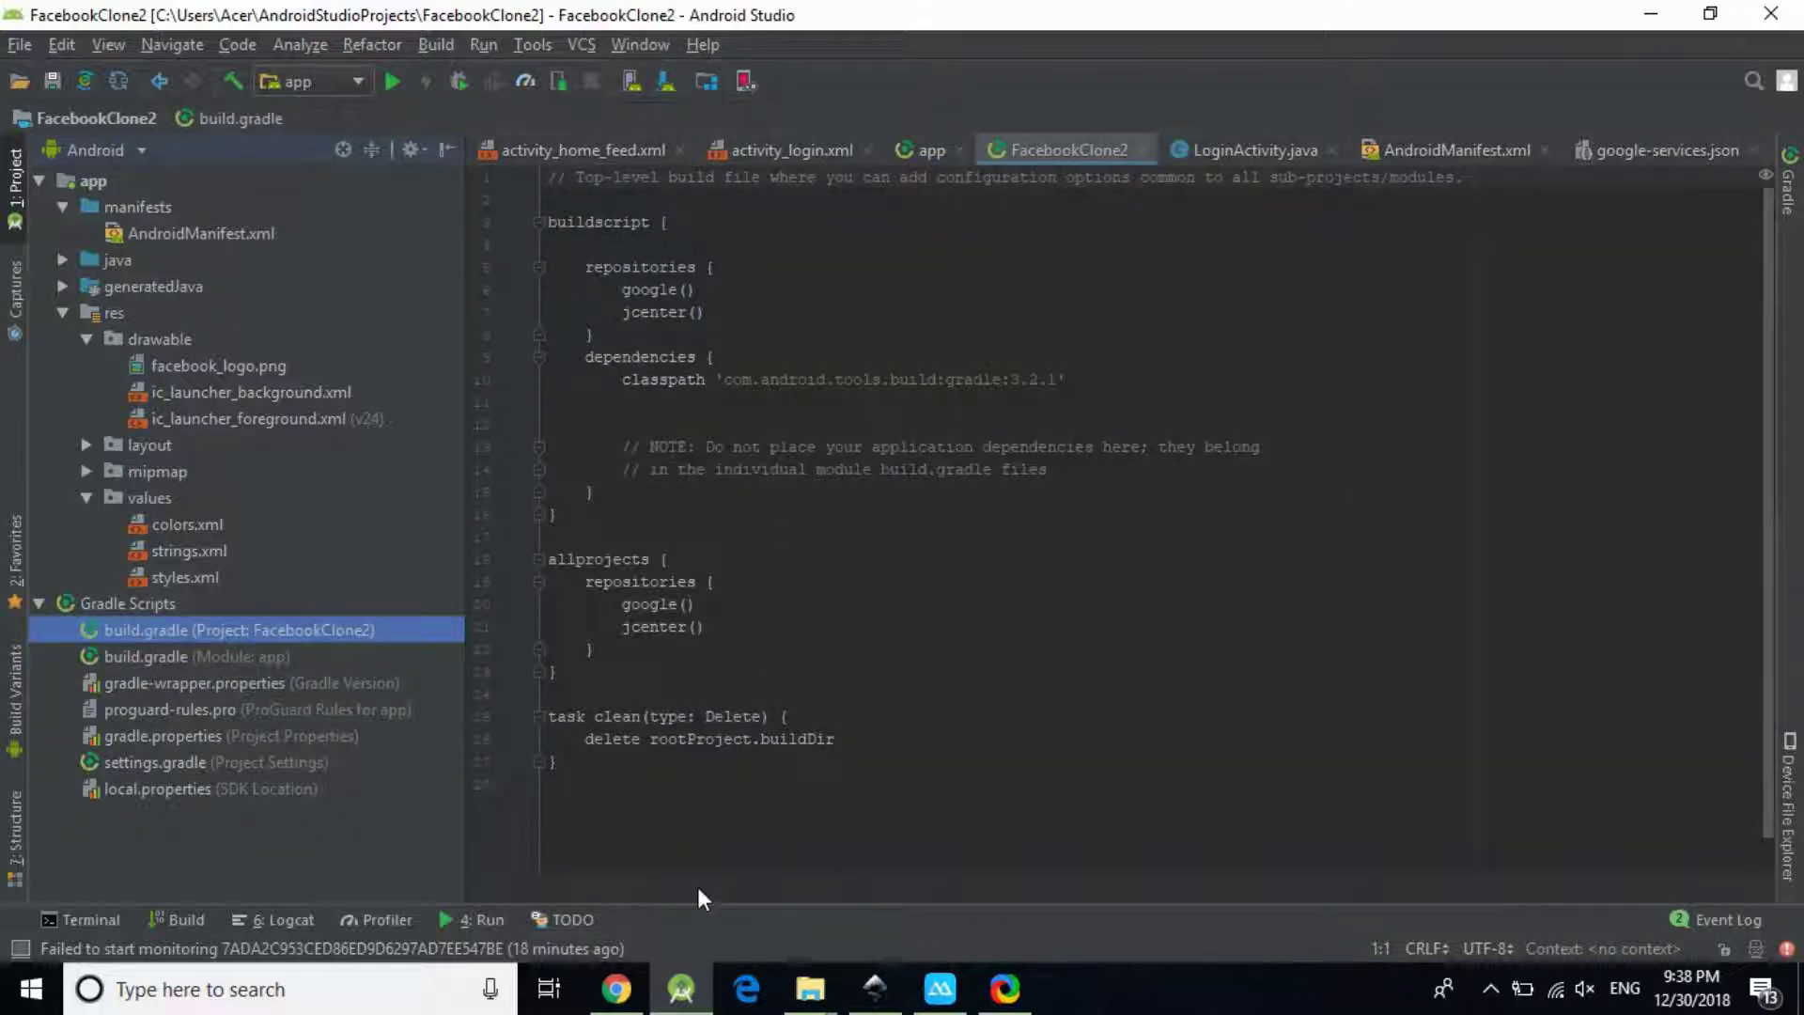
# Check the Firebase instructions and add the copied google-services:4.0.1 classpath below the existing one in the project-level buildscript dependencies
pyautogui.click(615, 988)
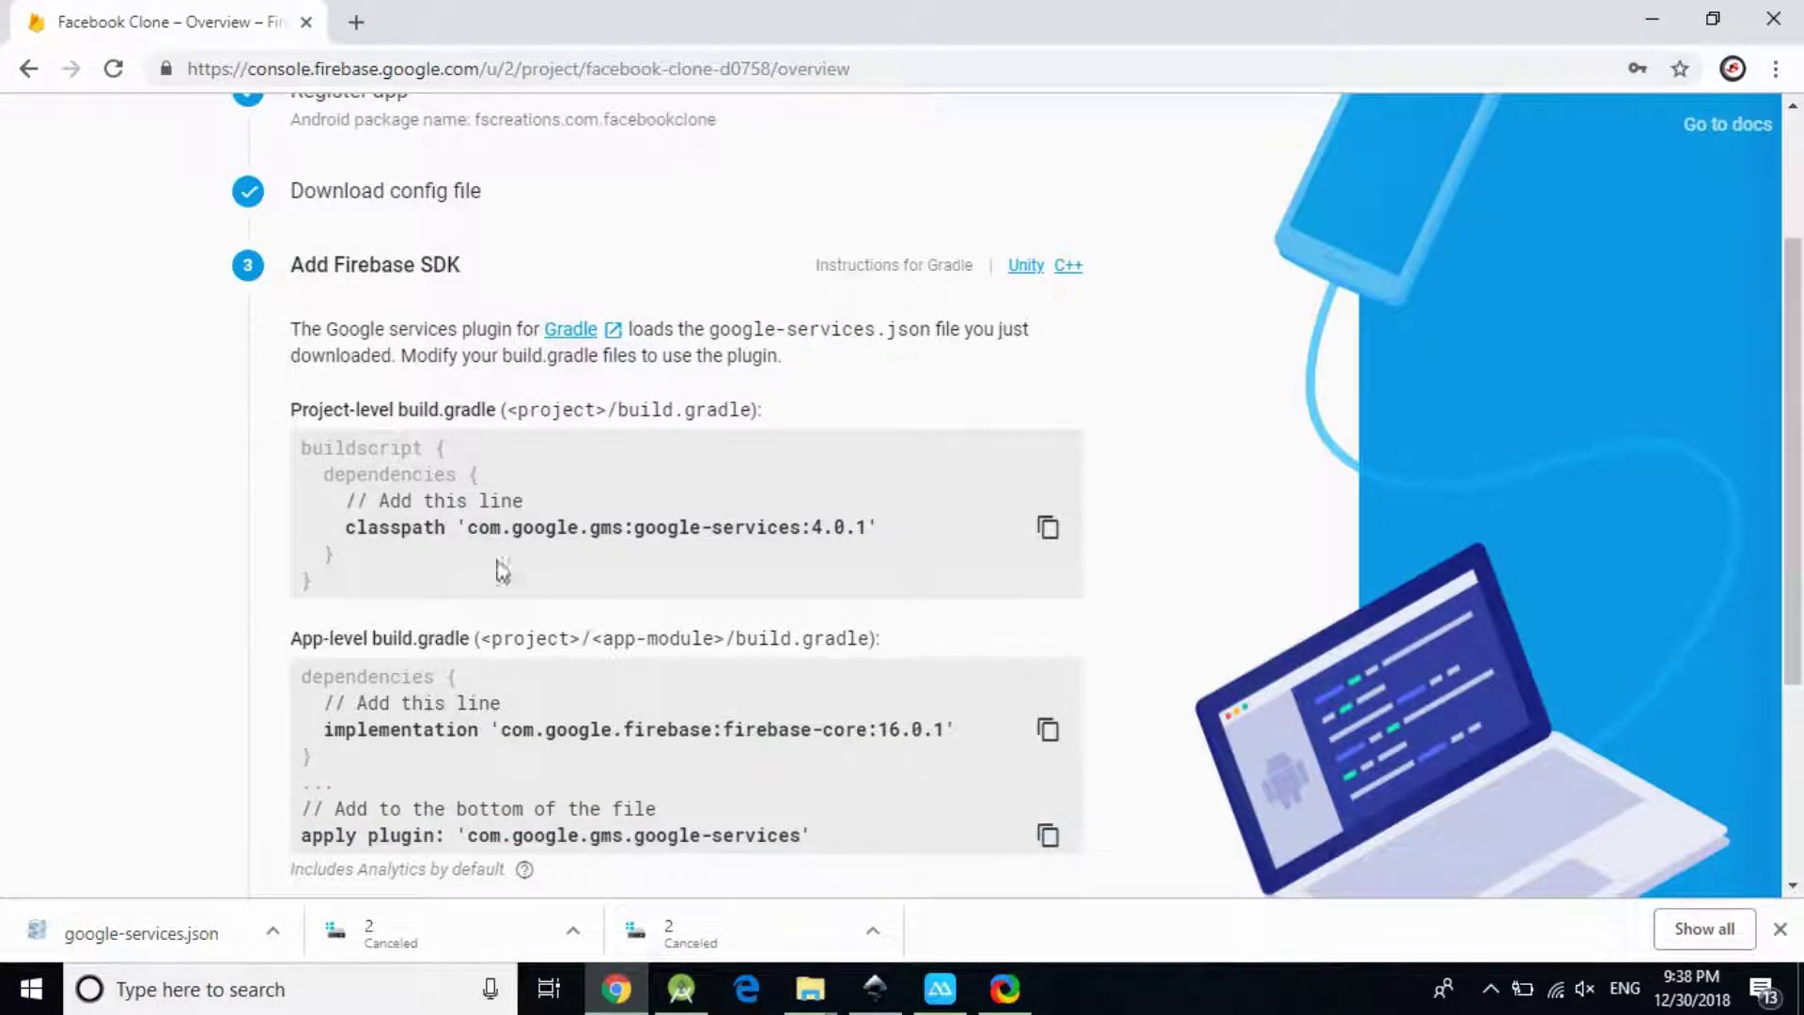
pyautogui.click(682, 988)
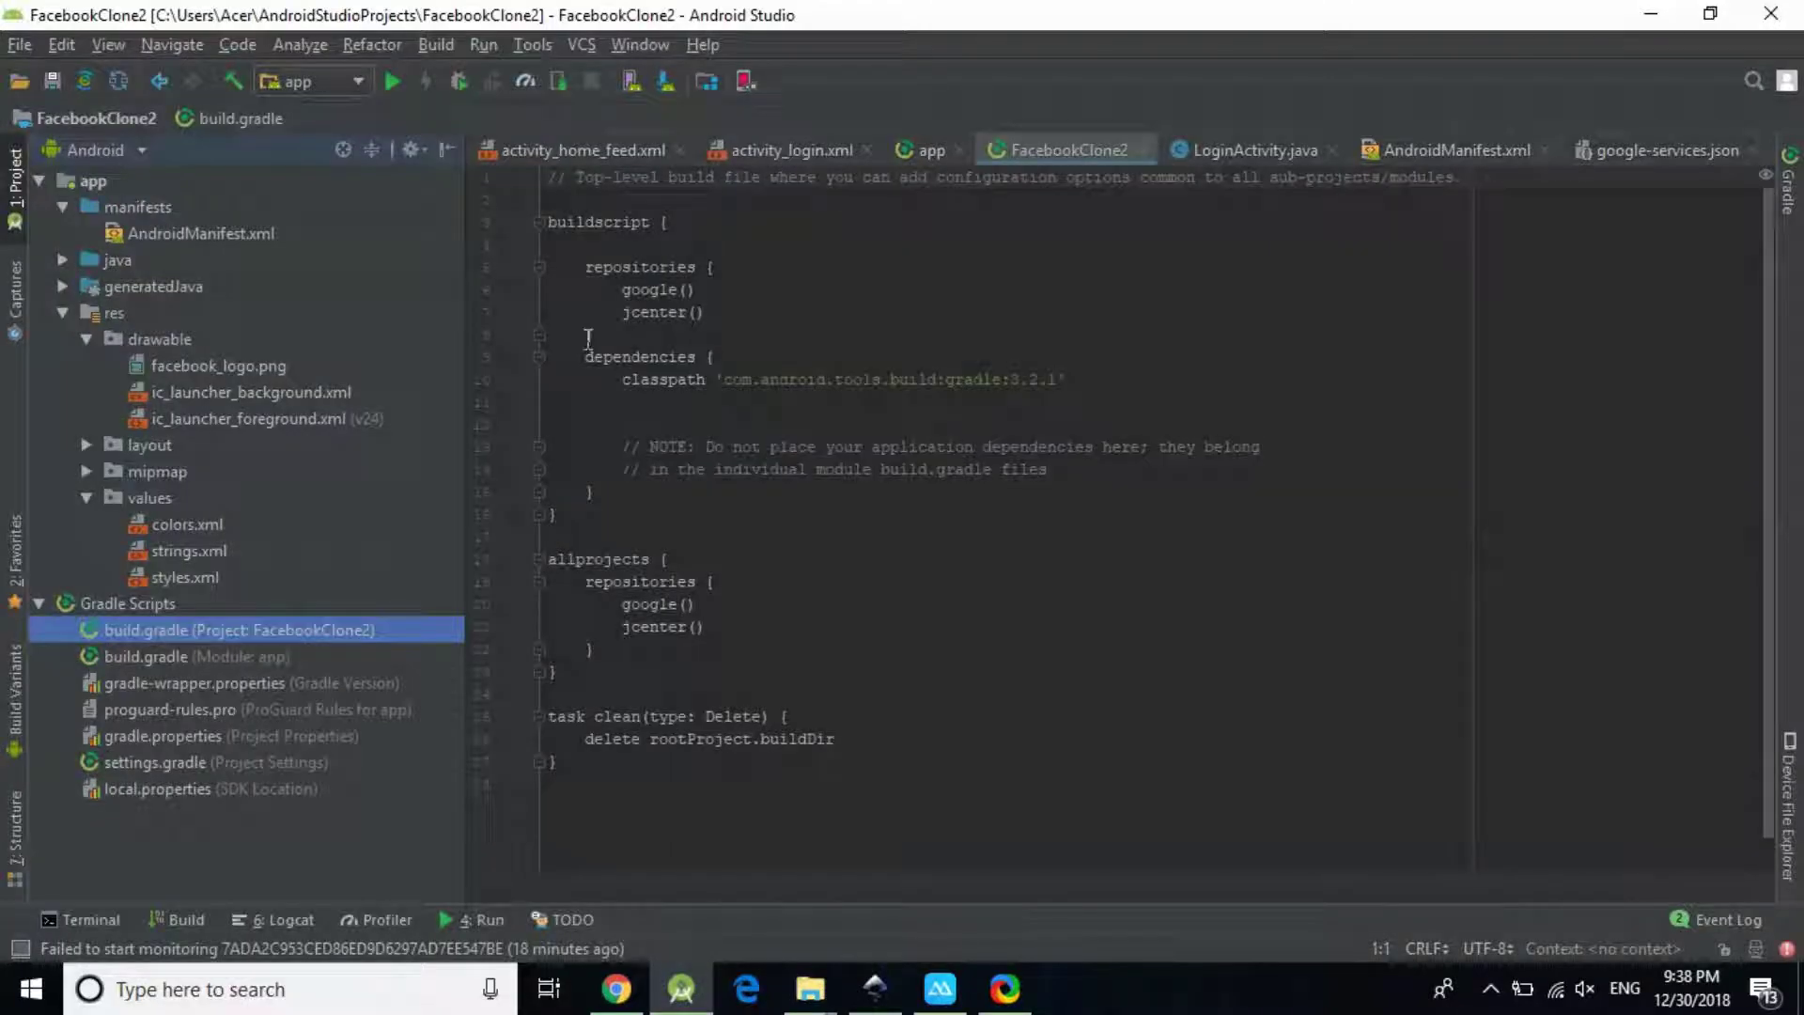
pyautogui.click(1108, 374)
pyautogui.press('Return')
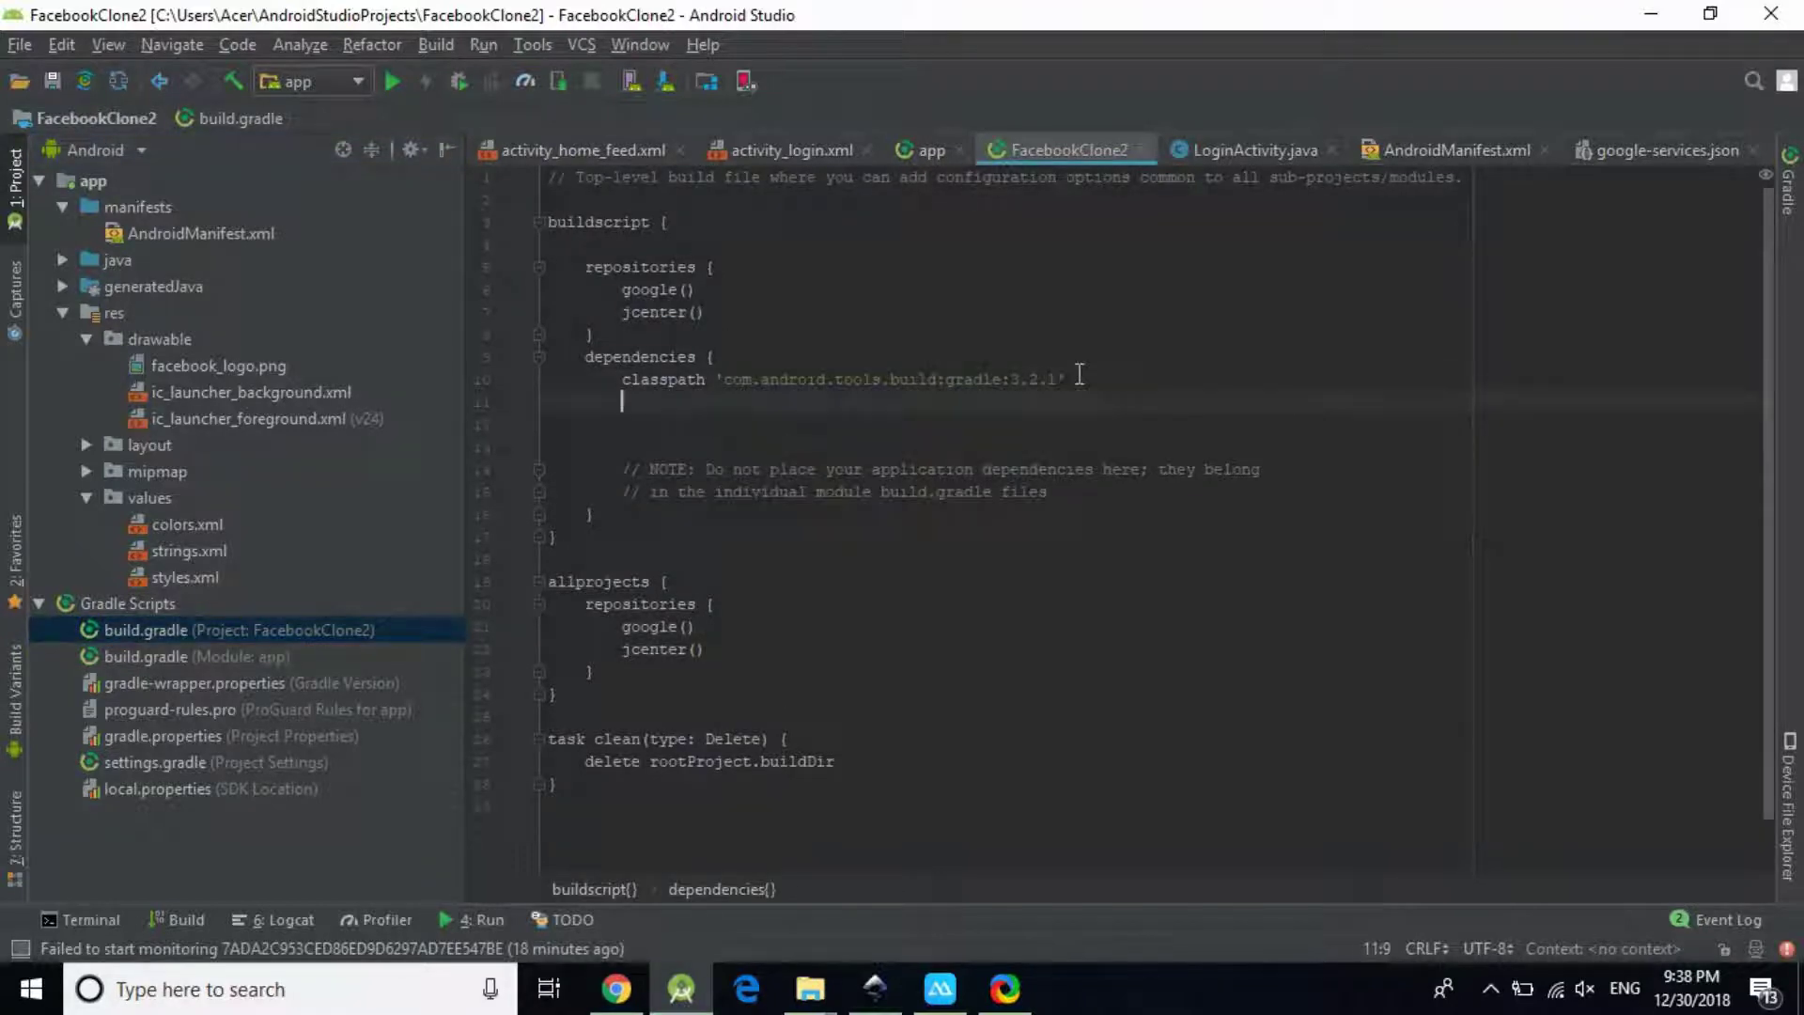
pyautogui.hotkey('ctrl', 'v')
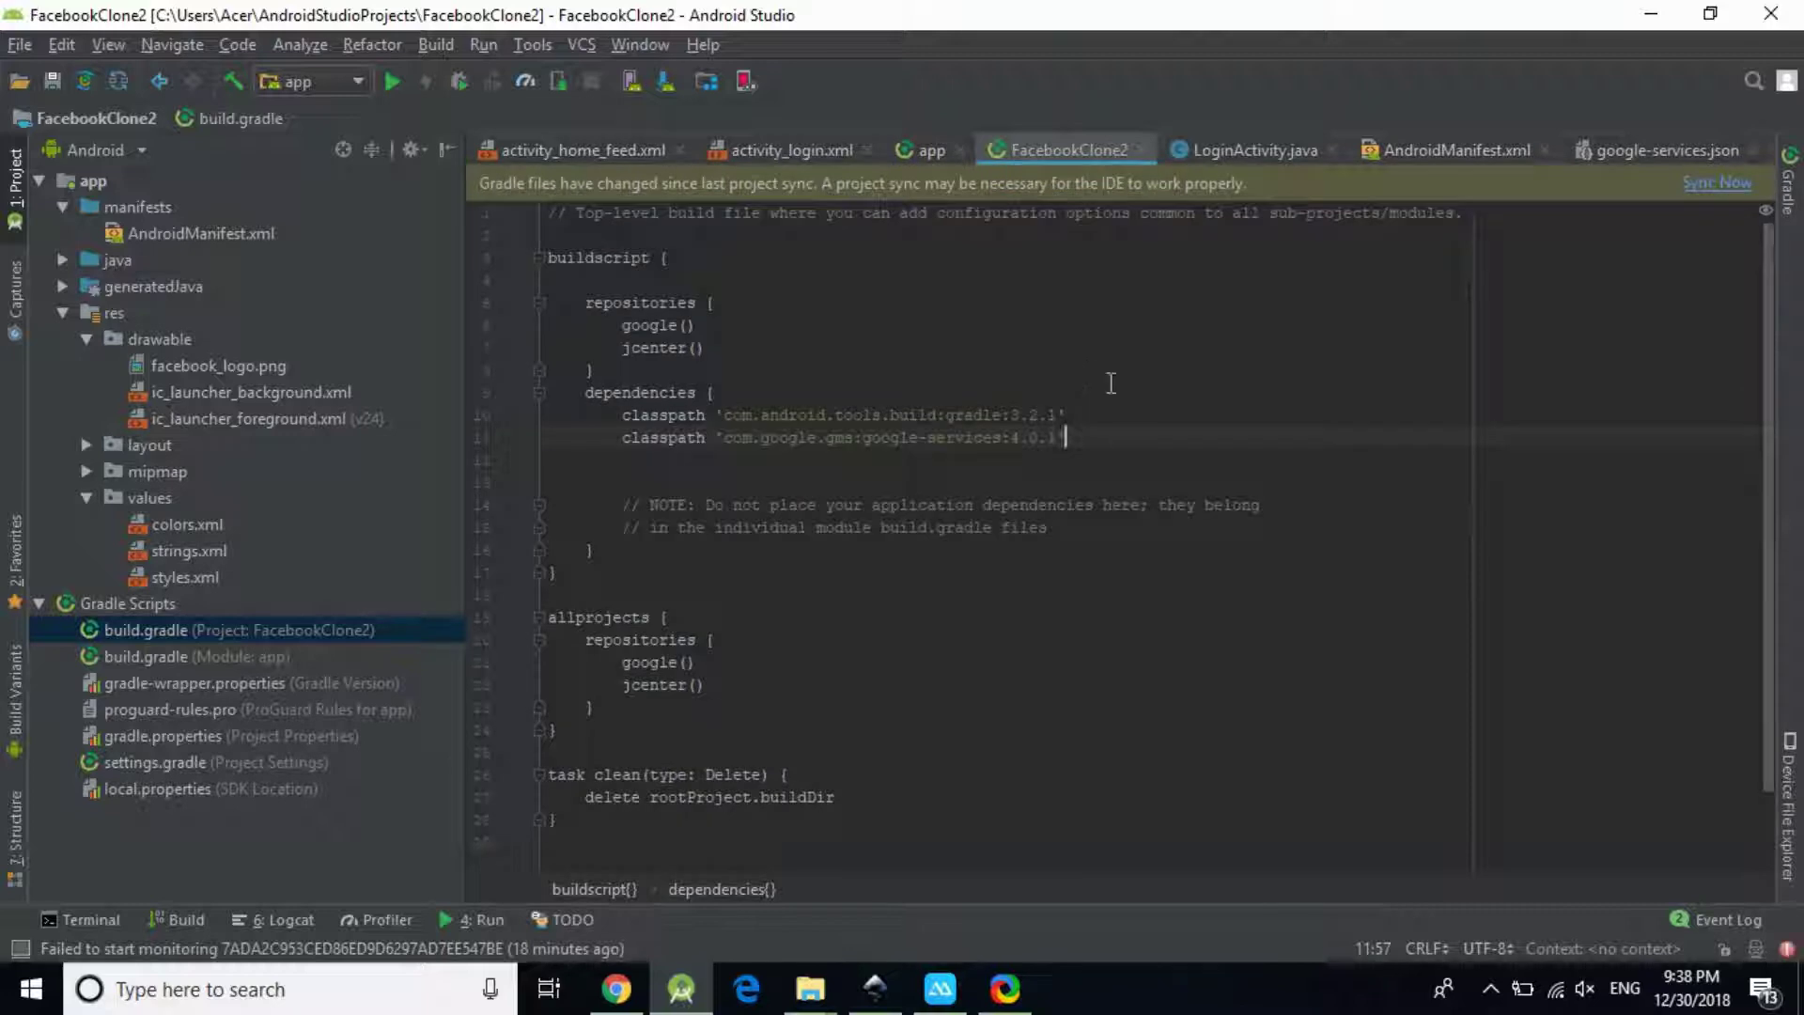
# Open the app module's build.gradle and copy the implementation line 'com.google.firebase:firebase-core:16.0.1' from the Firebase instructions in Chrome
pyautogui.doubleClick(117, 657)
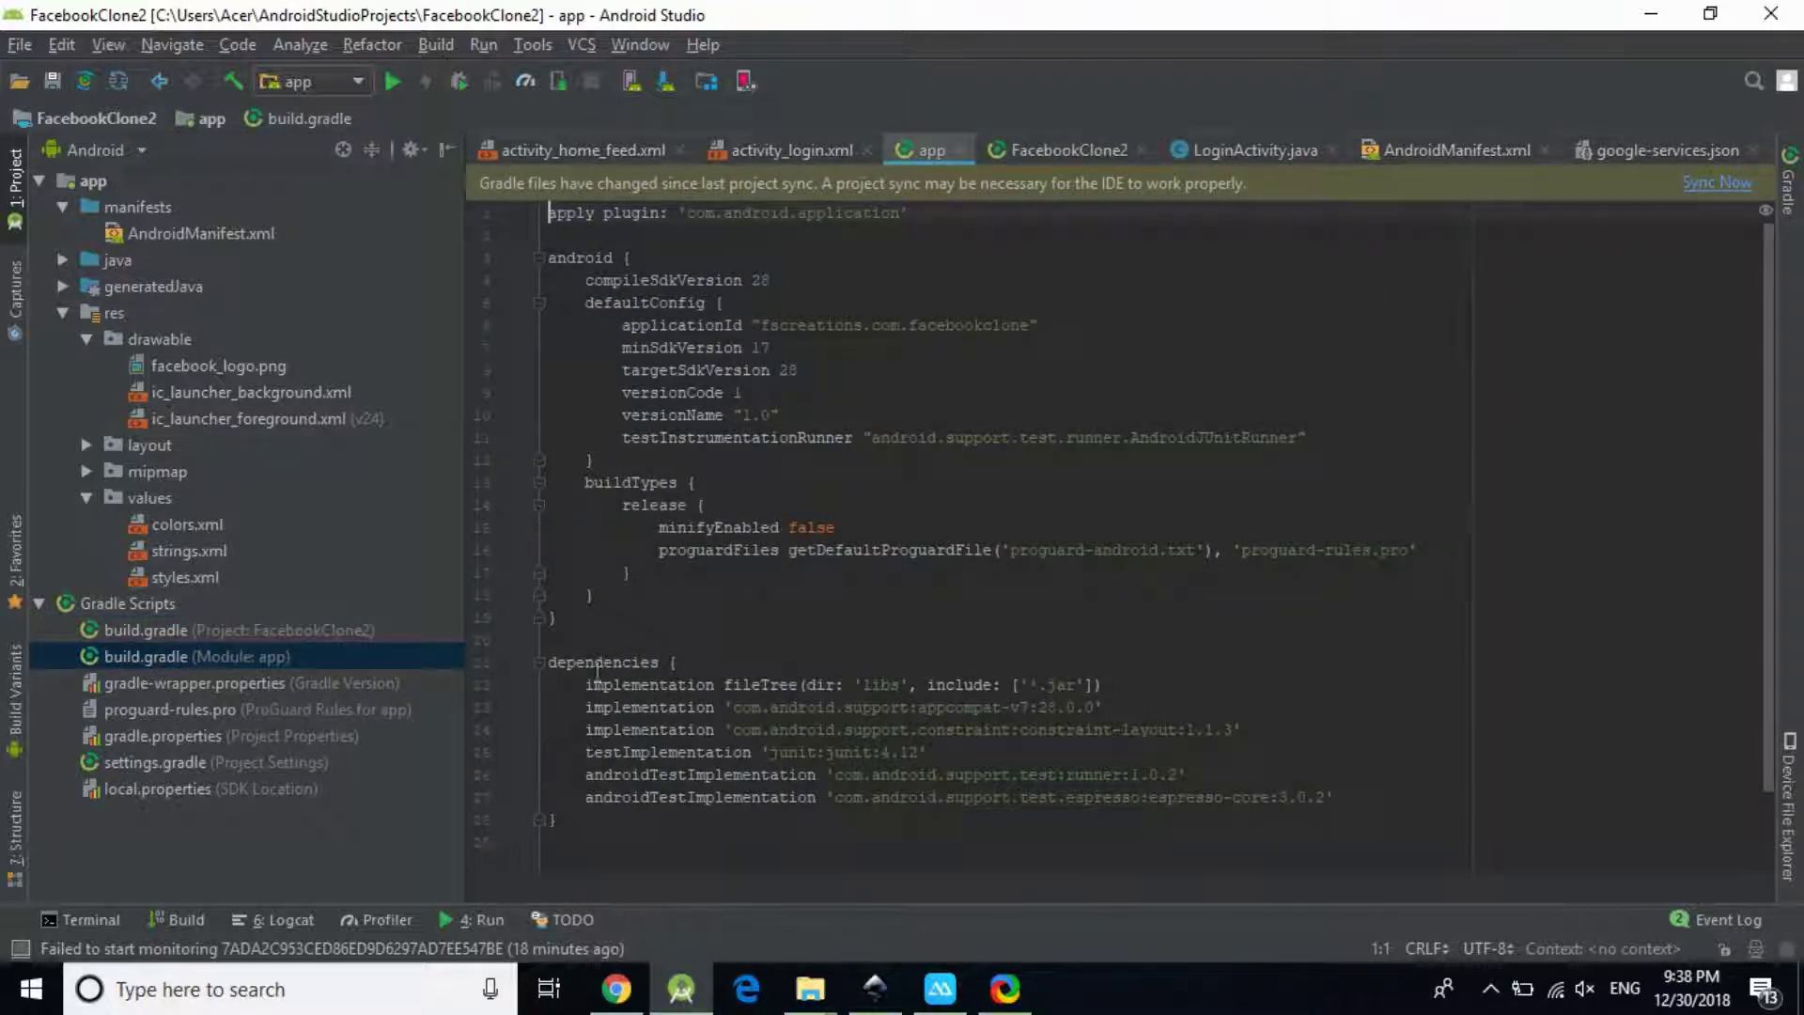
pyautogui.click(616, 988)
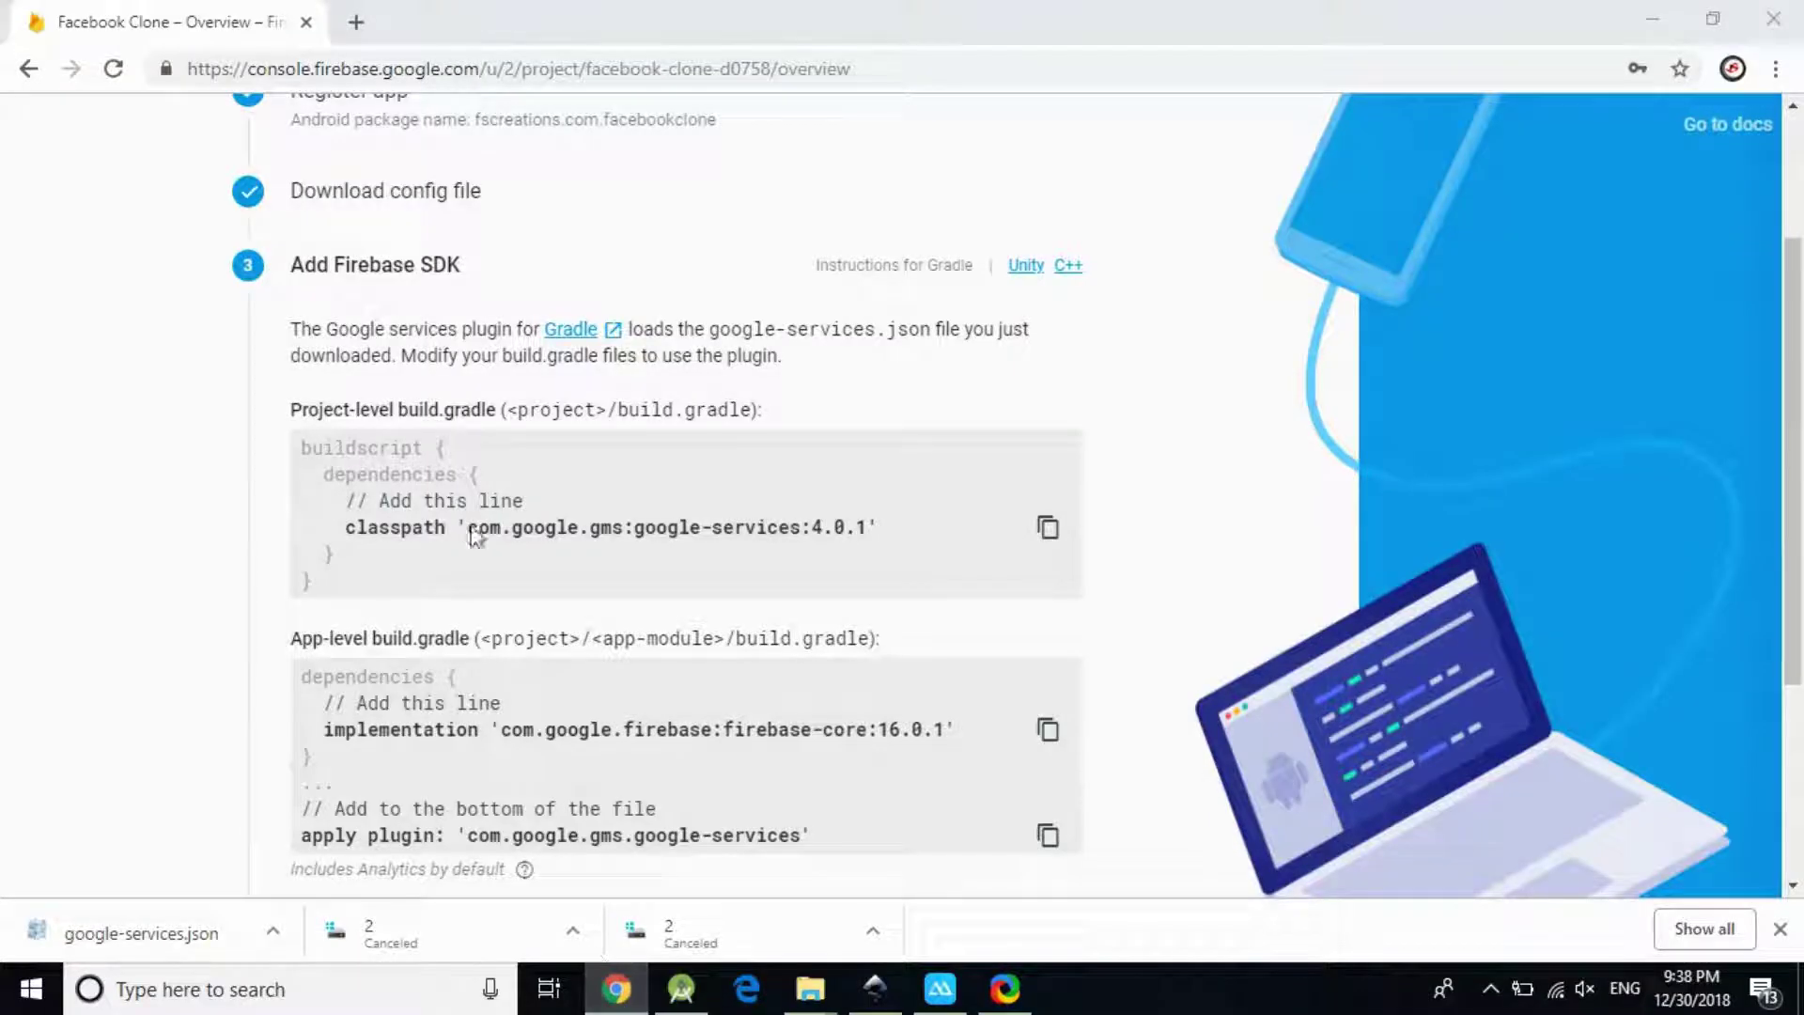
pyautogui.scroll(-2, 527, 616)
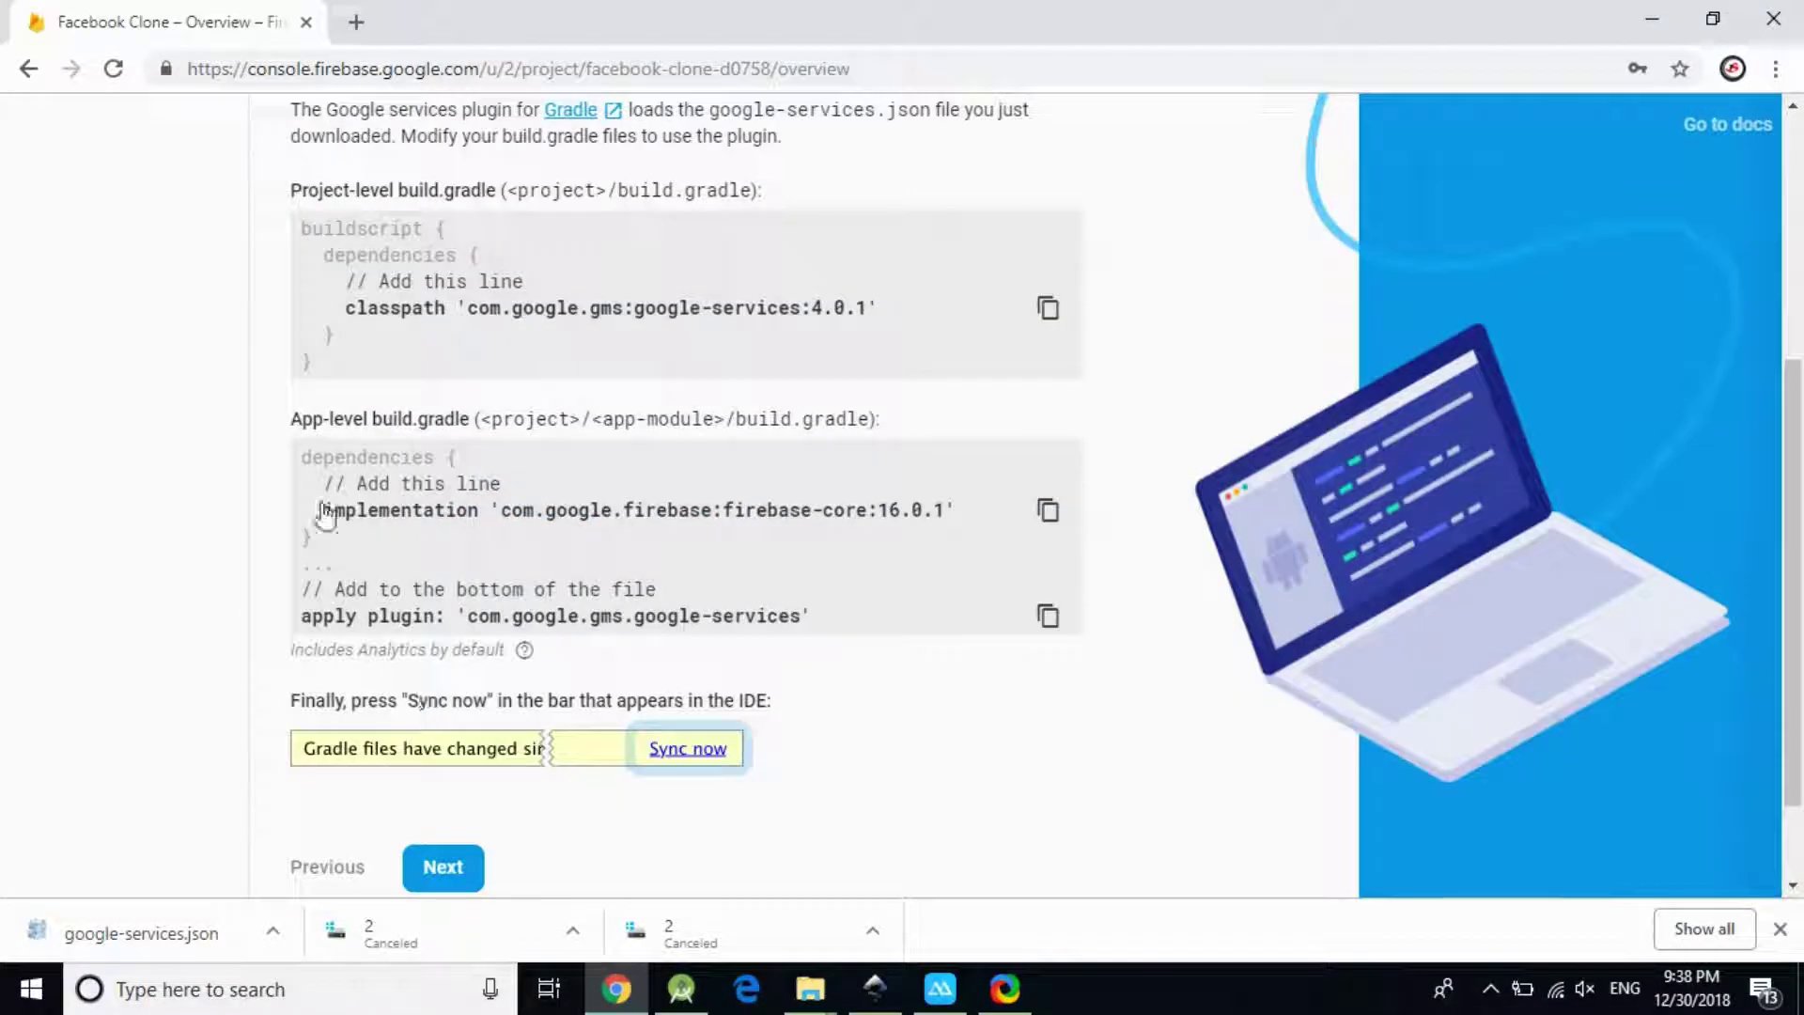
pyautogui.click(1049, 512)
pyautogui.click(681, 988)
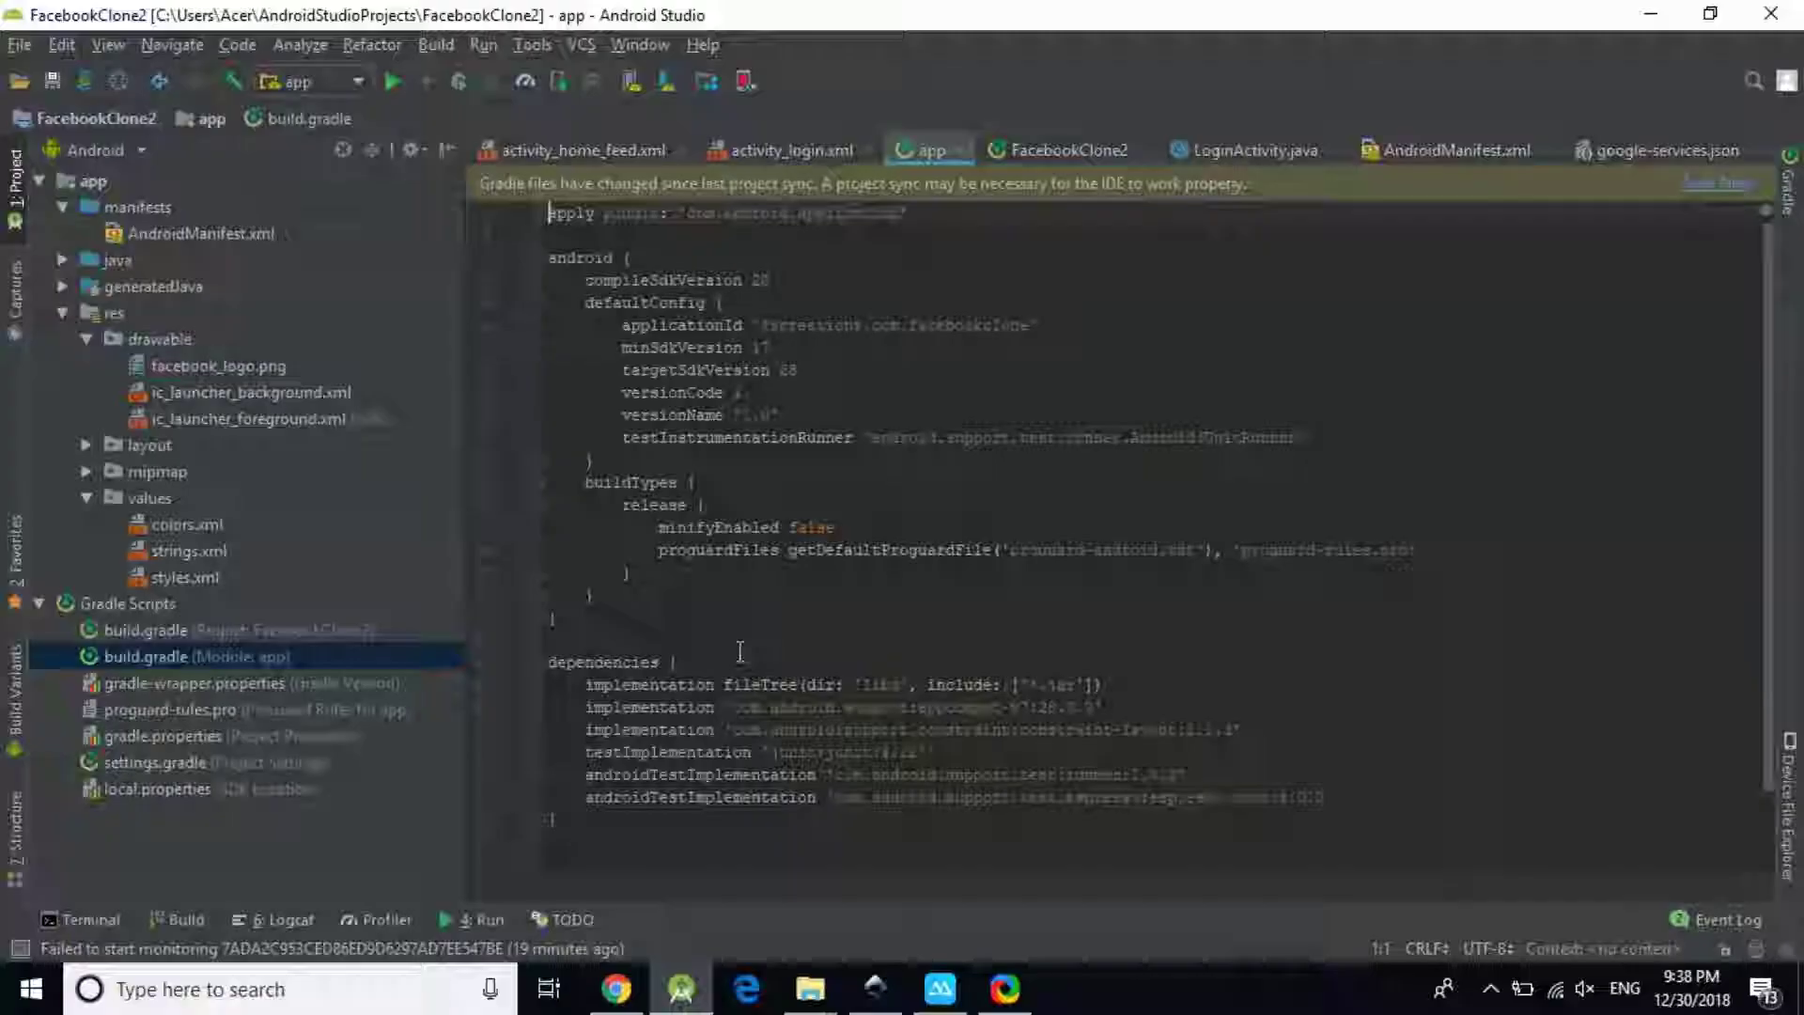
pyautogui.click(115, 657)
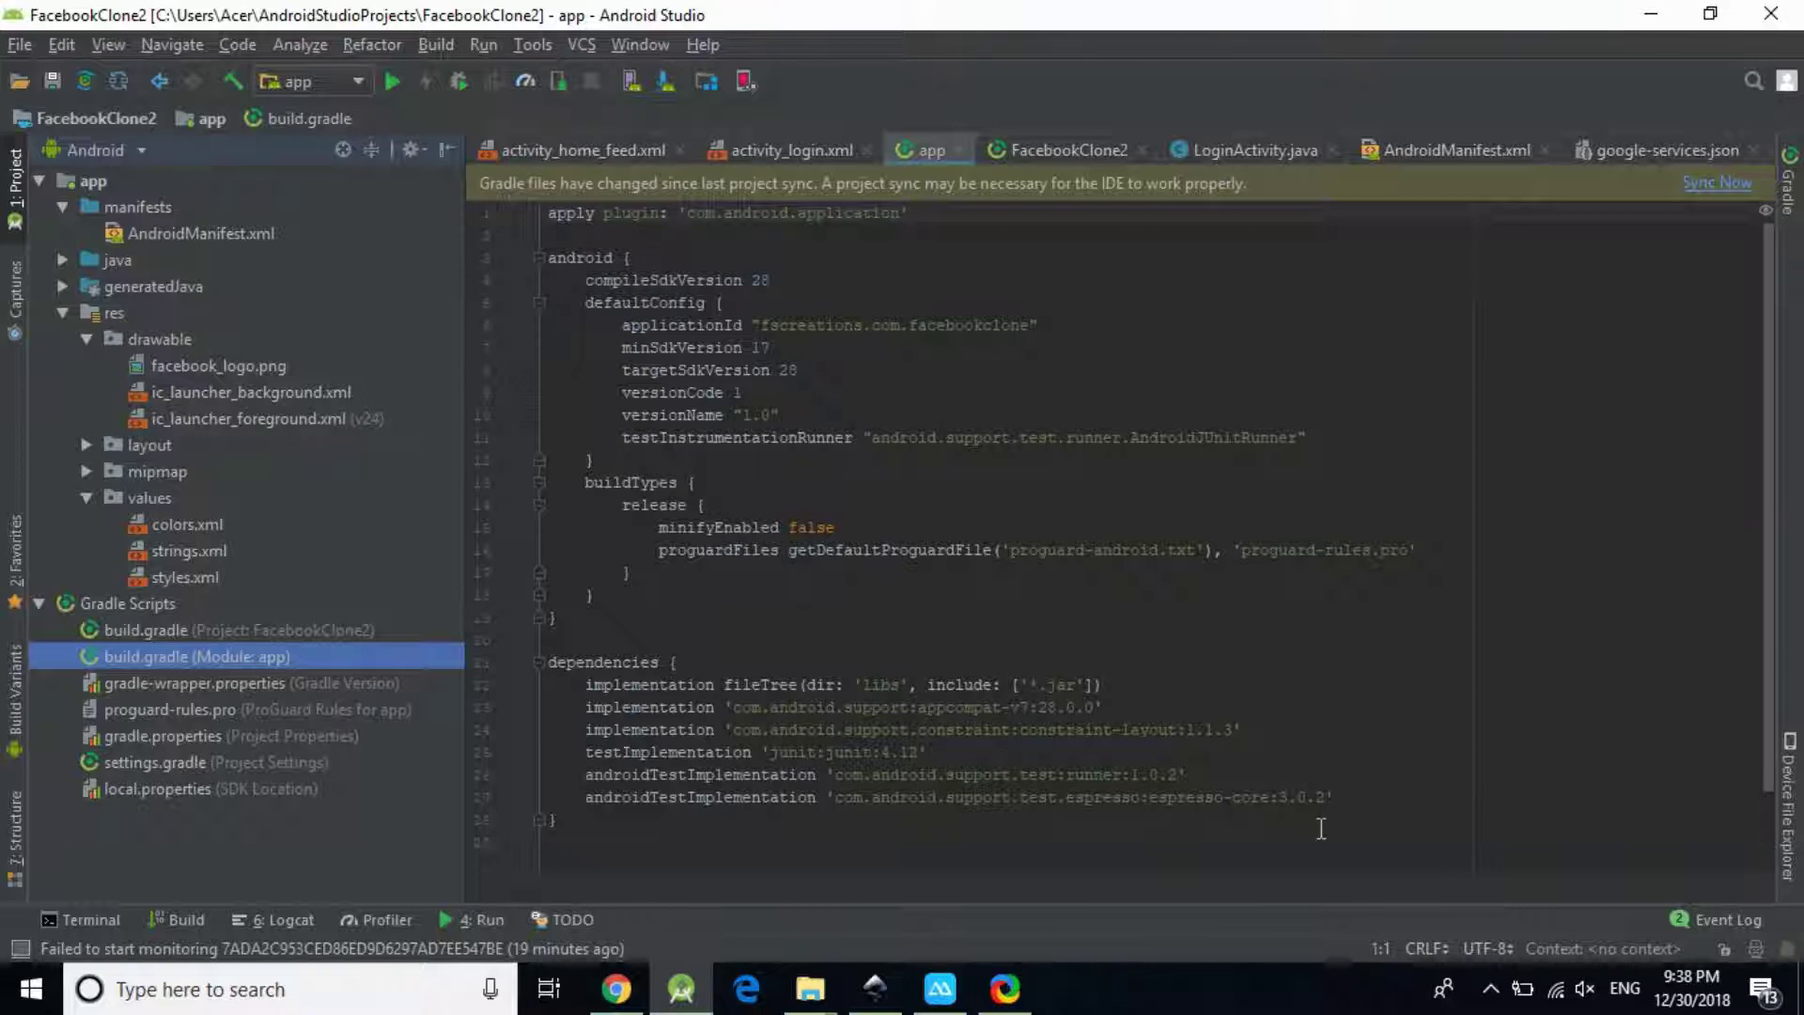
# Add a //firebase comment and the copied firebase-core:16.0.1 implementation line at the end of the app module's dependencies block
pyautogui.click(1370, 797)
pyautogui.press('Return')
pyautogui.press('Return')
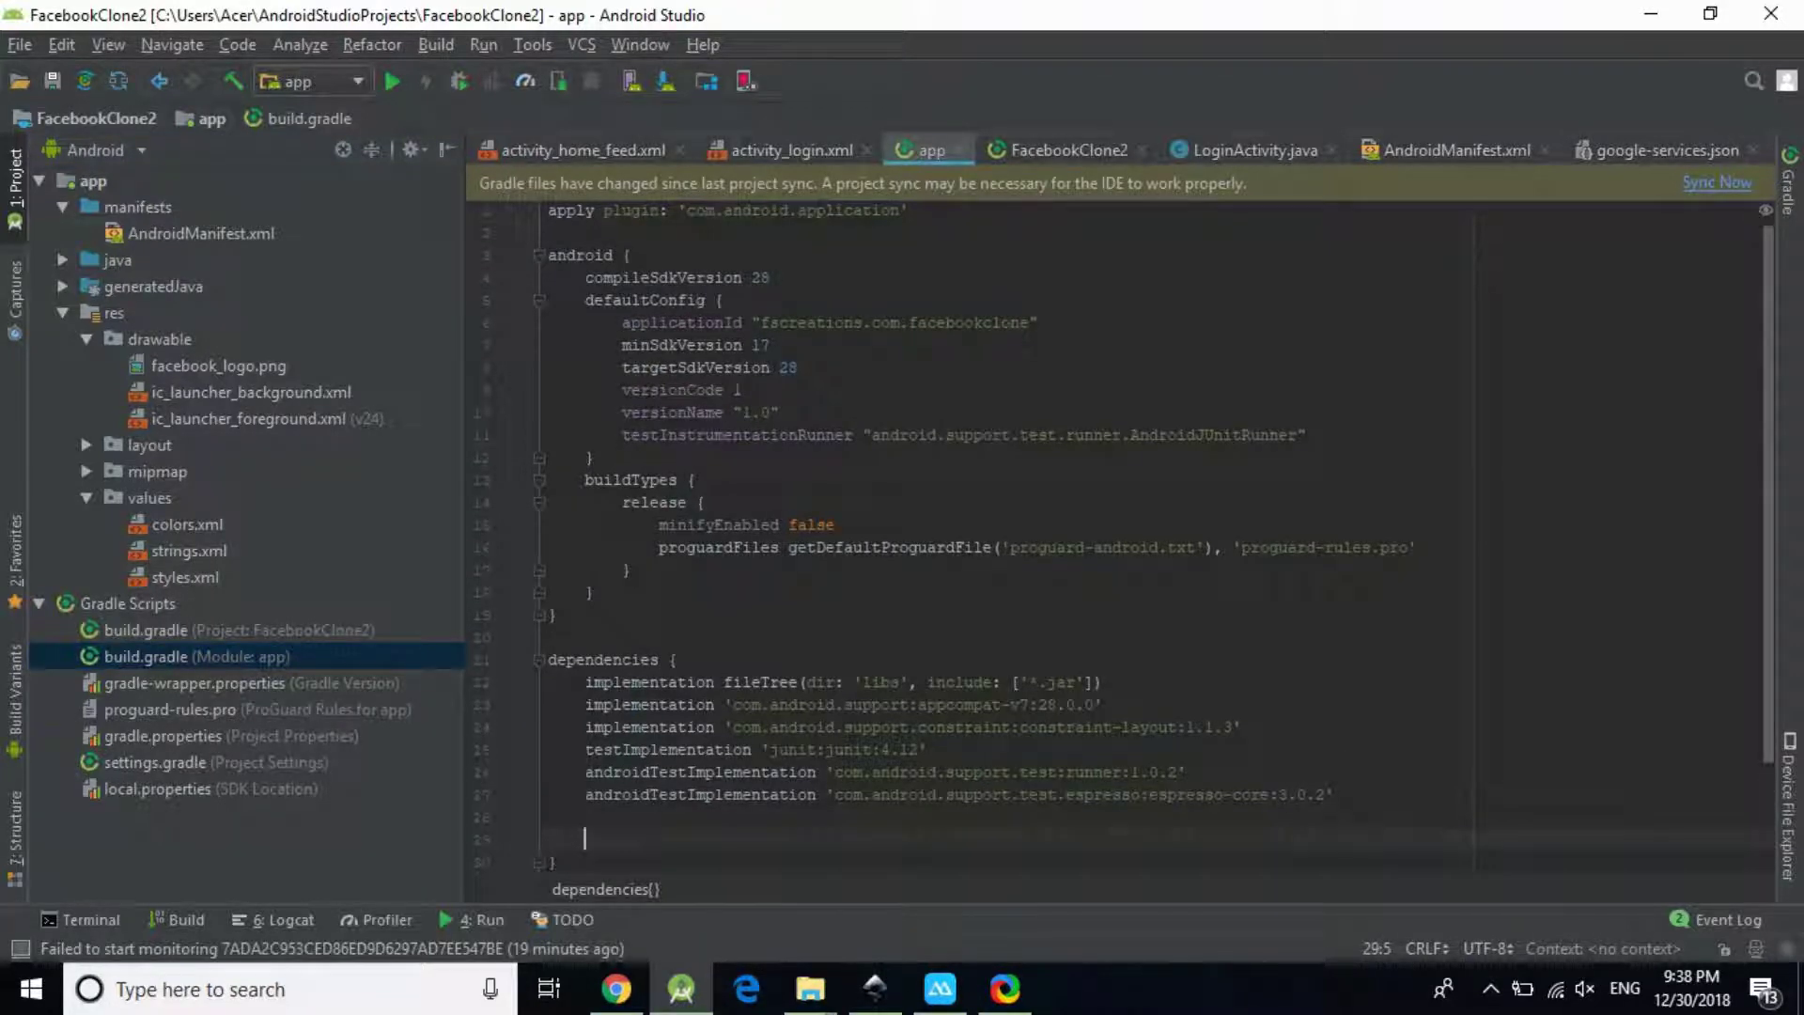
pyautogui.write('//firebase')
pyautogui.press('Return')
pyautogui.hotkey('ctrl', 'v')
pyautogui.scroll(-2, 731, 843)
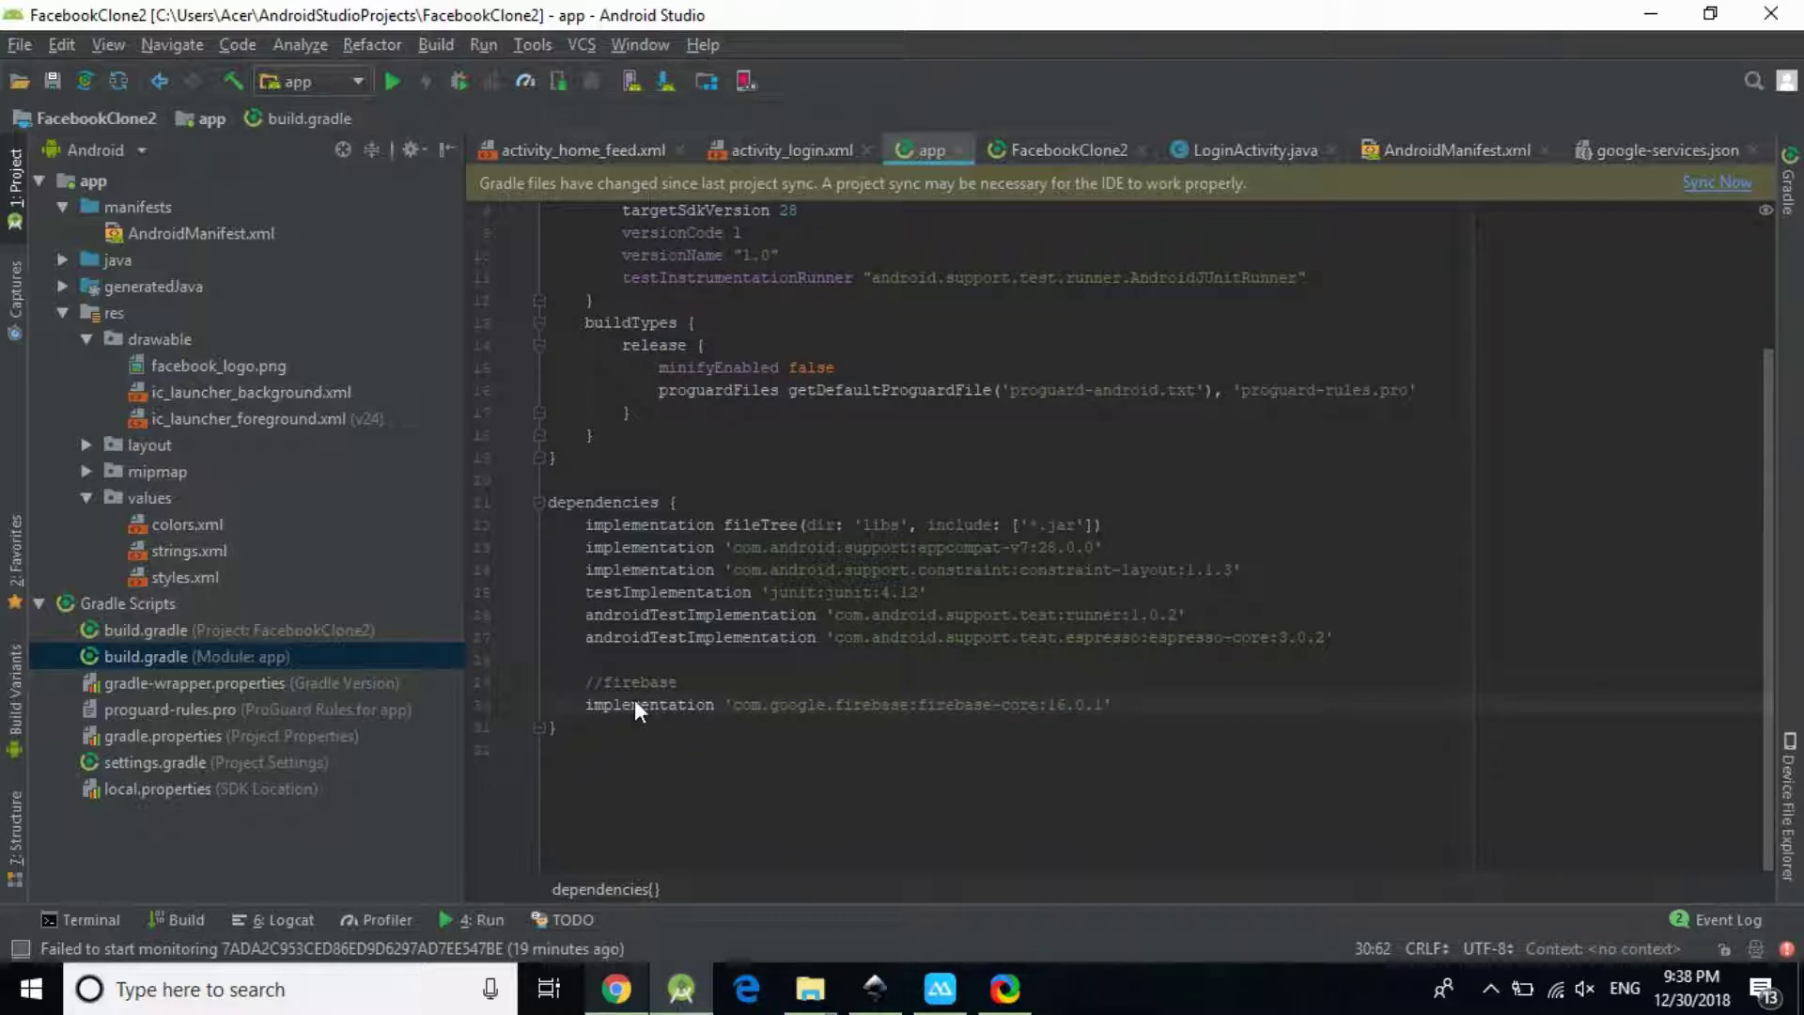
# Copy the line apply plugin: 'com.google.gms.google-services' from the Firebase instructions and paste it at the end of the app-level build.gradle
pyautogui.click(620, 902)
pyautogui.moveTo(301, 617); pyautogui.dragTo(1053, 635)
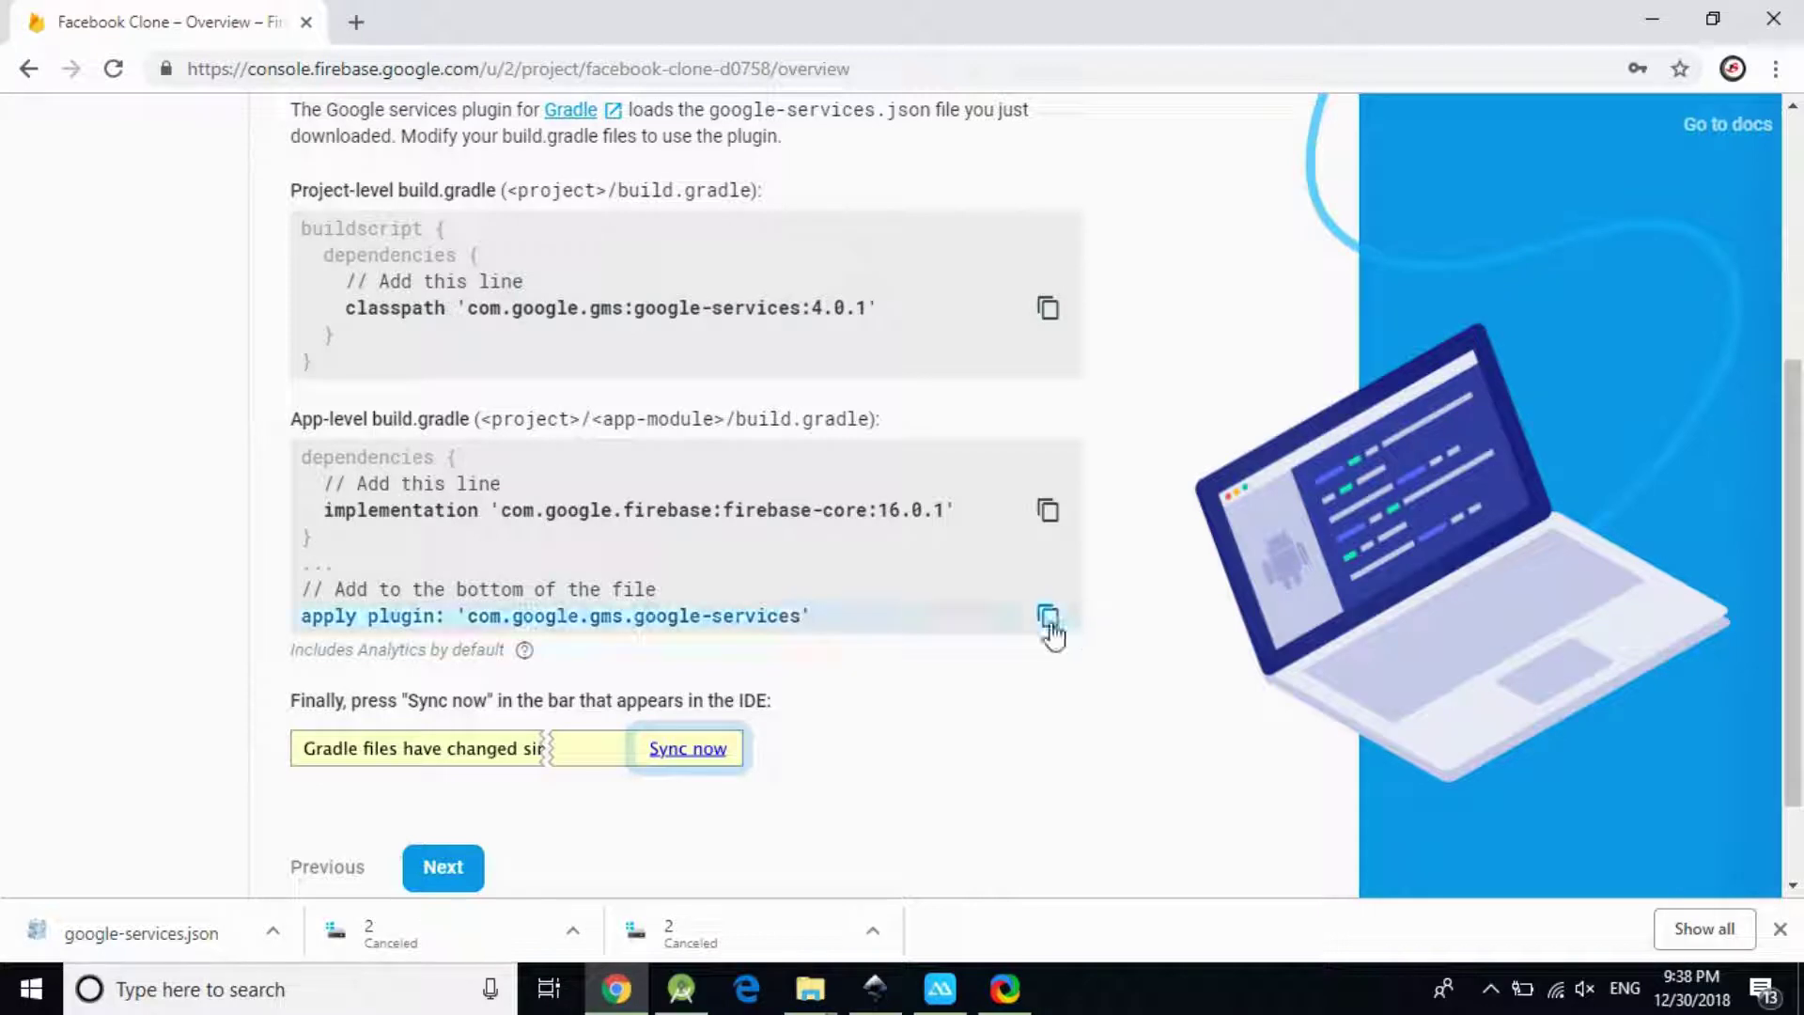
pyautogui.click(1048, 620)
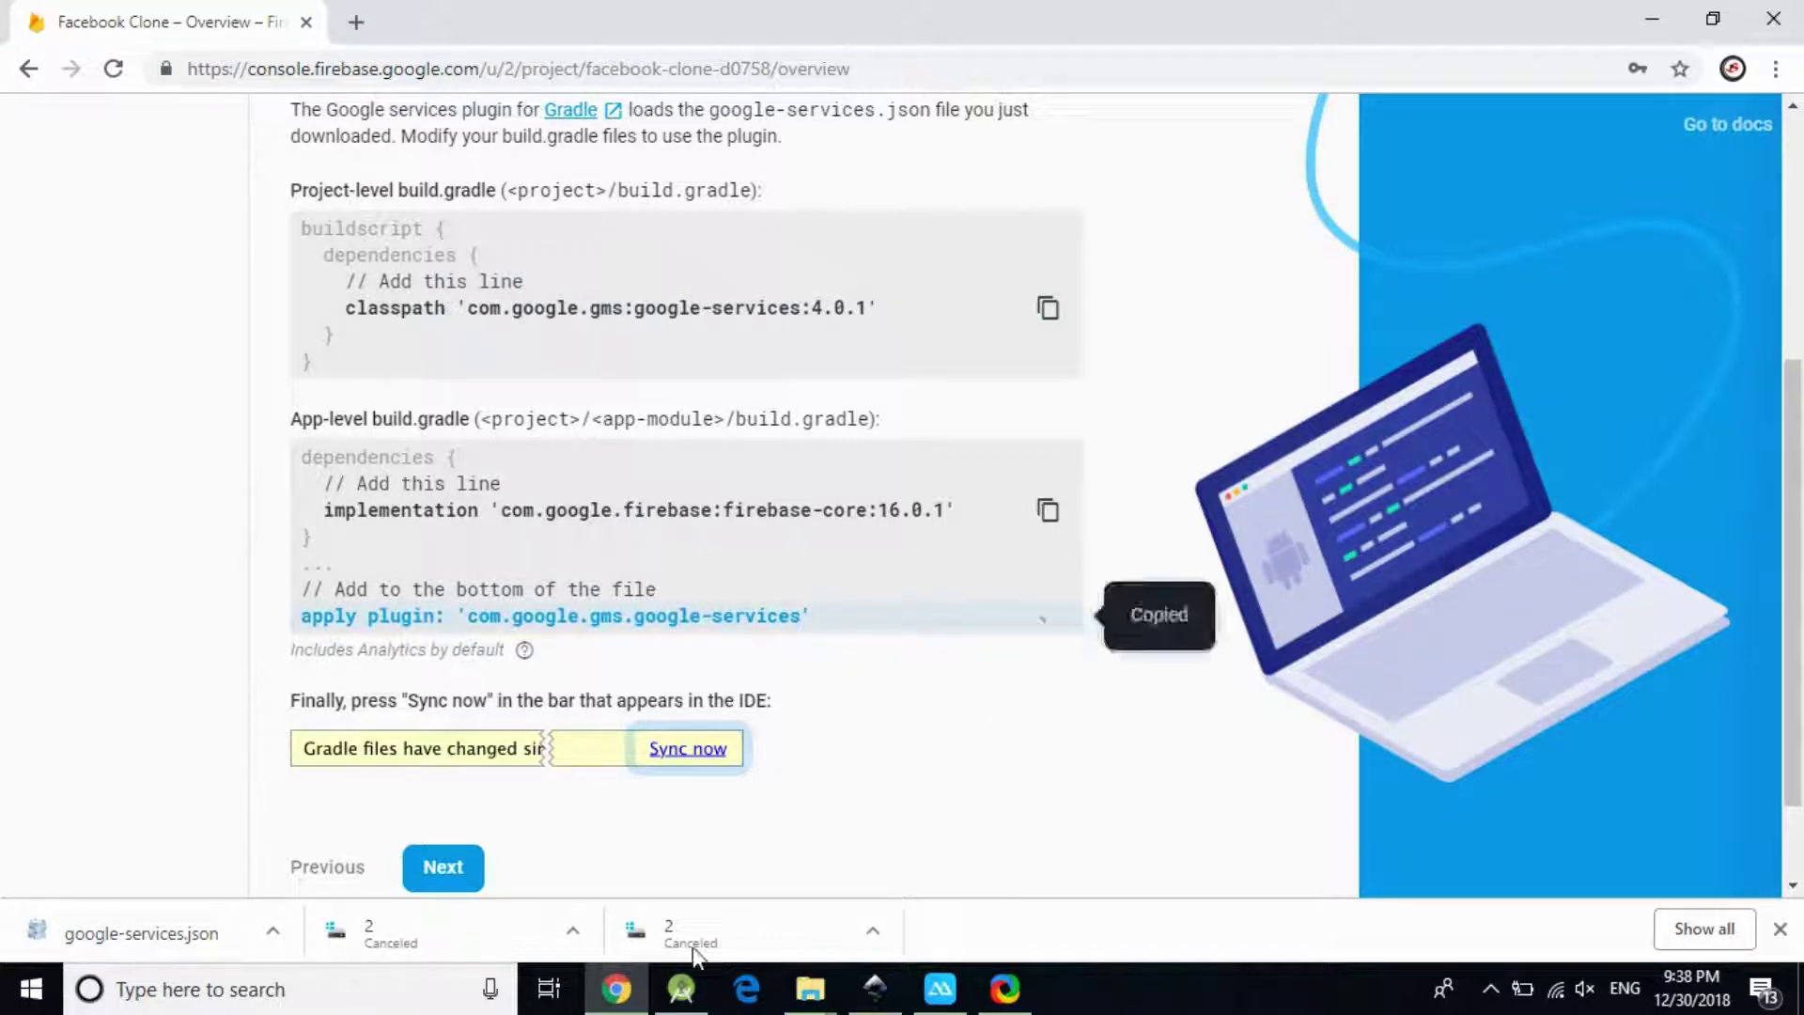
pyautogui.click(676, 1002)
pyautogui.click(628, 736)
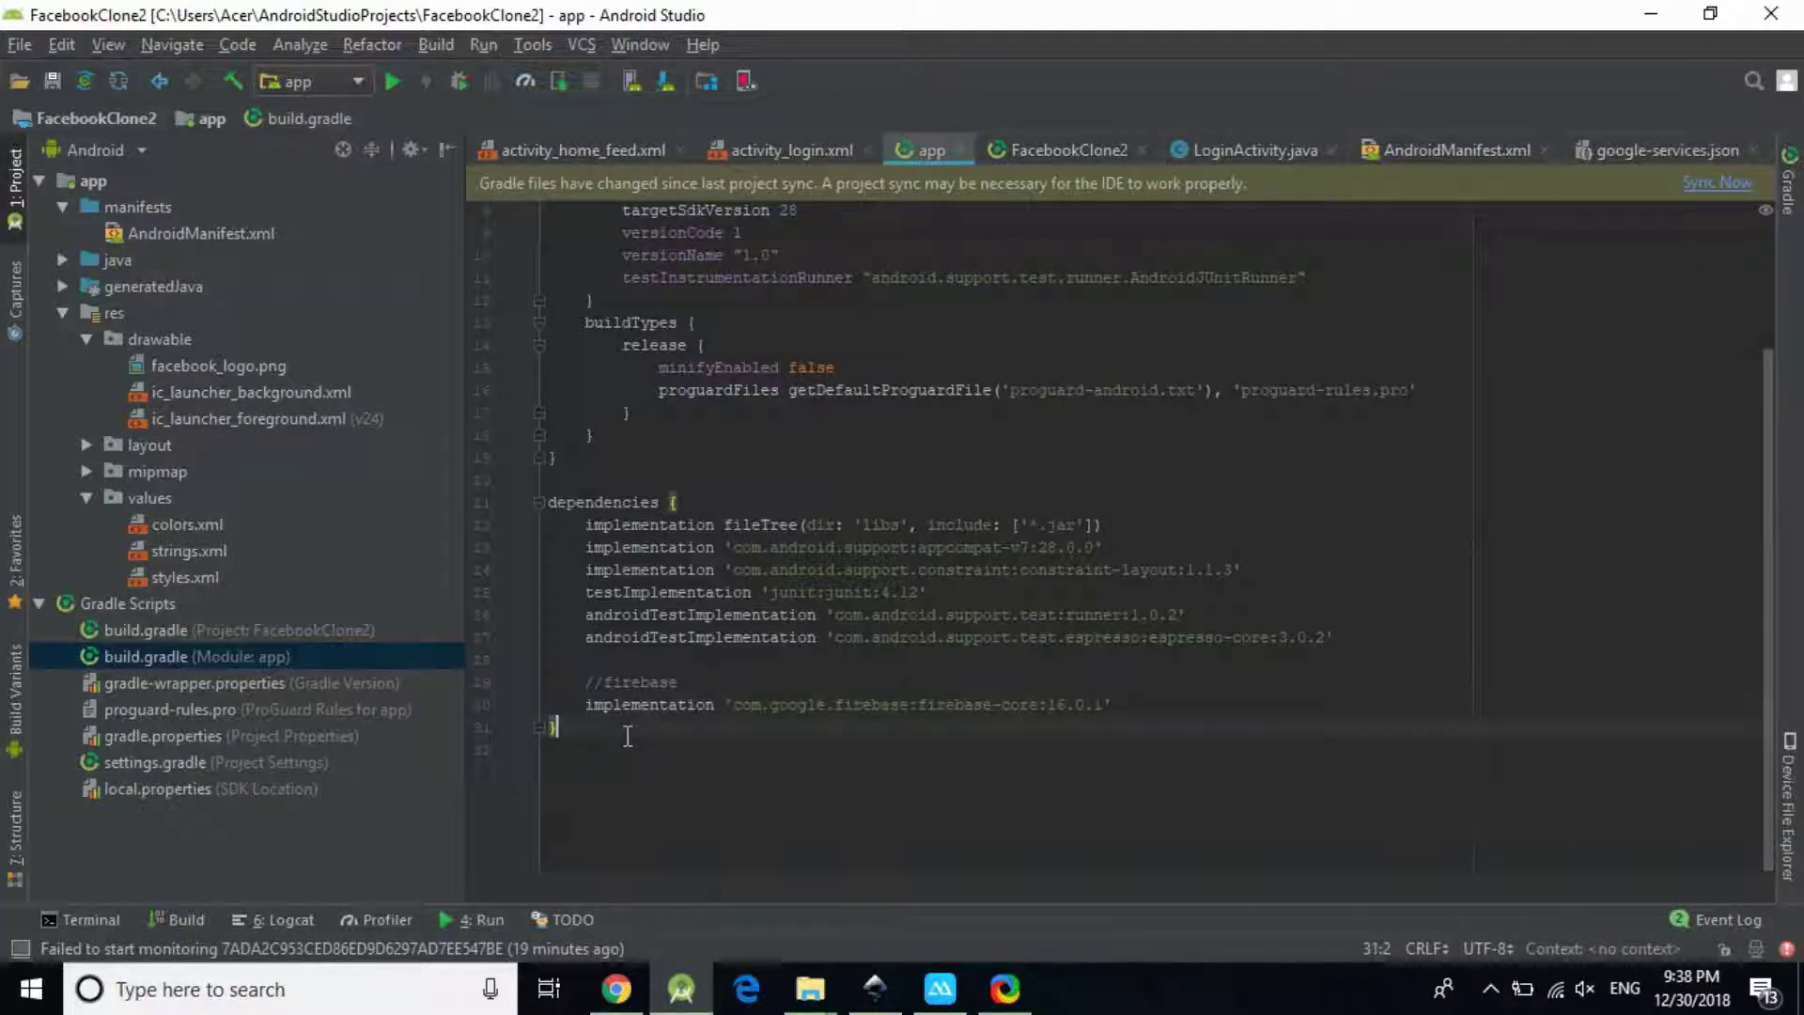
pyautogui.press('Return')
pyautogui.press('Return')
pyautogui.hotkey('ctrl', 'v')
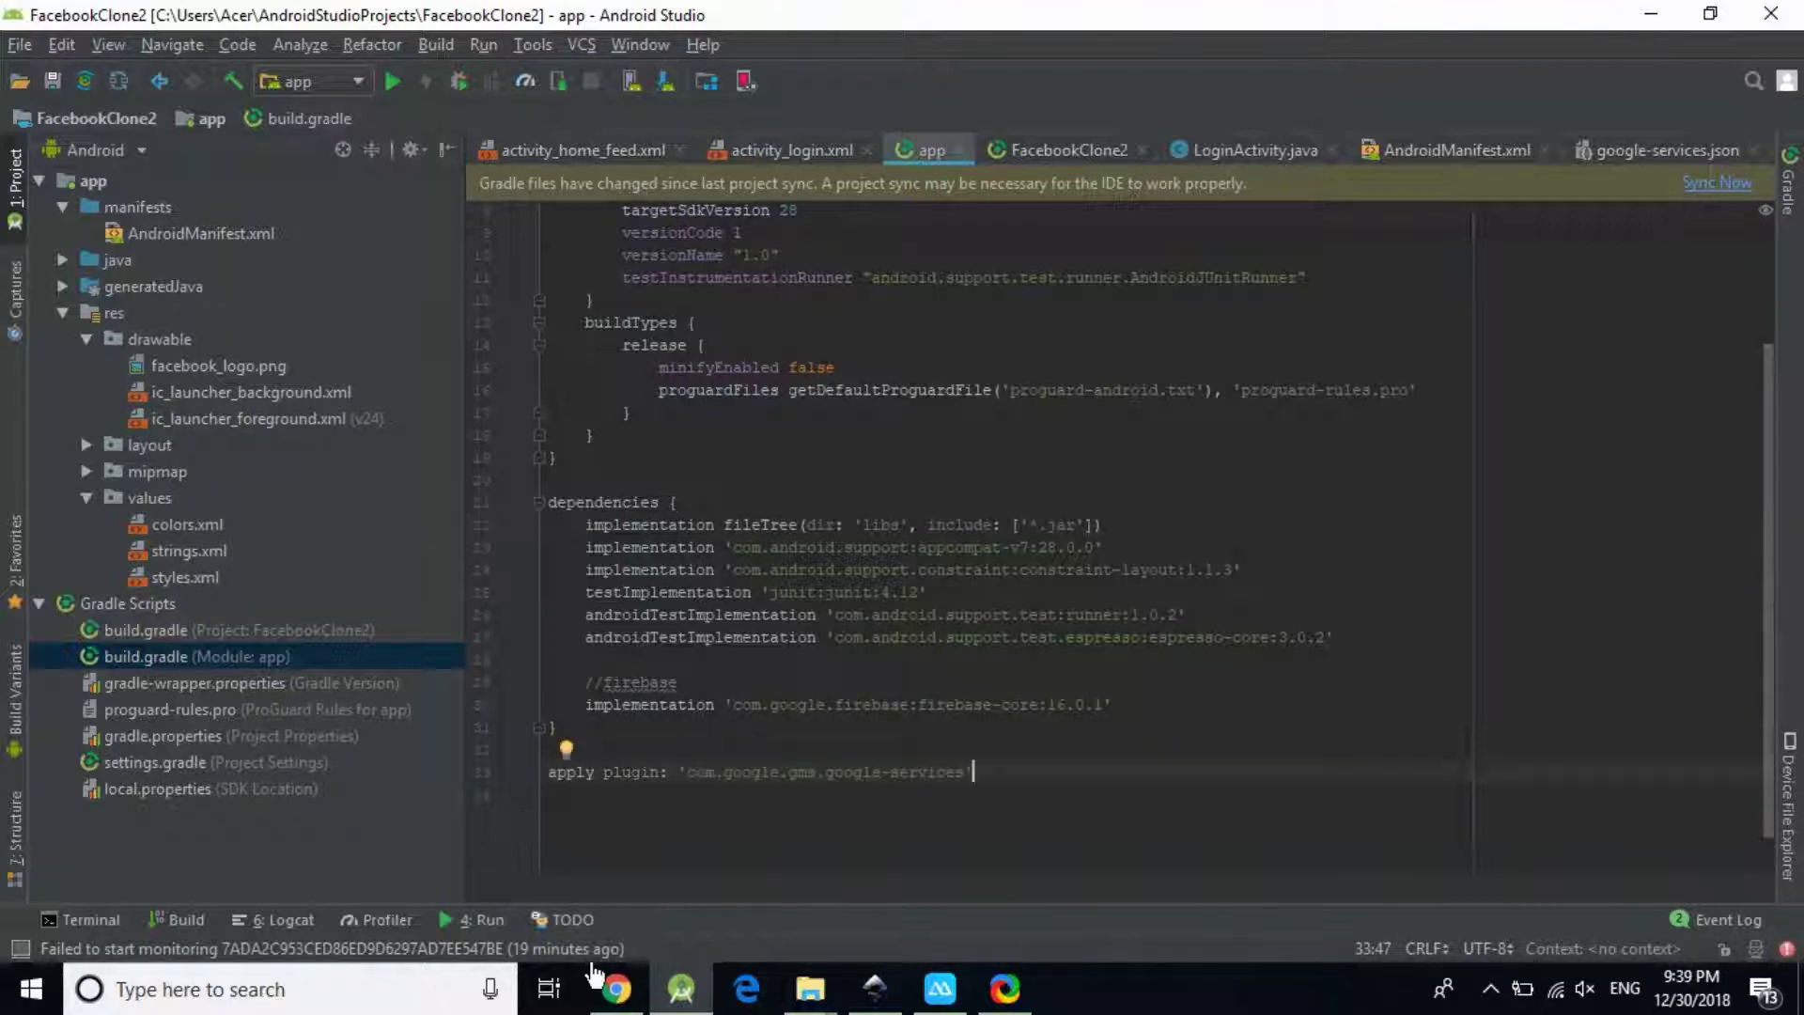
# Check the final Firebase SDK instruction in Chrome and sync the changed Gradle files in Android Studio
pyautogui.click(613, 988)
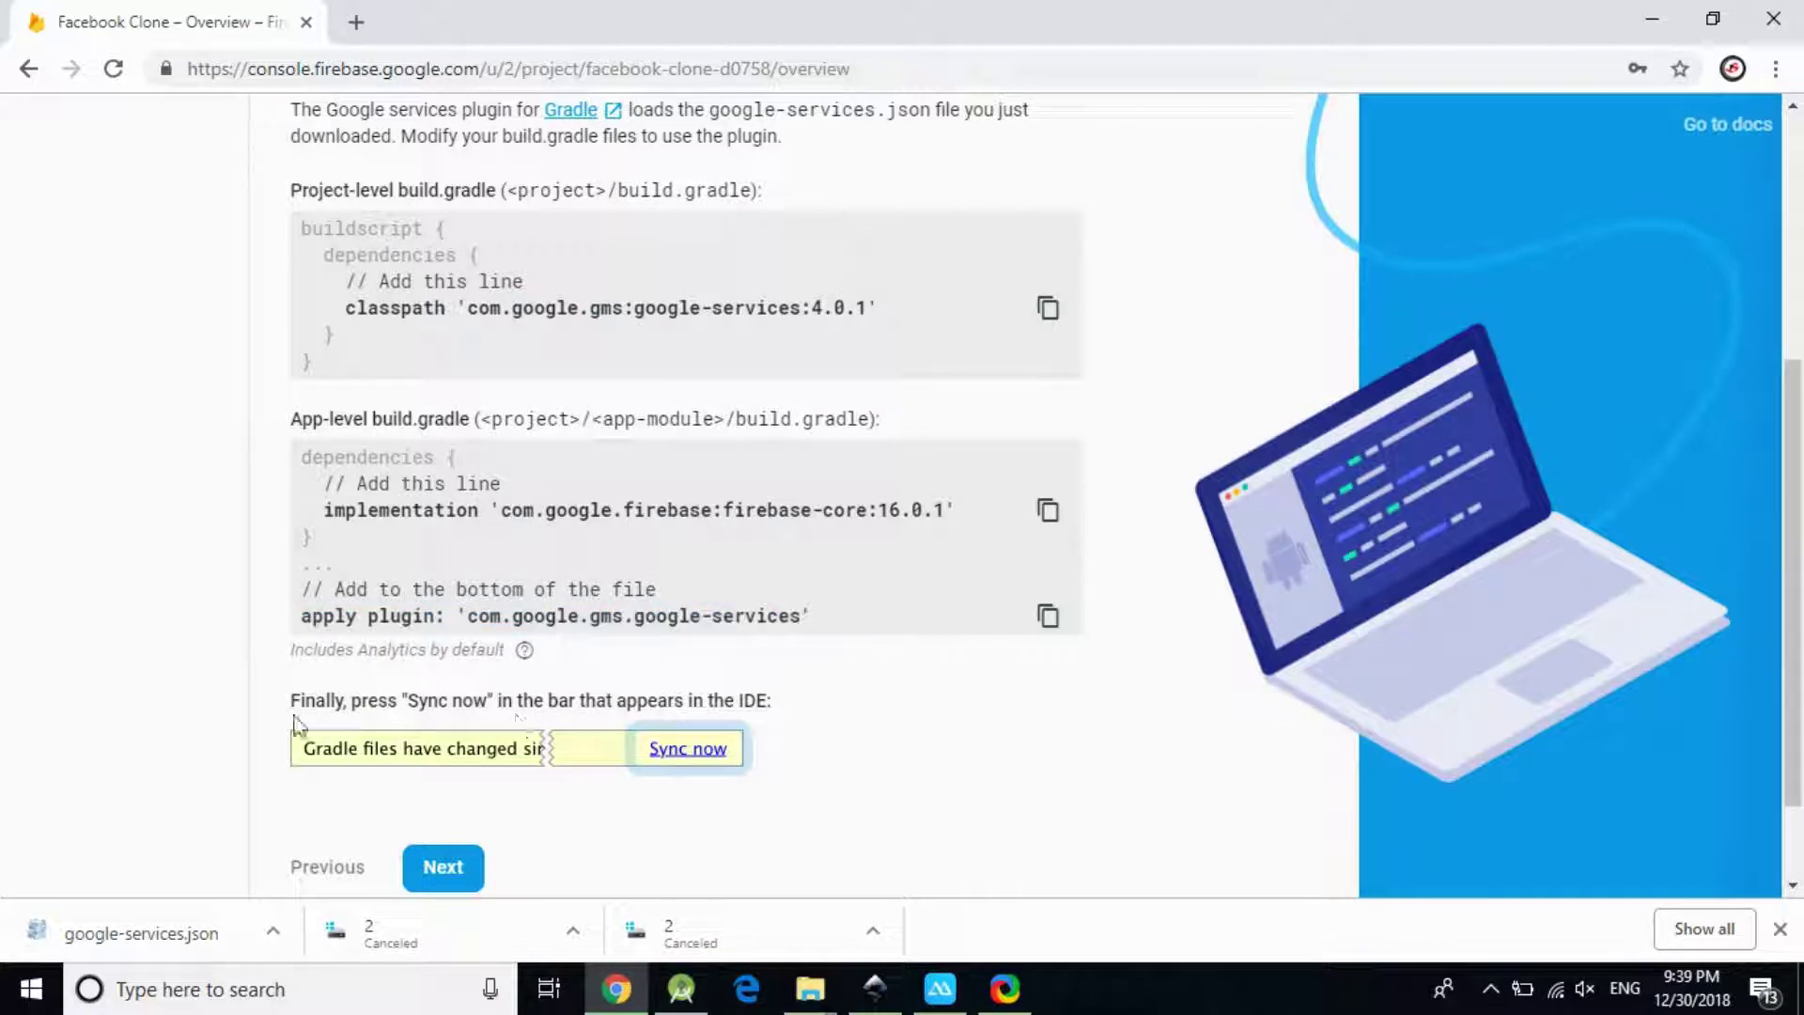
pyautogui.click(681, 988)
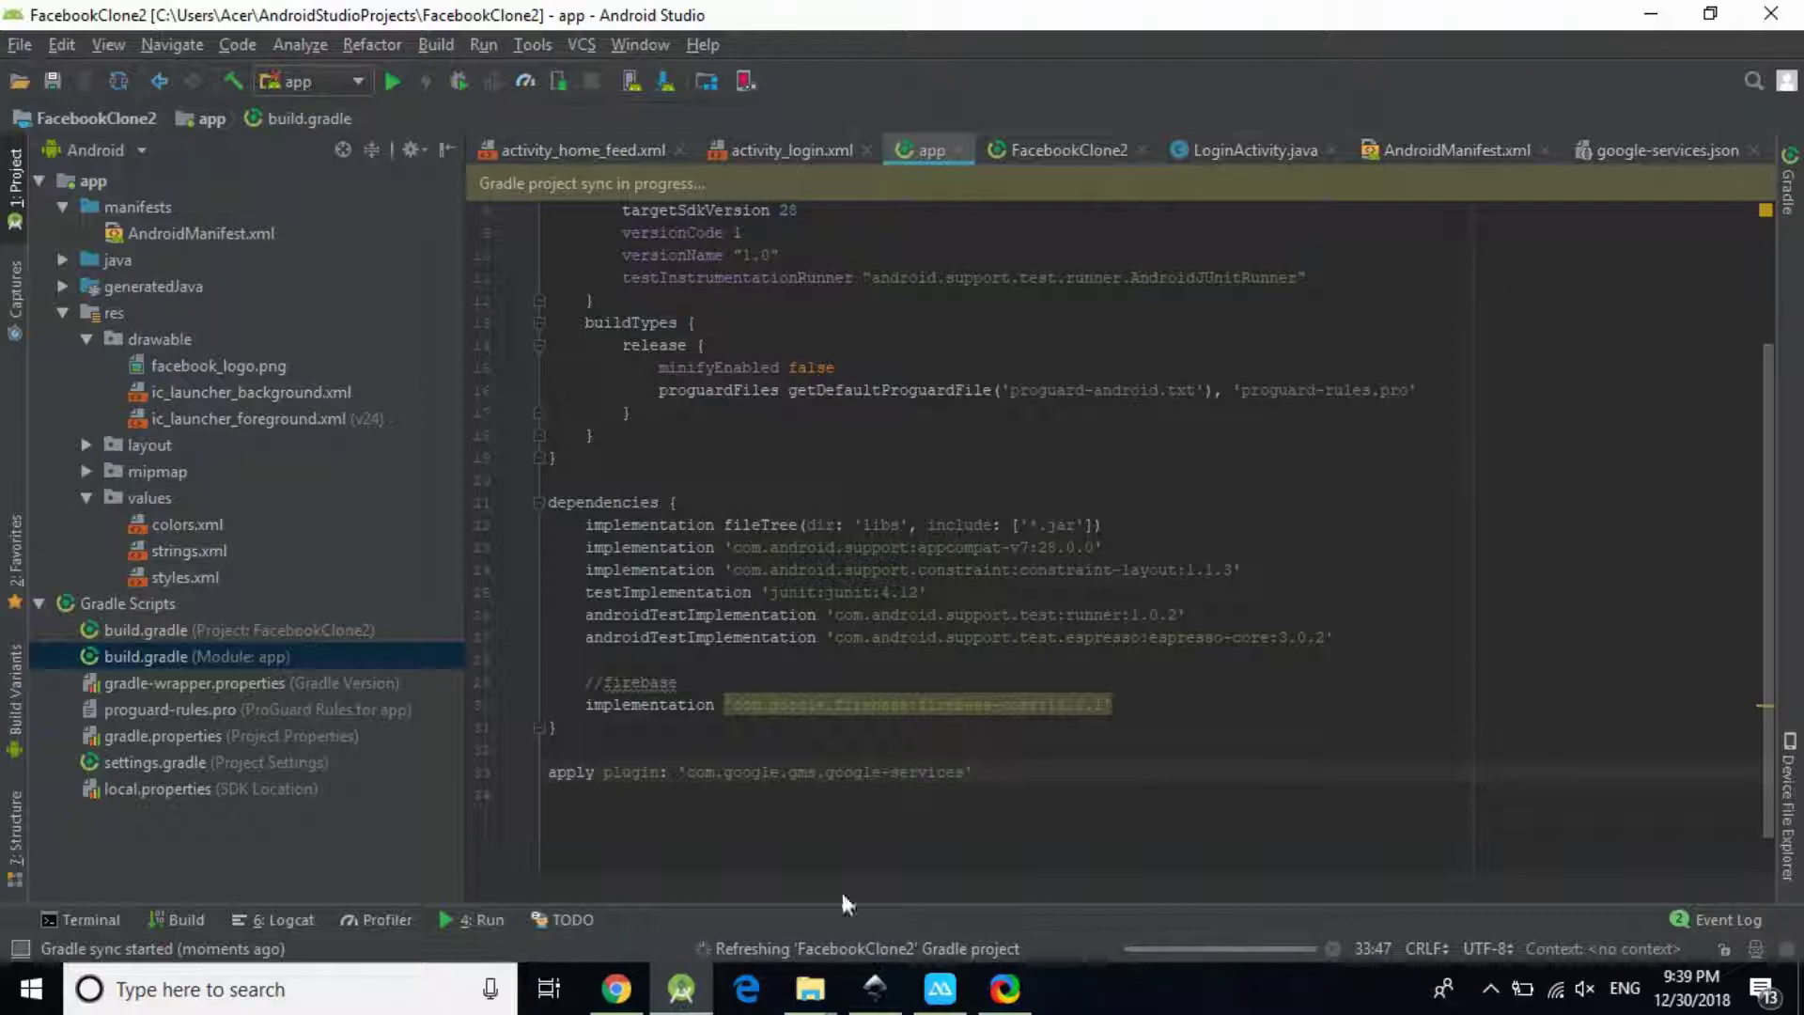
# Switch to Chrome and advance the Firebase setup to the step for running the app to verify installation
pyautogui.click(619, 997)
pyautogui.scroll(-1, 569, 798)
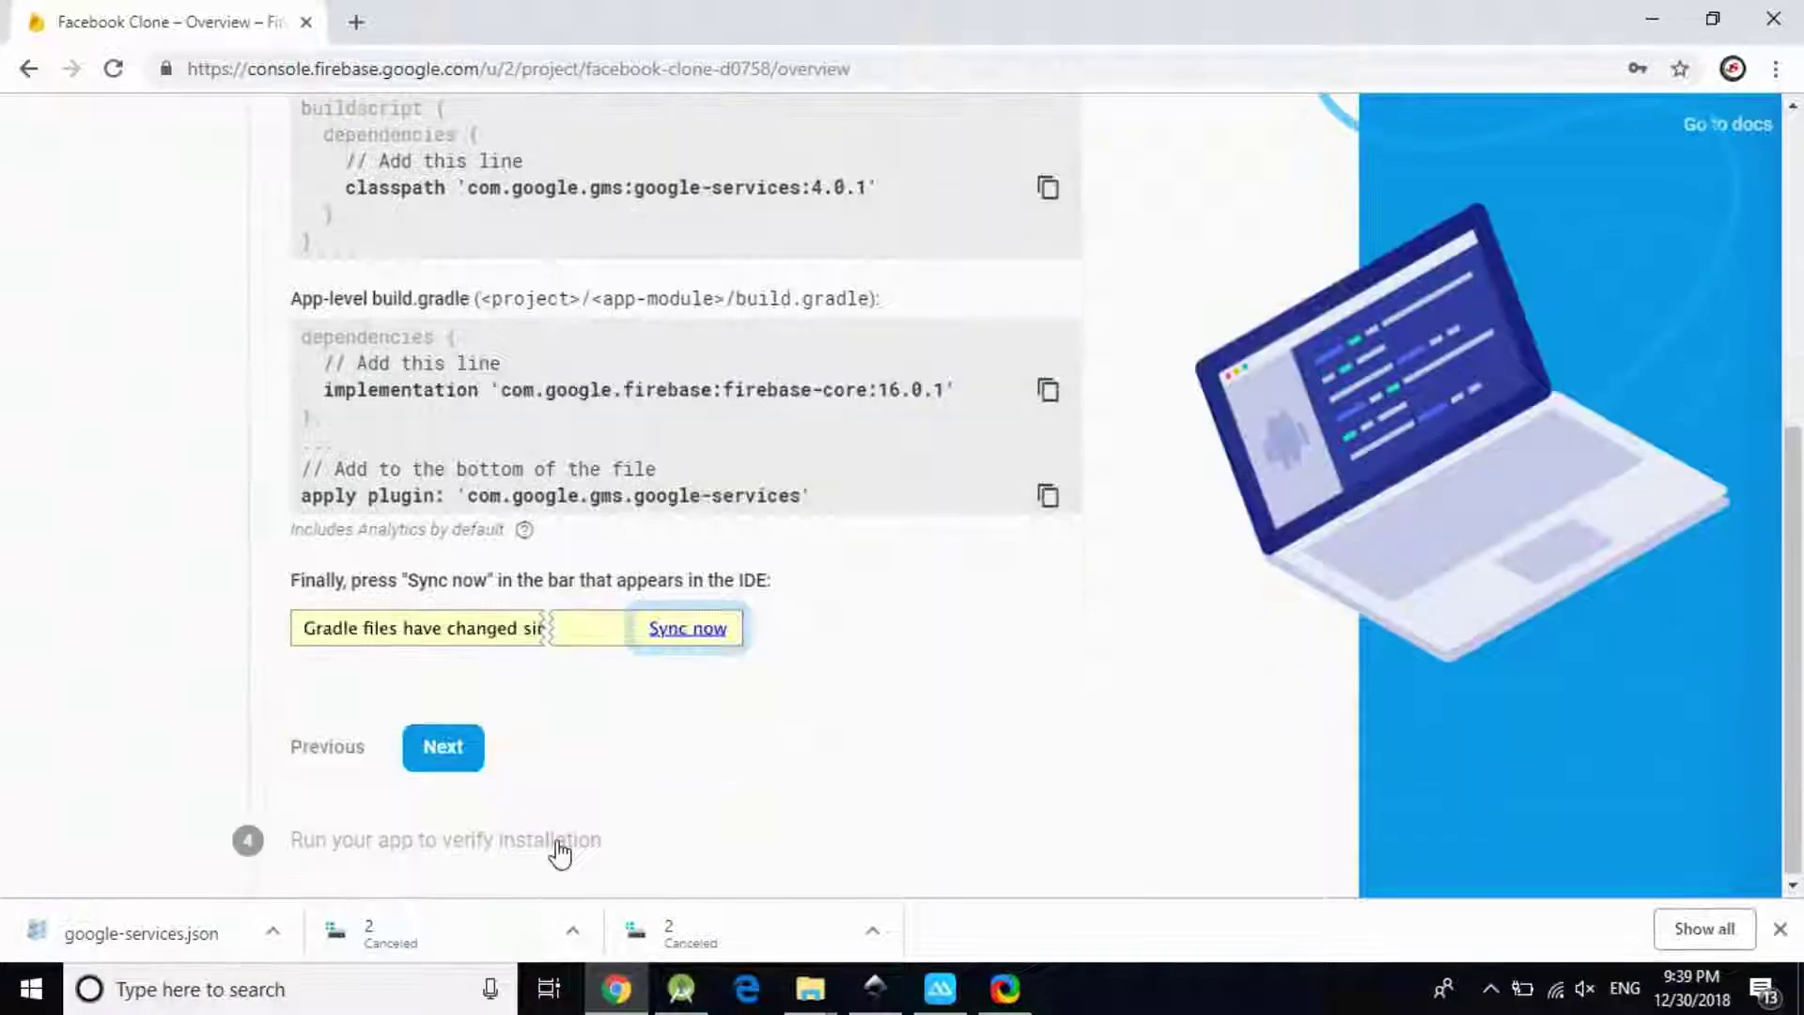
pyautogui.click(449, 763)
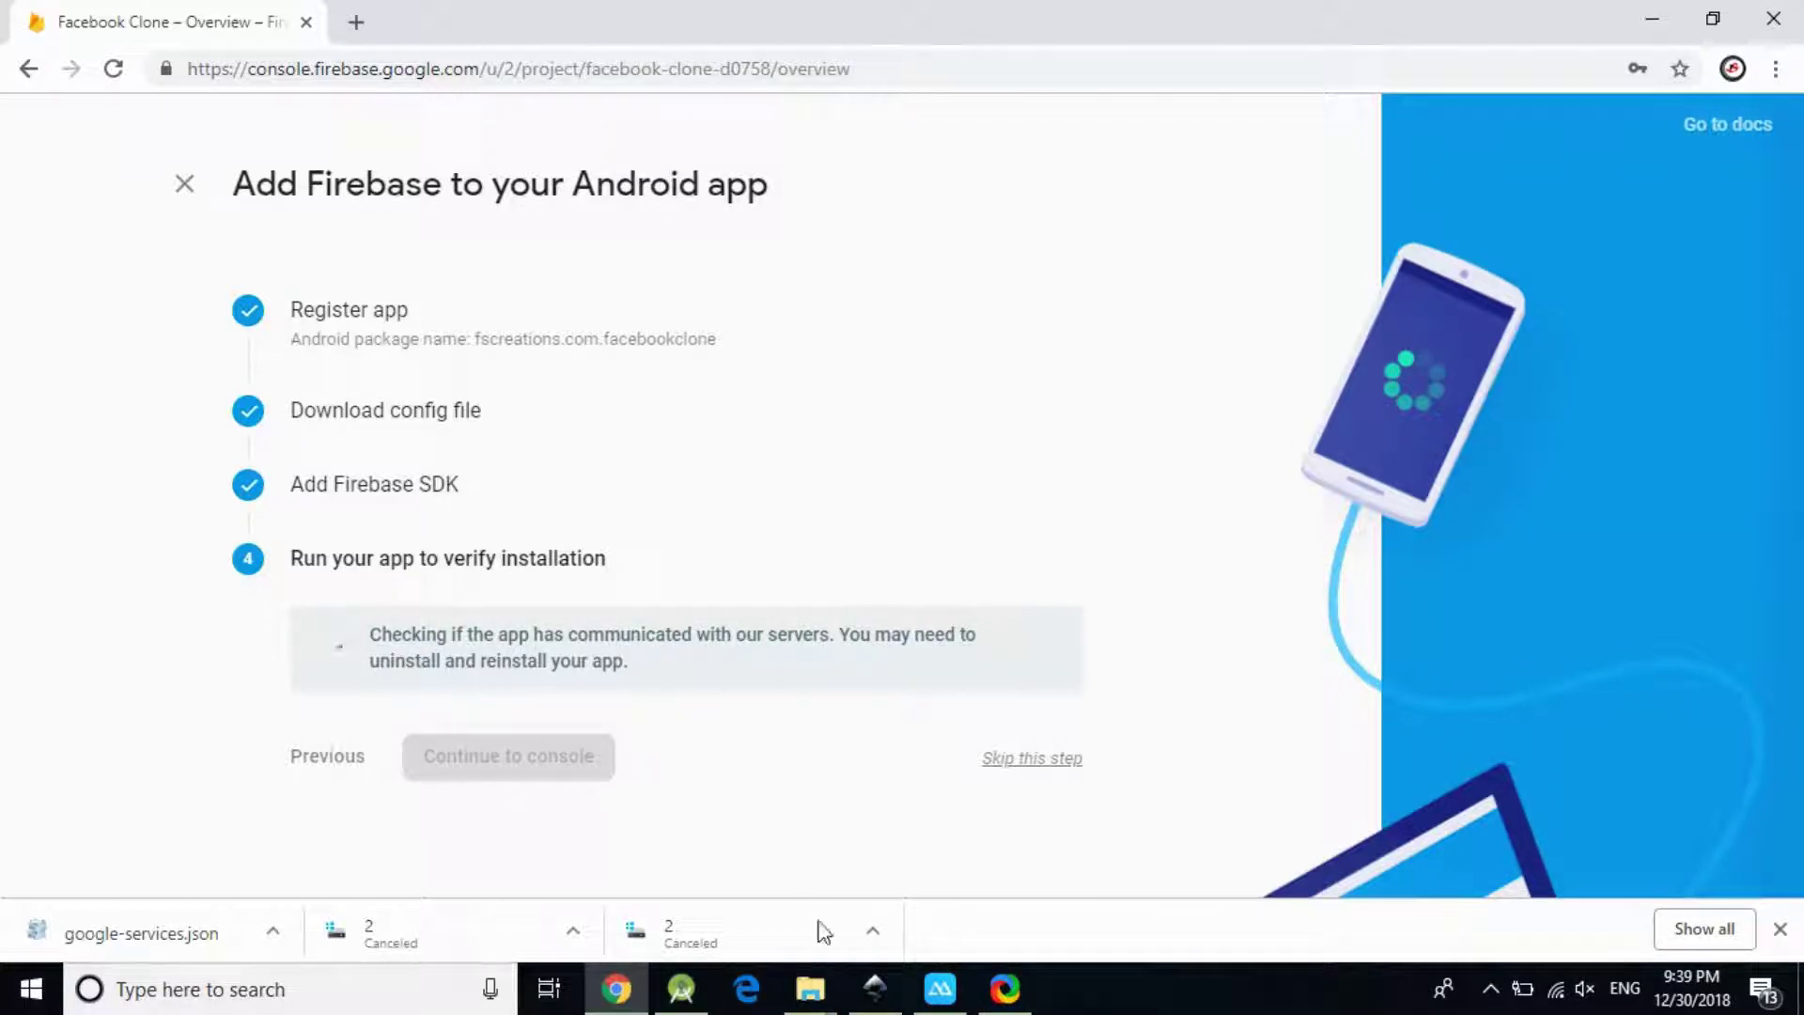
# Check the Firebase installation verification in Chrome, the Gradle sync in Android Studio and the version hint on the firebase-core dependency
pyautogui.click(682, 990)
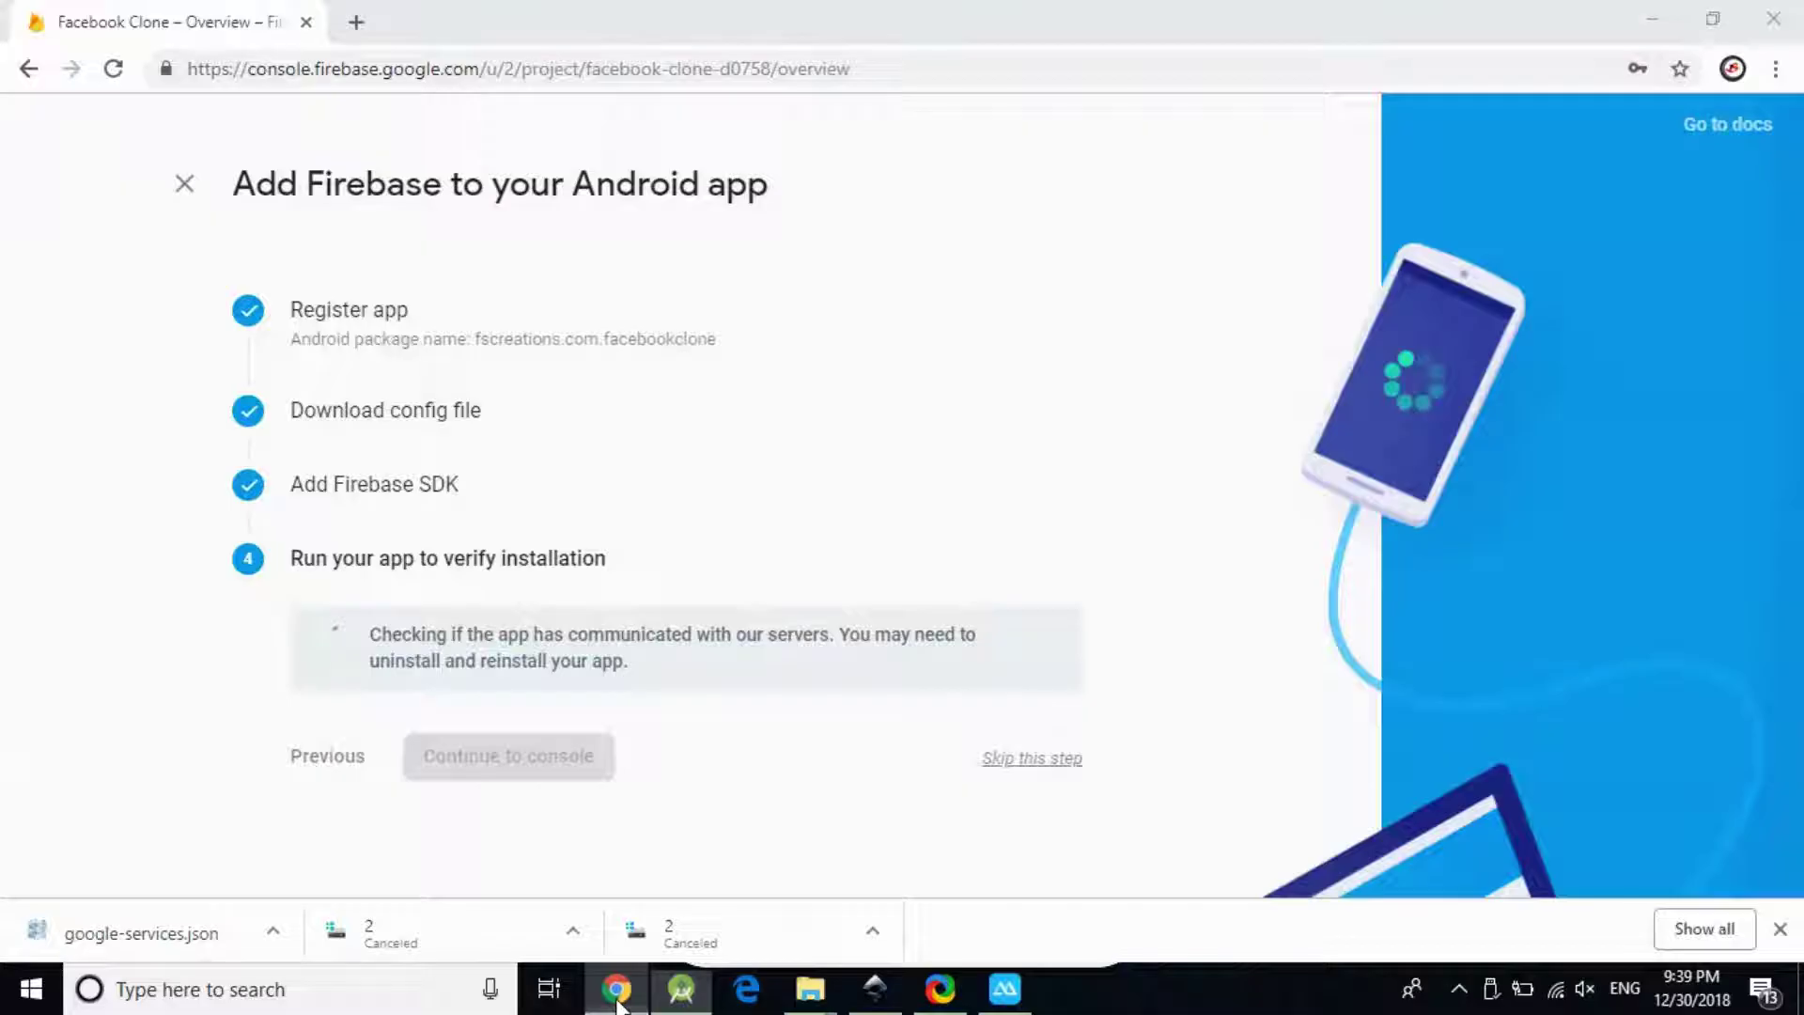
pyautogui.click(615, 986)
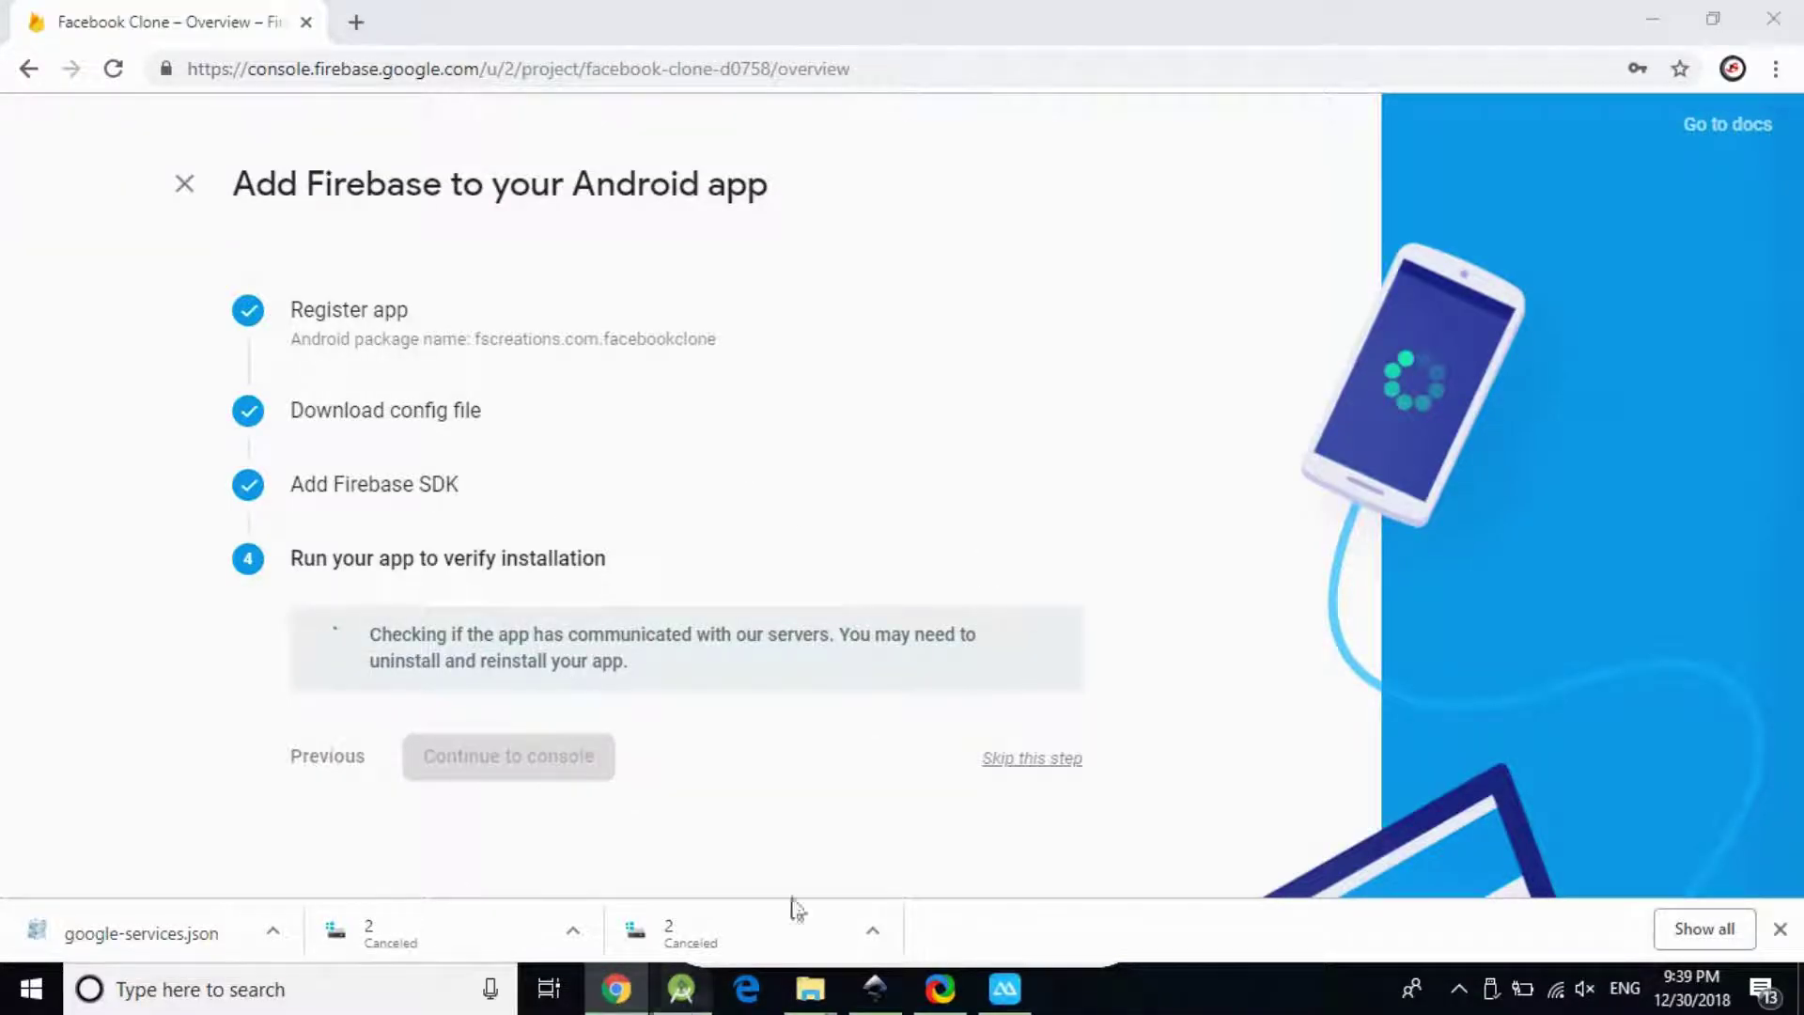
pyautogui.hotkey('alt', 'Tab')
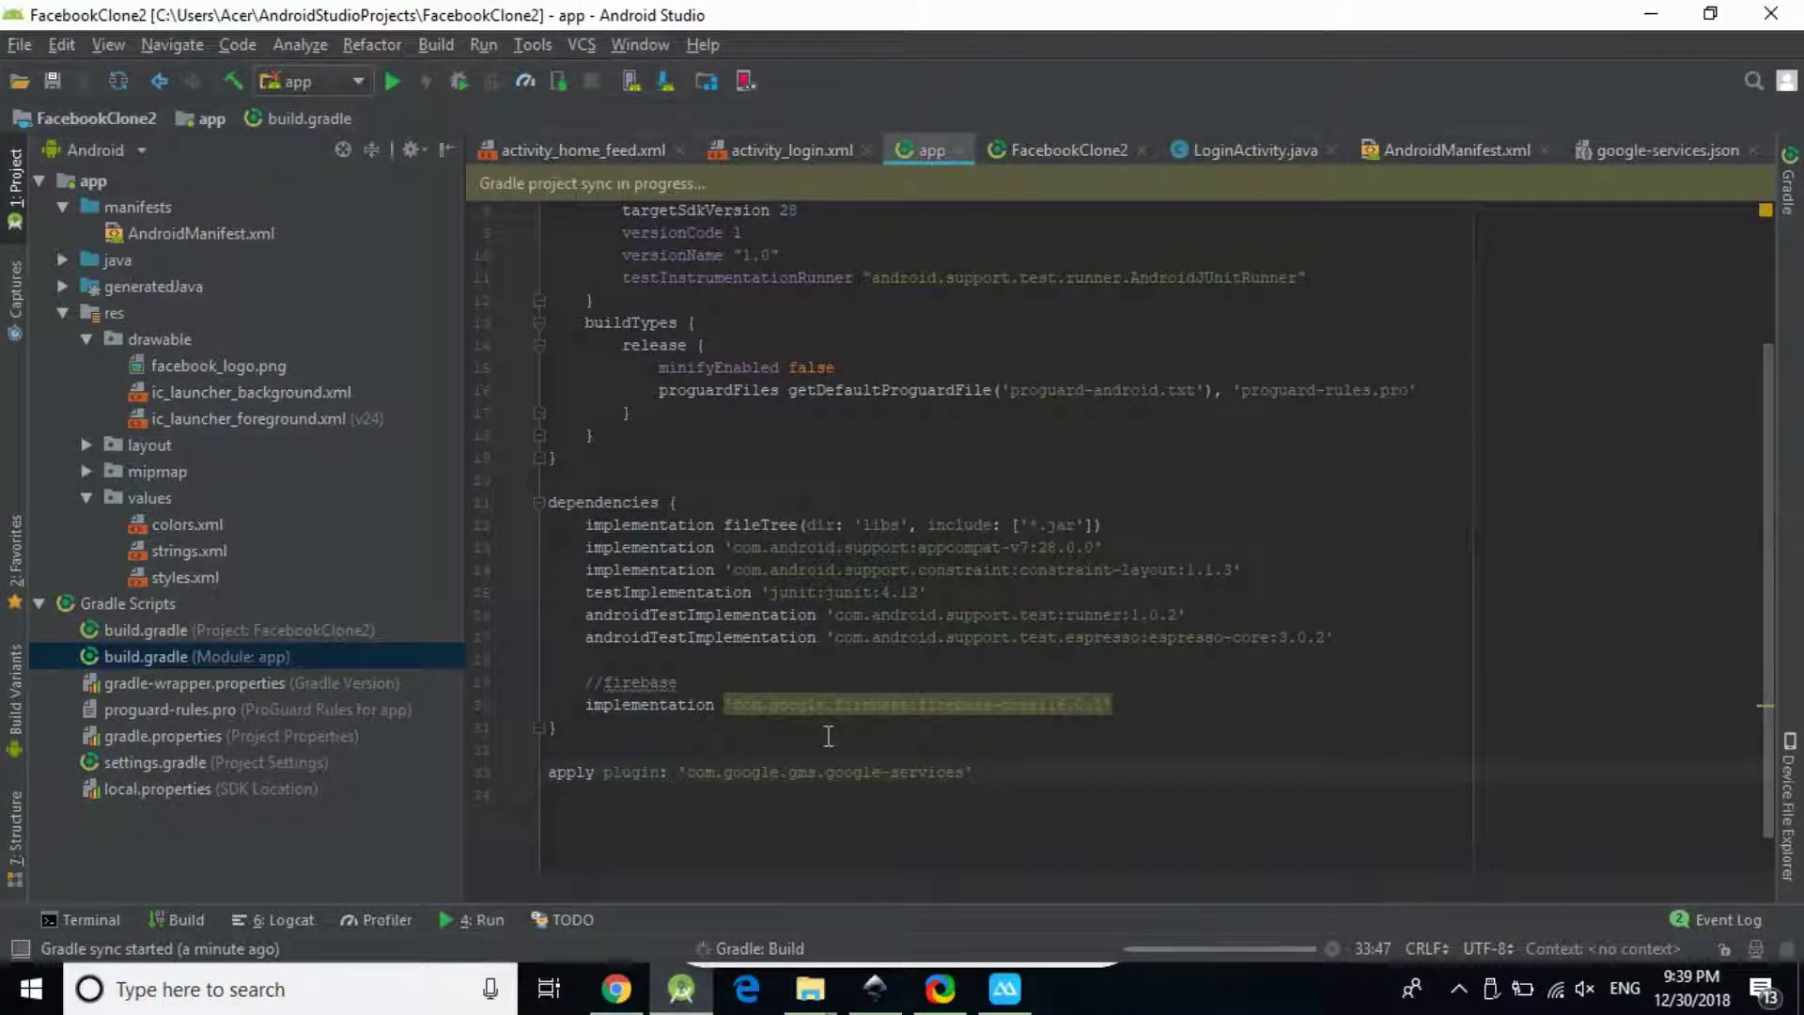
pyautogui.moveTo(1116, 705)
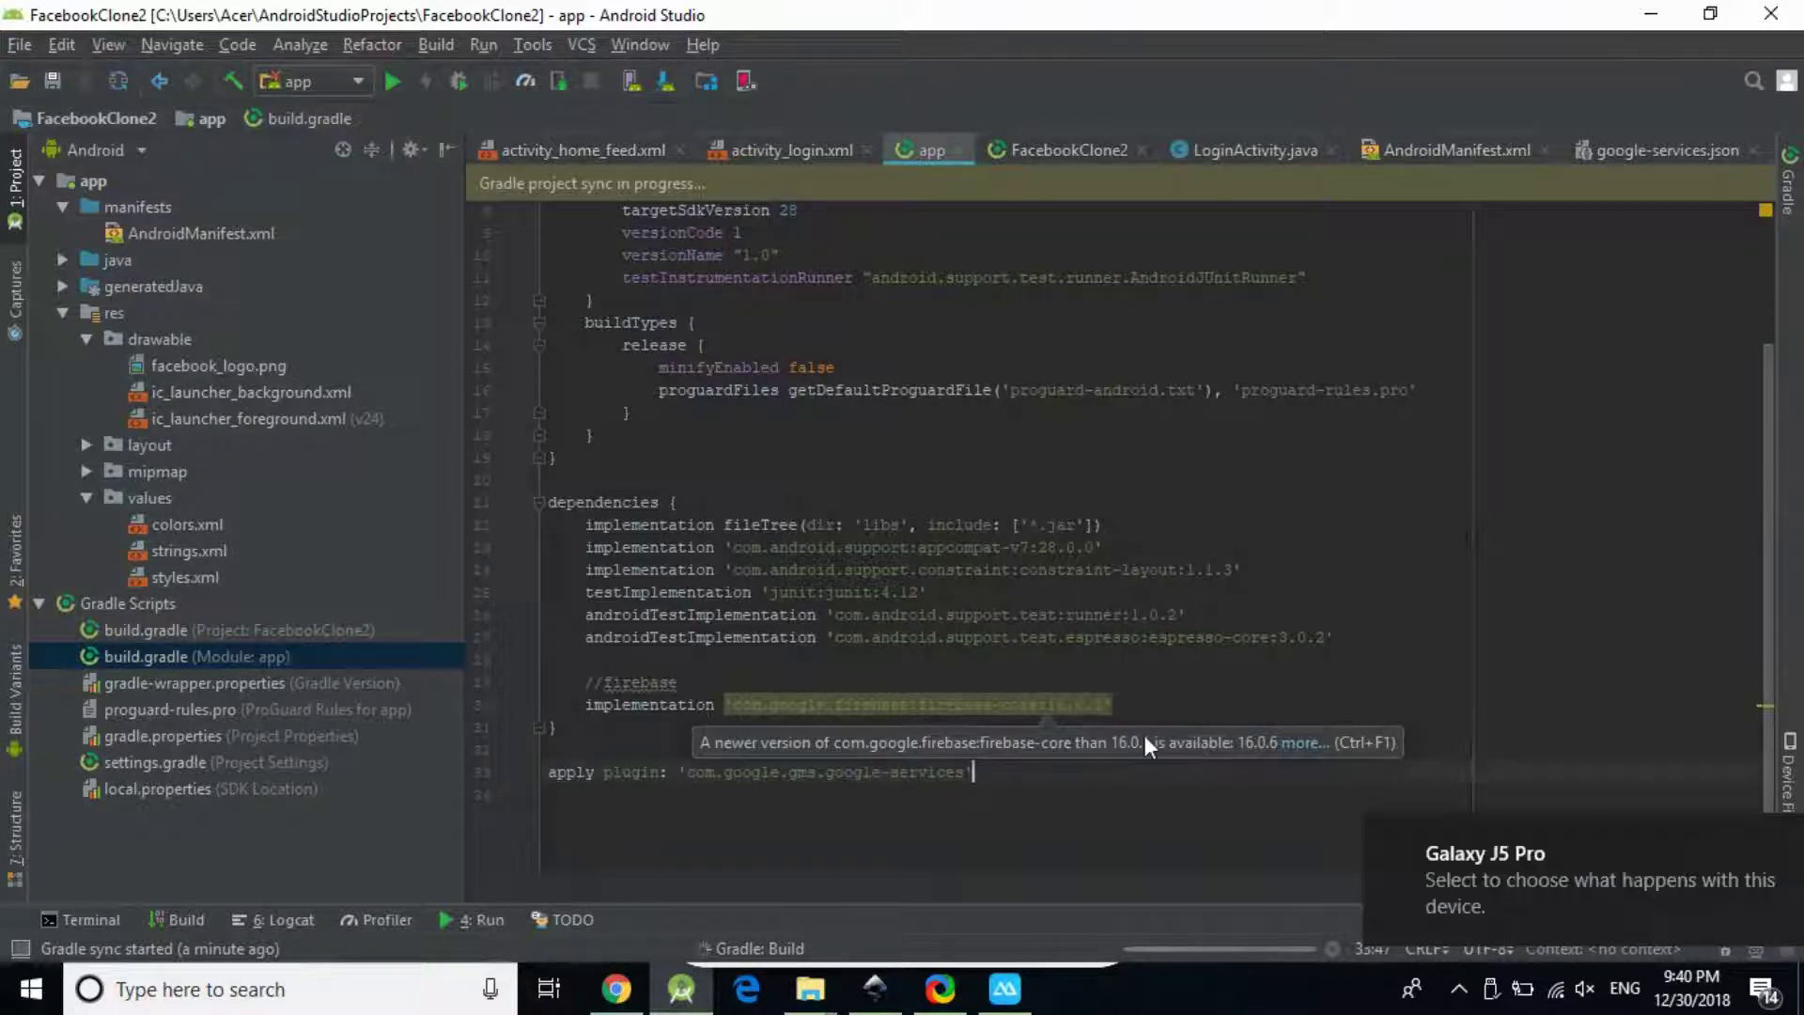
pyautogui.click(1105, 764)
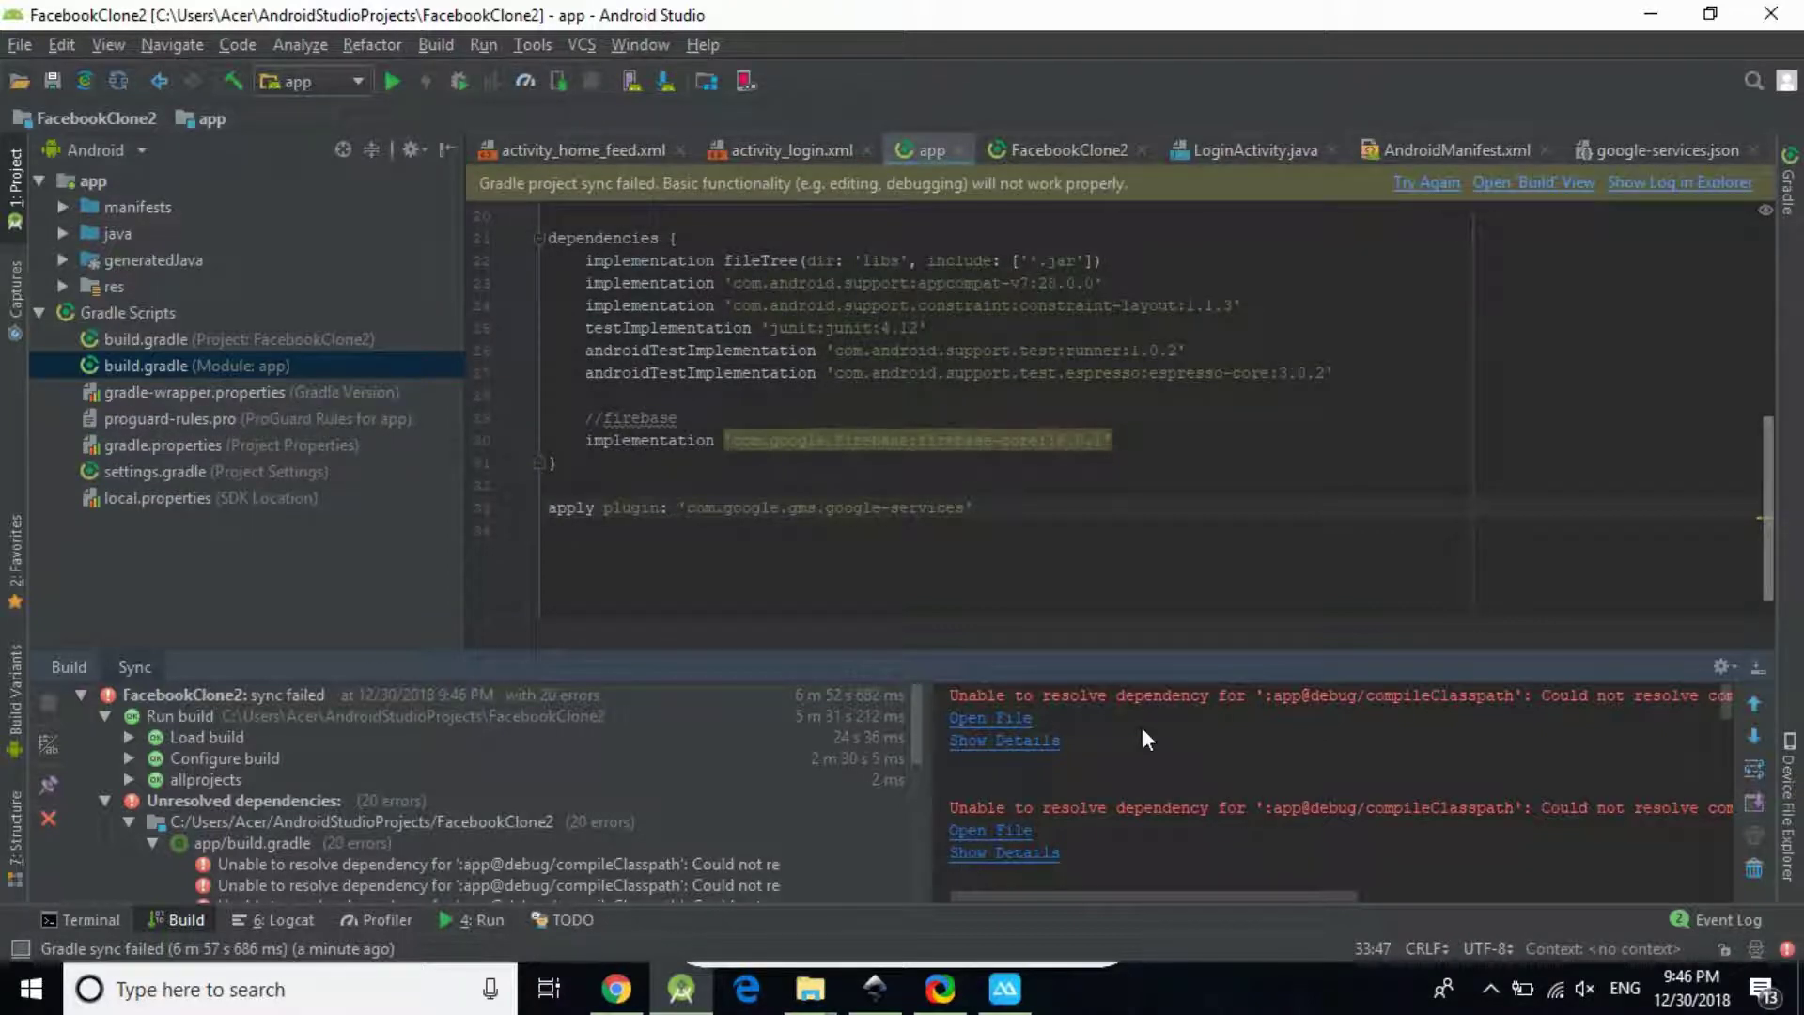
# Review the unresolved dependency errors of the failed Gradle sync and enlarge the editor to examine the app-level build.gradle
pyautogui.scroll(-3, 544, 837)
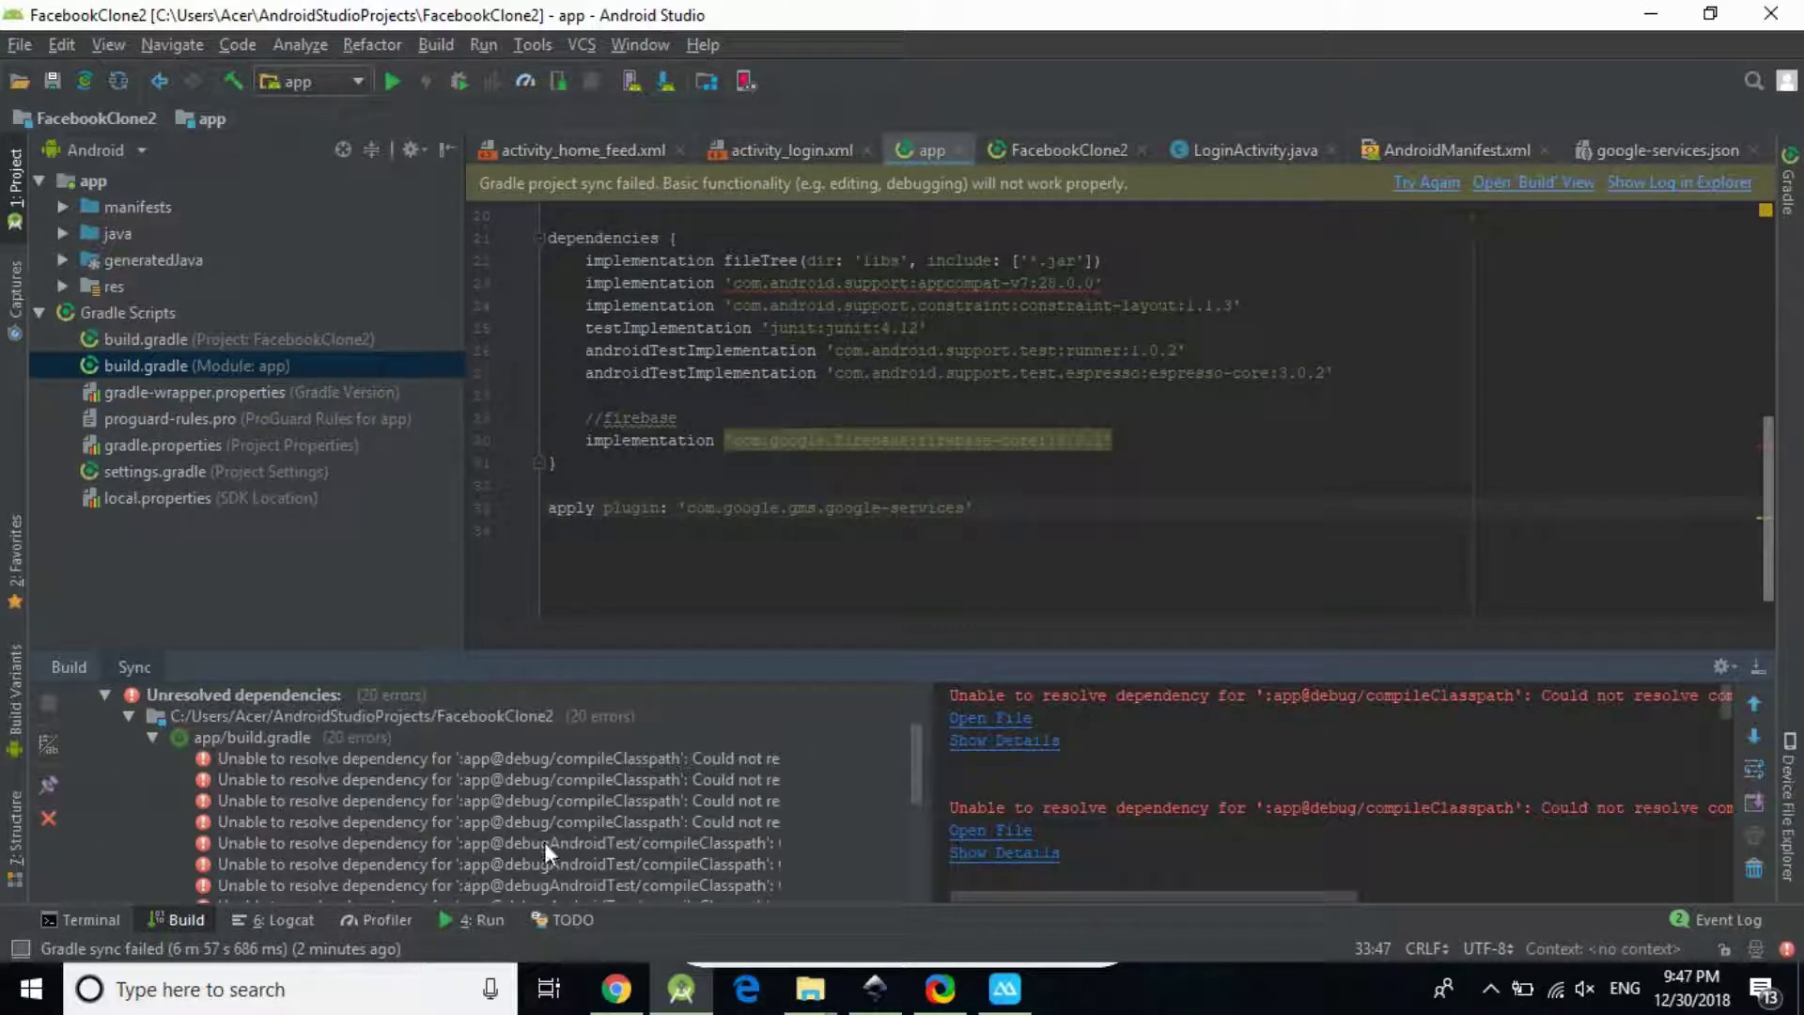
pyautogui.scroll(-3, 554, 823)
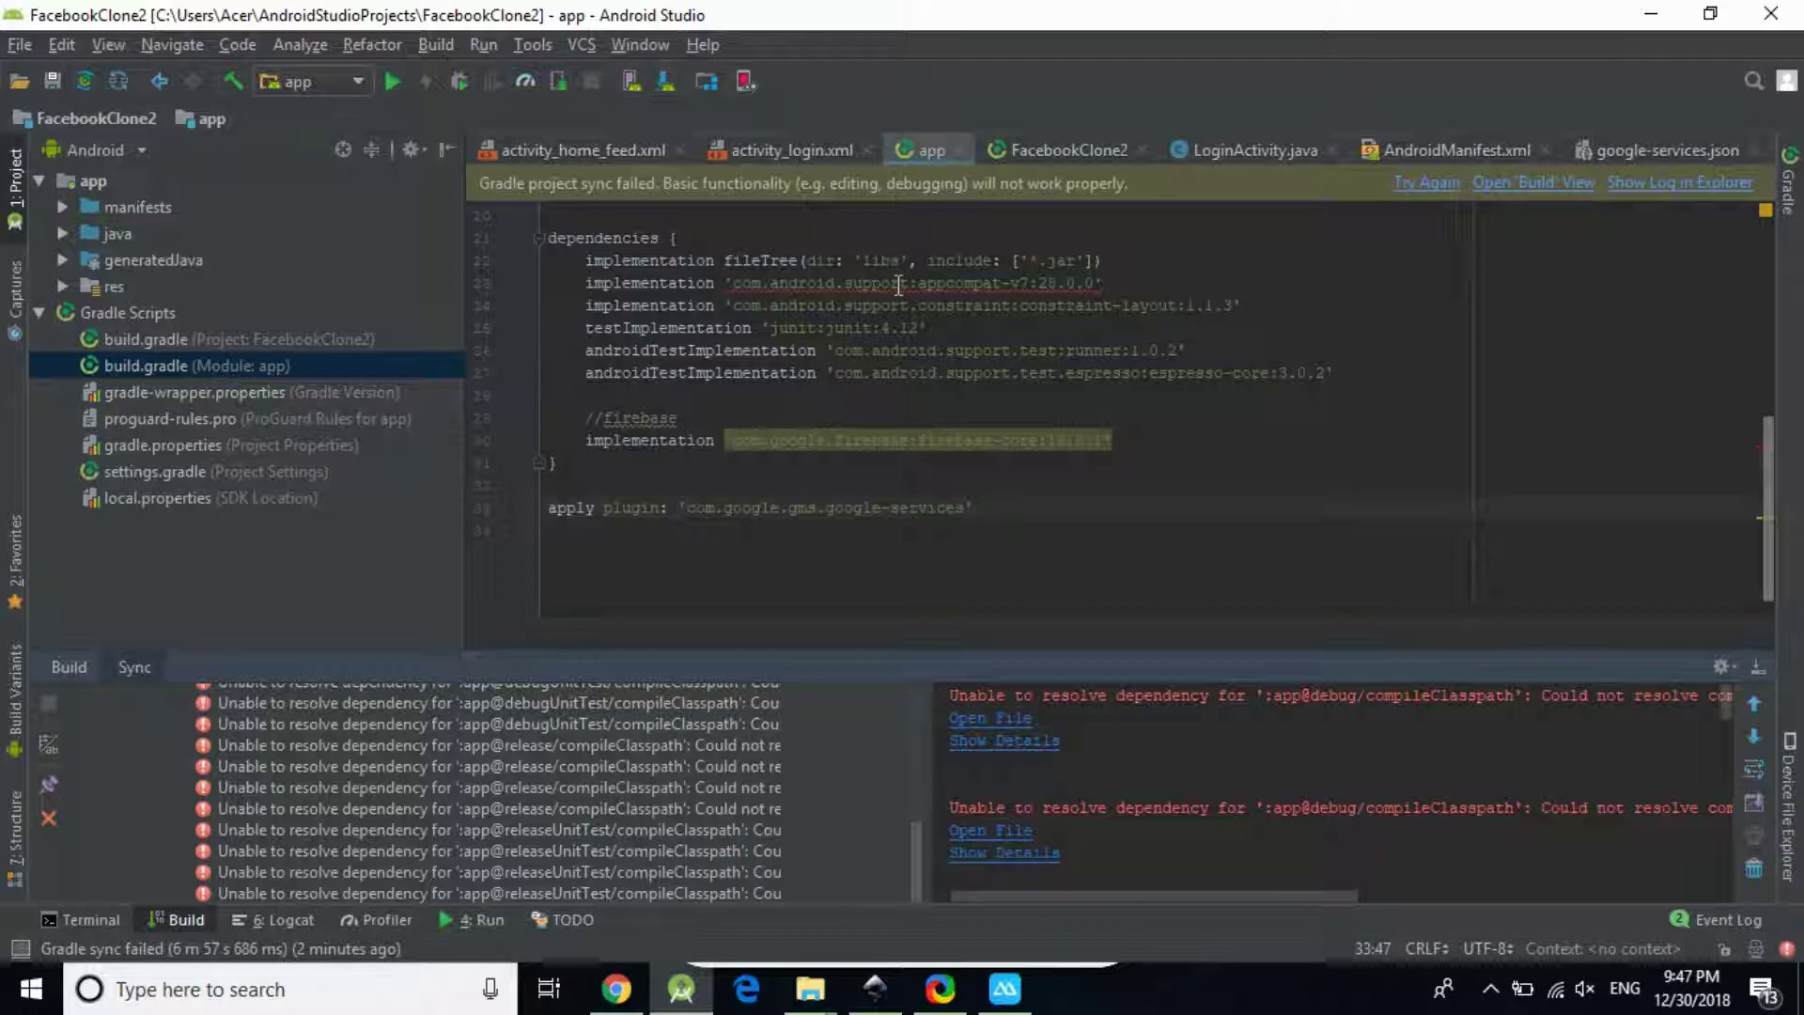
pyautogui.moveTo(1069, 283)
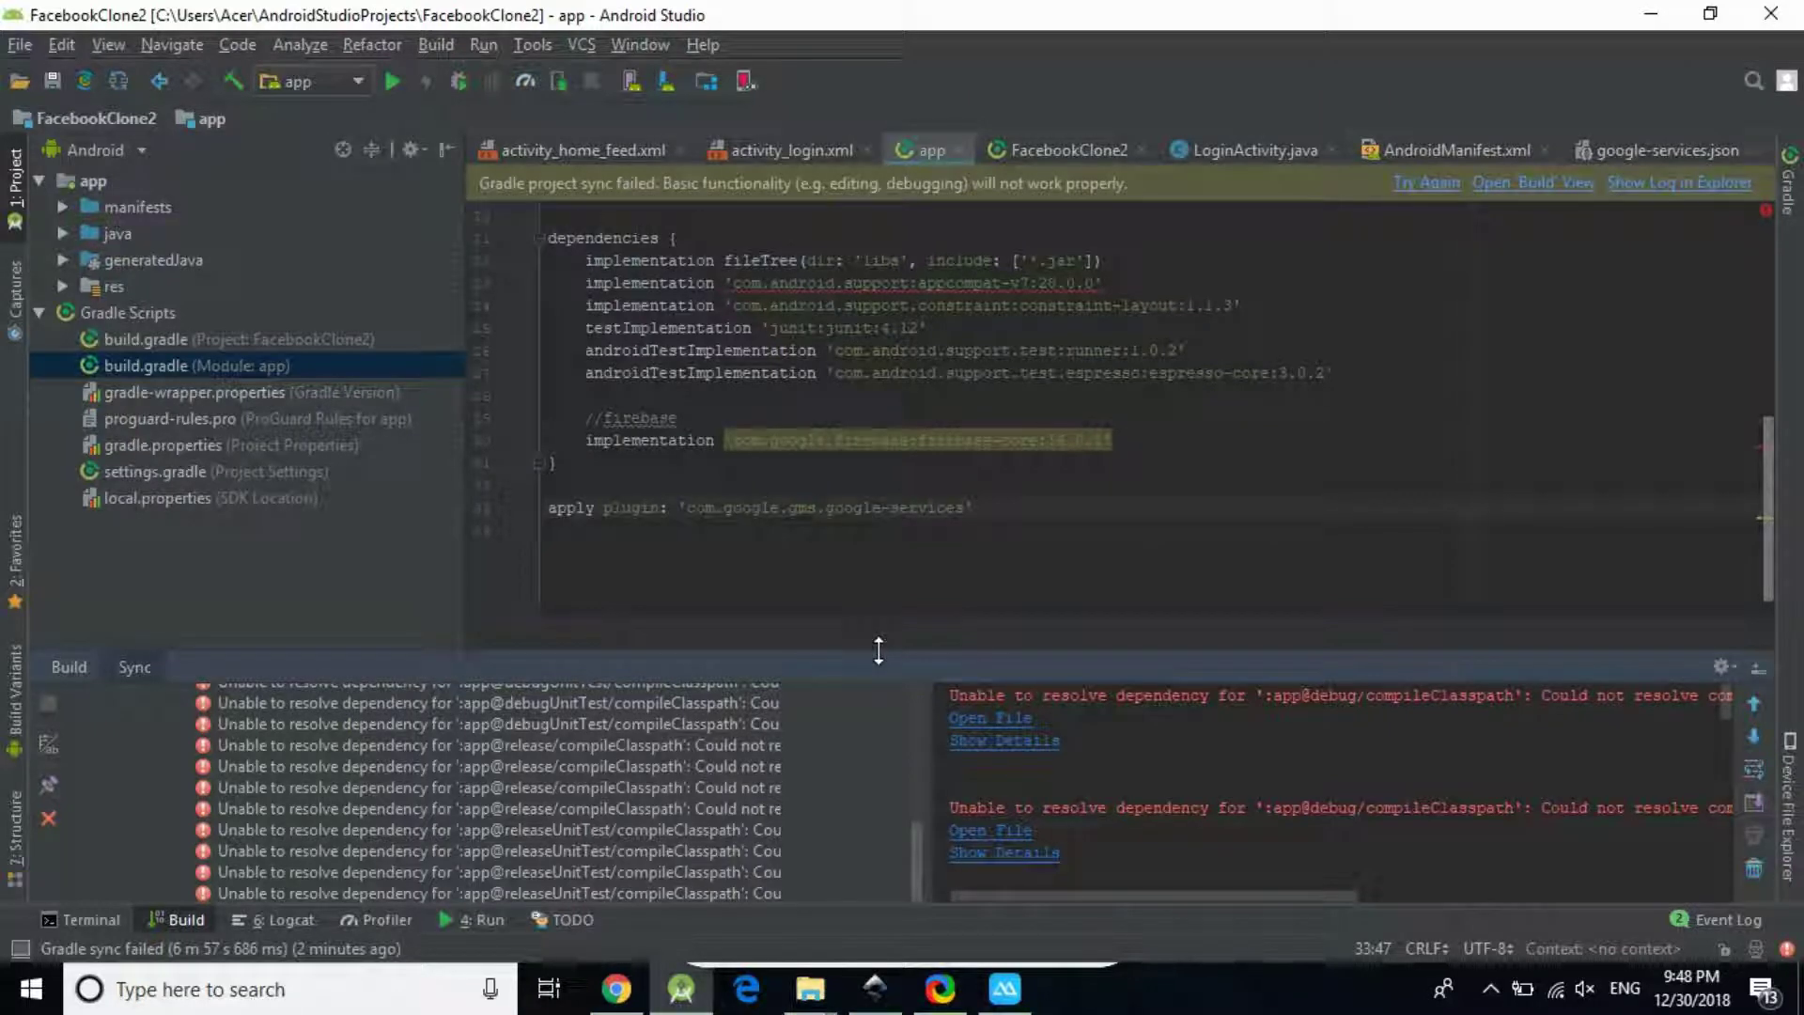
pyautogui.moveTo(879, 648); pyautogui.dragTo(825, 876)
pyautogui.scroll(3, 944, 538)
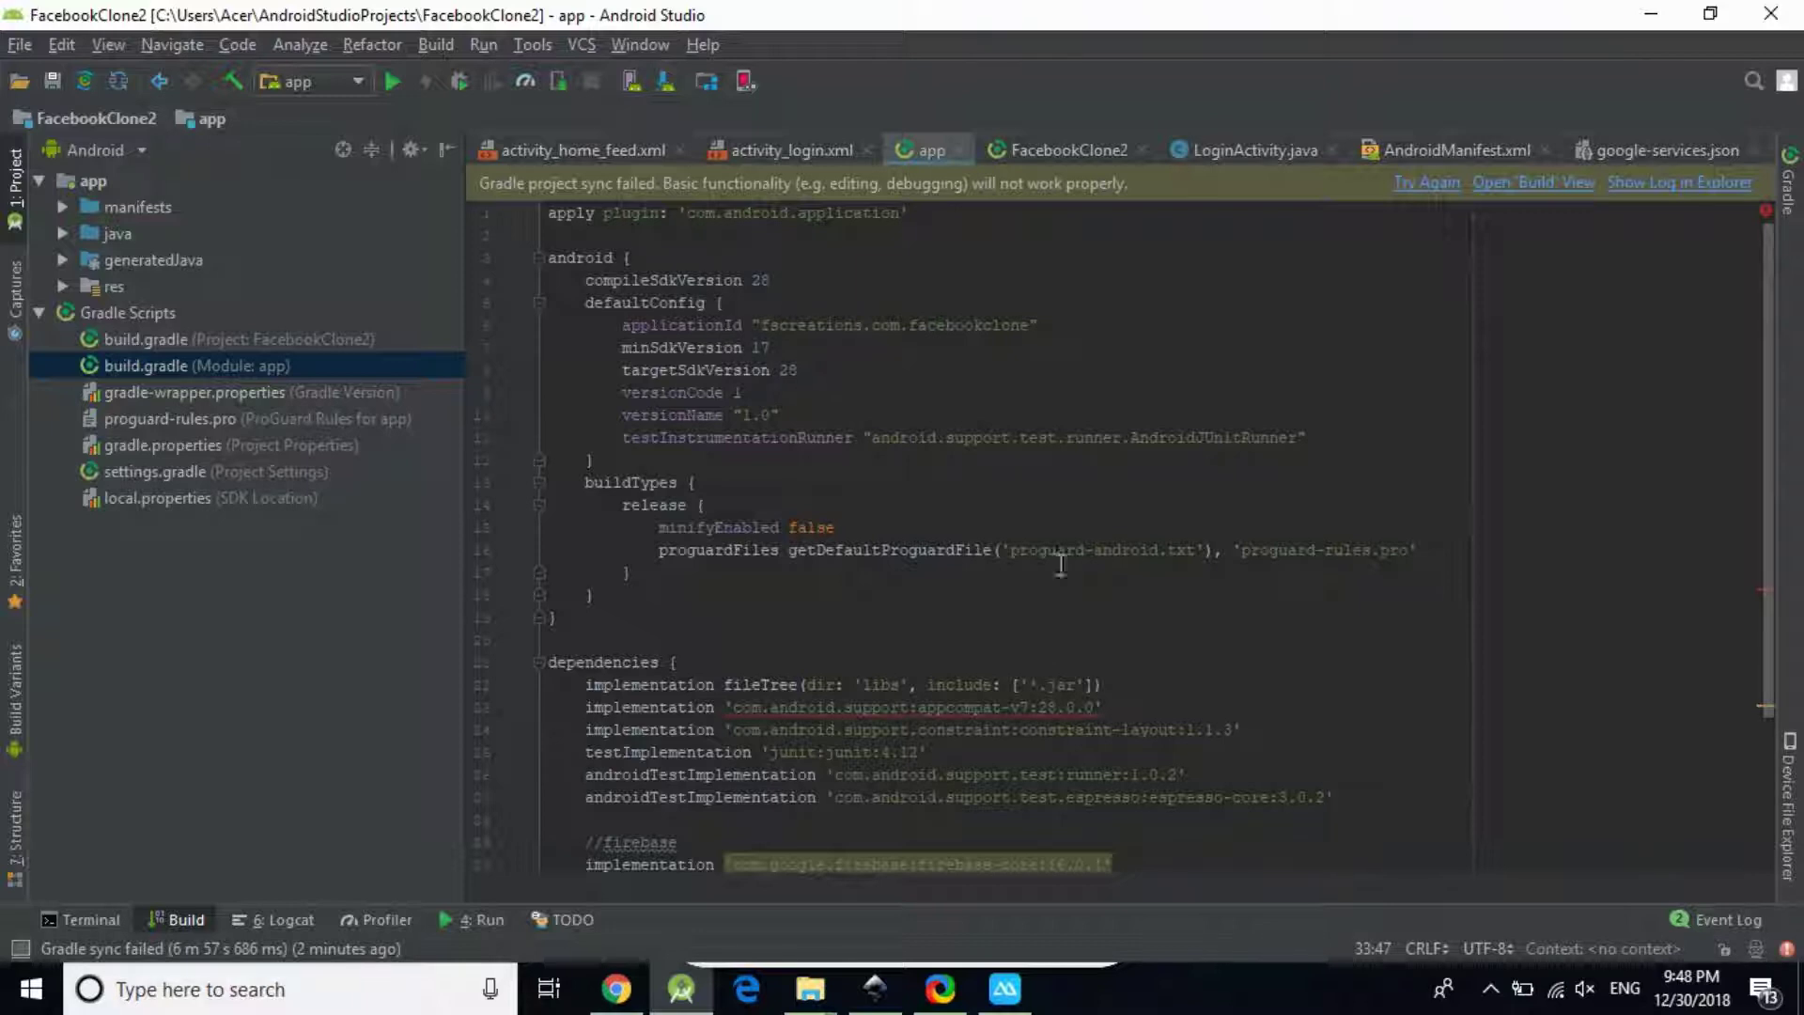
pyautogui.scroll(-3, 1080, 742)
# Copy com.android.support:support-media-compat:26.1.0 from the appcompat-v7 version warning and paste it on a new line below that dependency
pyautogui.moveTo(1059, 498)
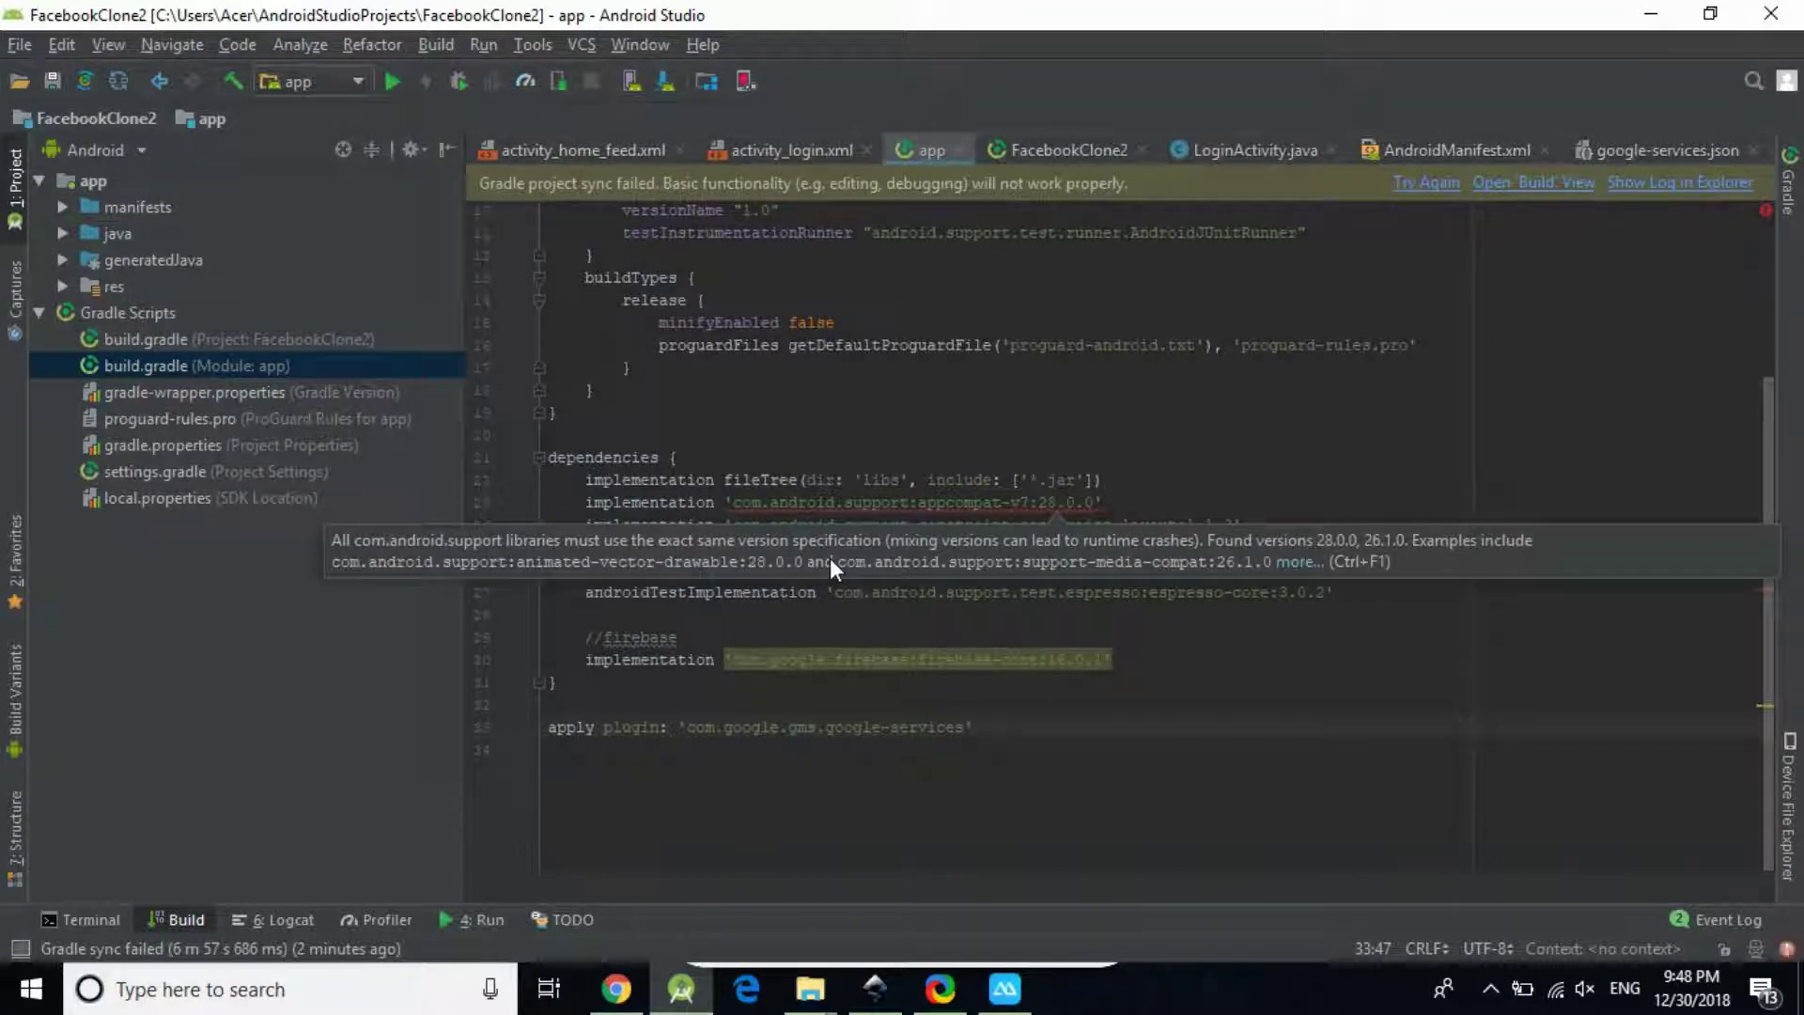
pyautogui.moveTo(837, 556); pyautogui.dragTo(1270, 560)
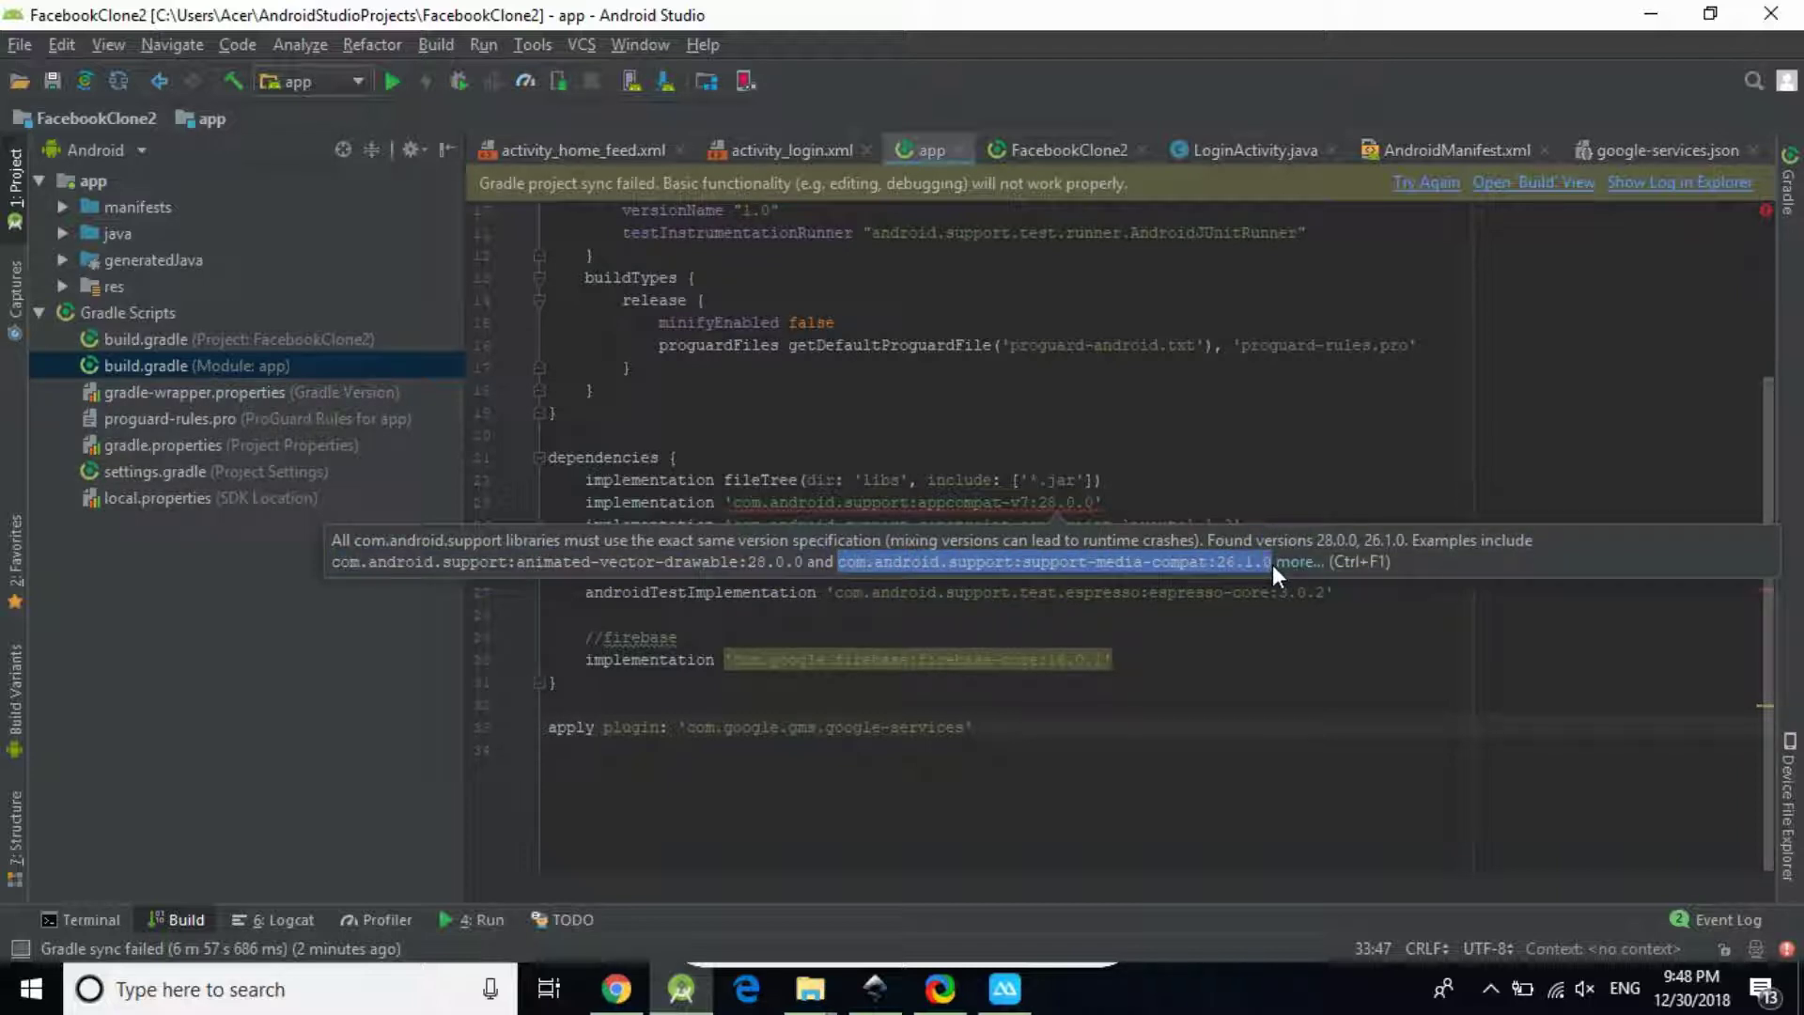
pyautogui.click(1118, 499)
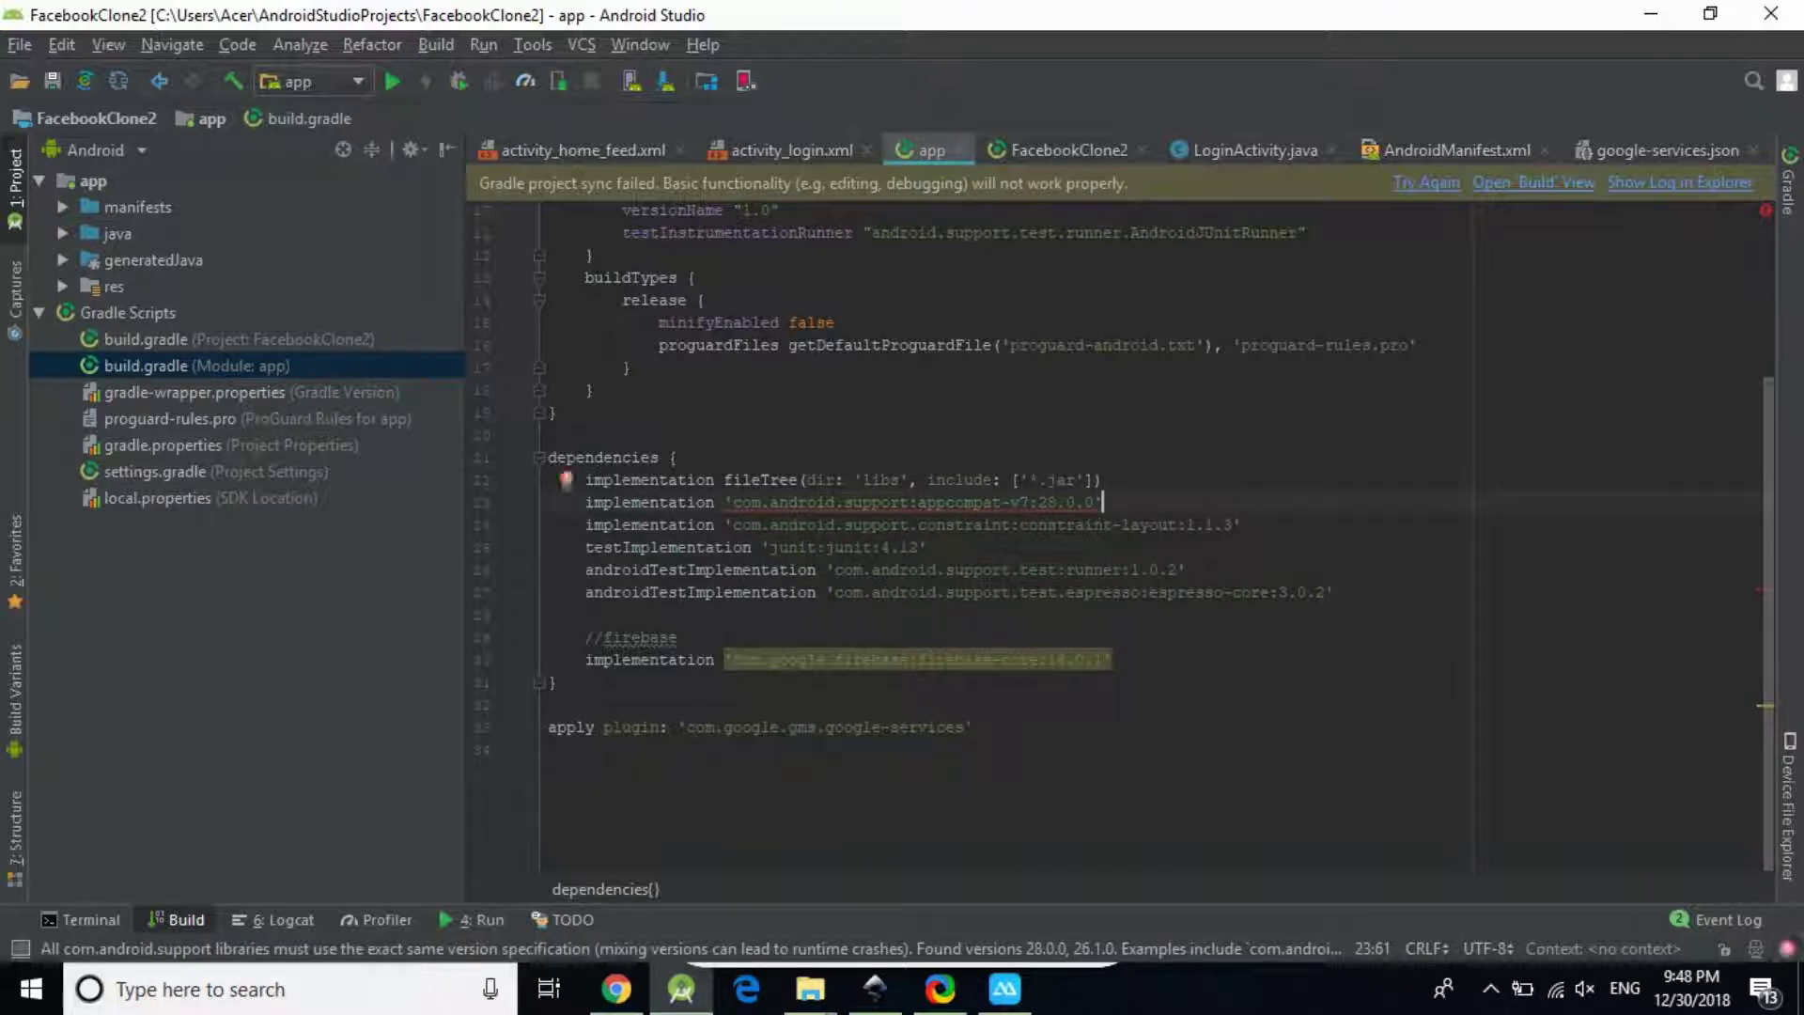
pyautogui.press('Return')
pyautogui.hotkey('ctrl', 'v')
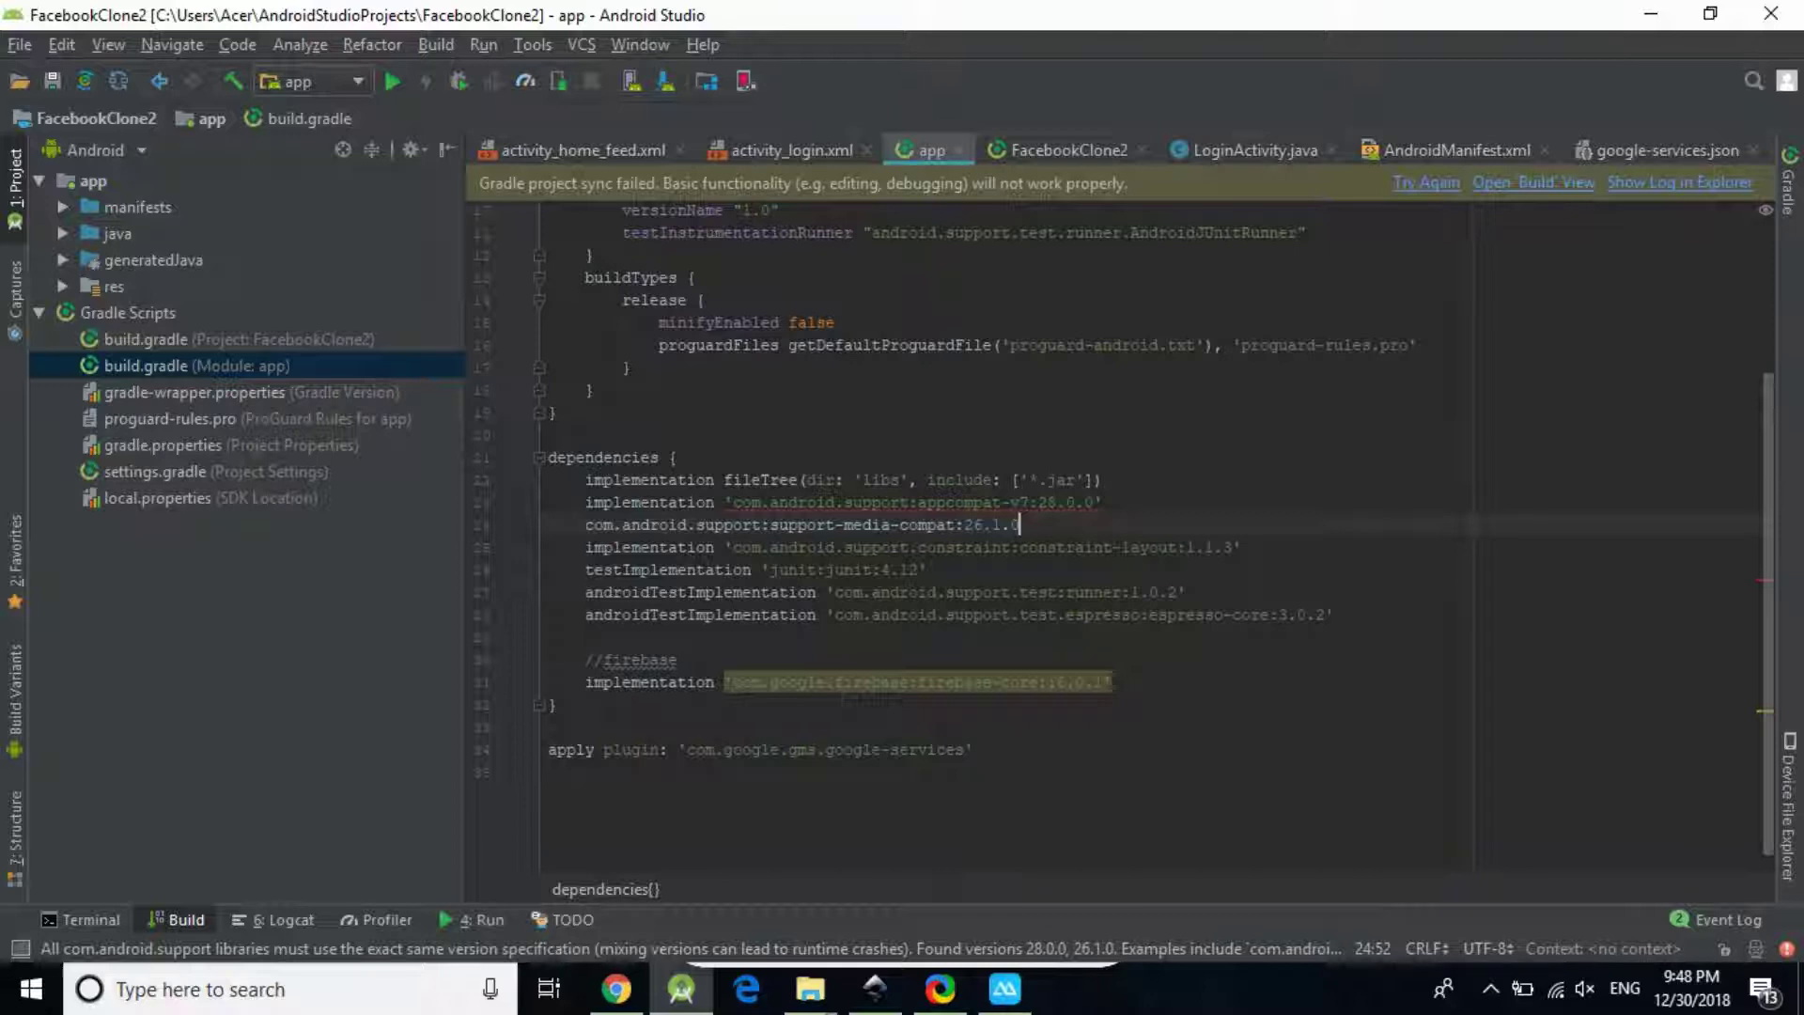
pyautogui.press('Up')
pyautogui.press('Up')
pyautogui.press('Up')
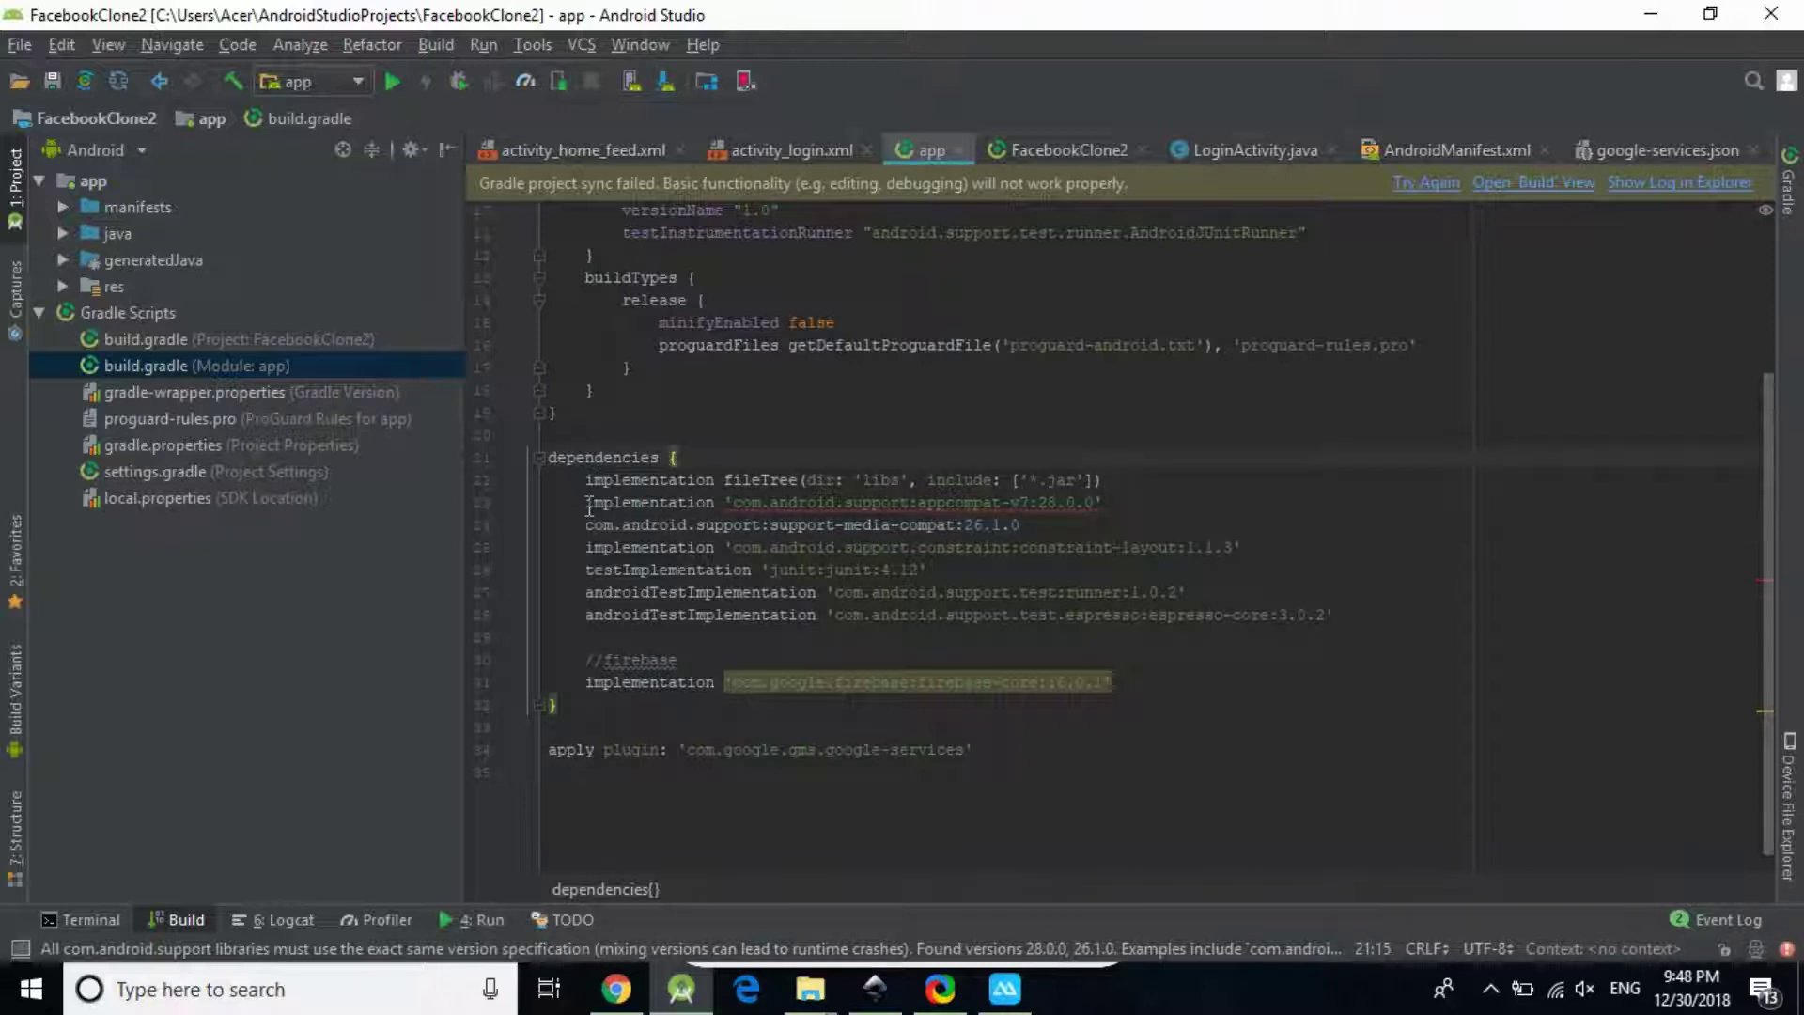
# Prefix the pasted support-media-compat line with the implementation keyword and enclose the library name in single quotes
pyautogui.moveTo(586, 505); pyautogui.dragTo(717, 497)
pyautogui.hotkey('ctrl', 'c')
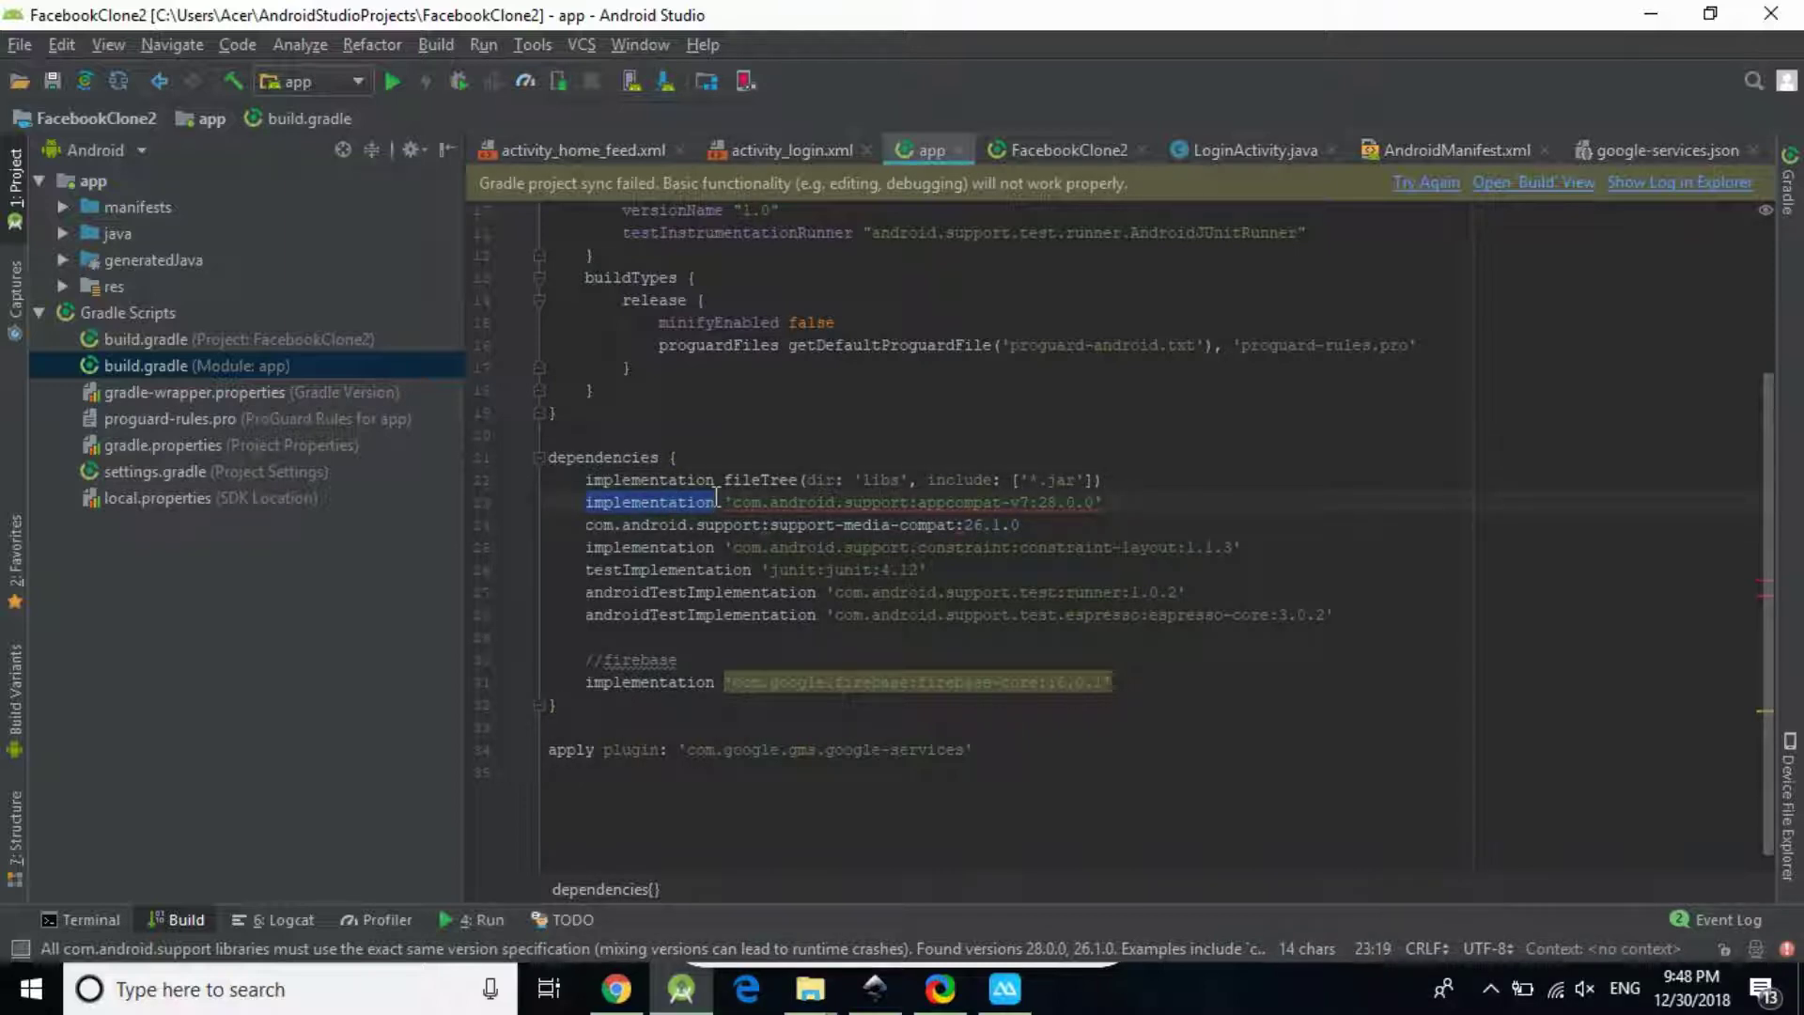
pyautogui.click(587, 548)
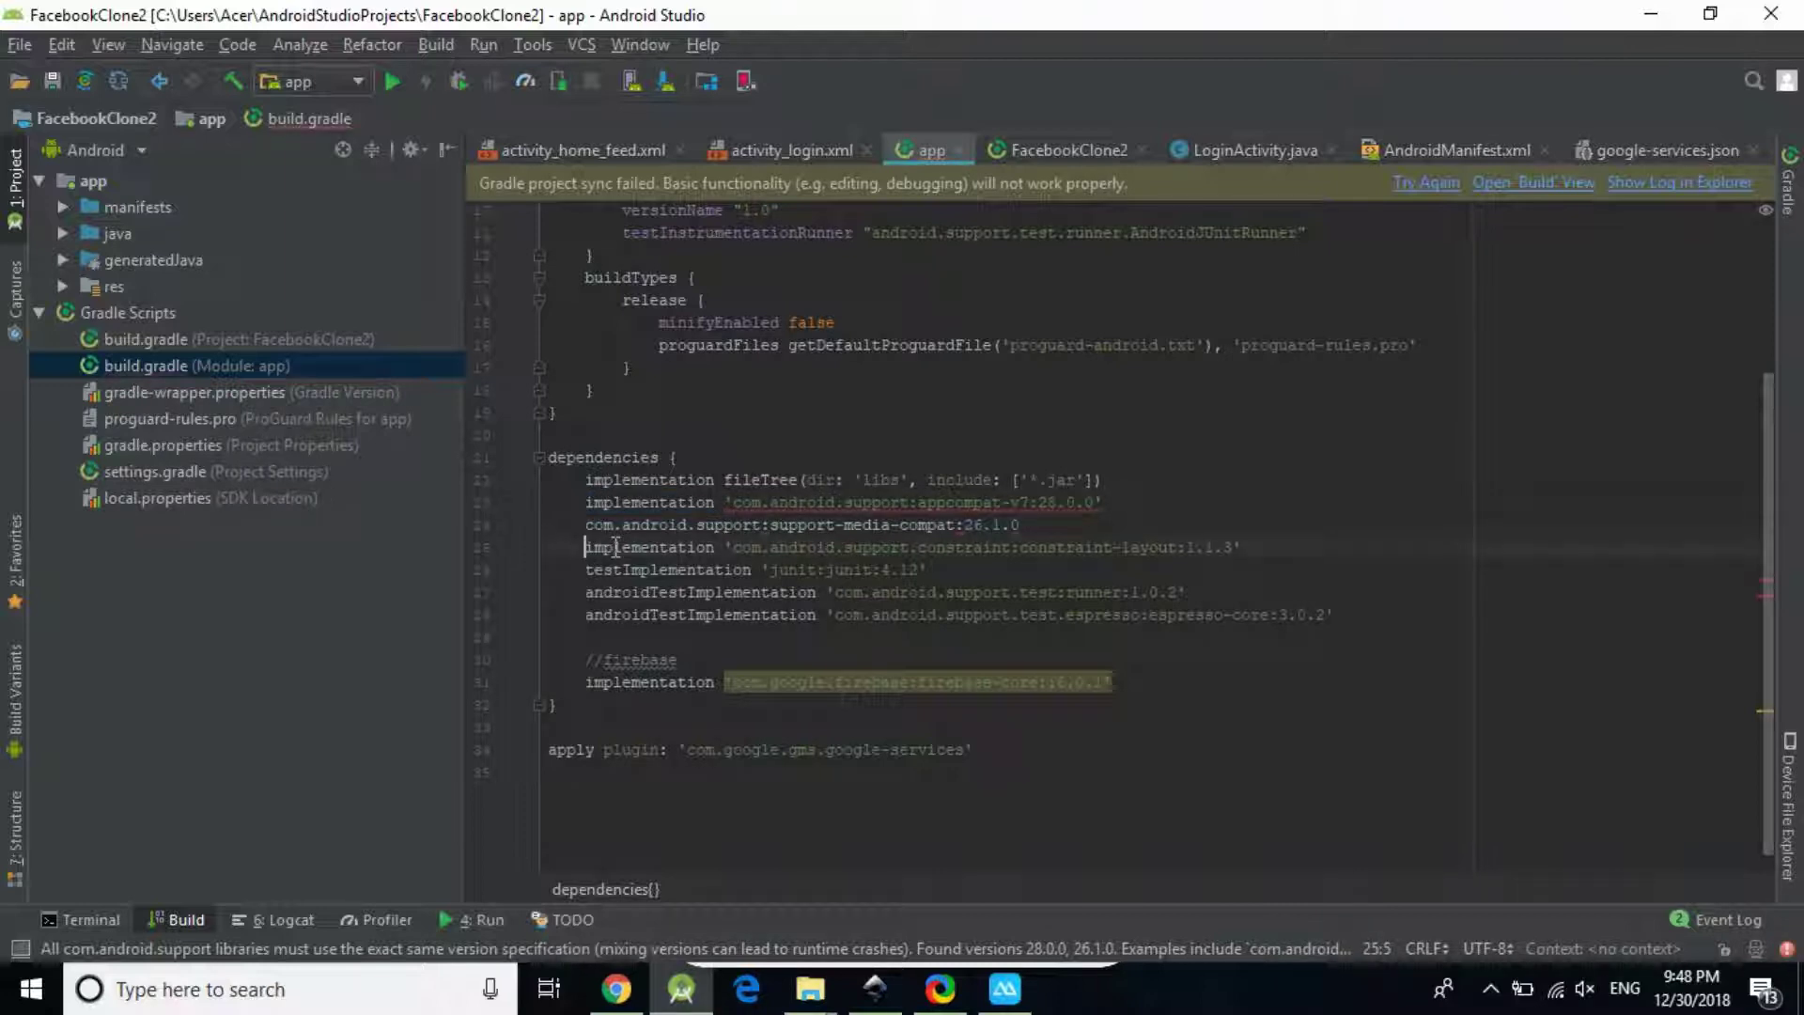
pyautogui.click(588, 524)
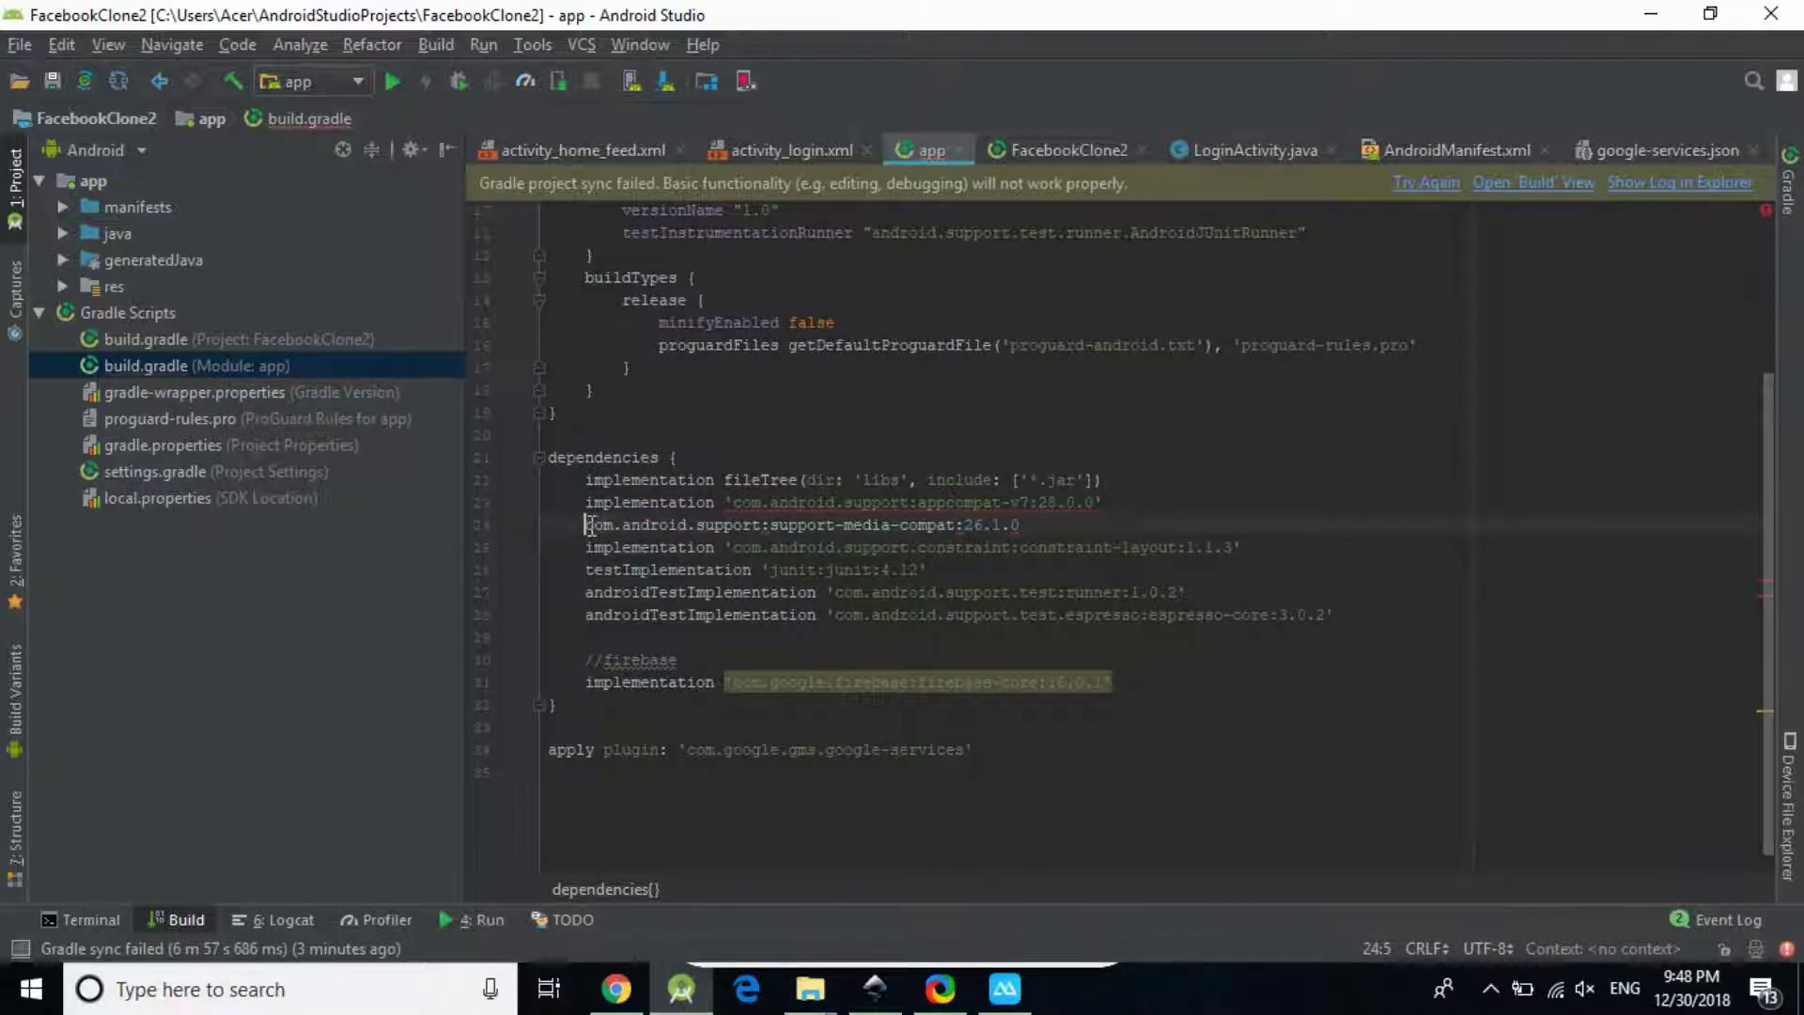
pyautogui.hotkey('ctrl', 'v')
pyautogui.write("'")
pyautogui.write("'")
# Set the version of the support-media-compat dependency to 28.0.0
pyautogui.press('Left')
pyautogui.press('Left')
pyautogui.press('Left')
pyautogui.press('Left')
pyautogui.press('Left')
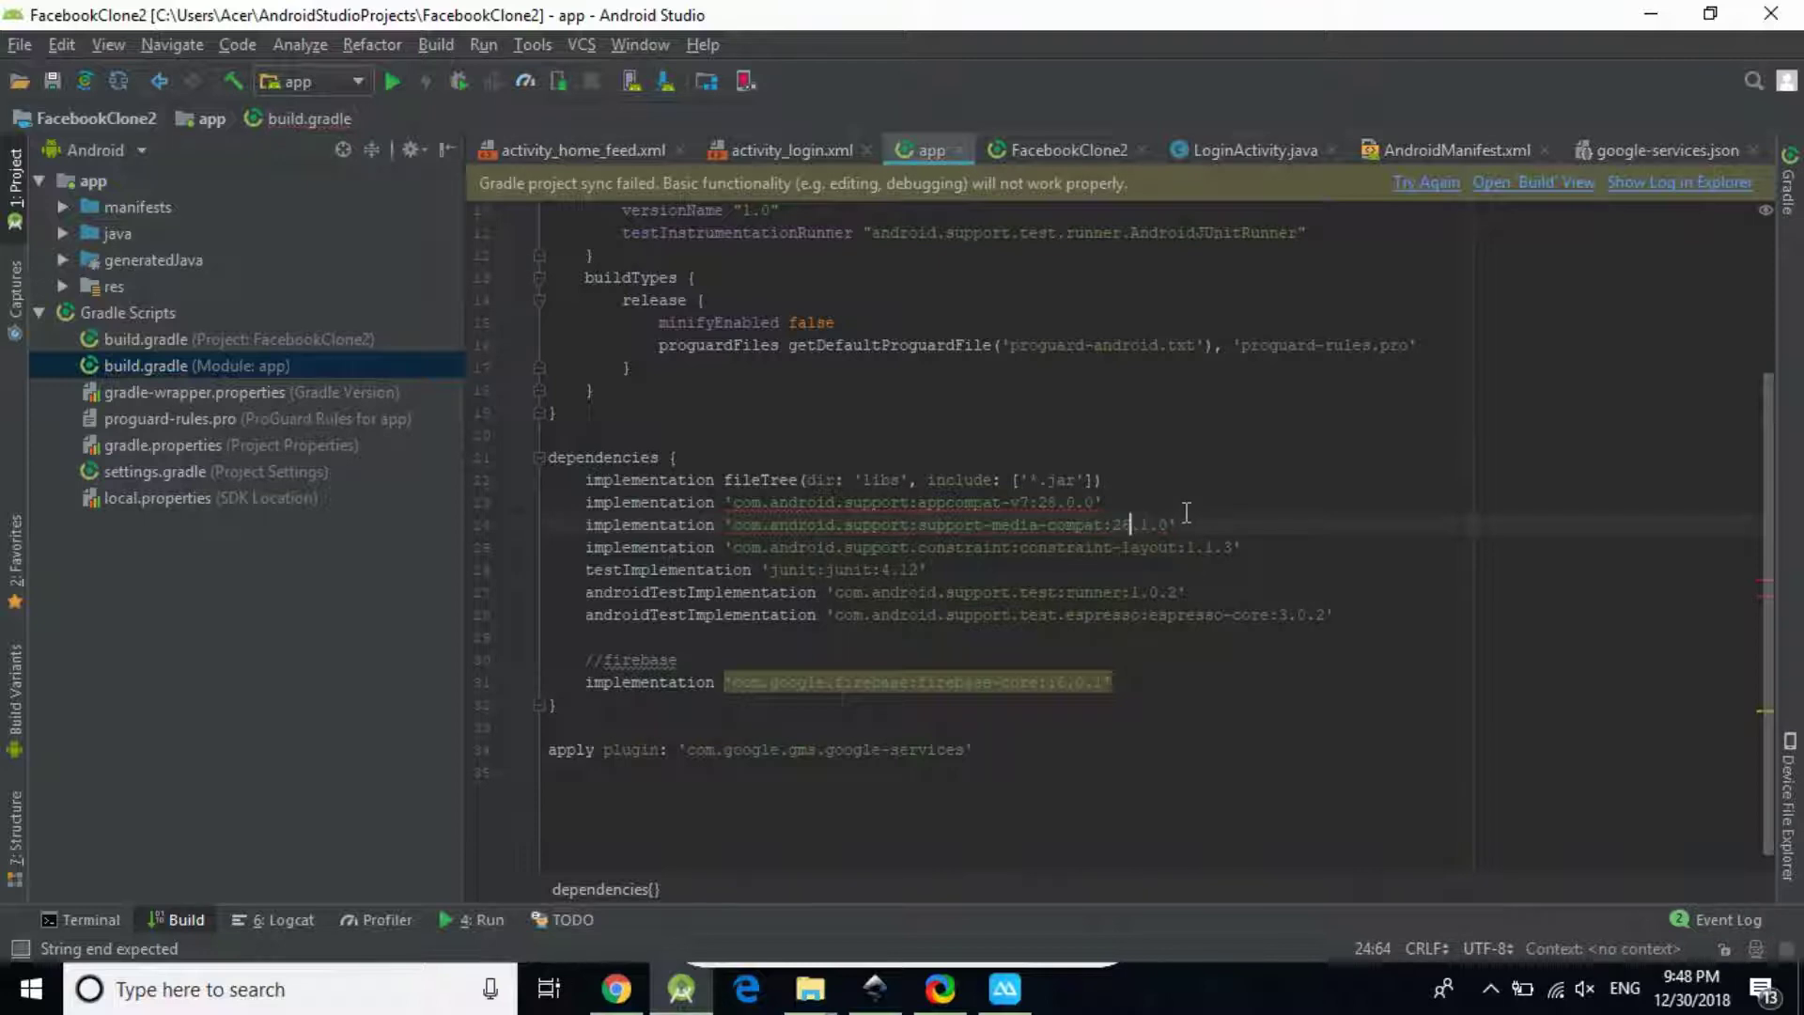
pyautogui.press('BackSpace')
pyautogui.write('8')
pyautogui.press('Right')
pyautogui.press('Delete')
pyautogui.write('0.')
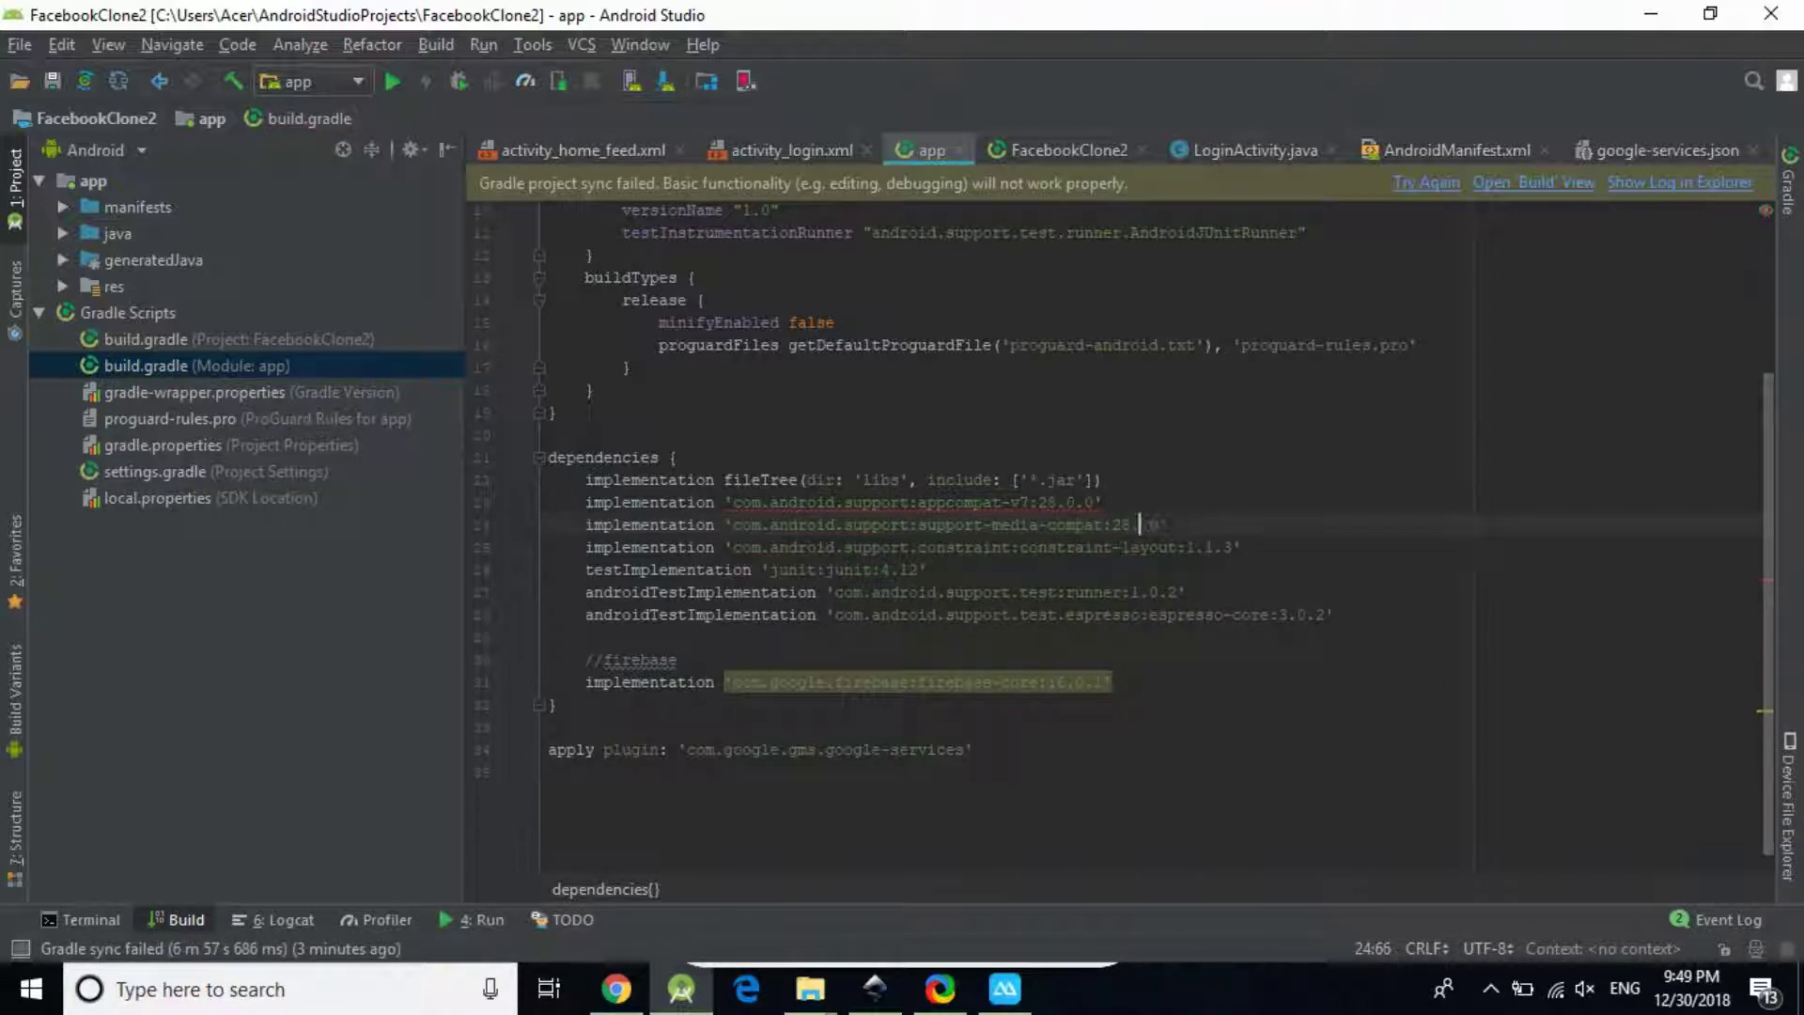
pyautogui.write('0')
pyautogui.click(1180, 479)
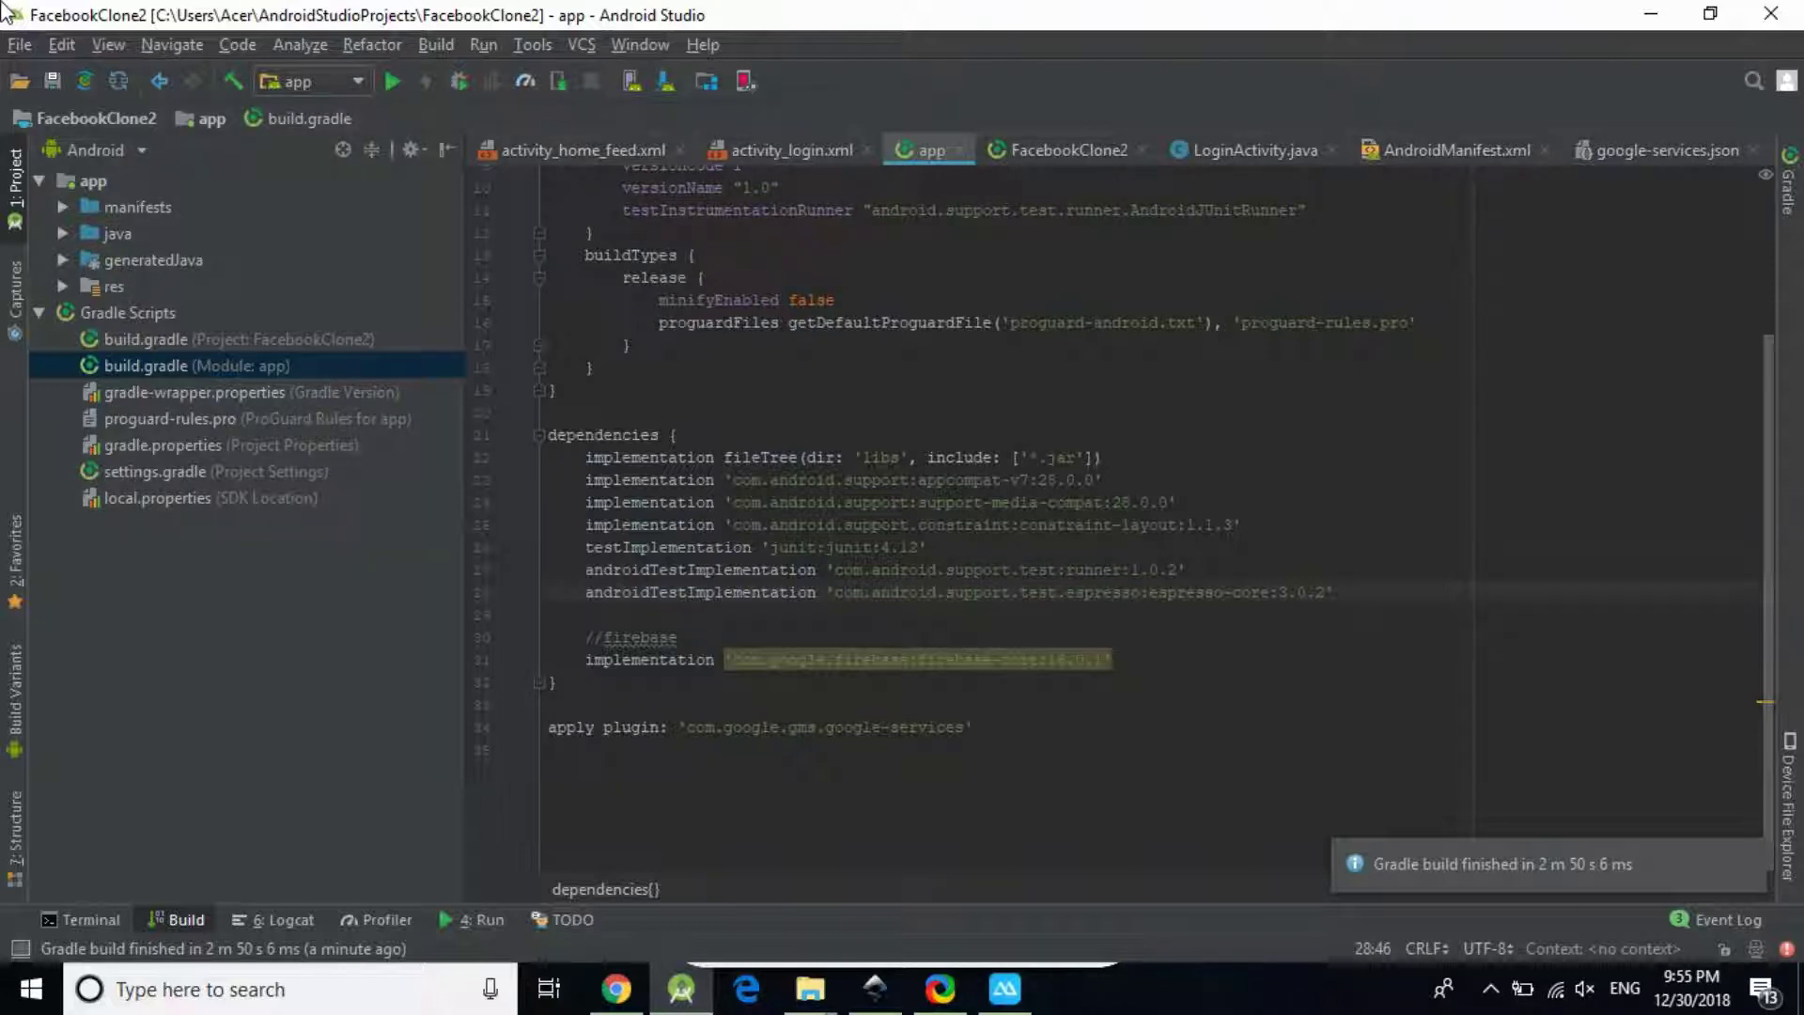
# Run the app on the connected Samsung SM-J530F device
pyautogui.click(393, 81)
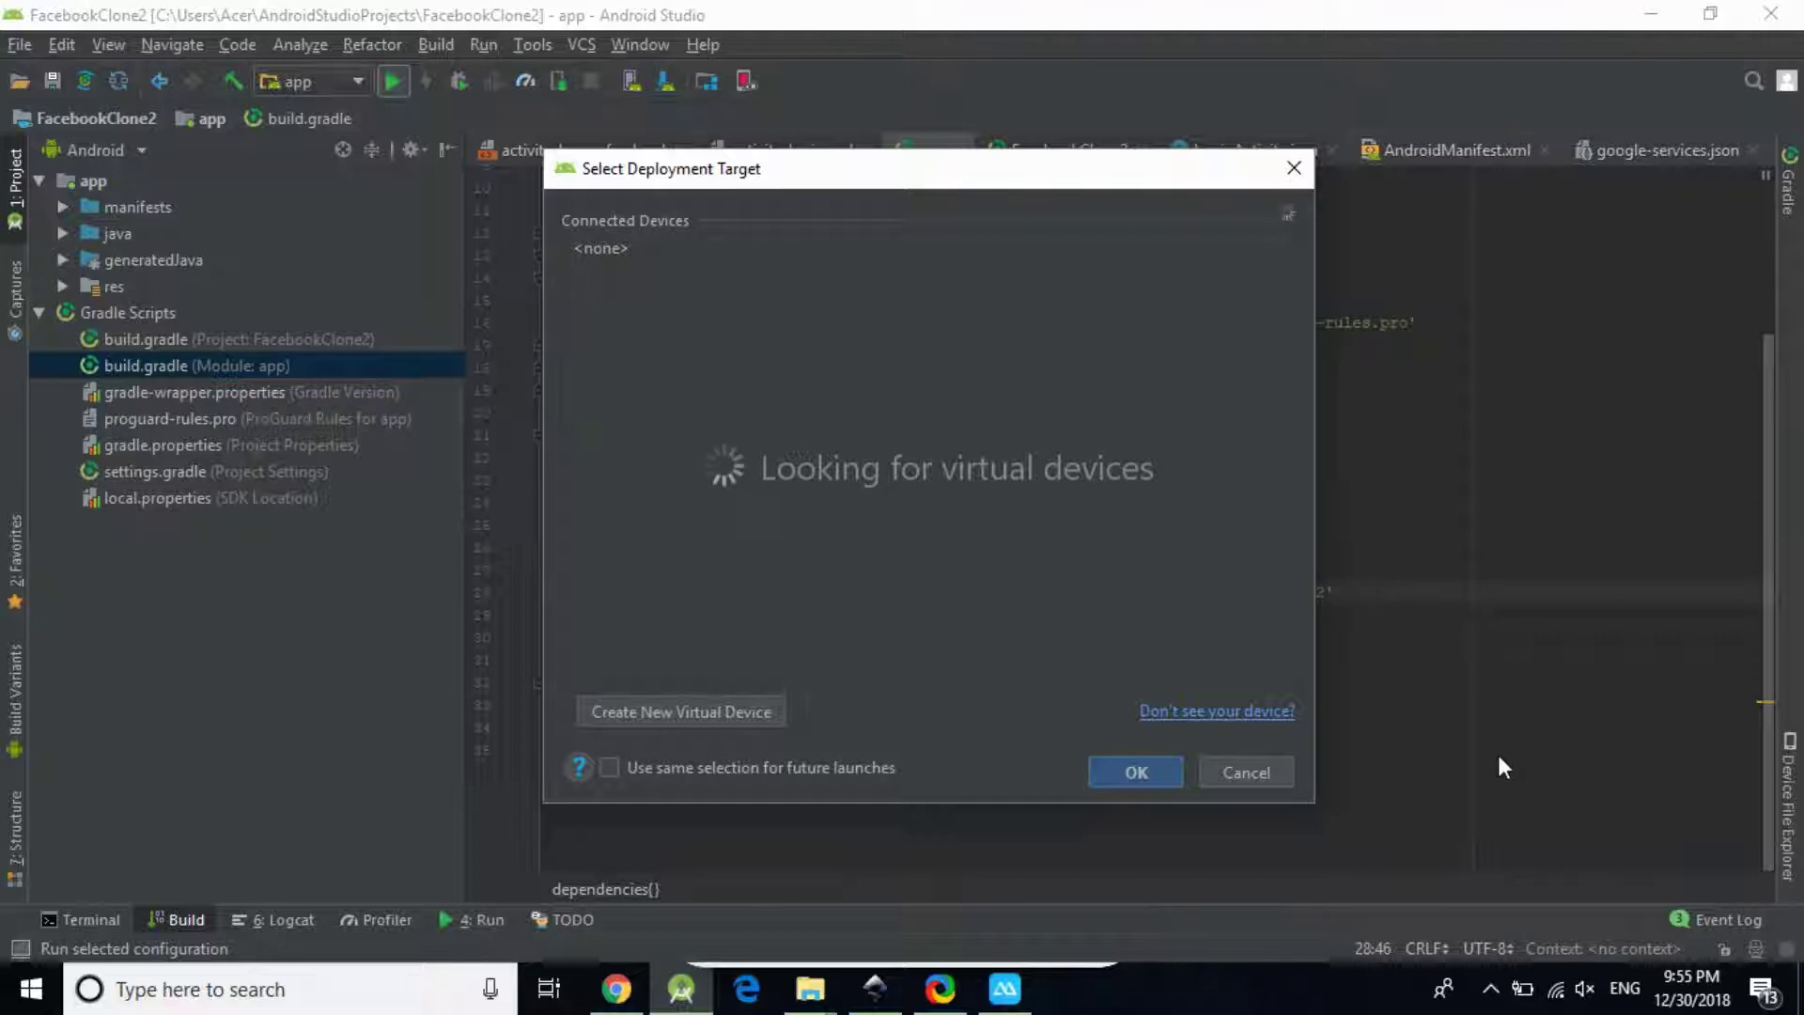
pyautogui.click(1254, 778)
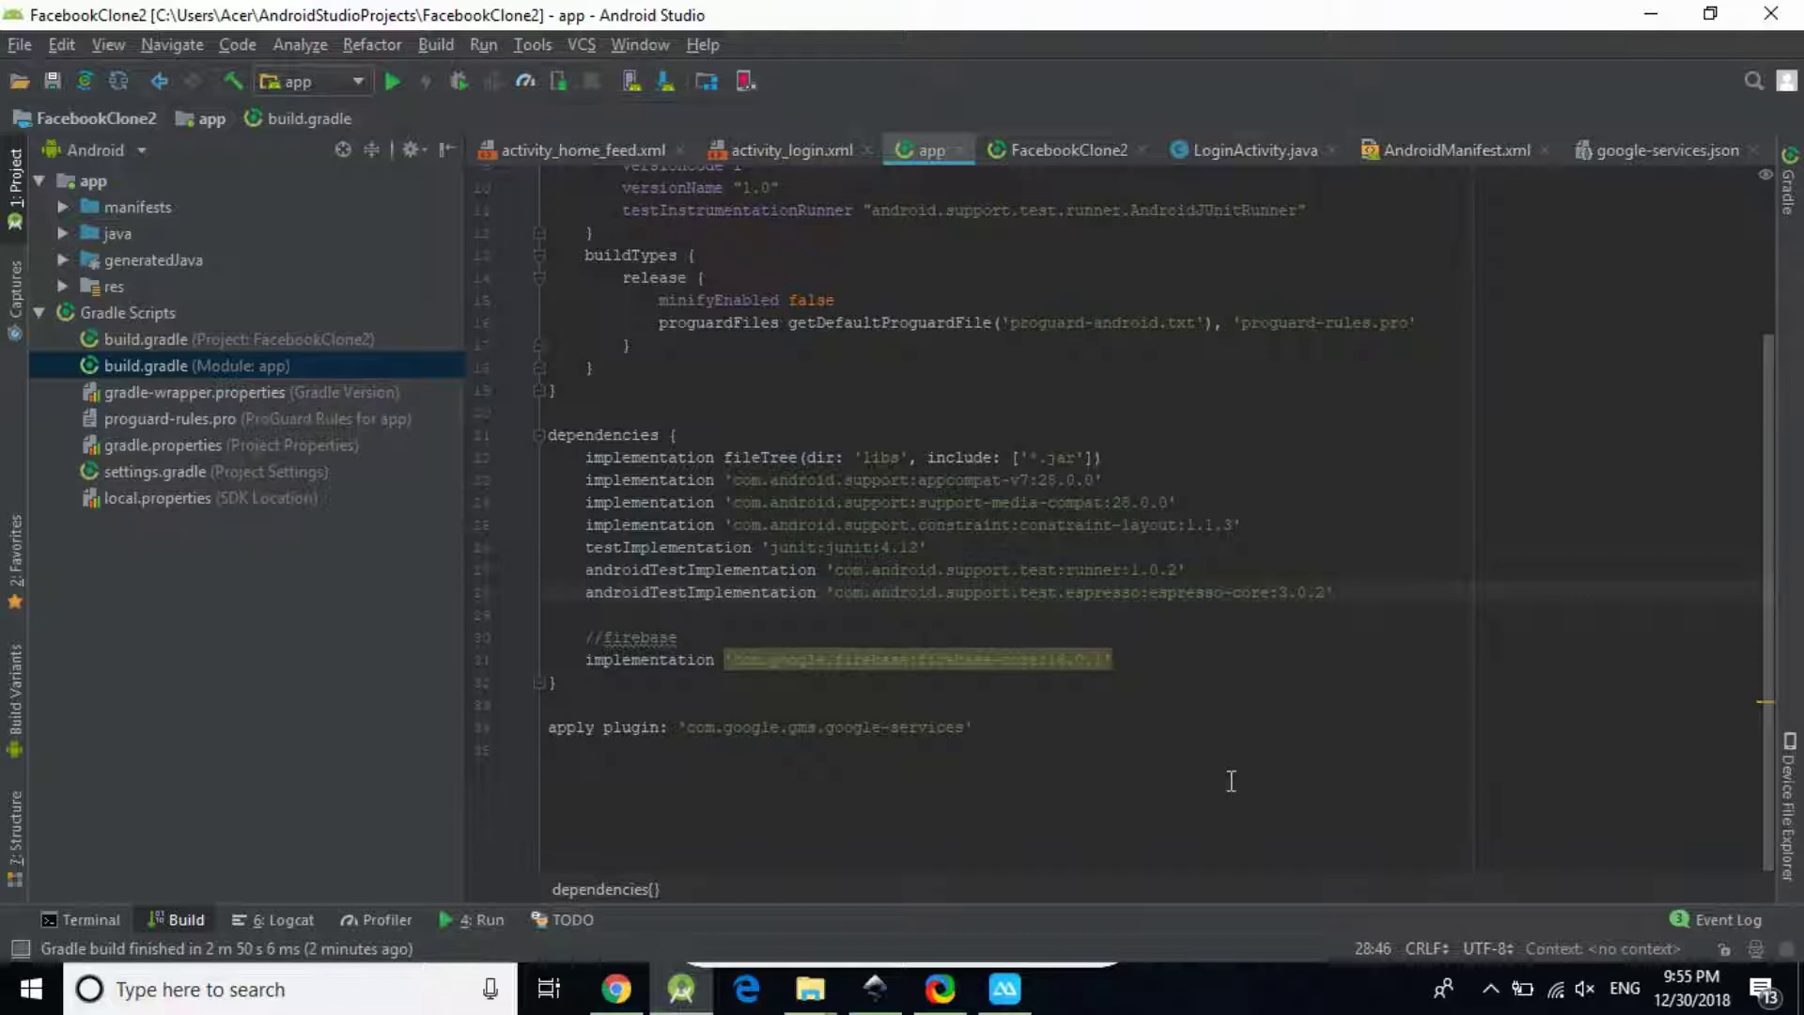
pyautogui.click(388, 90)
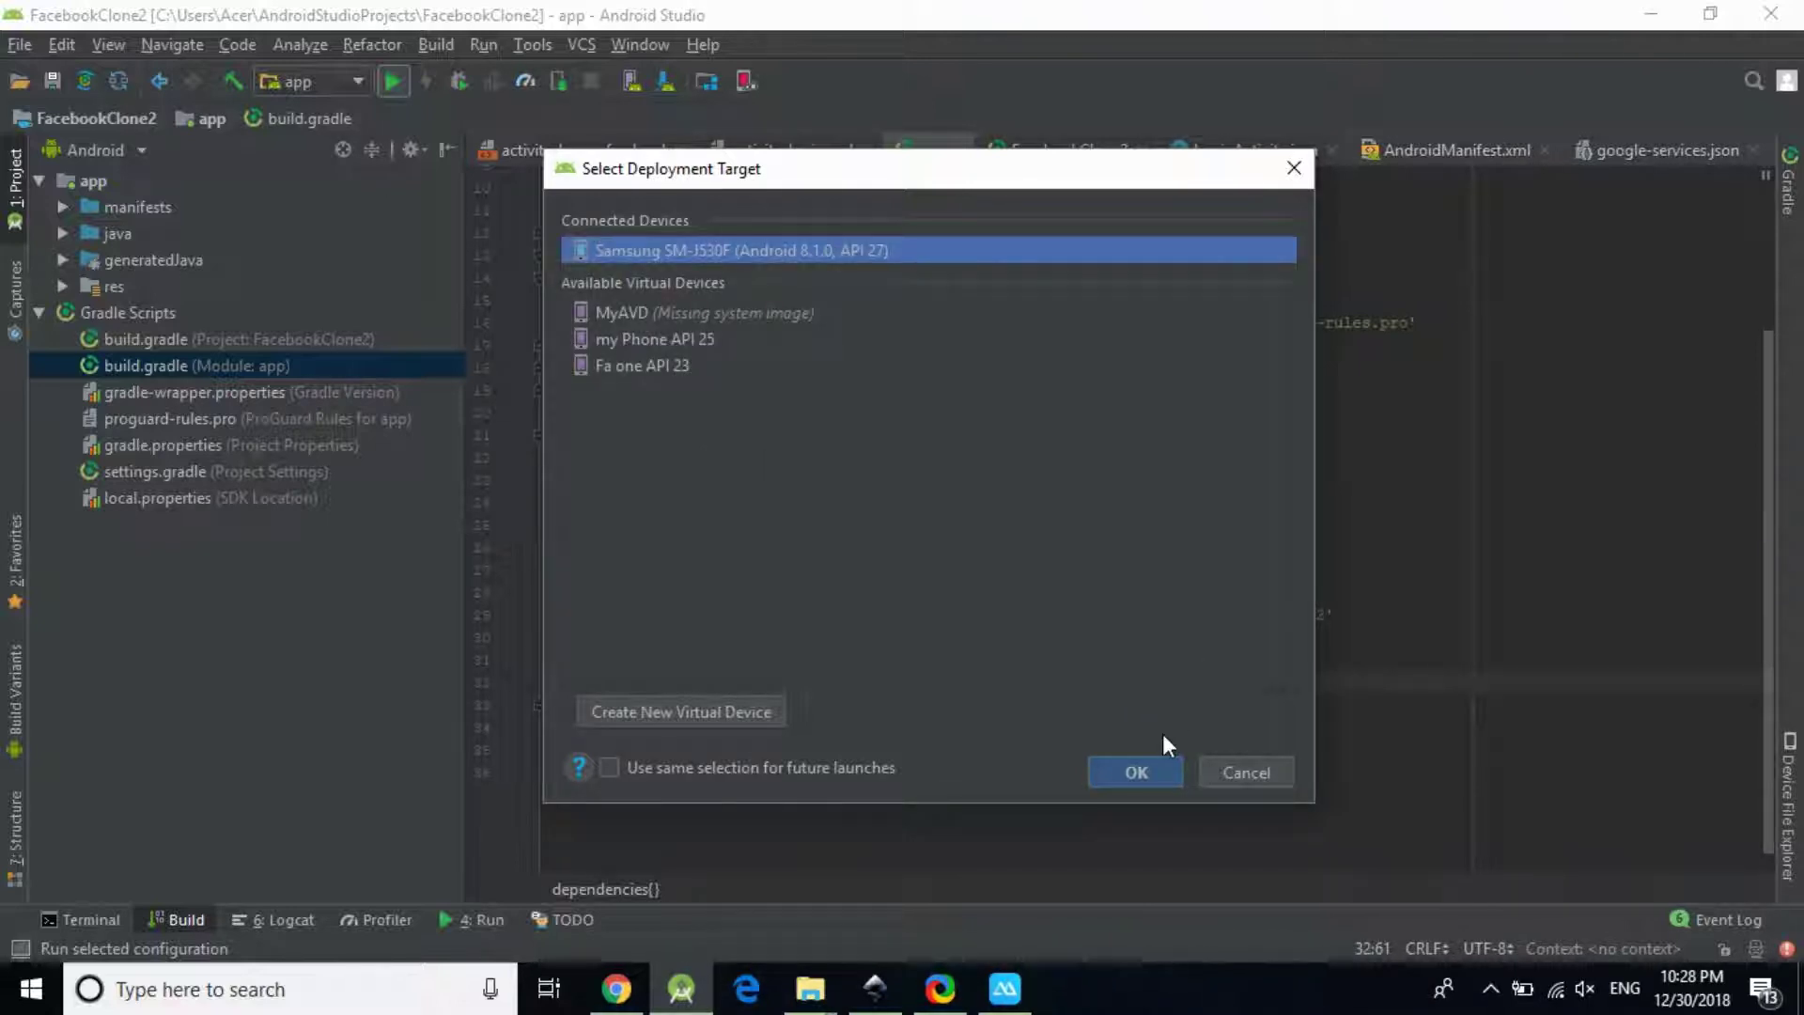
pyautogui.click(1146, 779)
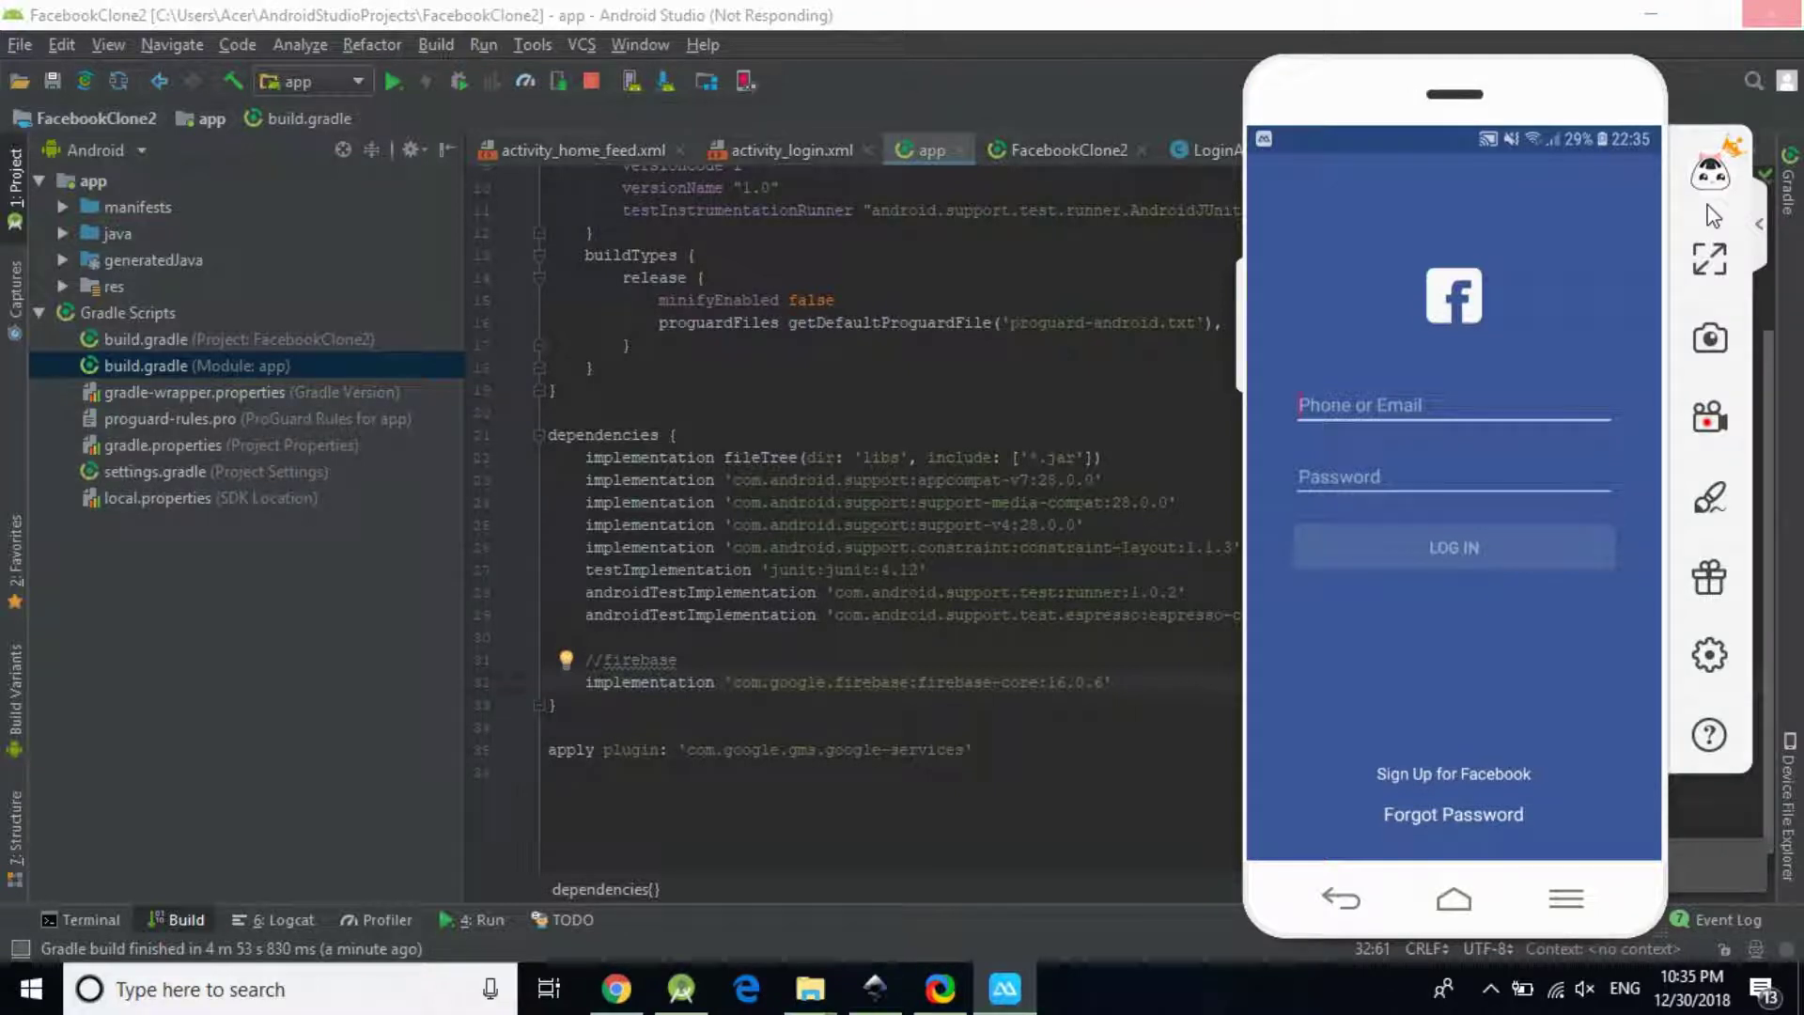
# Switch to Chrome and reload the Firebase setup page at the installation verification step
pyautogui.click(615, 989)
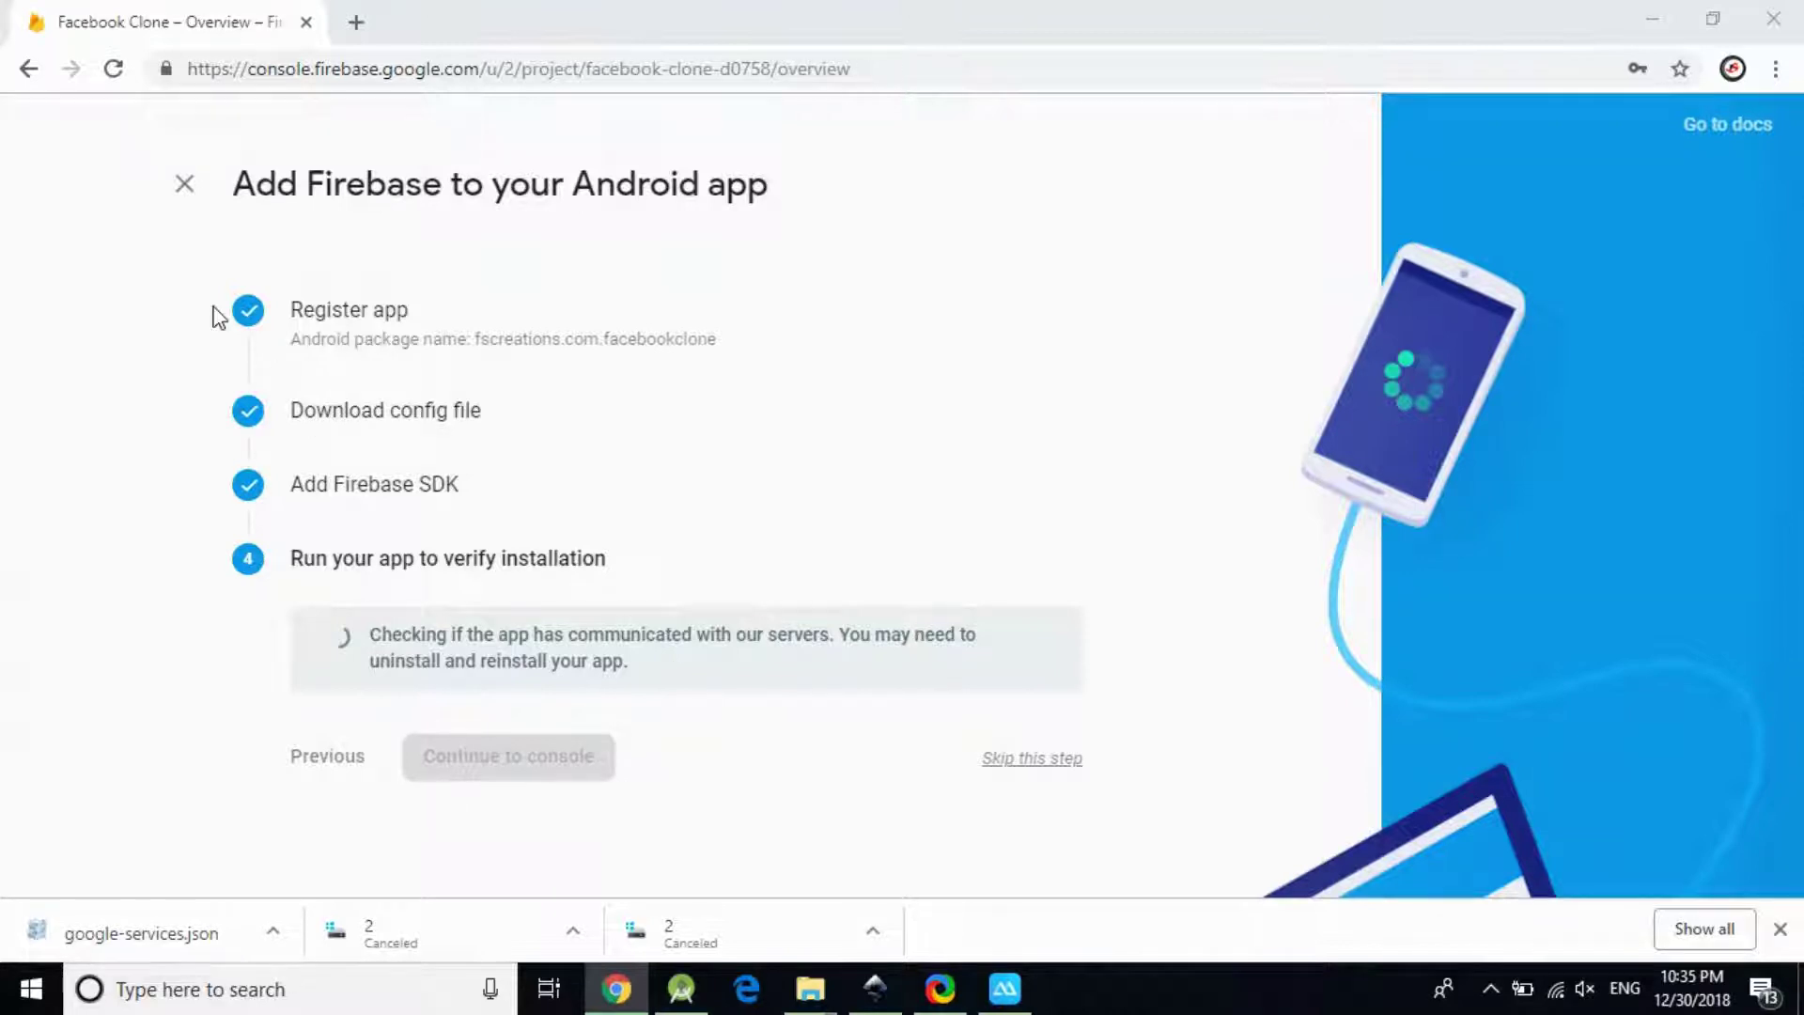
pyautogui.click(113, 71)
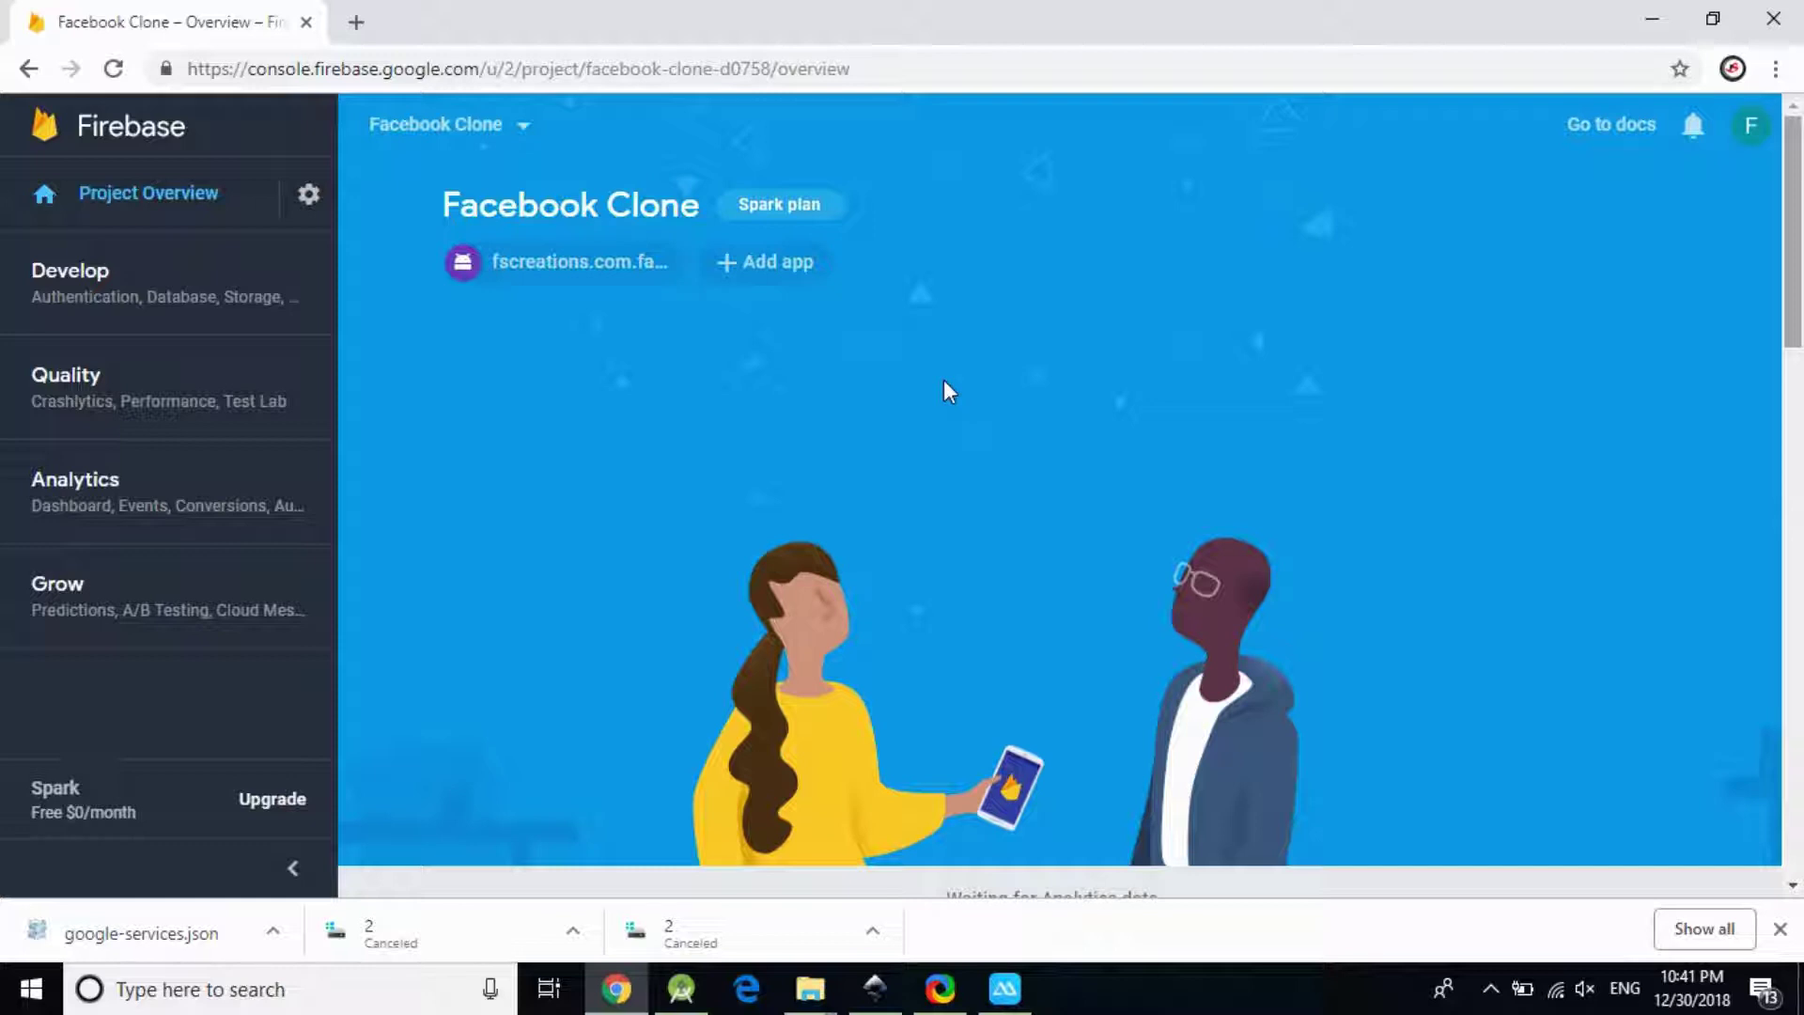
# Look through the Facebook Clone project overview in the Firebase console, including the Auth, Database and app quality features
pyautogui.scroll(-5, 943, 380)
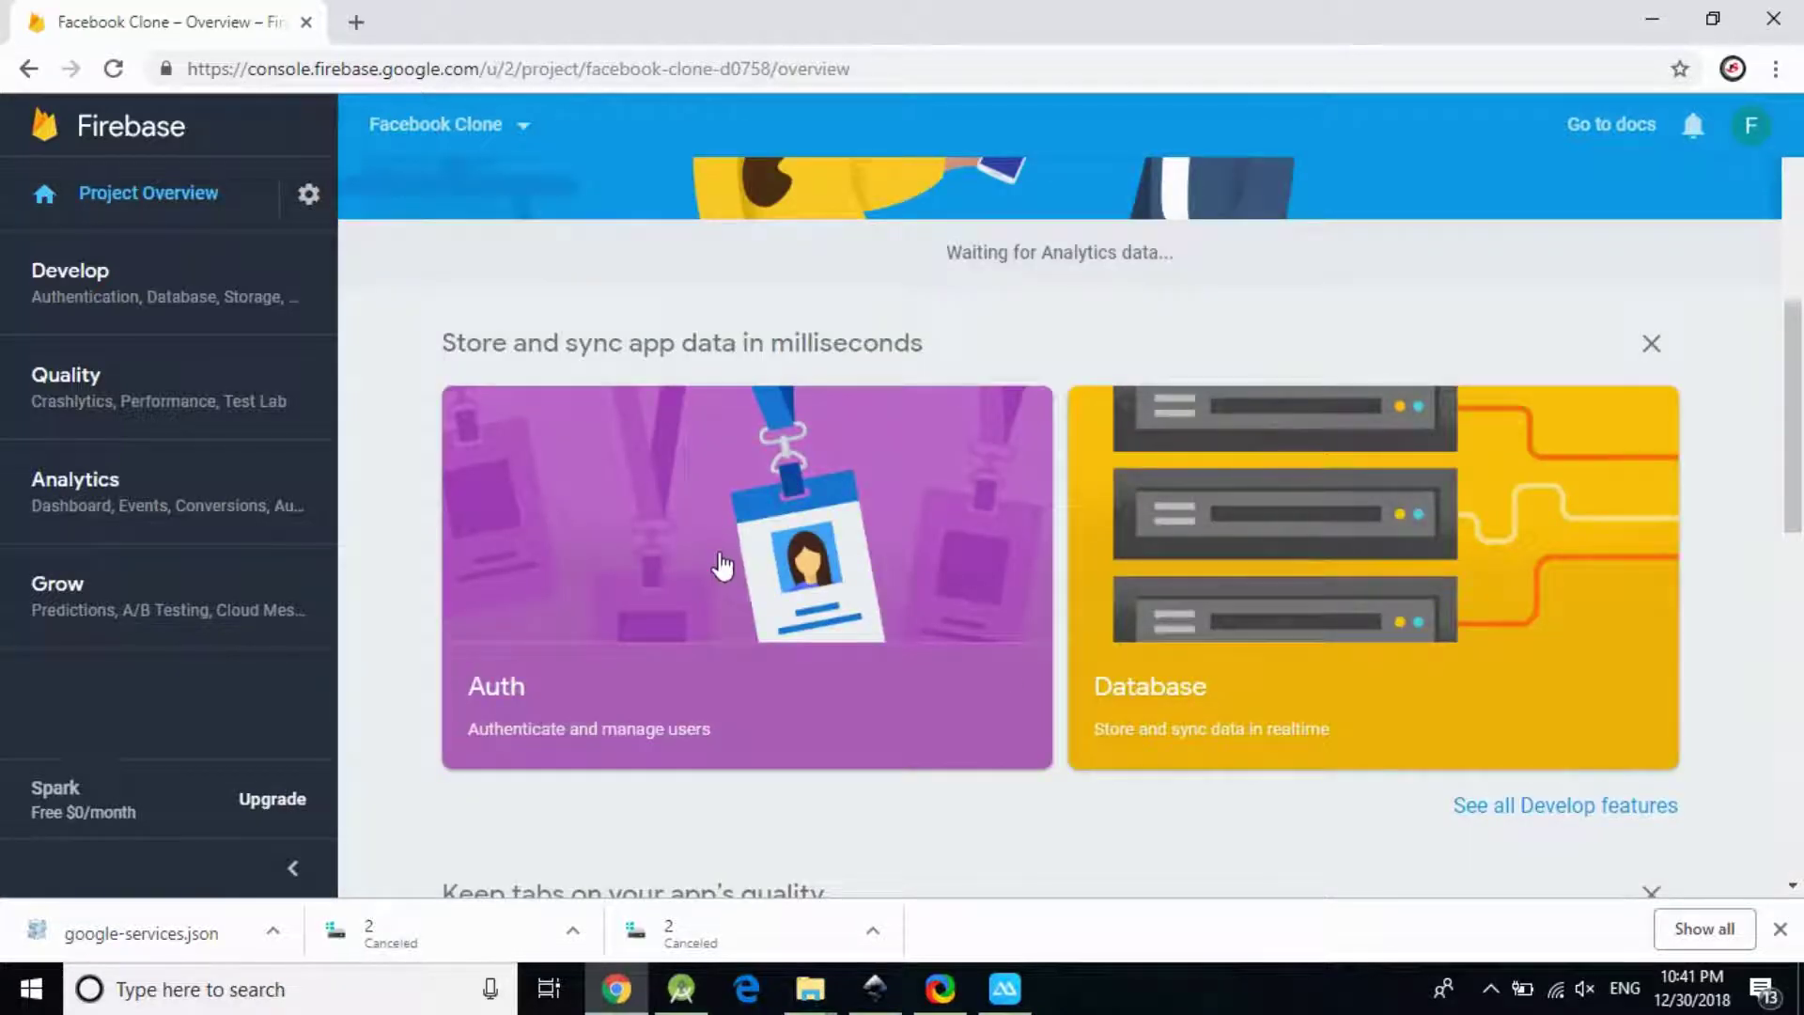
pyautogui.scroll(5, 874, 483)
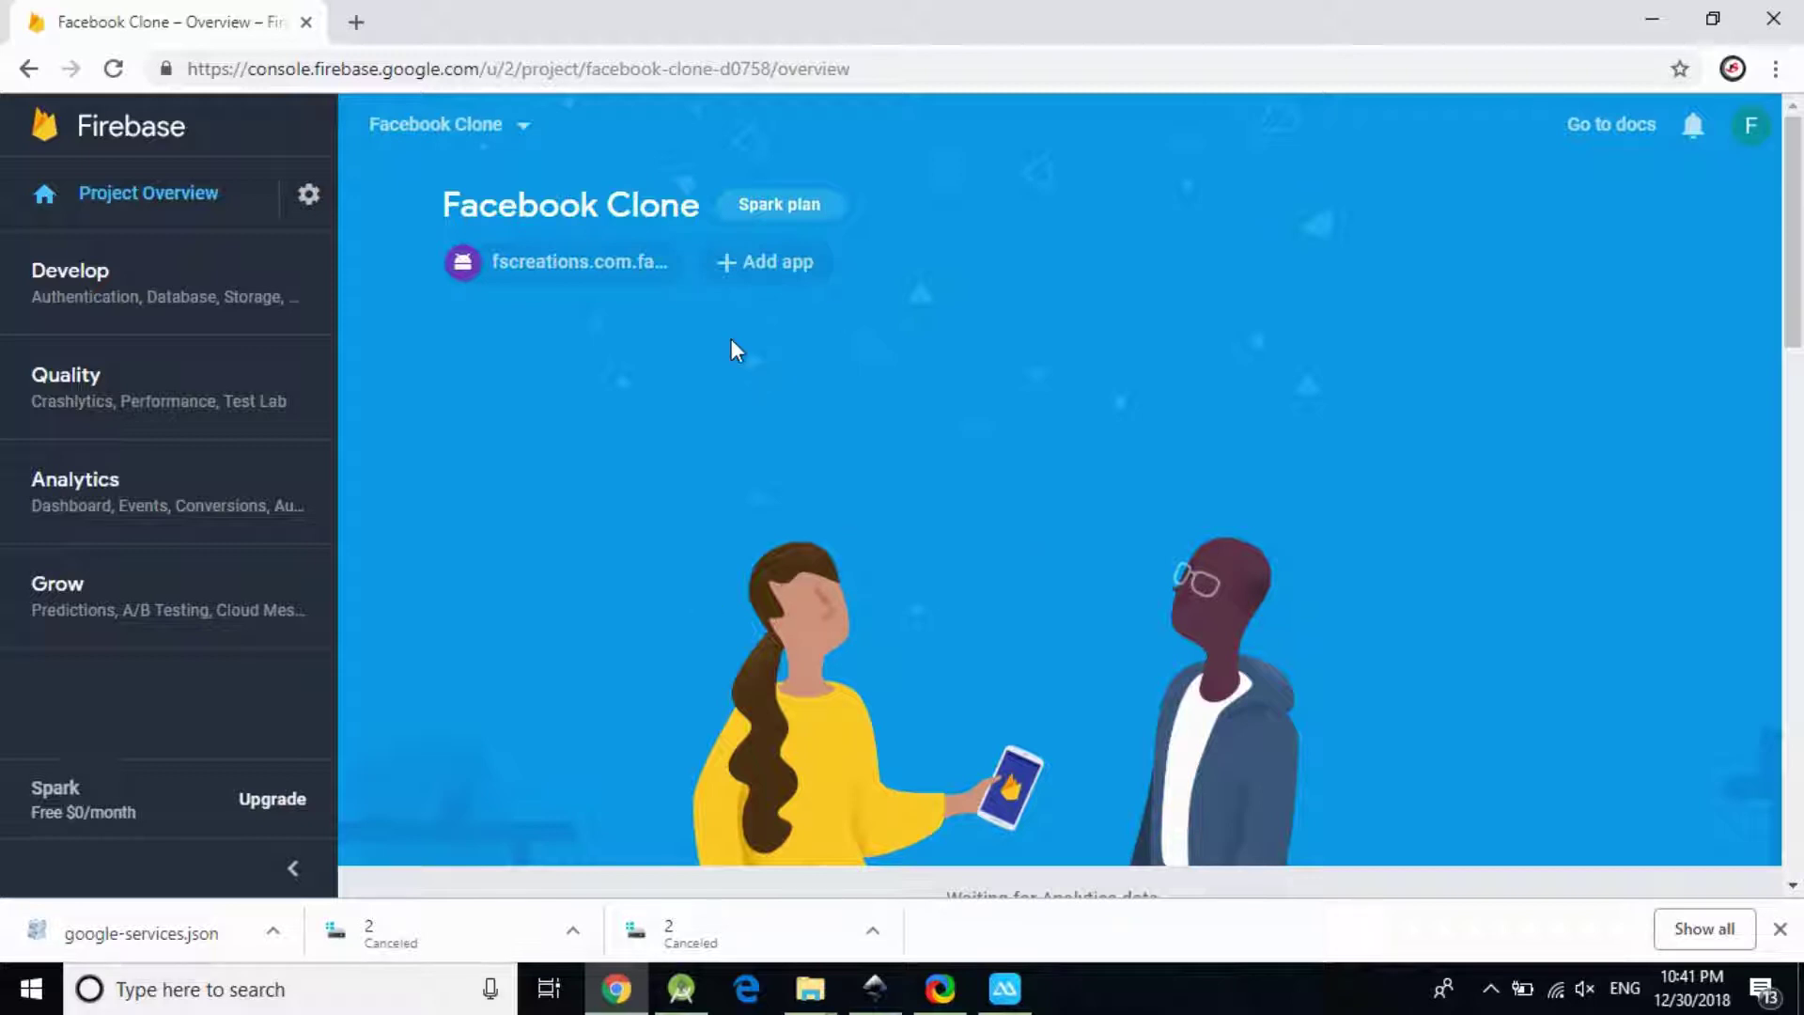
pyautogui.scroll(-5, 716, 410)
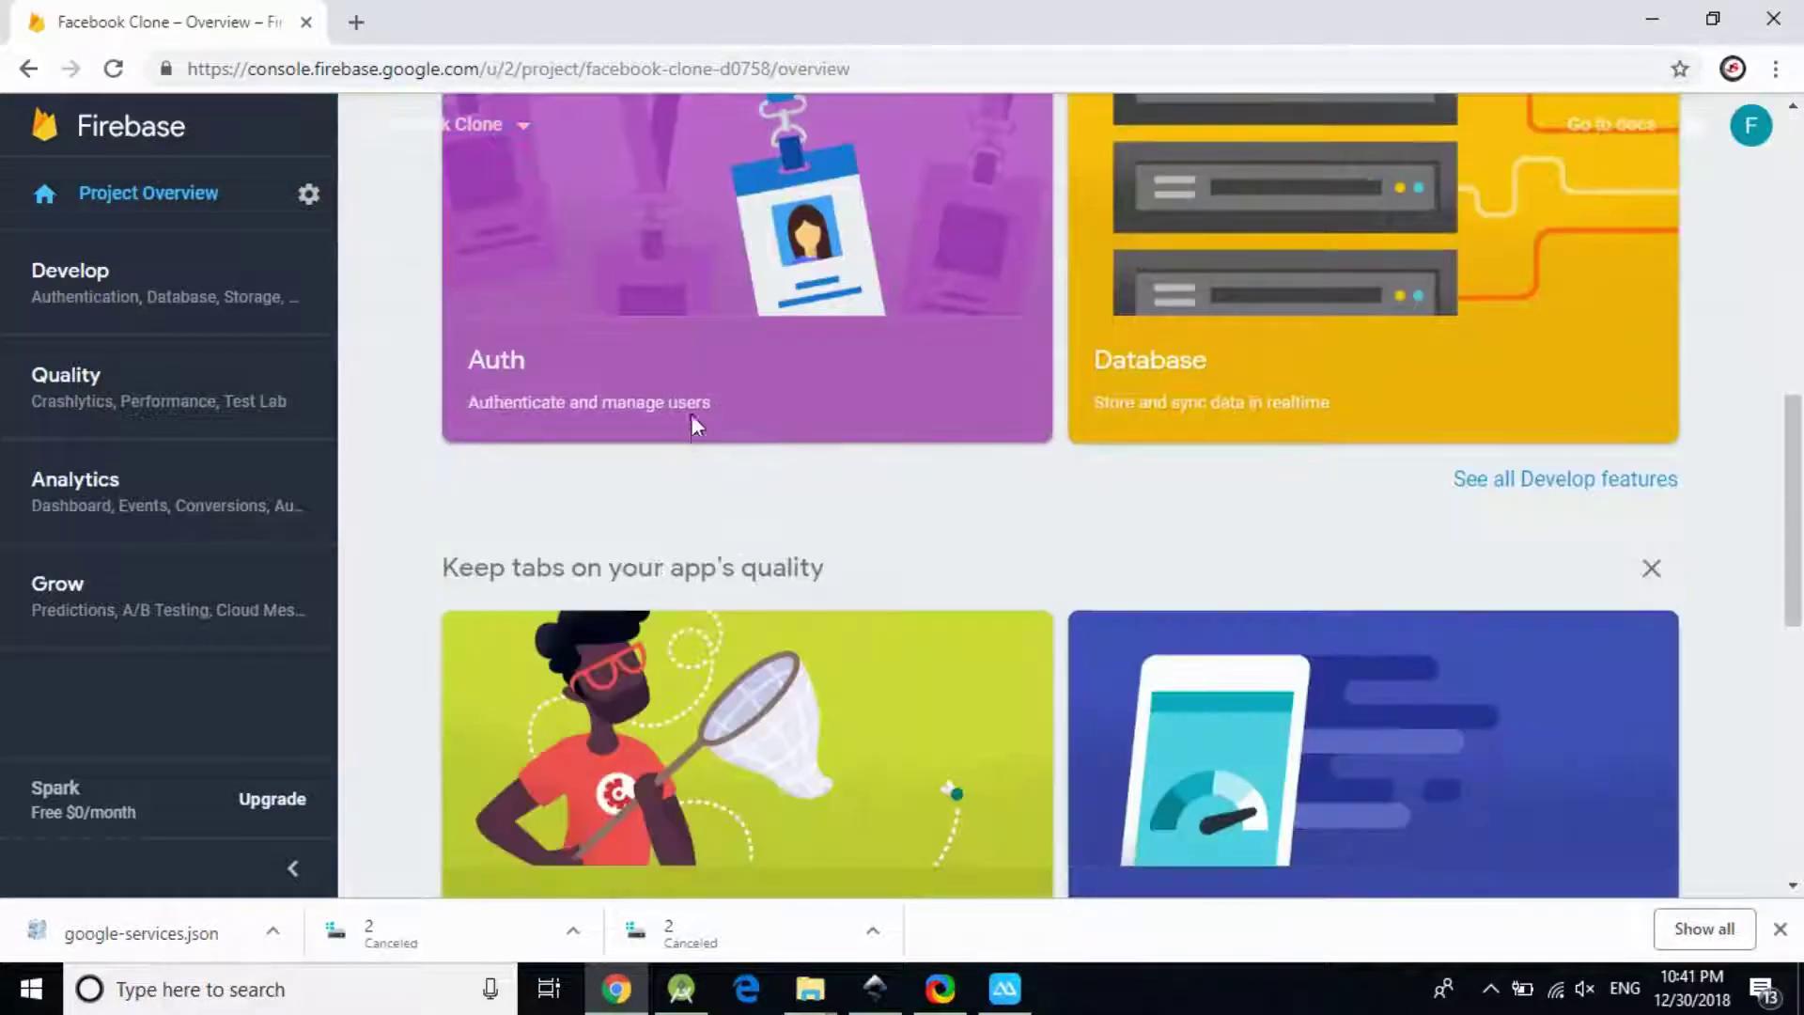
pyautogui.scroll(-2, 686, 479)
pyautogui.scroll(7, 687, 470)
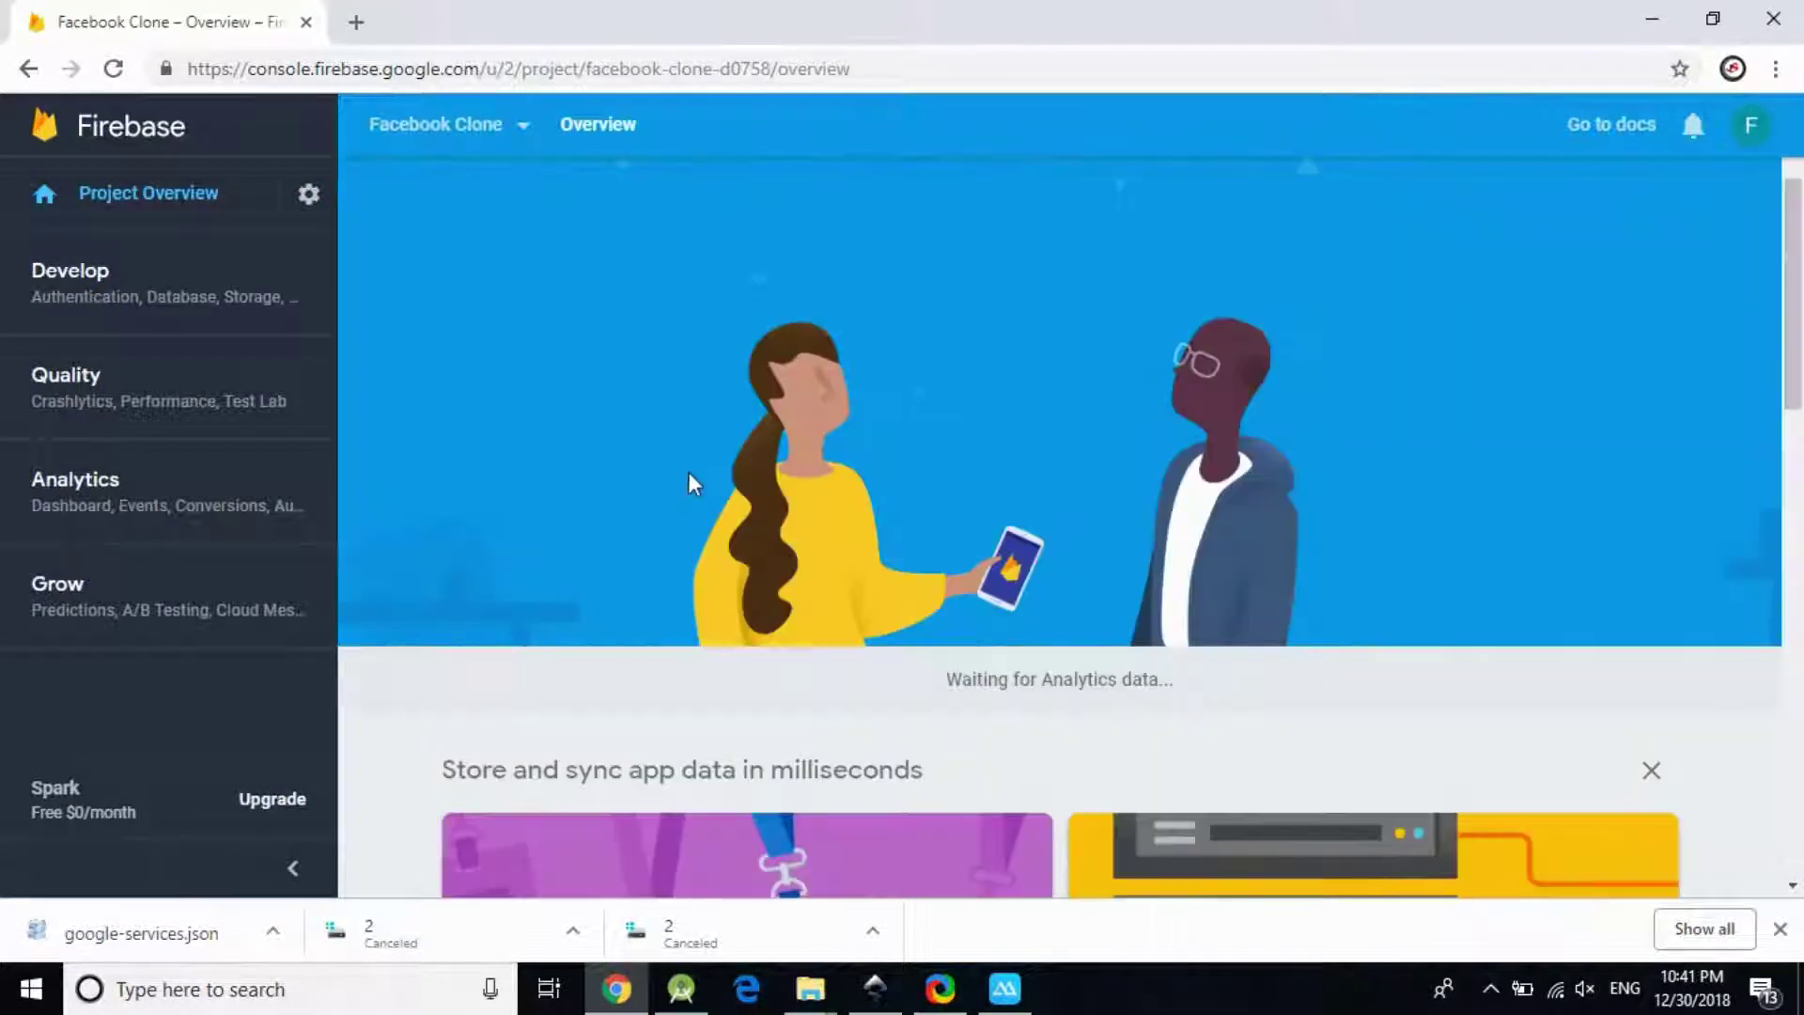
pyautogui.scroll(-1, 733, 485)
pyautogui.scroll(-6, 723, 481)
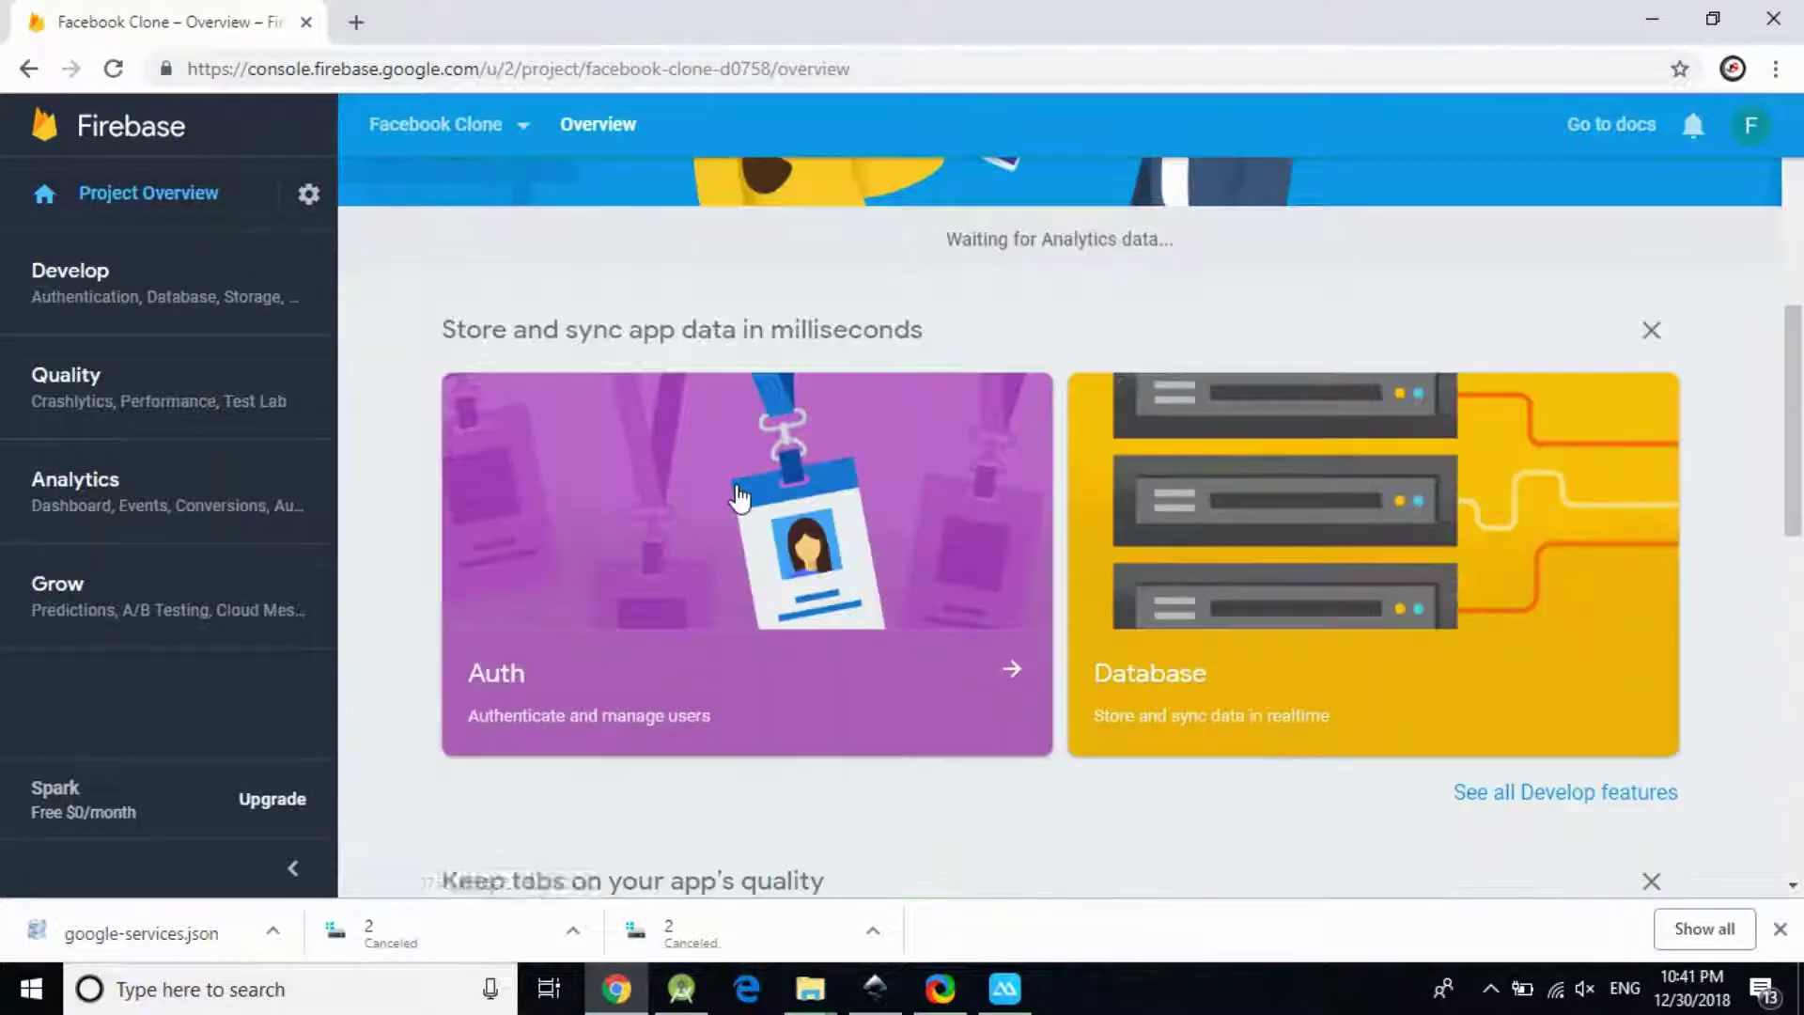
pyautogui.scroll(2, 616, 612)
pyautogui.scroll(5, 615, 612)
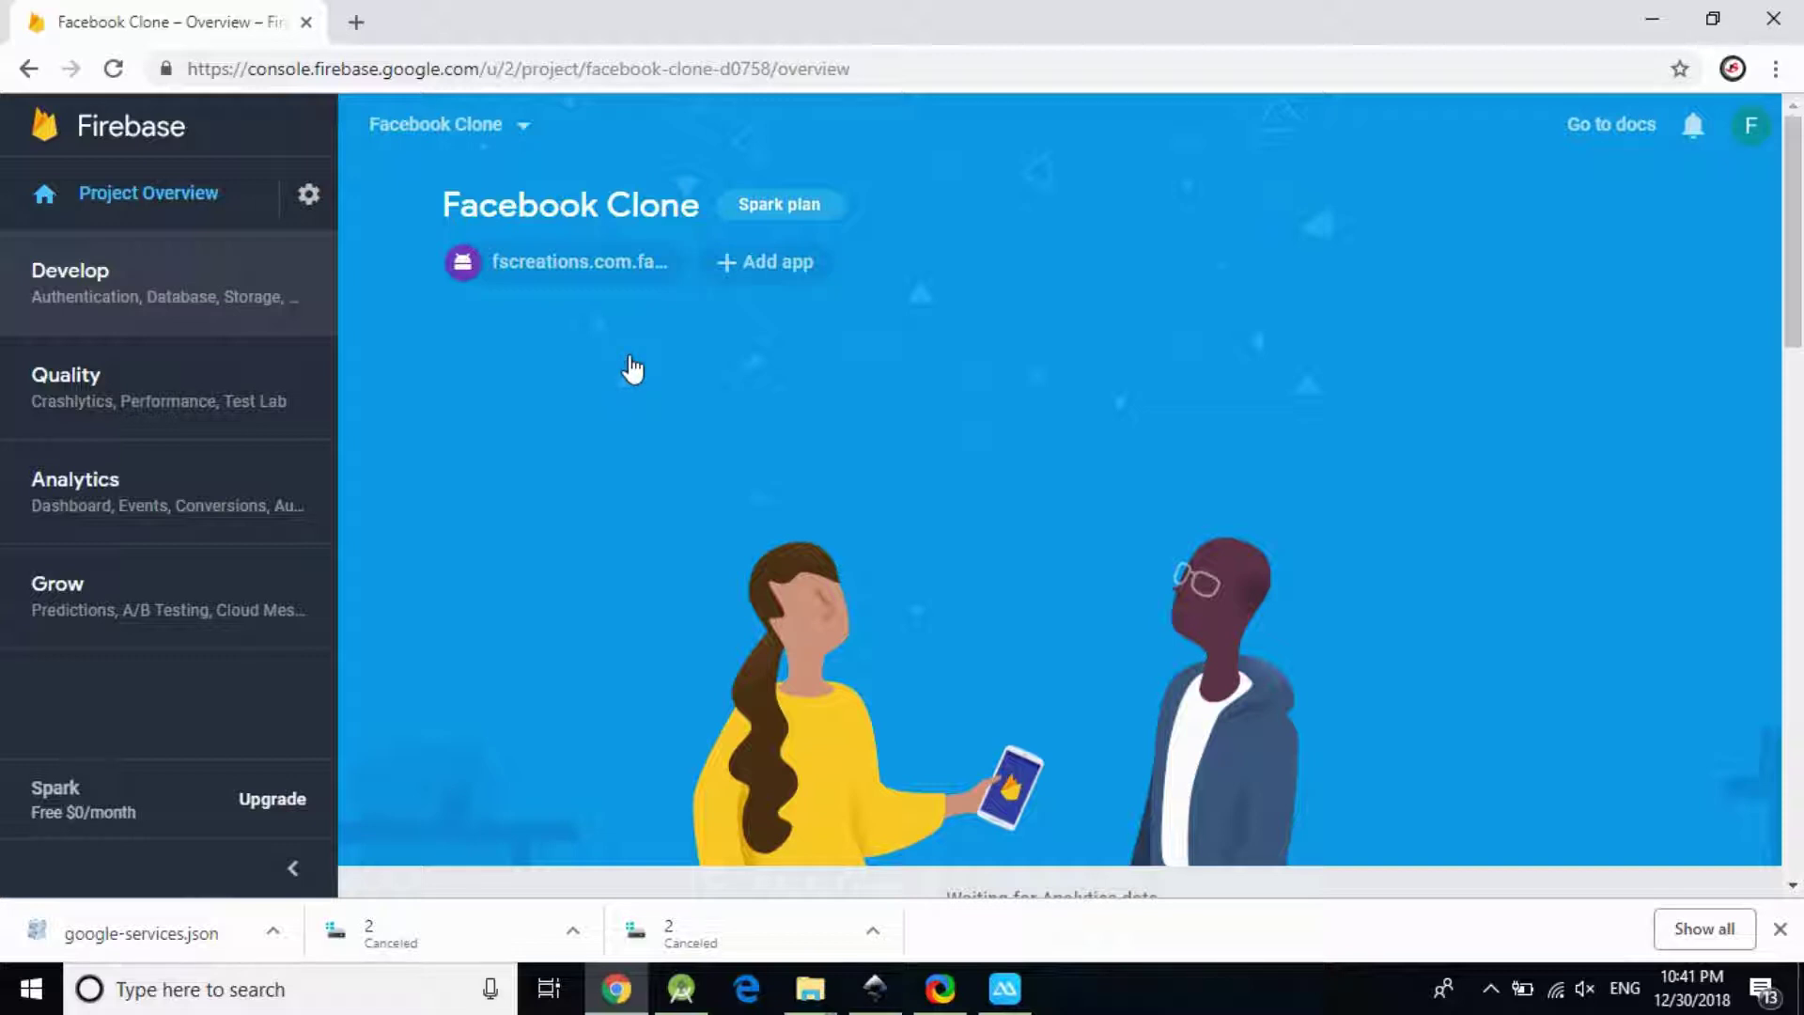
# Open the Auth feature from the project overview and show its sign-in methods
pyautogui.scroll(-7, 632, 370)
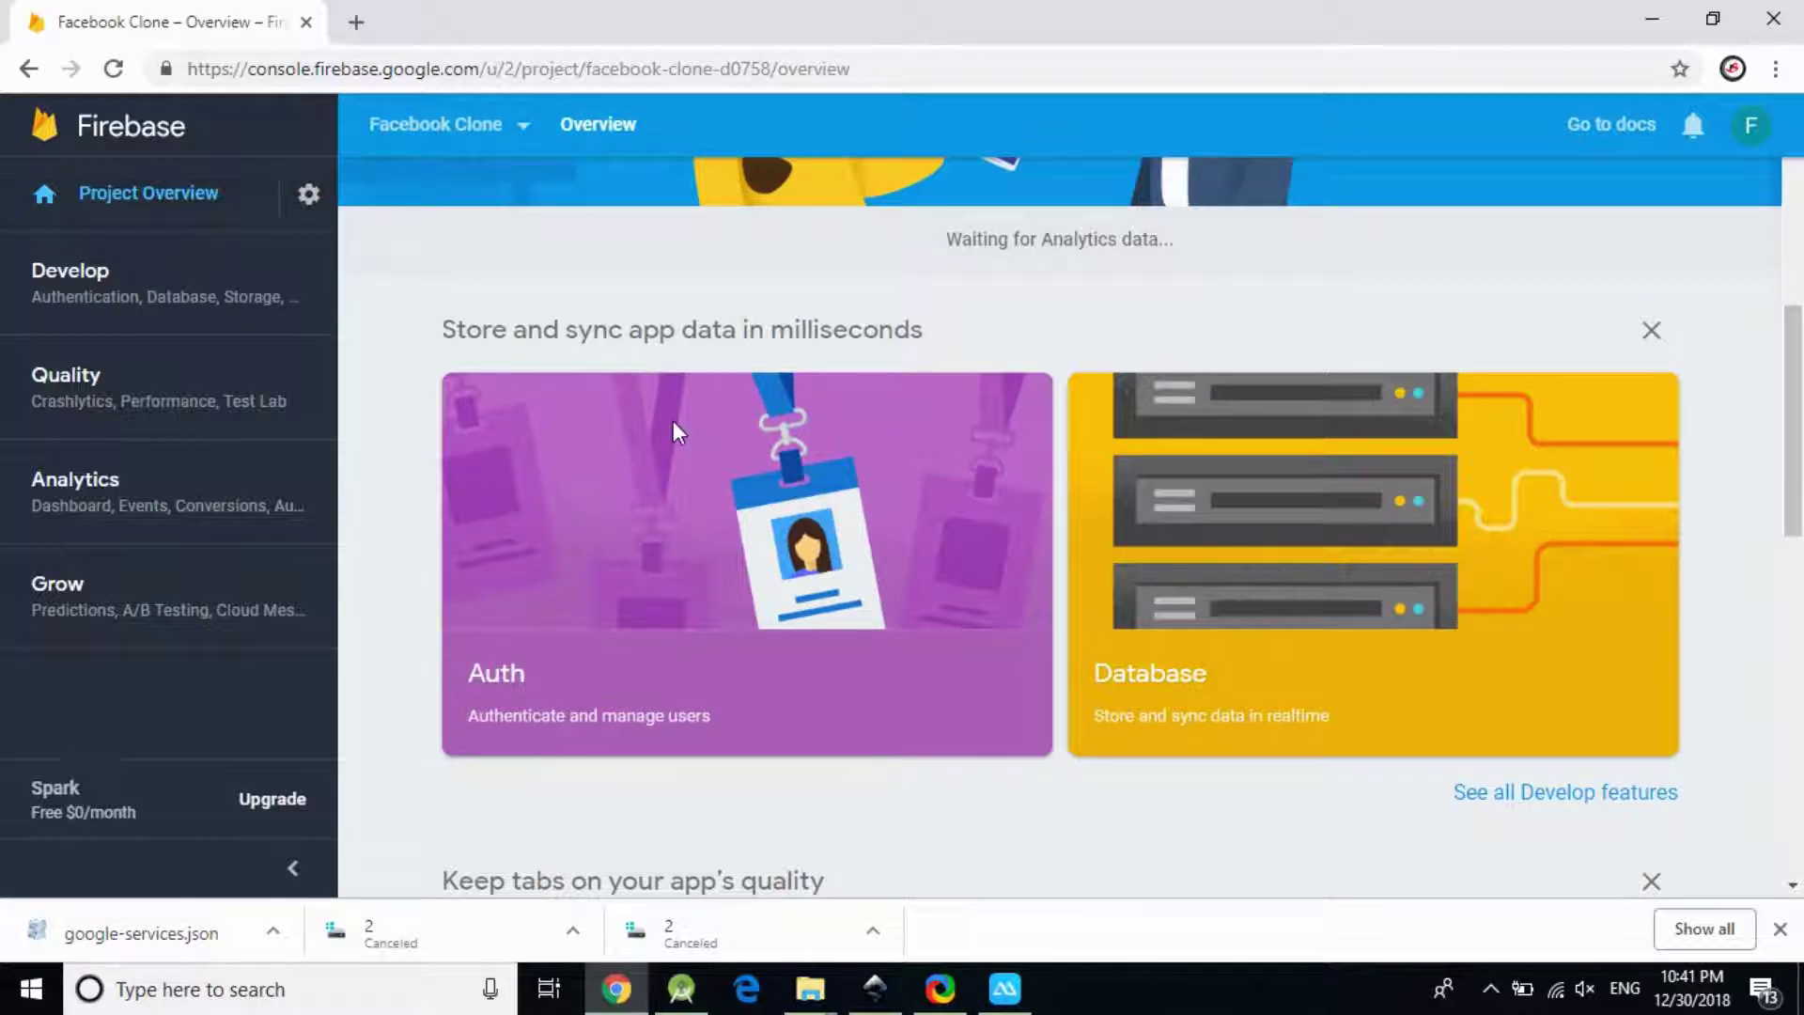
pyautogui.click(1031, 674)
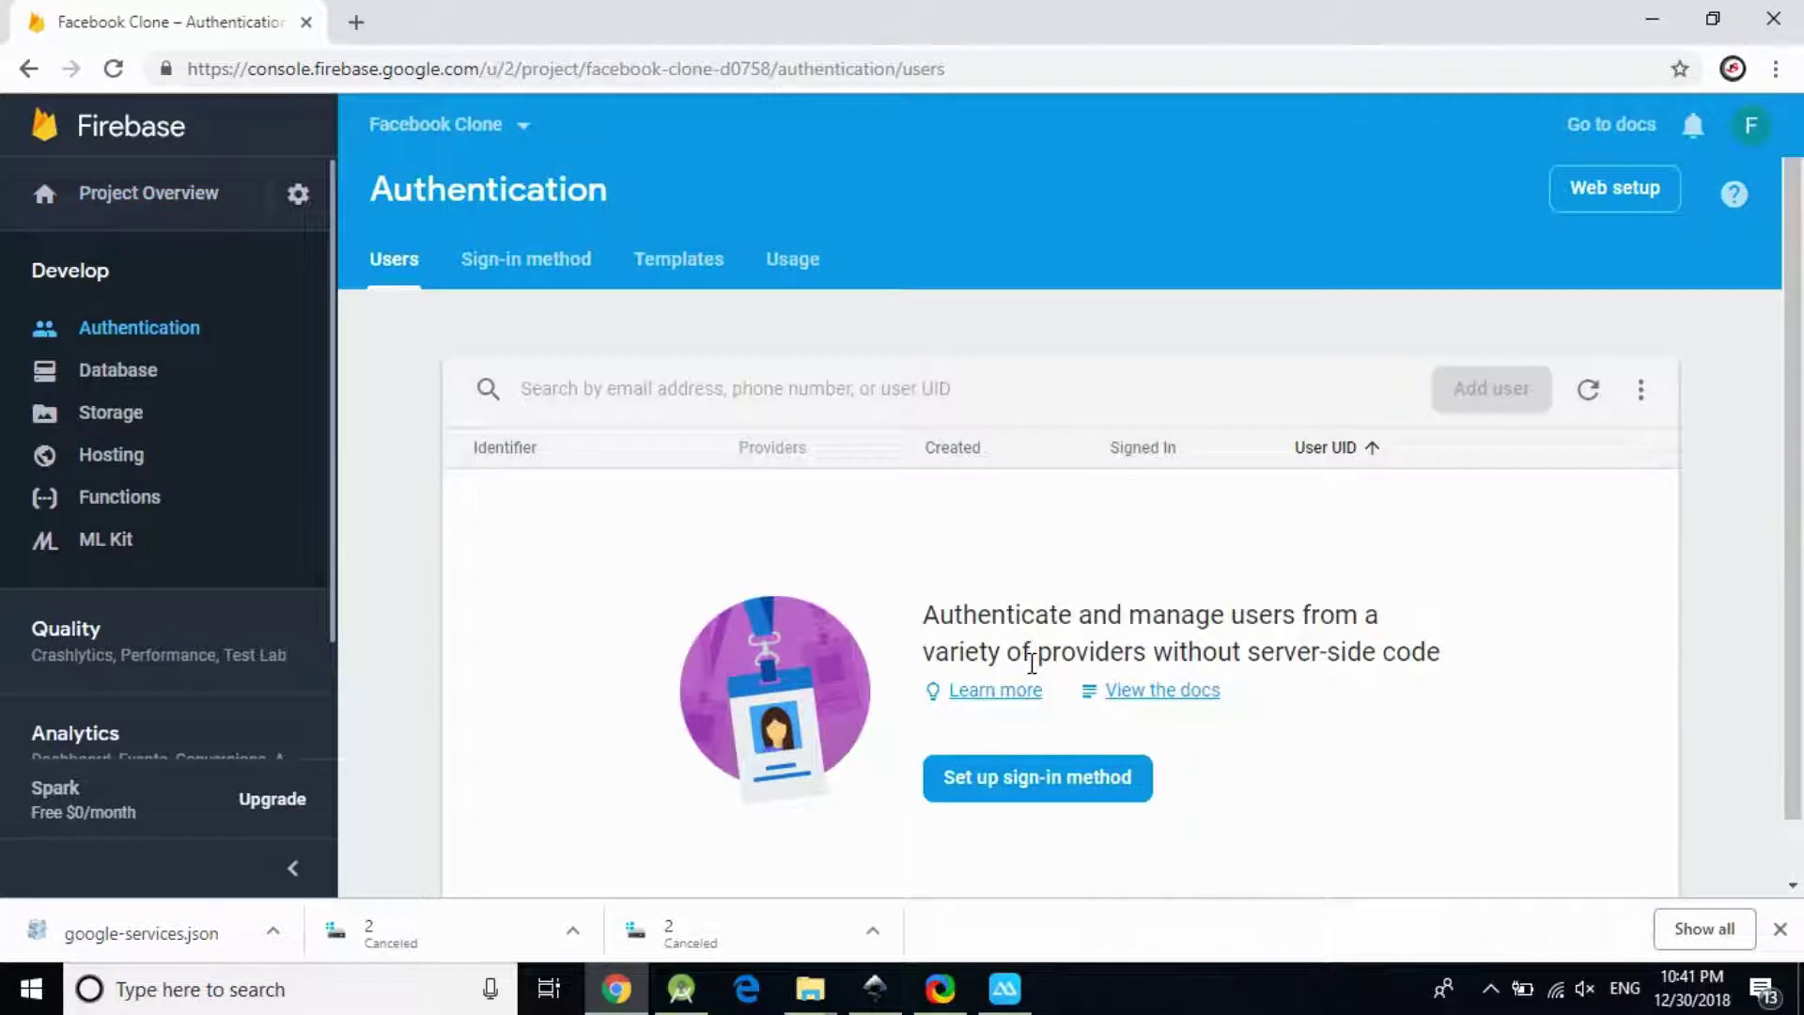
pyautogui.scroll(-1, 1038, 675)
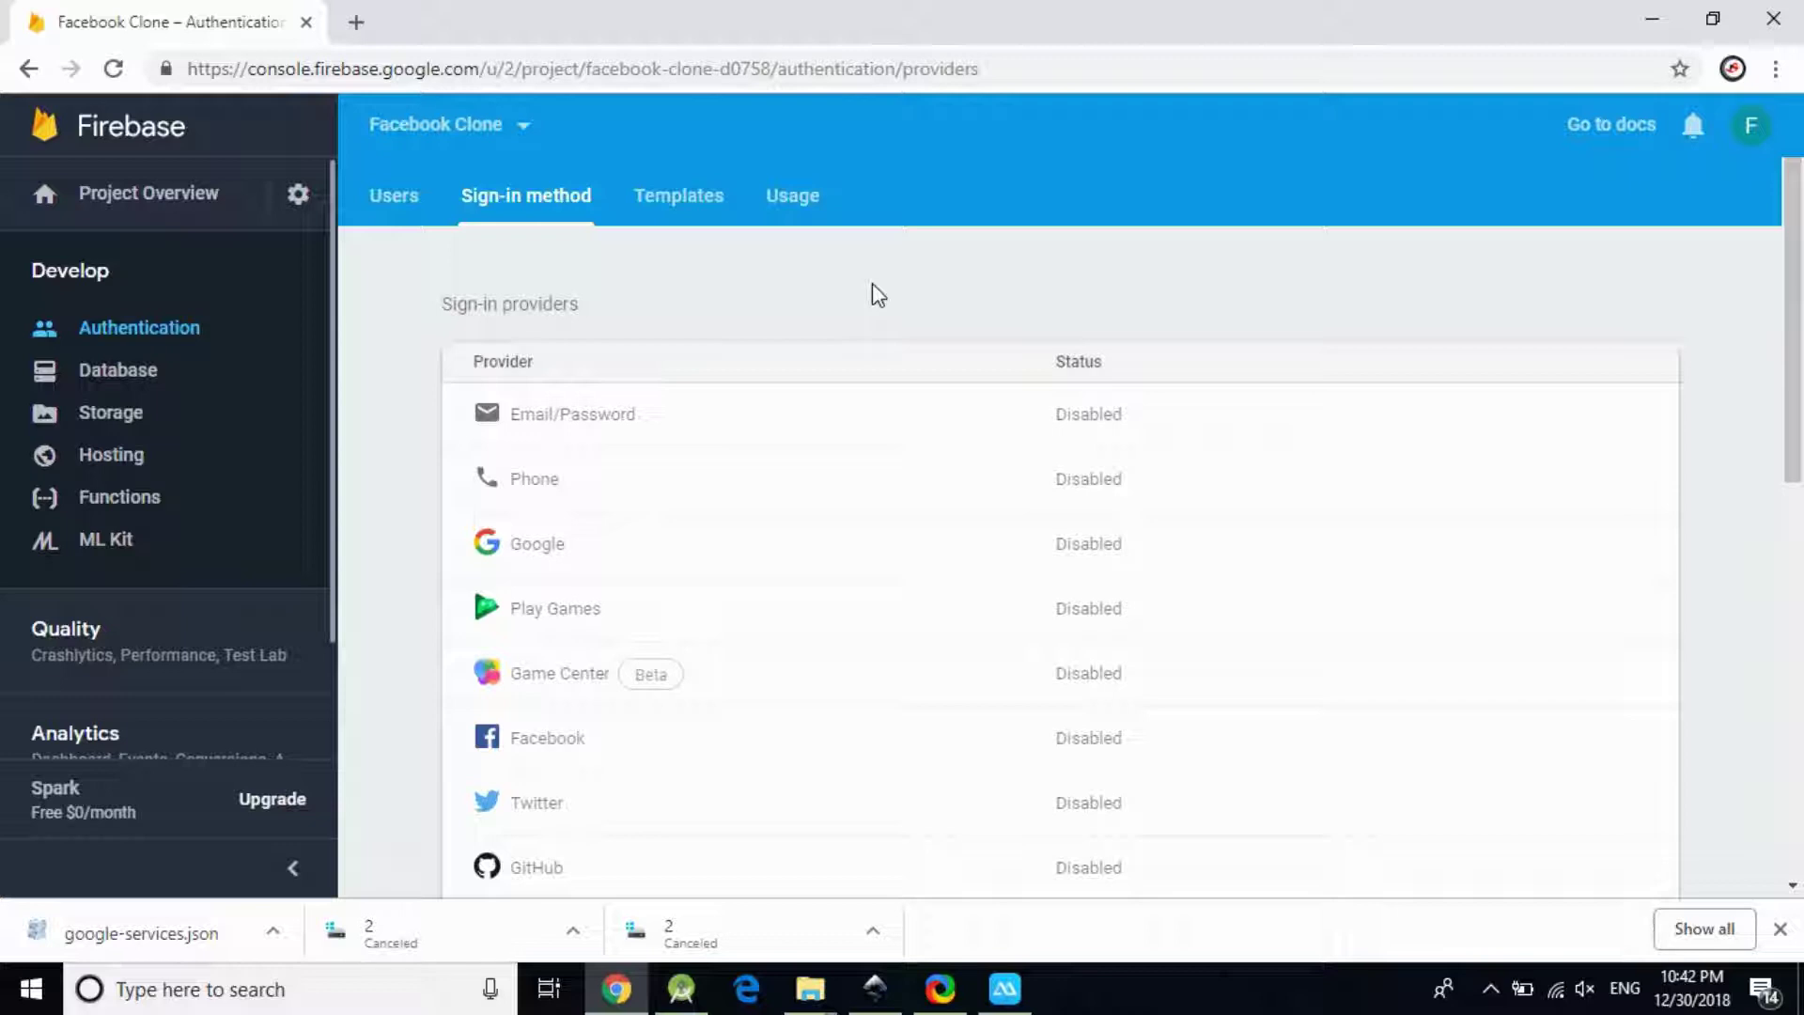
# Enable the Email/Password sign-in provider, dismissing the Chrome update notification, and save the provider settings
pyautogui.moveTo(1116, 419)
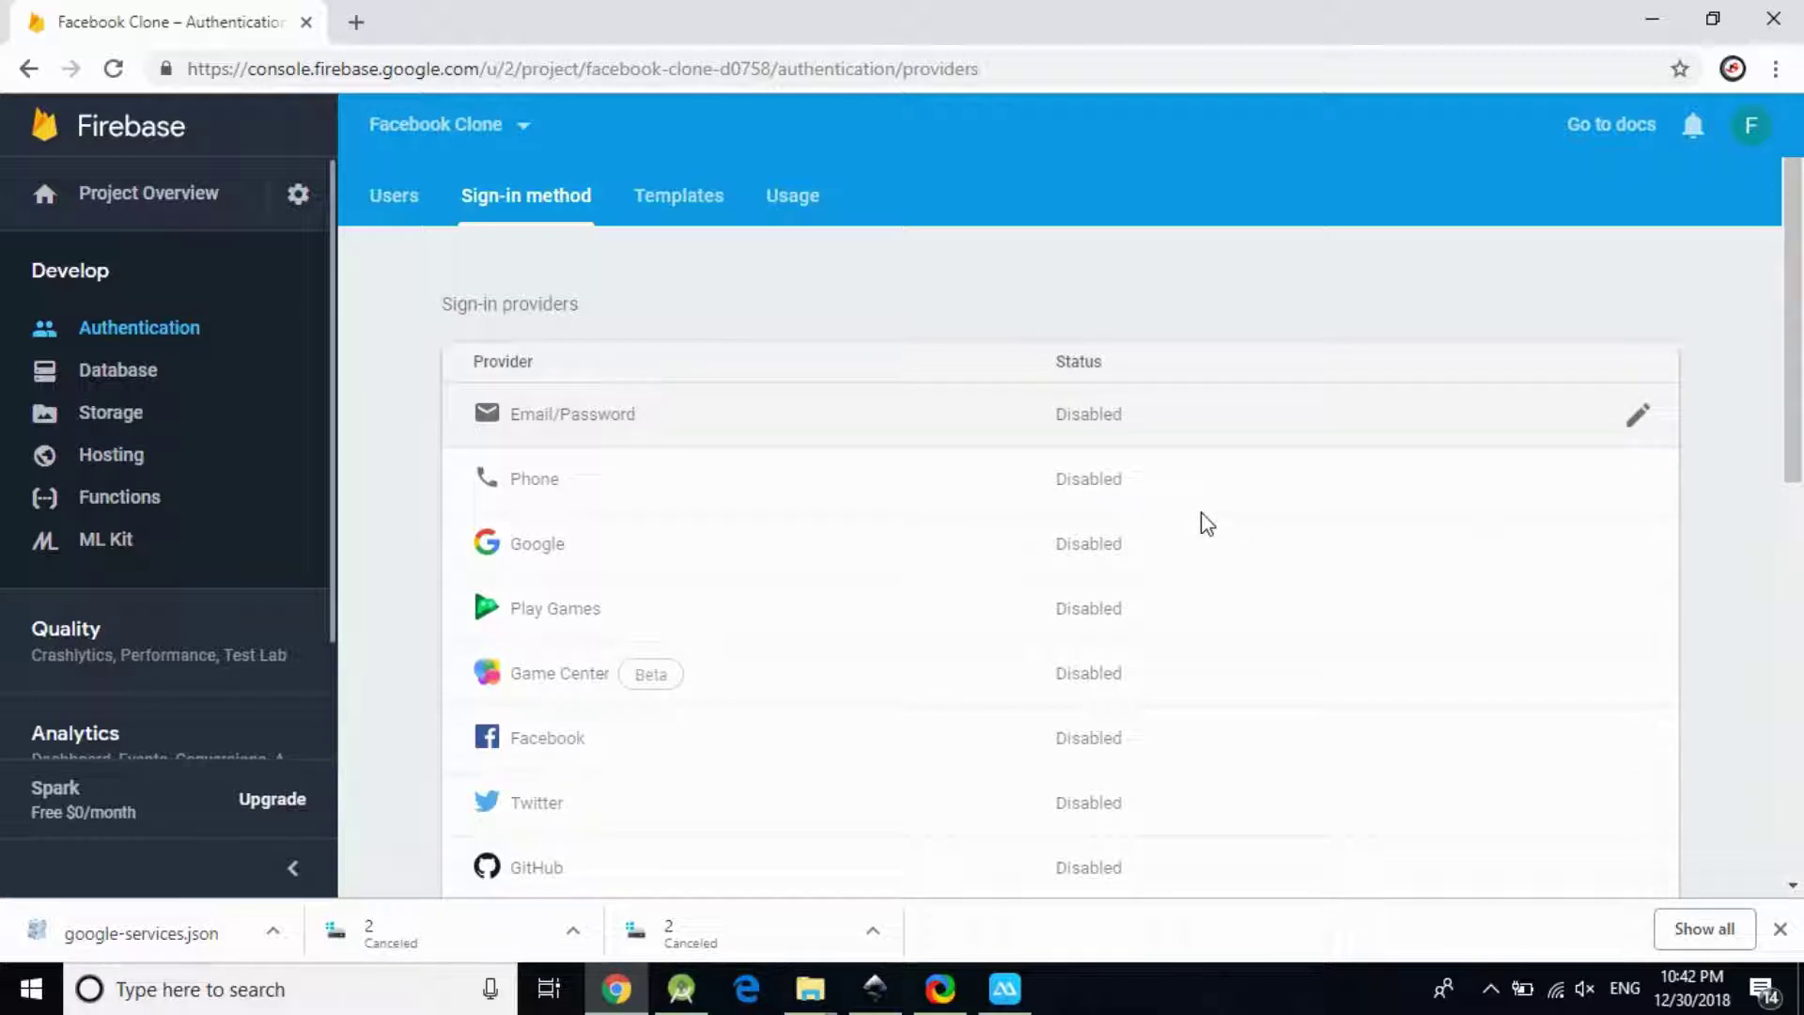
pyautogui.click(1096, 368)
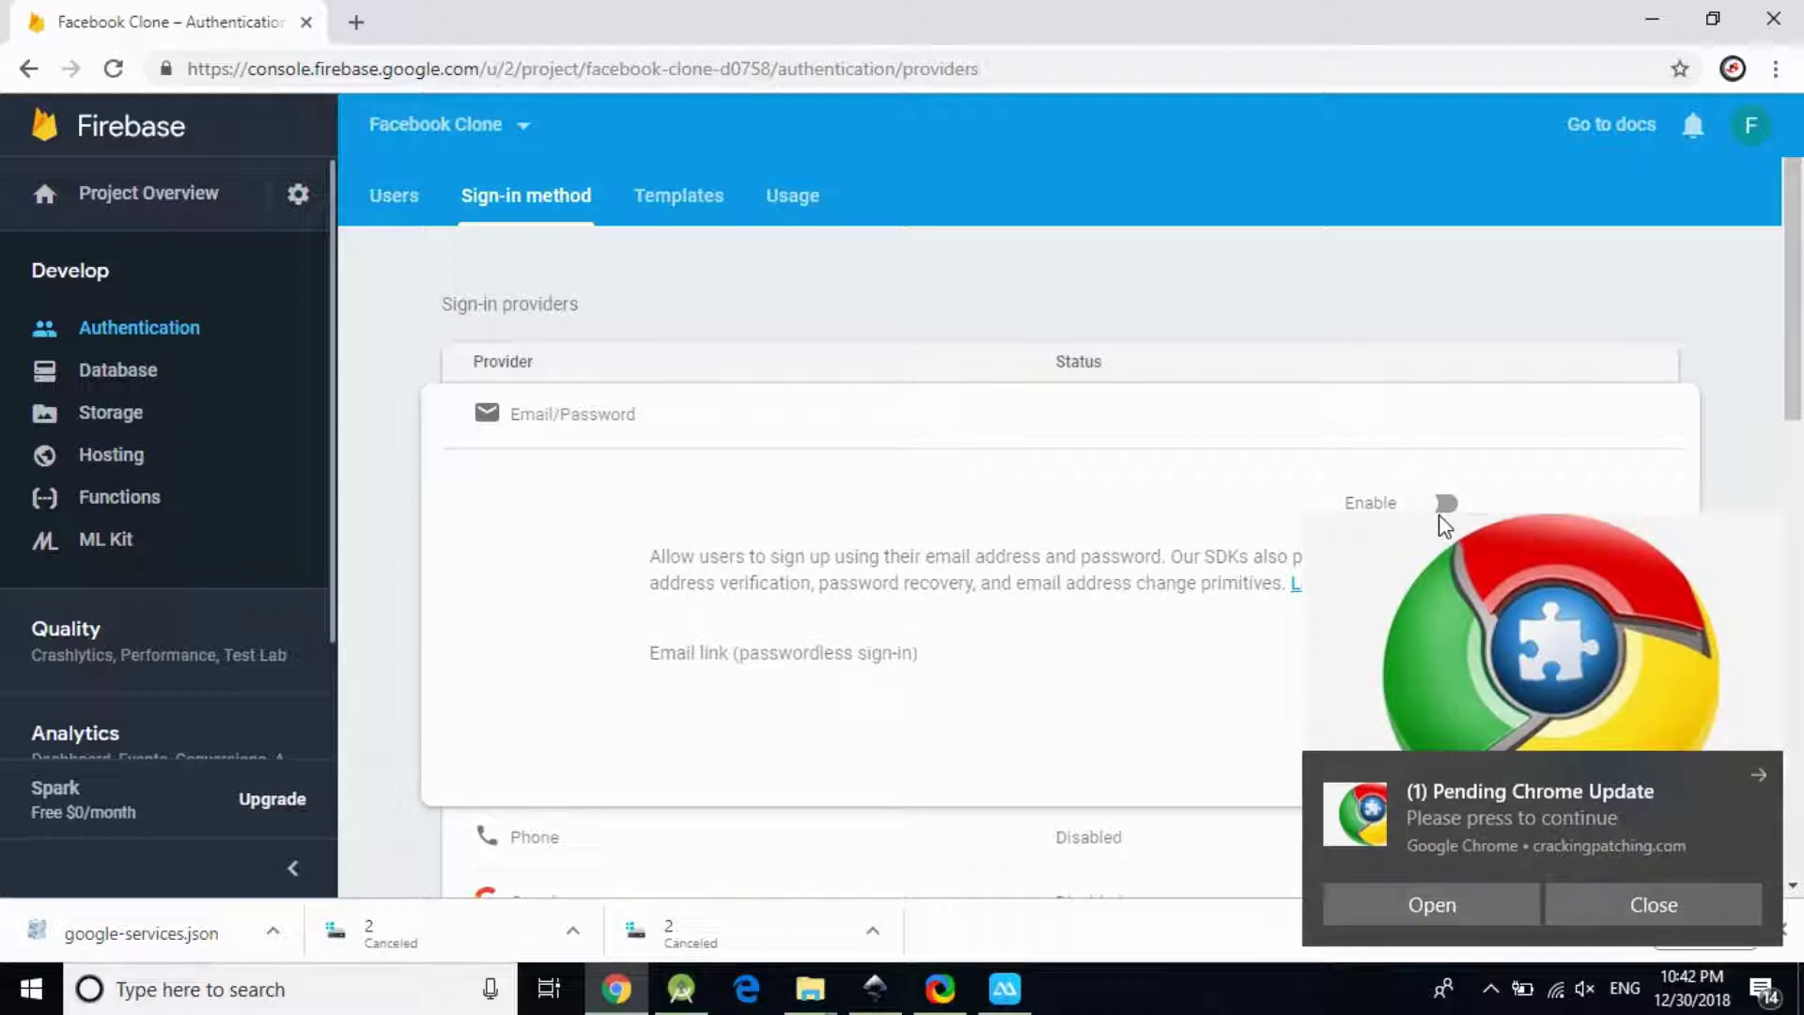
pyautogui.click(1646, 900)
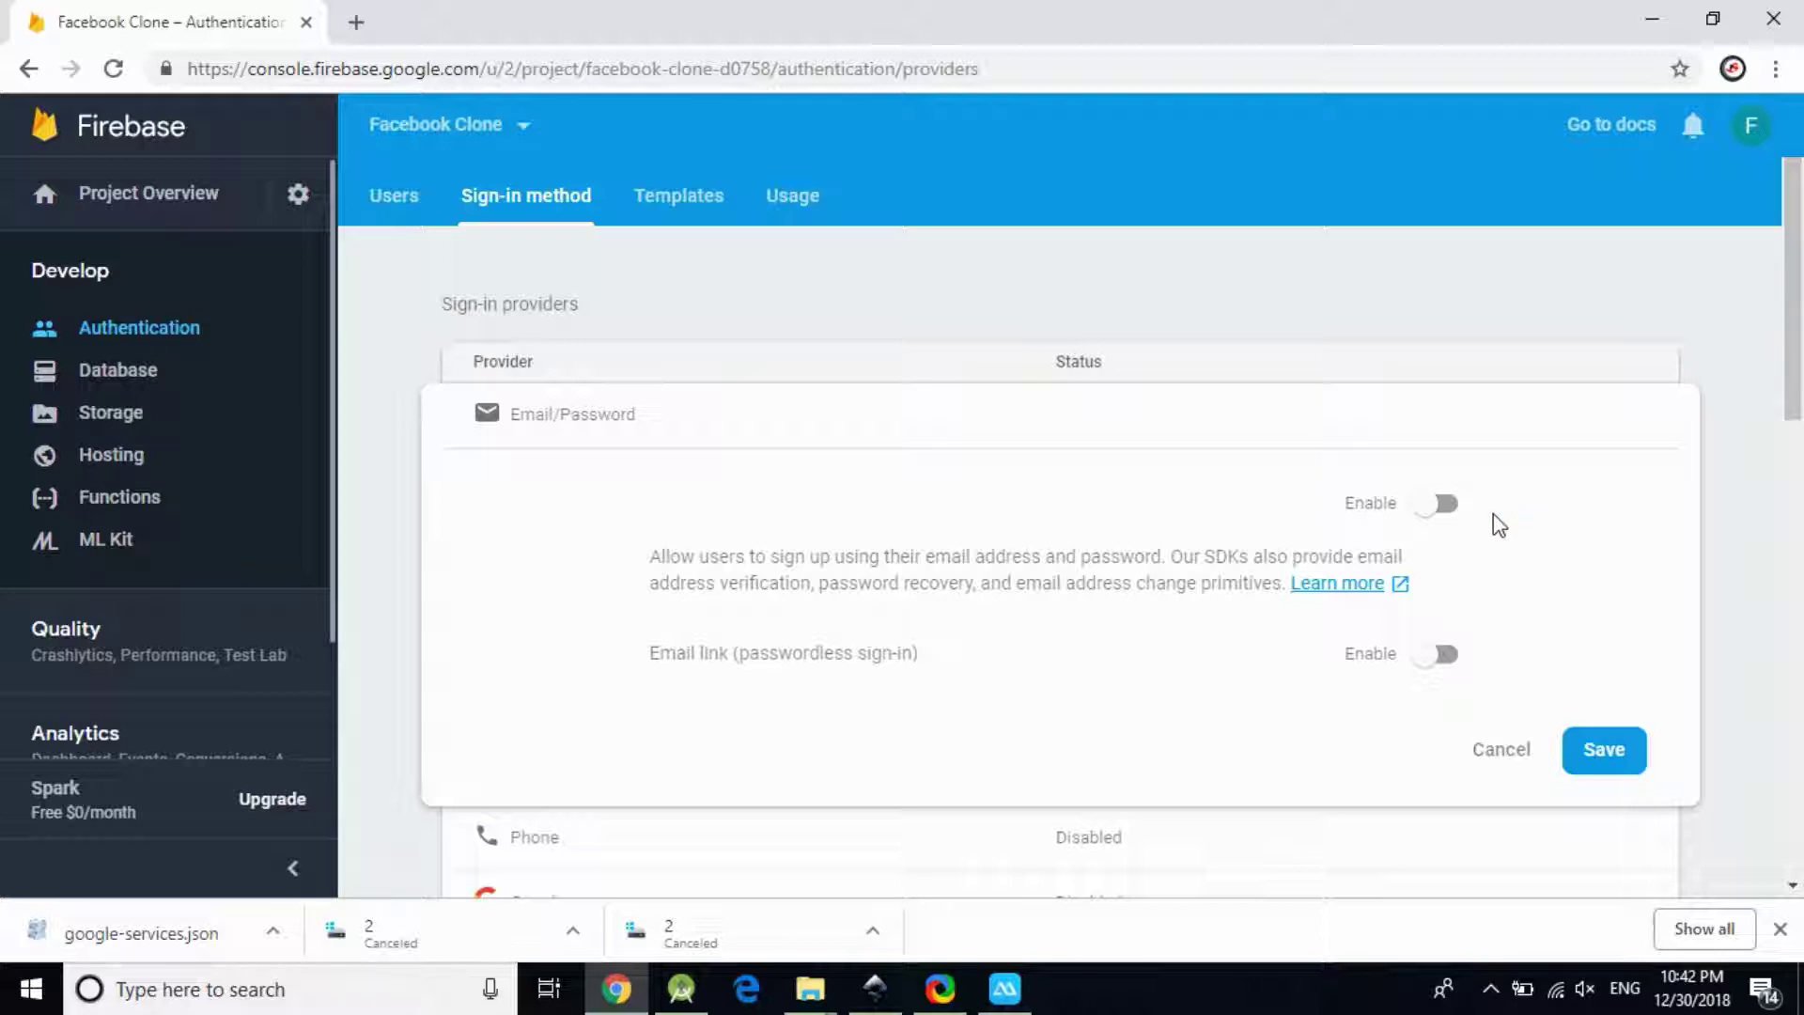
pyautogui.click(1435, 503)
pyautogui.click(1516, 512)
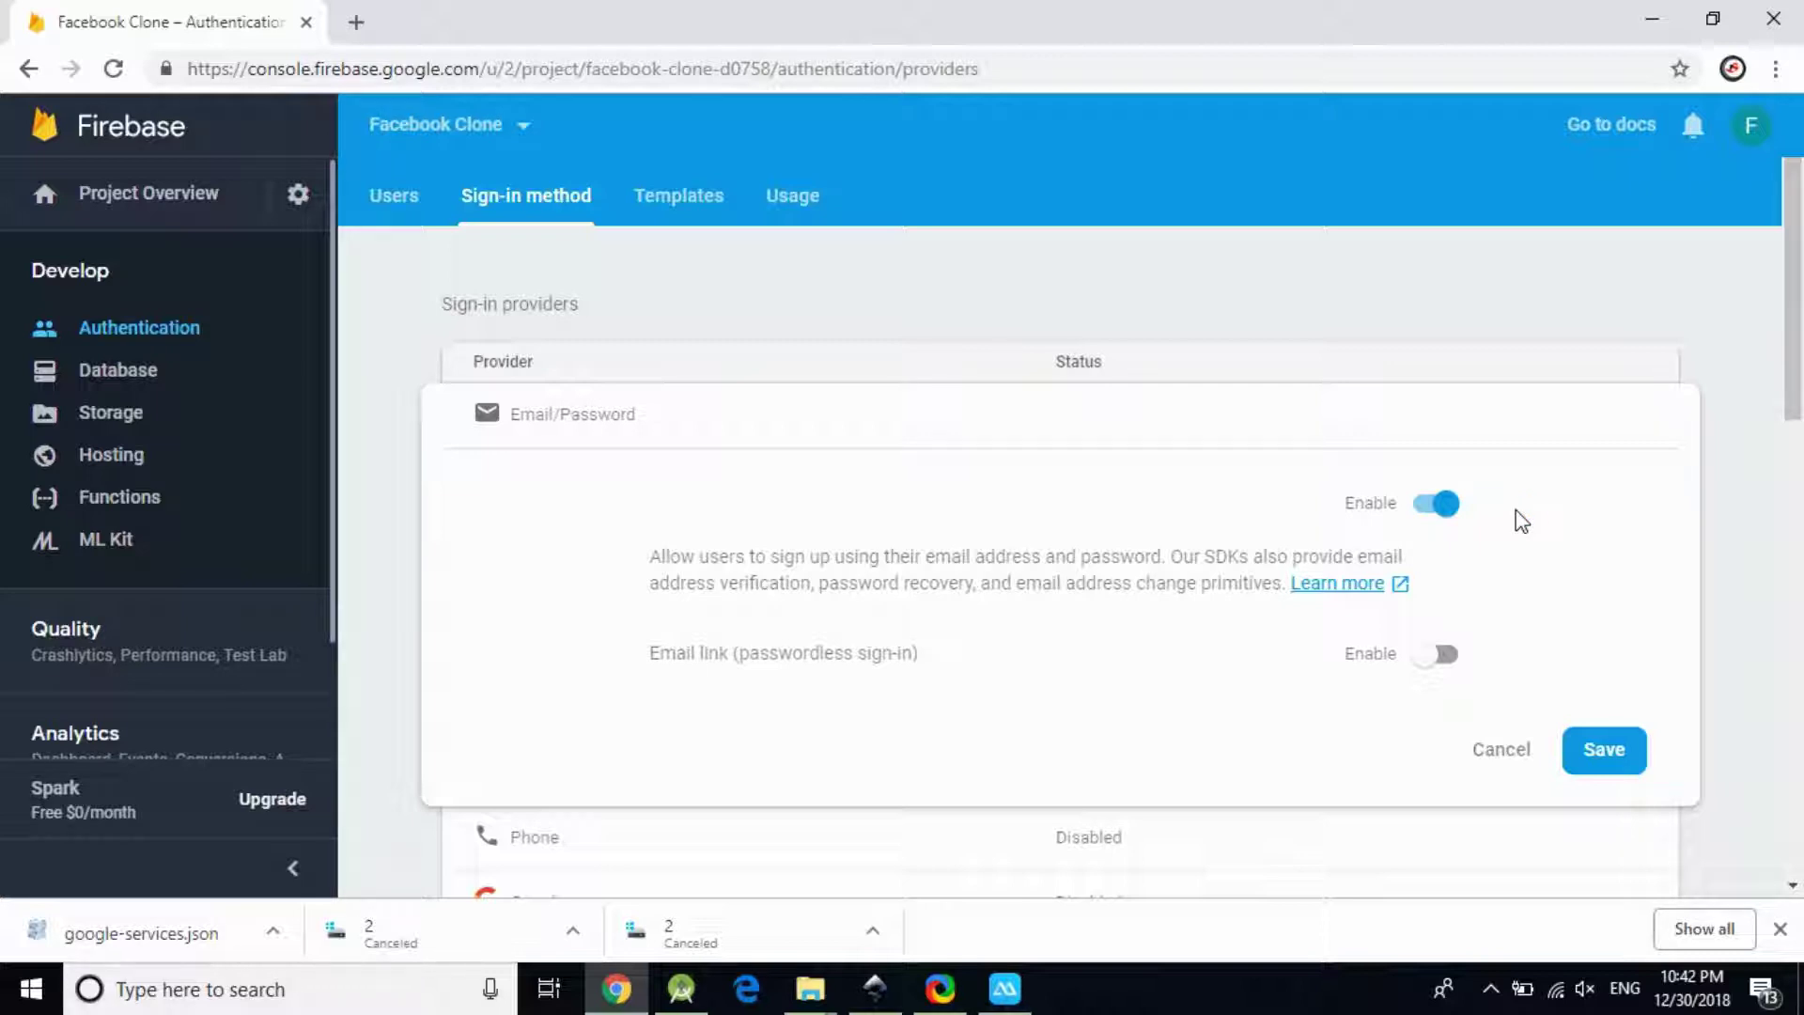
pyautogui.click(1602, 756)
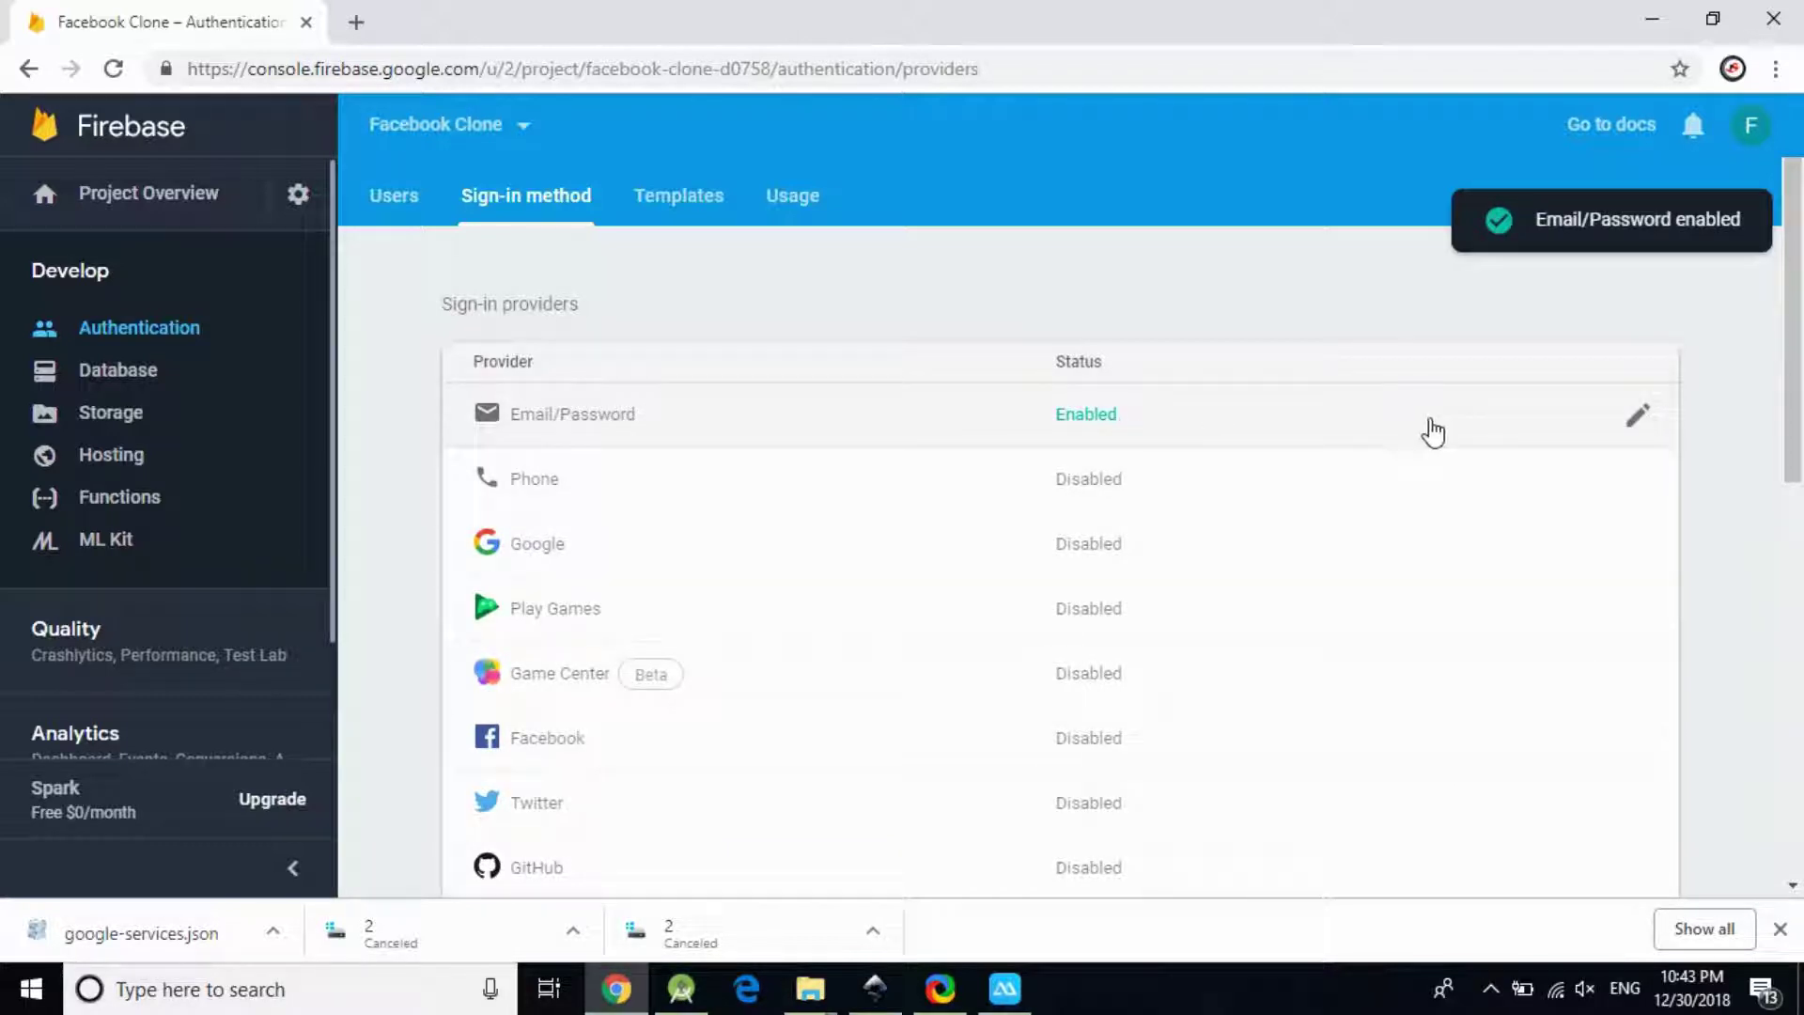
# Review the sign-in providers and authorized domains, then show the list of users in the project's Authentication section
pyautogui.scroll(-2, 1234, 638)
pyautogui.scroll(-4, 1235, 639)
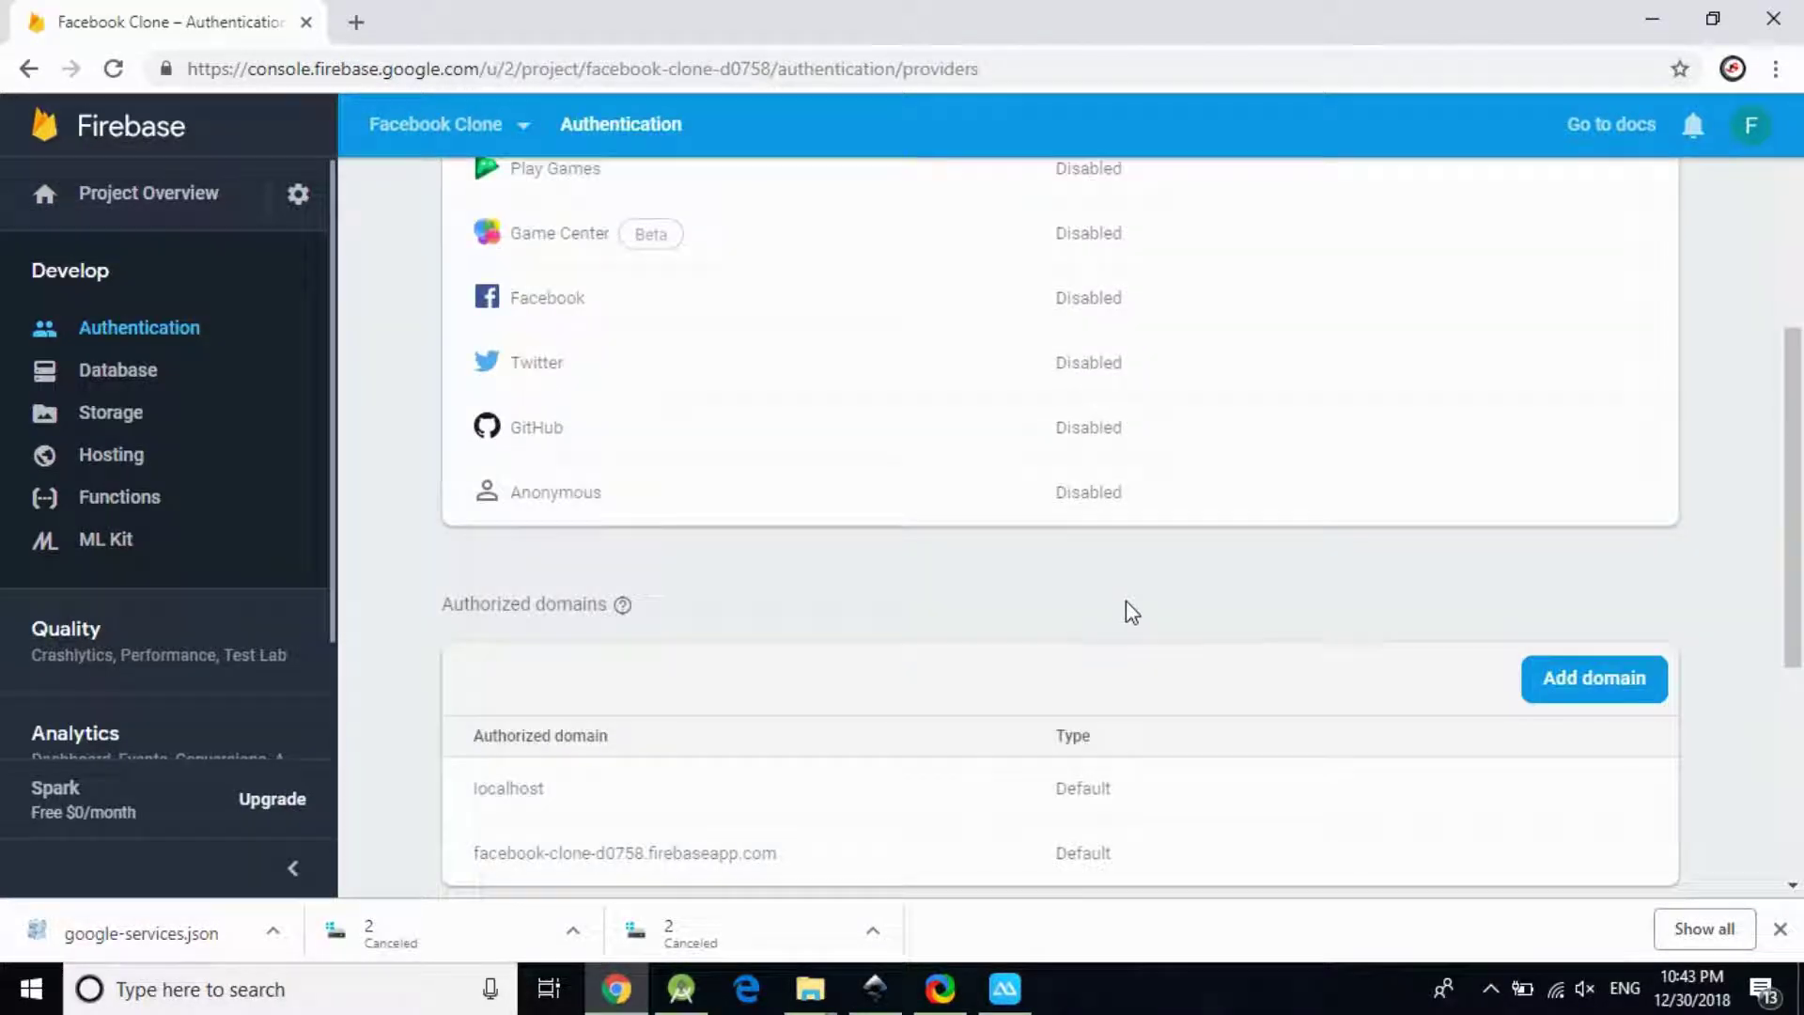
pyautogui.scroll(3, 870, 717)
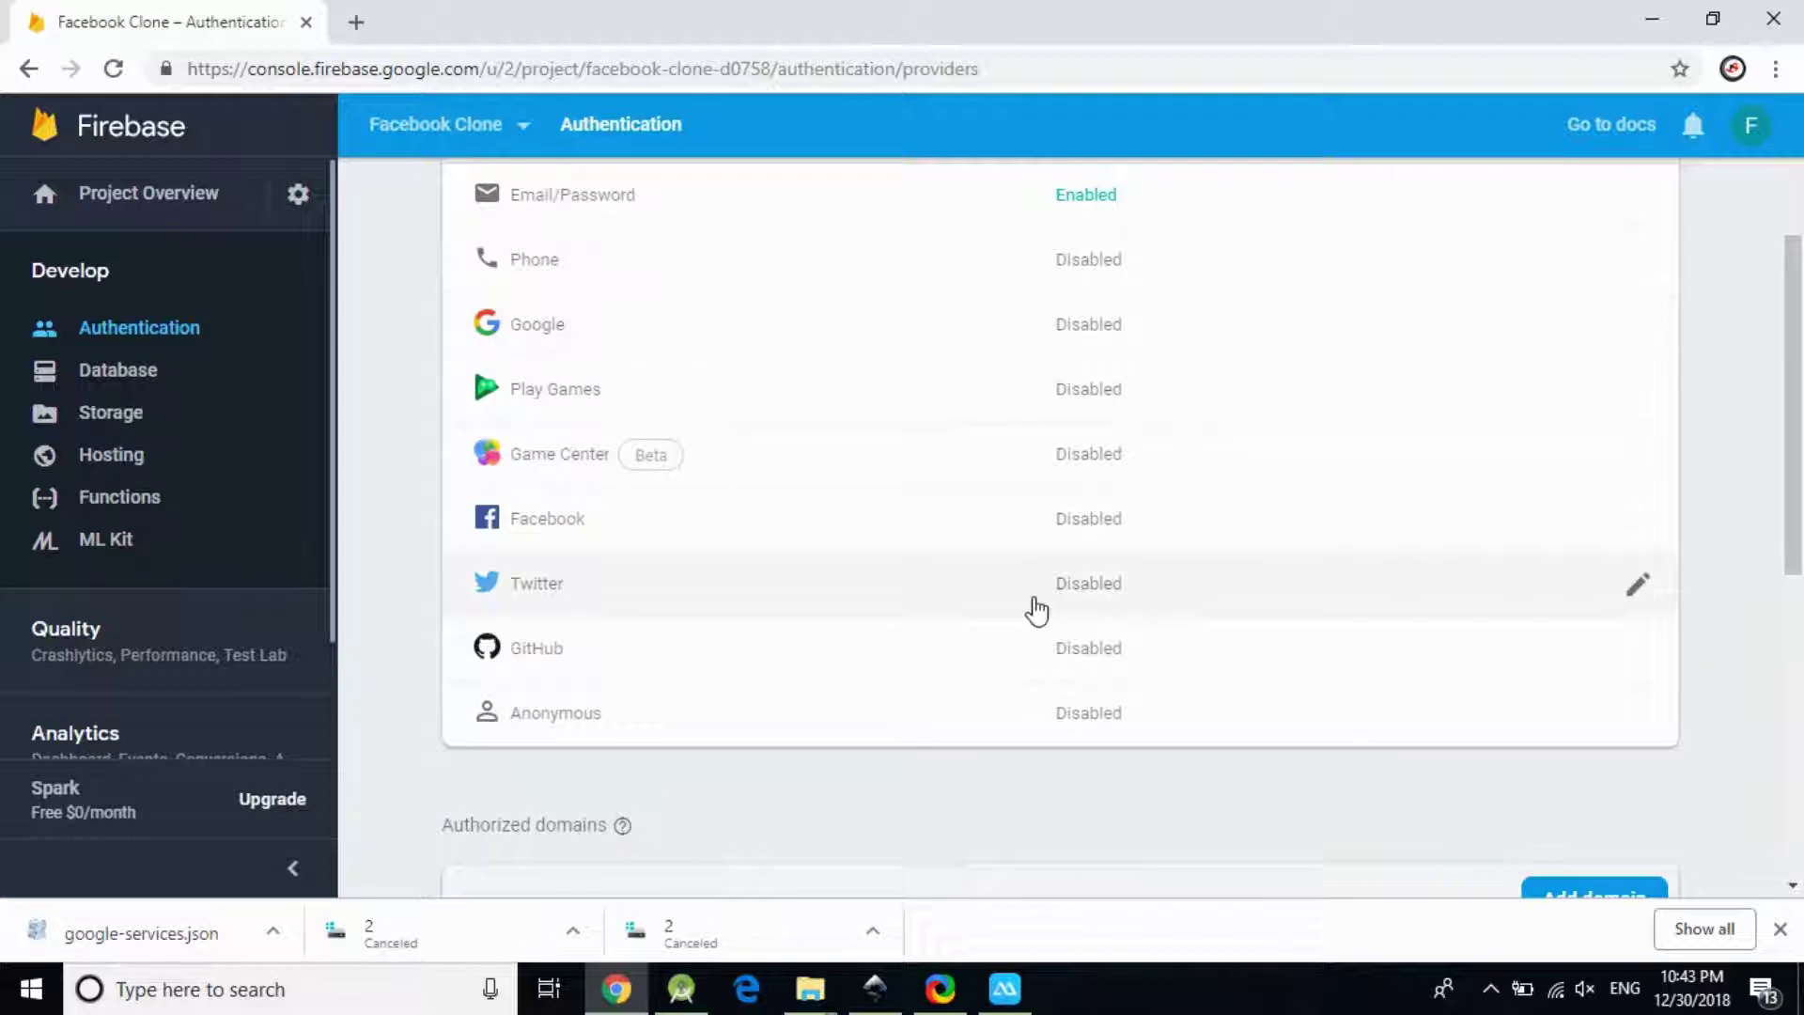
pyautogui.scroll(4, 853, 552)
pyautogui.click(109, 333)
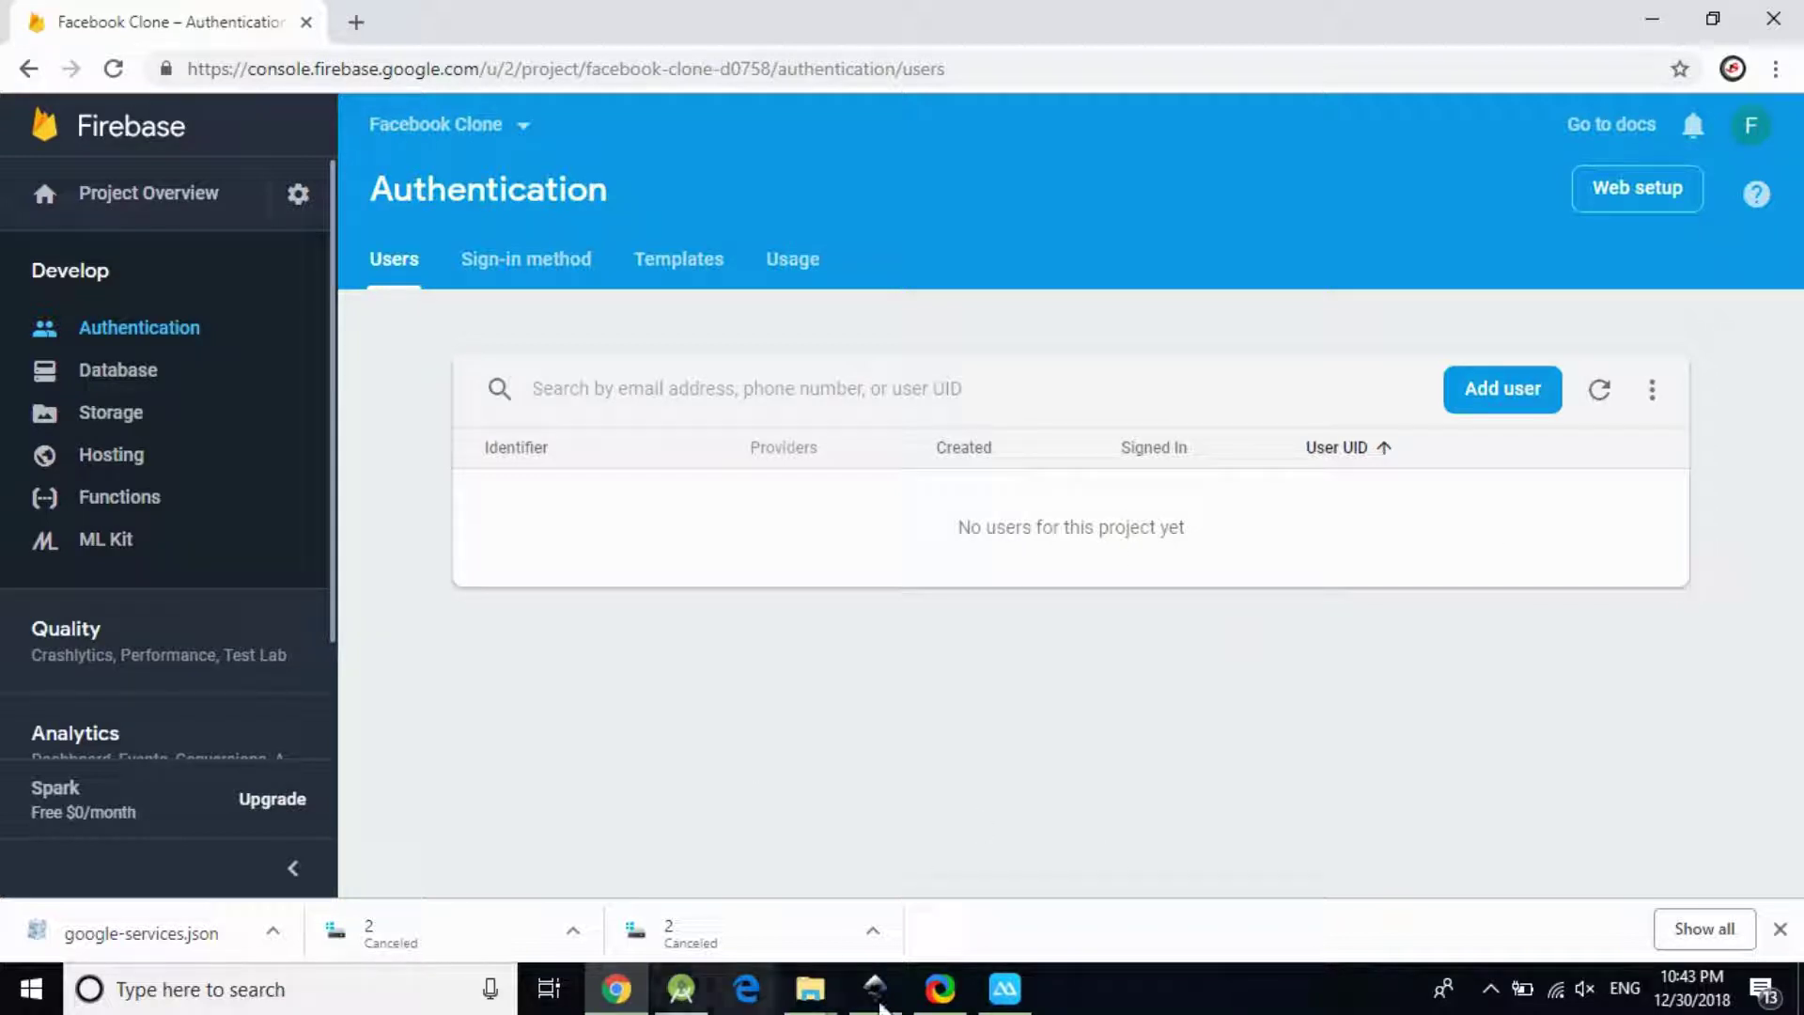
# Switch to Android Studio and hide the project file tree to view the app module's build.gradle at full width
pyautogui.click(682, 994)
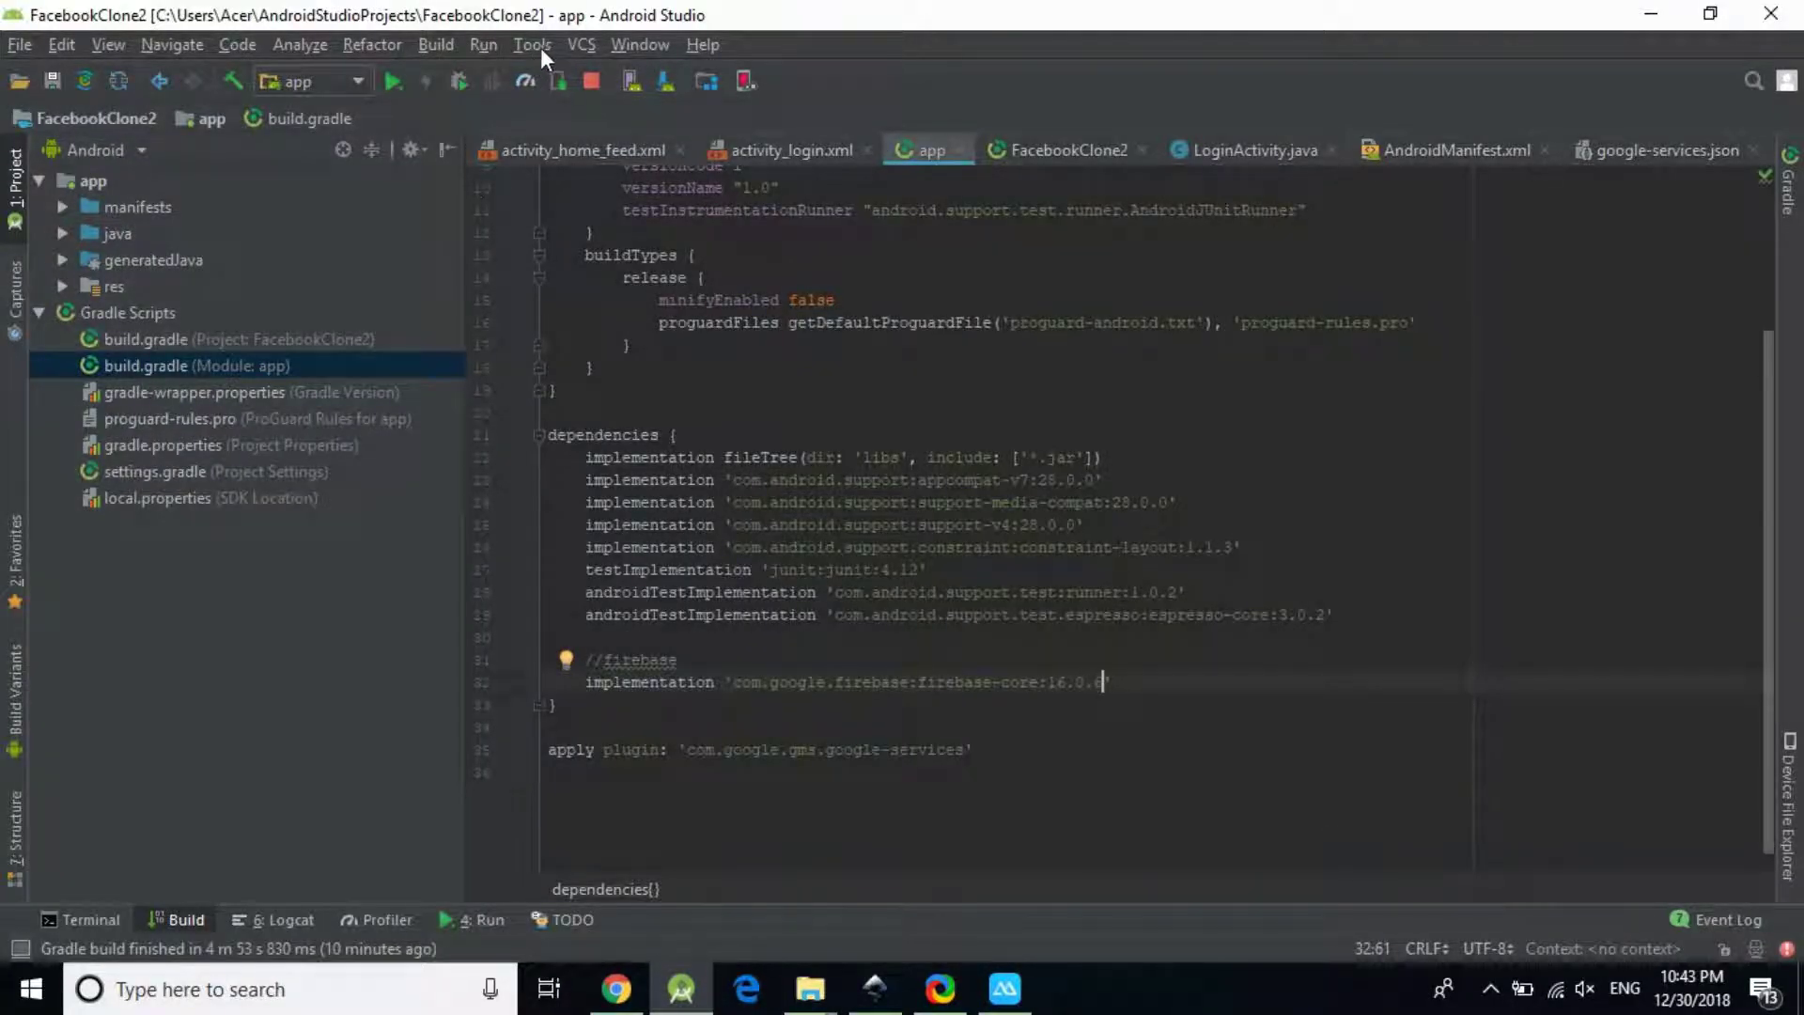
pyautogui.click(15, 179)
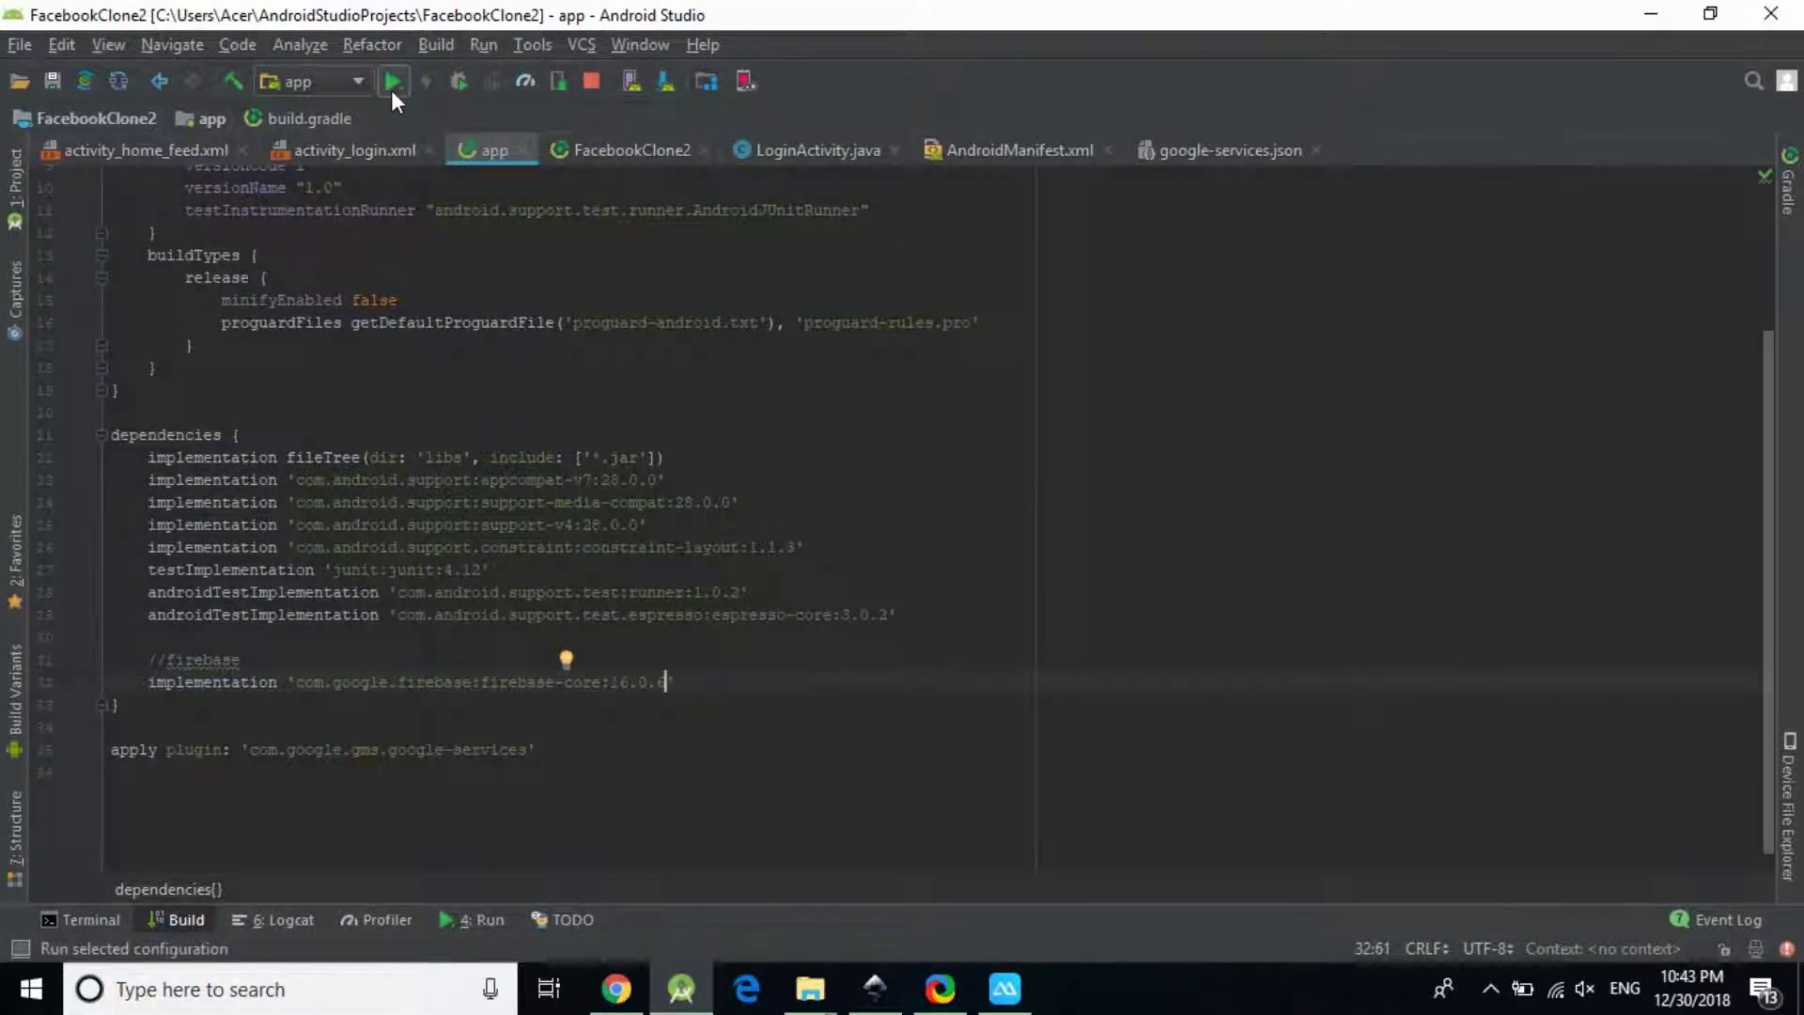
pyautogui.scroll(3, 384, 310)
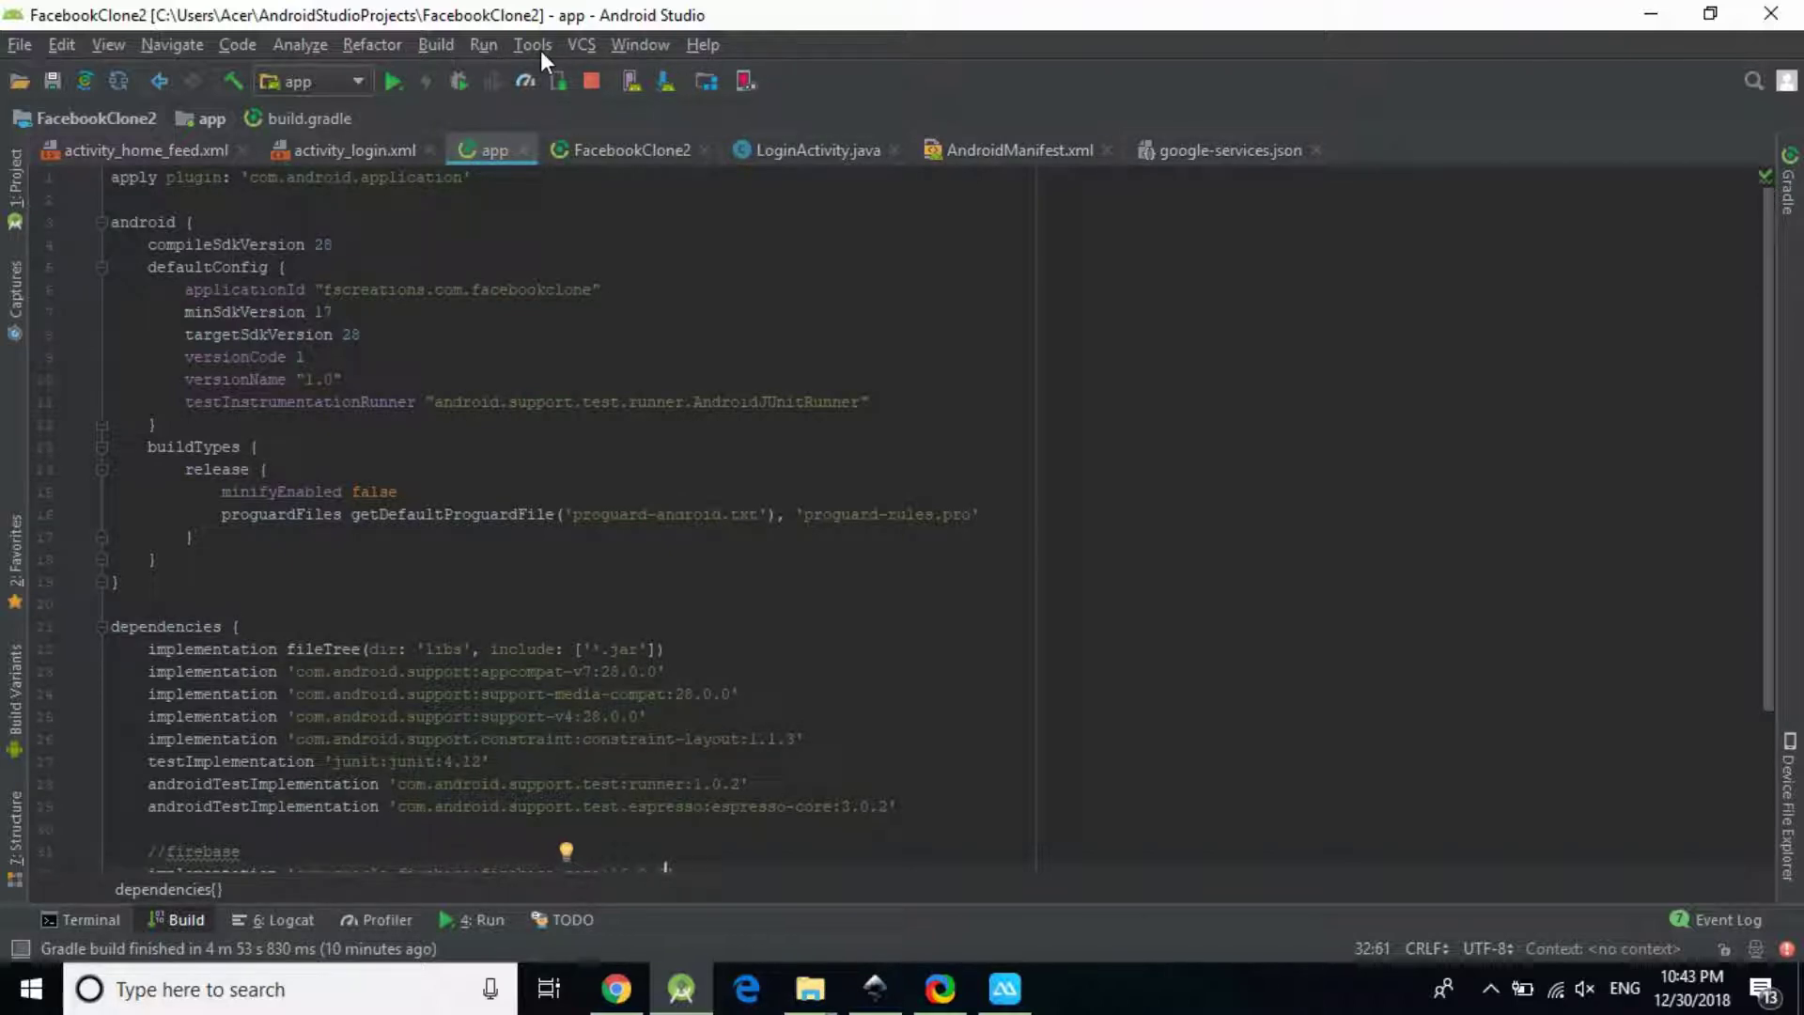
pyautogui.click(539, 49)
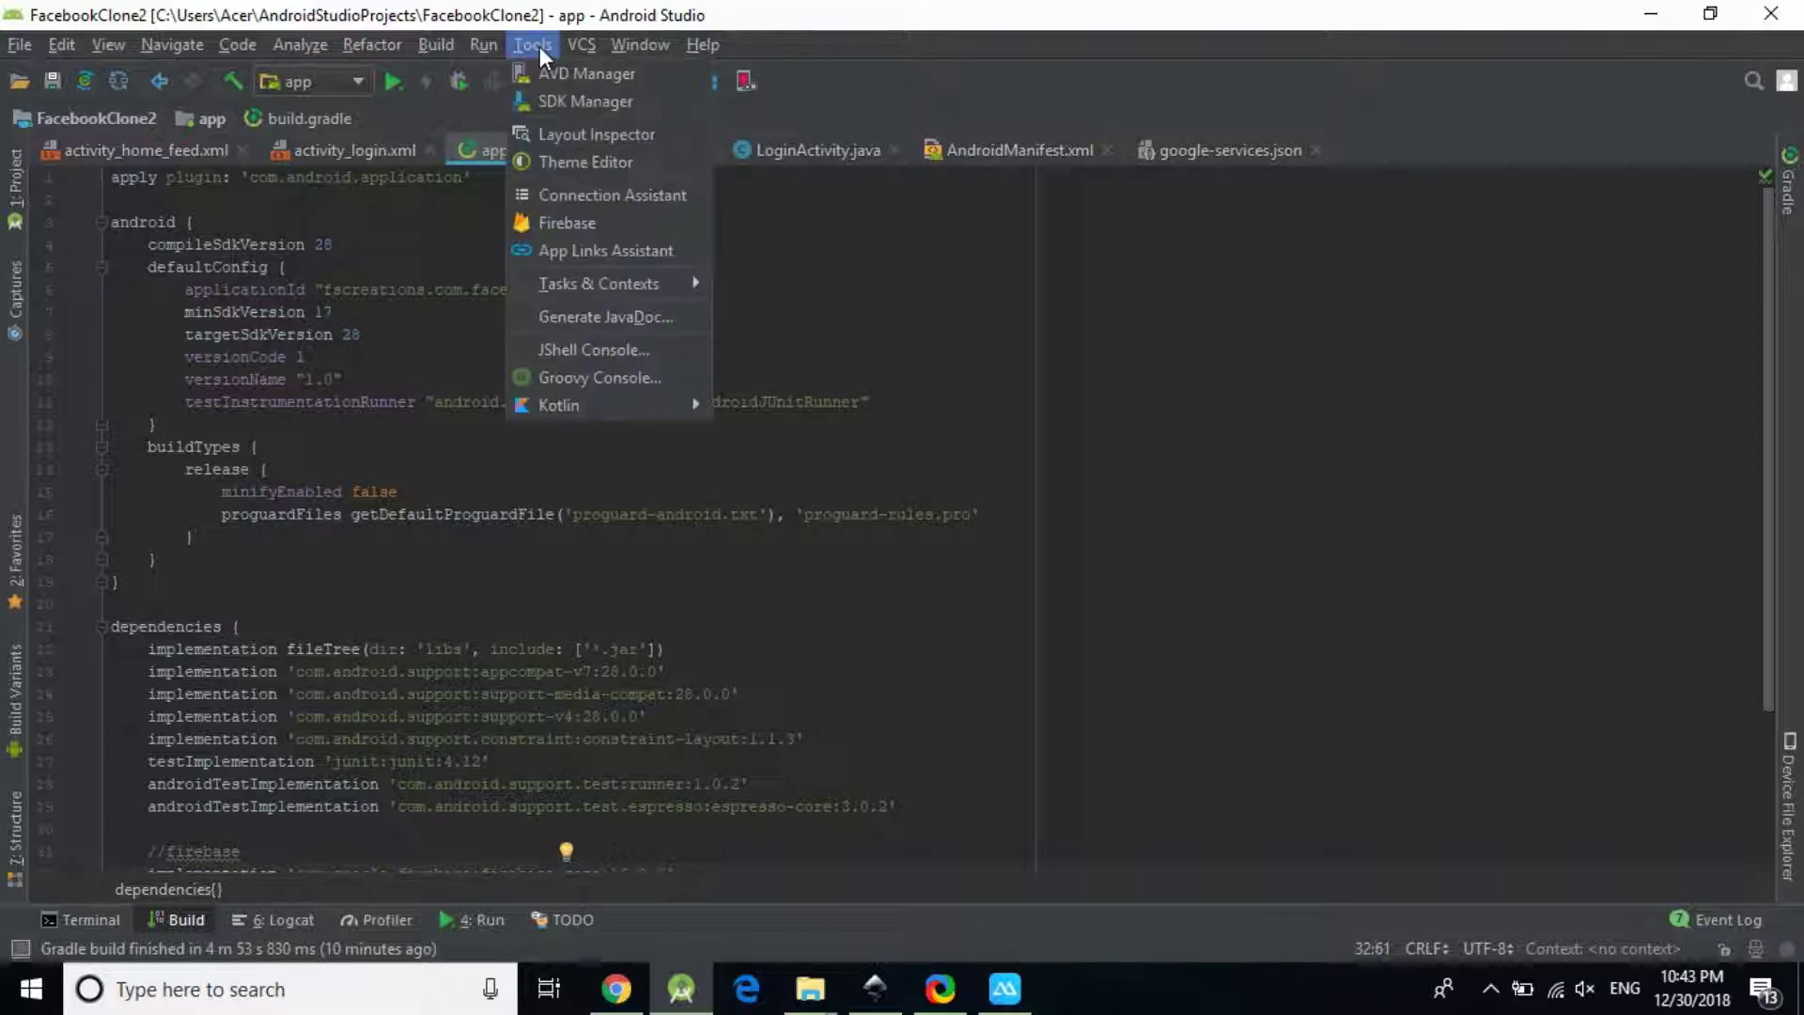
pyautogui.click(568, 222)
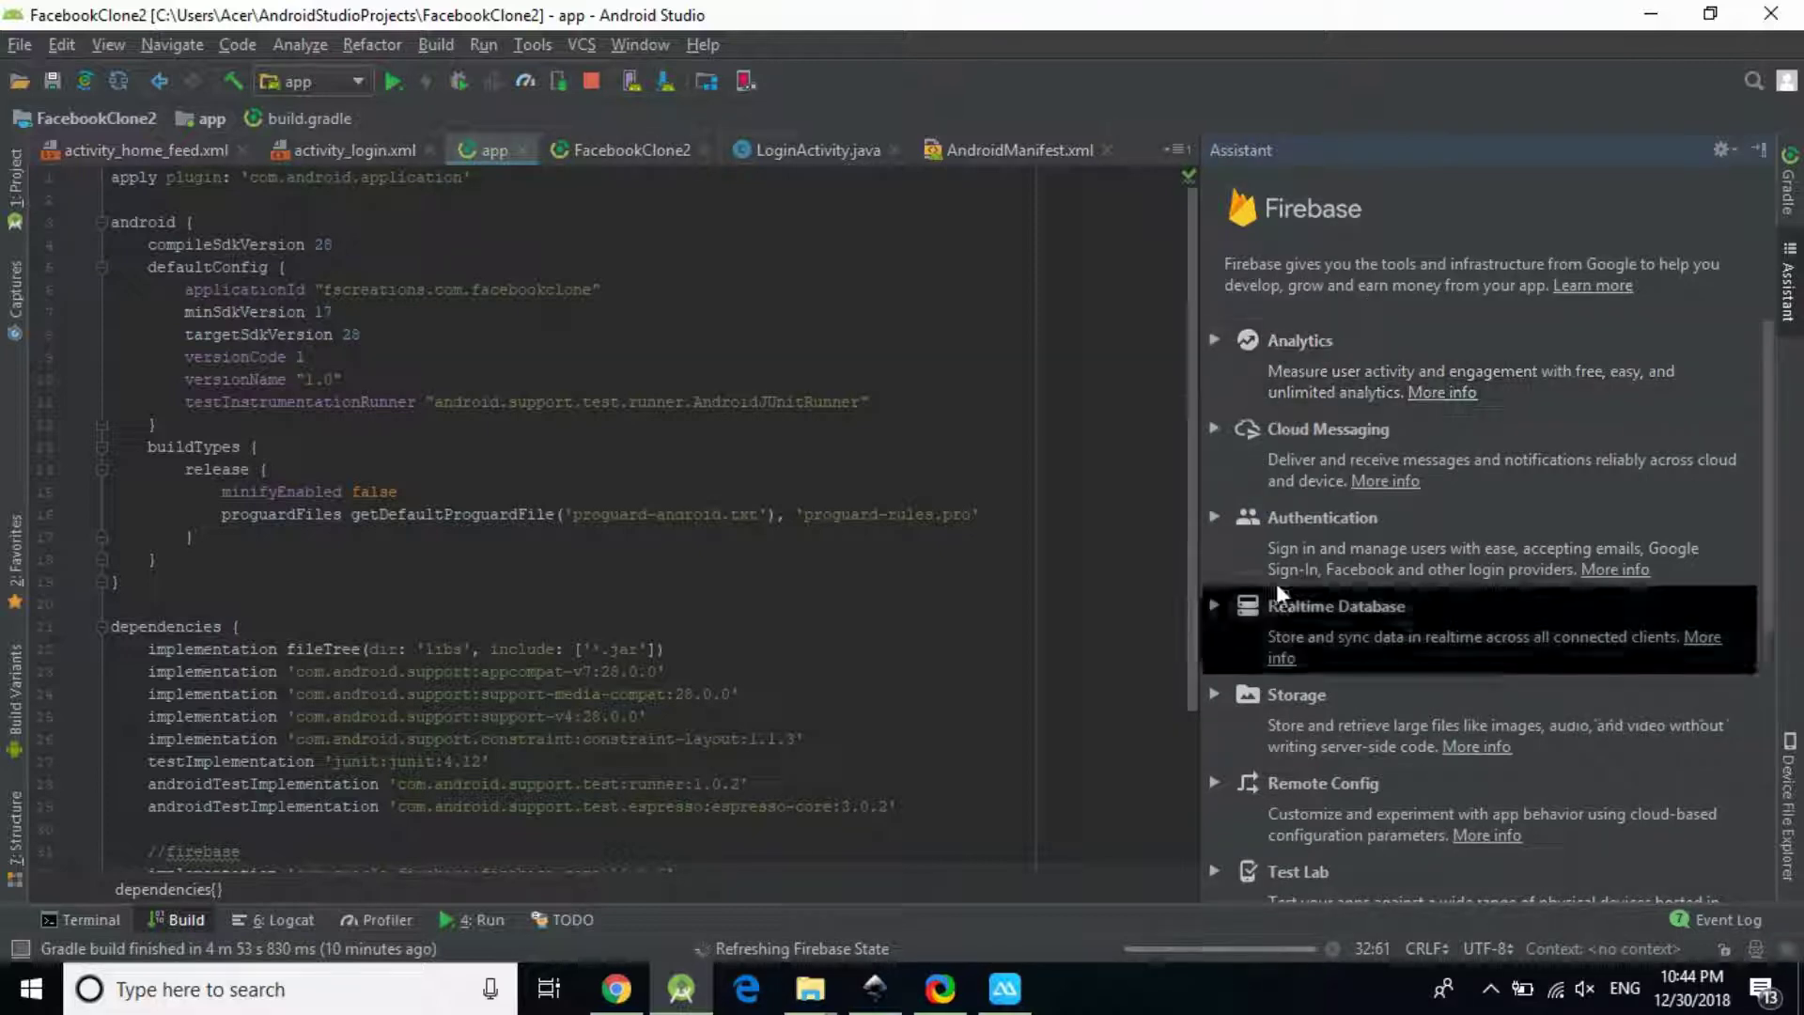
pyautogui.click(1214, 517)
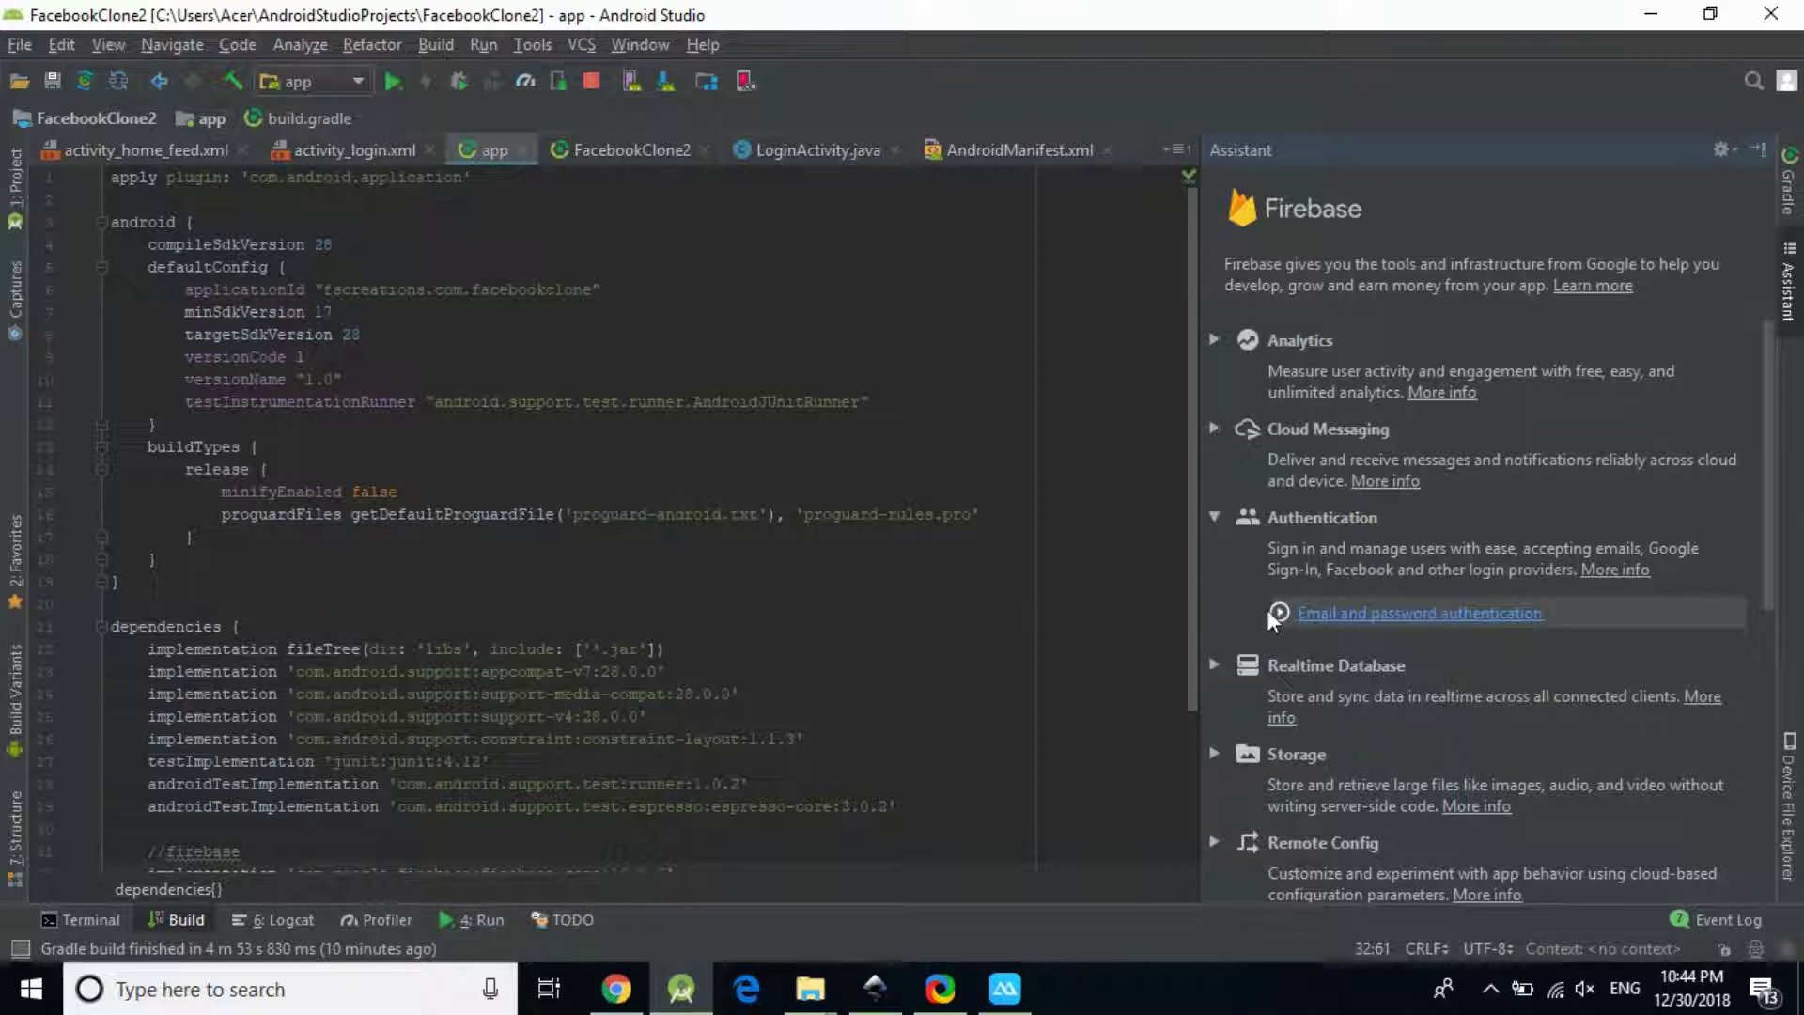
pyautogui.click(1292, 616)
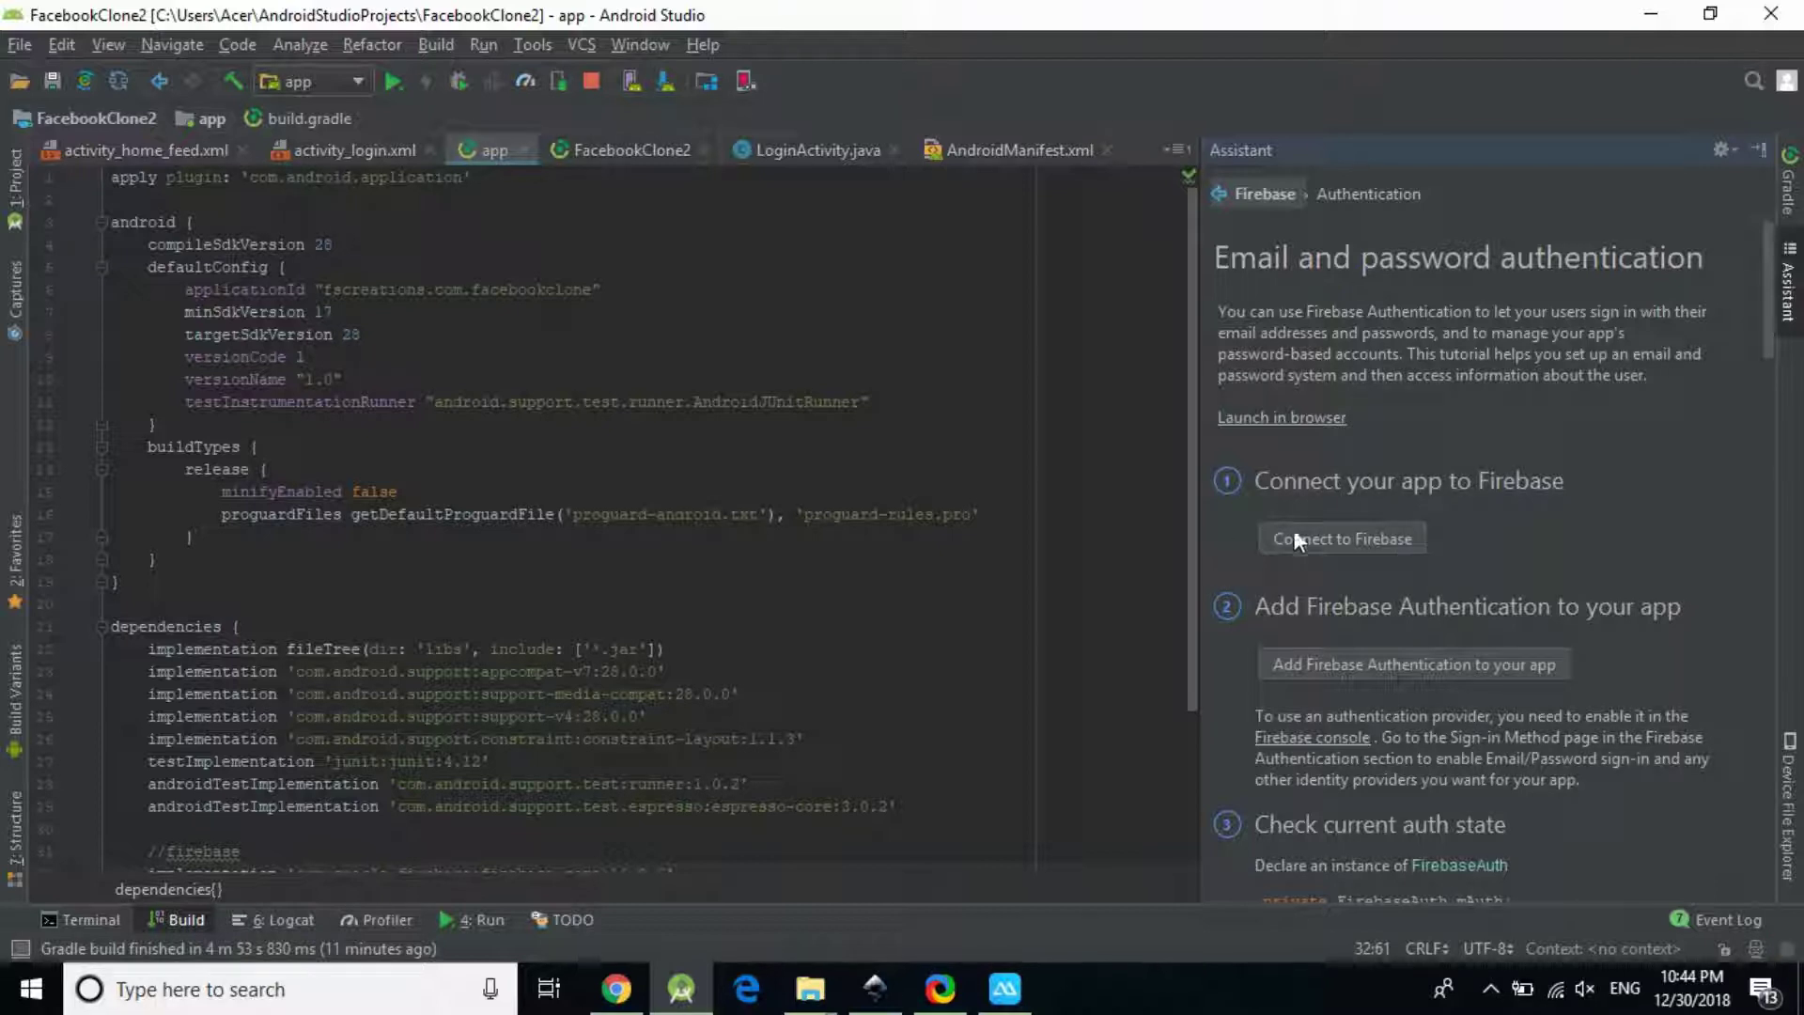
pyautogui.click(1332, 533)
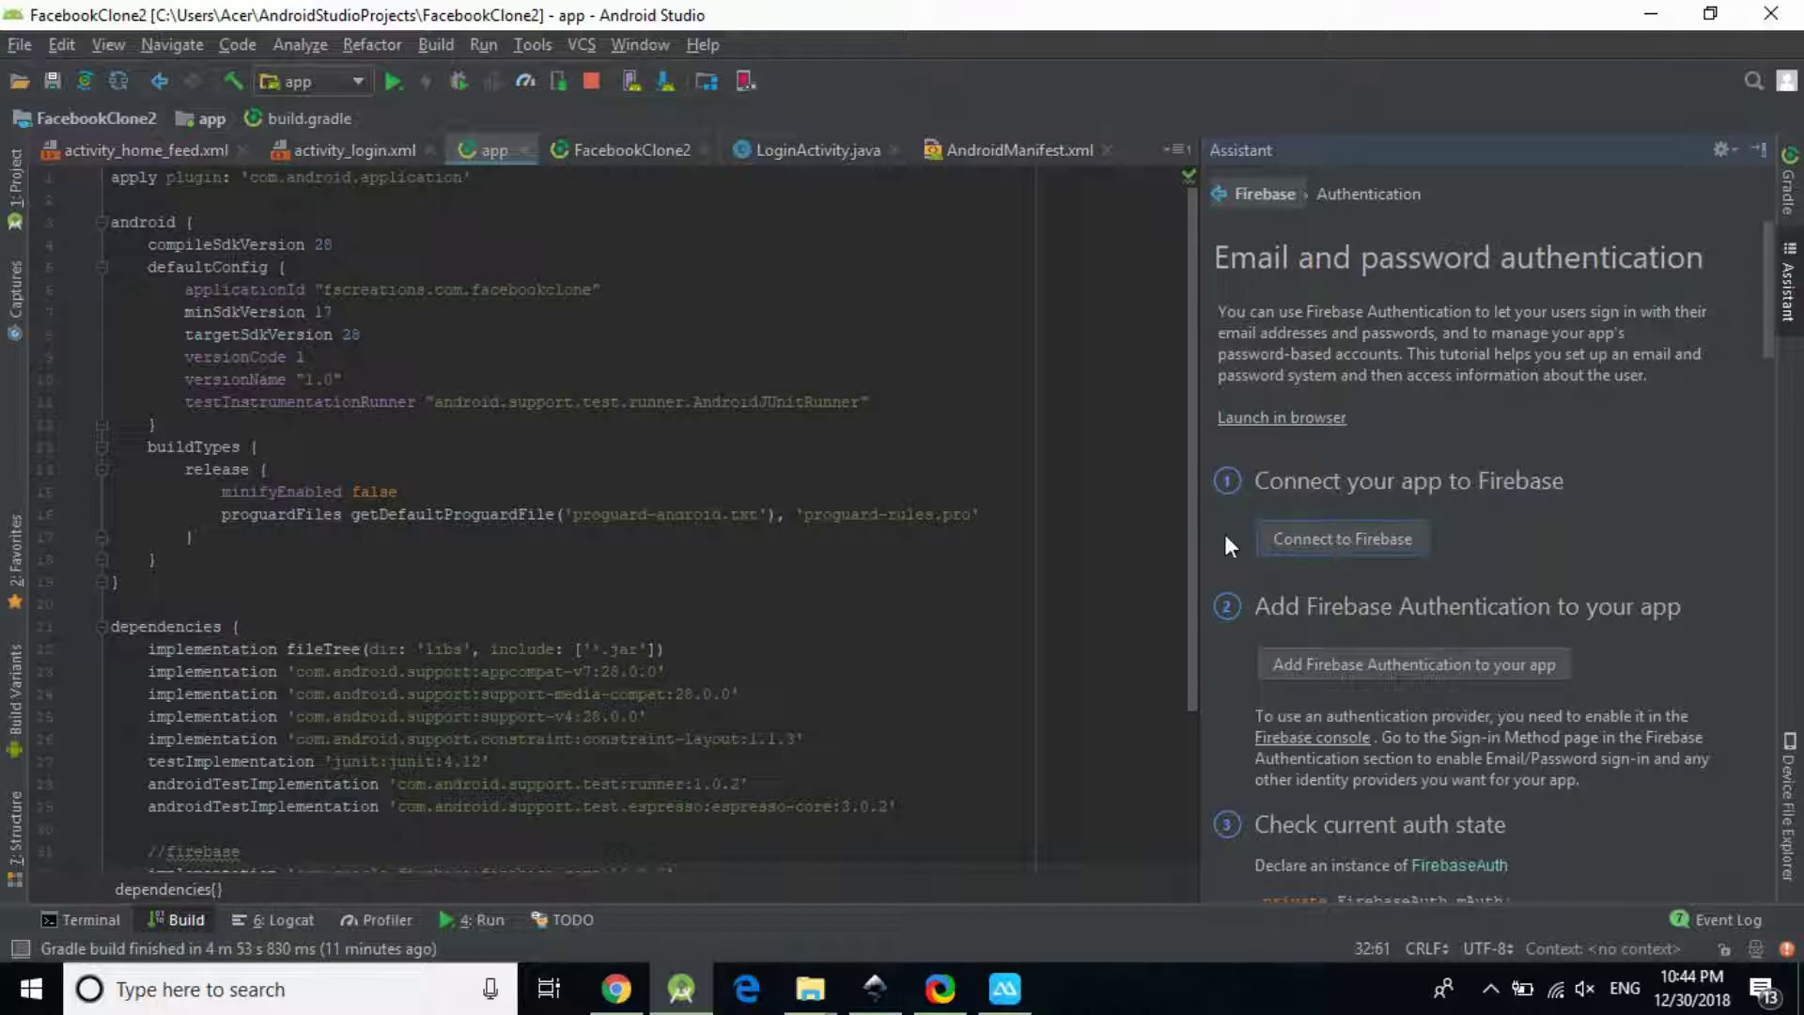